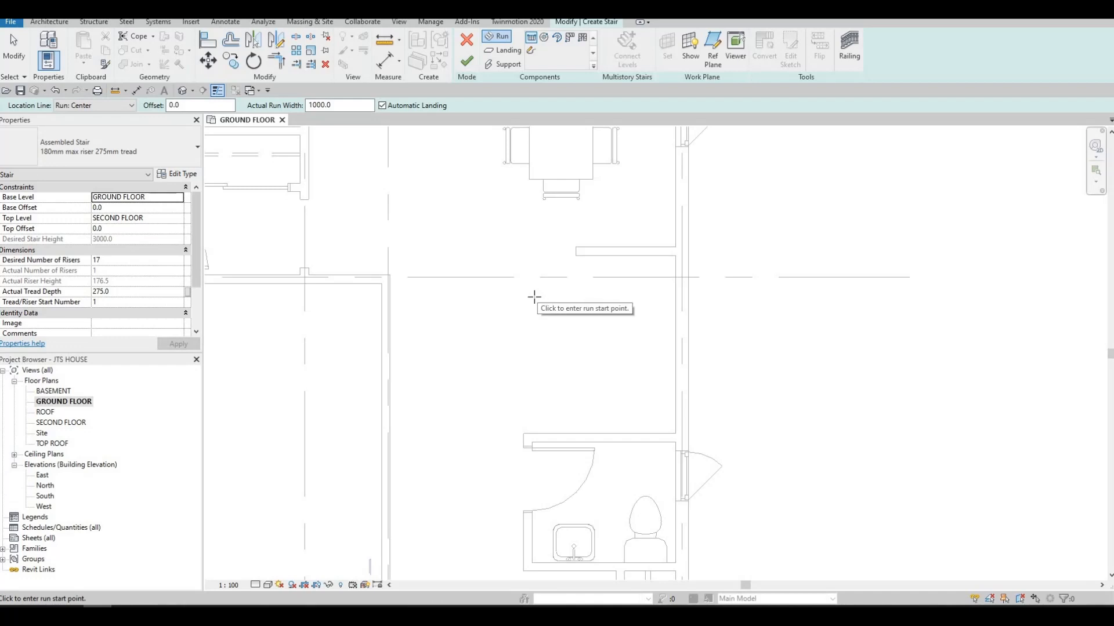
# Draw the first stair run horizontally just below the short partition wall, 1100 mm long with five risers.
pyautogui.click(532, 297)
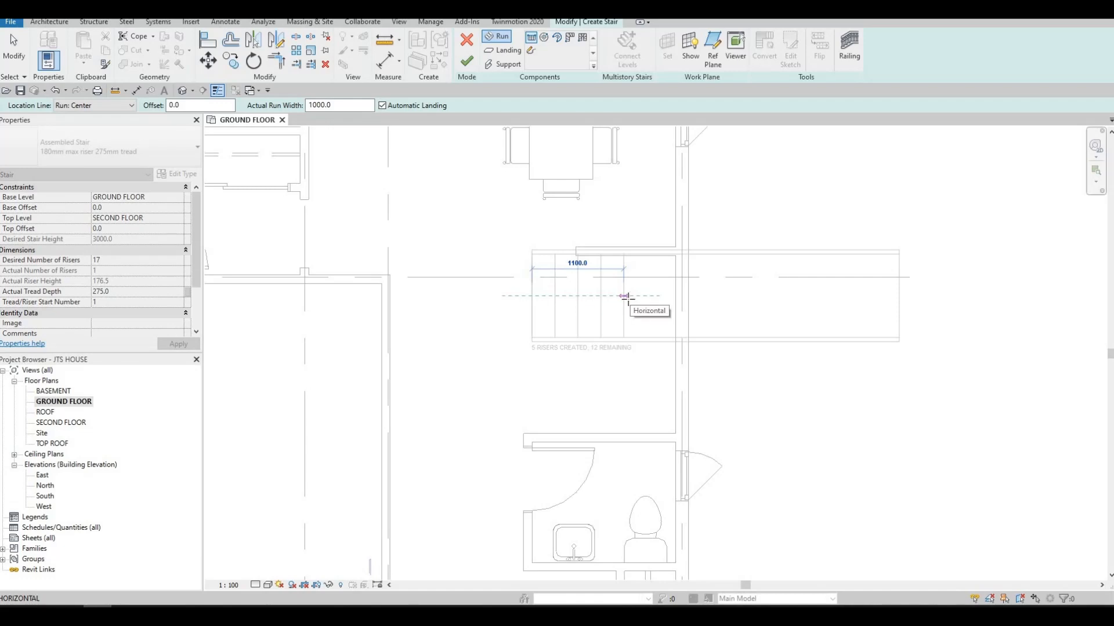
pyautogui.press('Escape')
pyautogui.scroll(1, 611, 299)
pyautogui.click(523, 298)
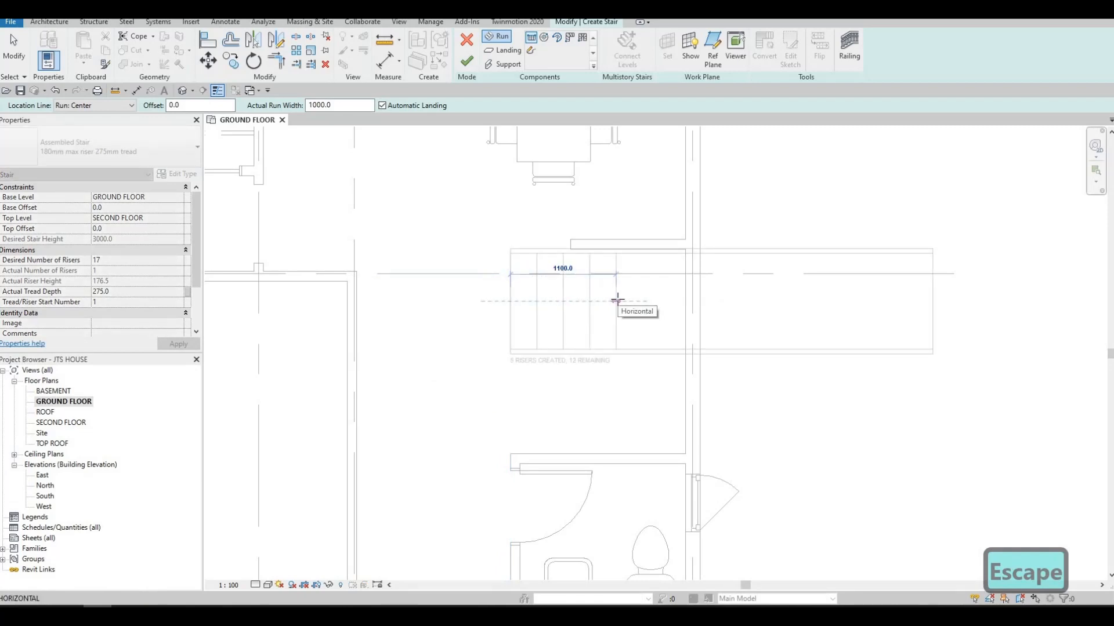
pyautogui.click(617, 300)
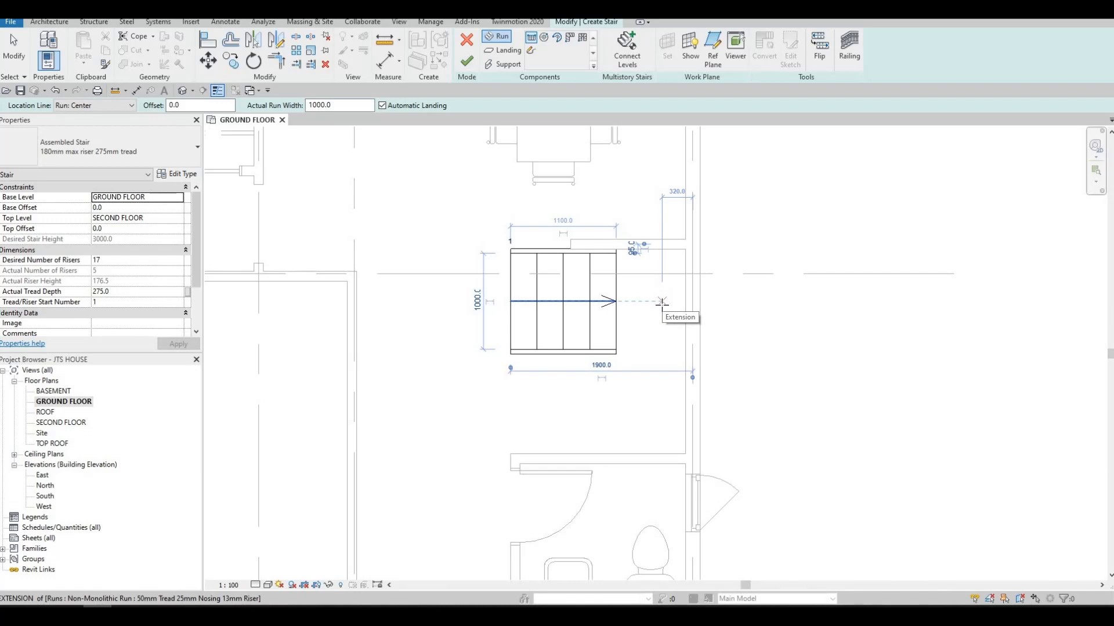
# Add a second run going down the plan beside the exterior wall, 550 mm long with three risers, joined by an automatic landing.
pyautogui.click(657, 353)
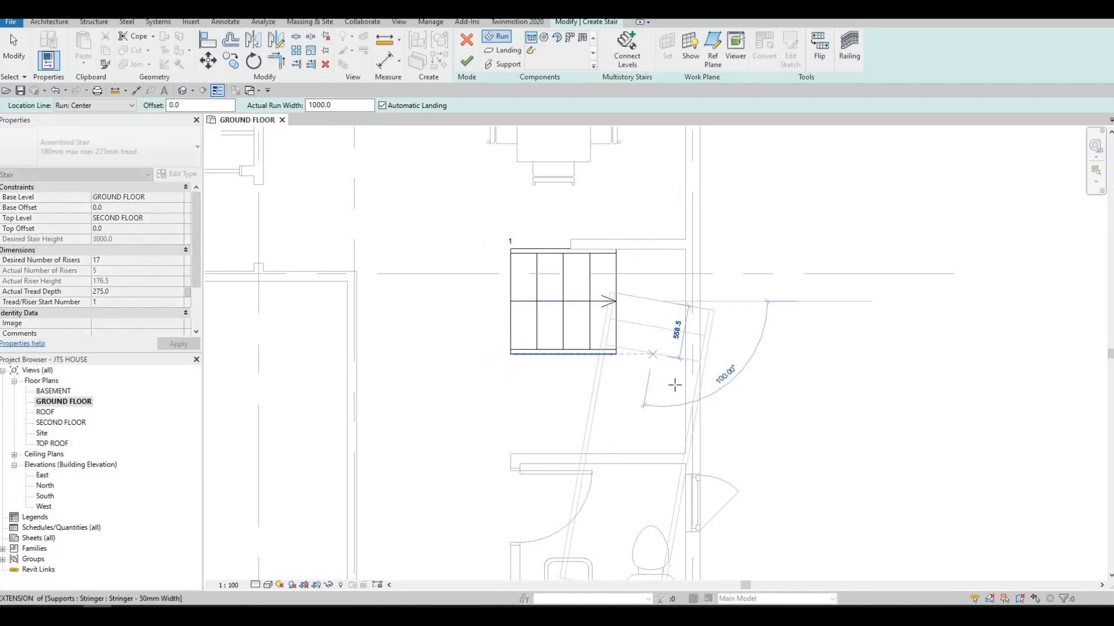
pyautogui.press('Escape')
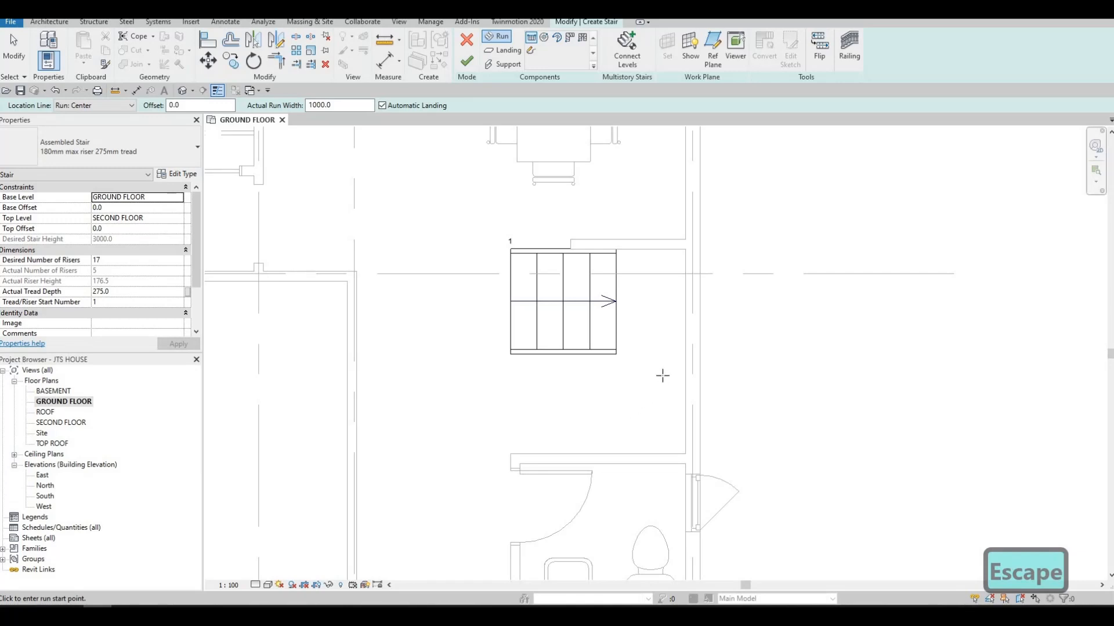
pyautogui.click(663, 377)
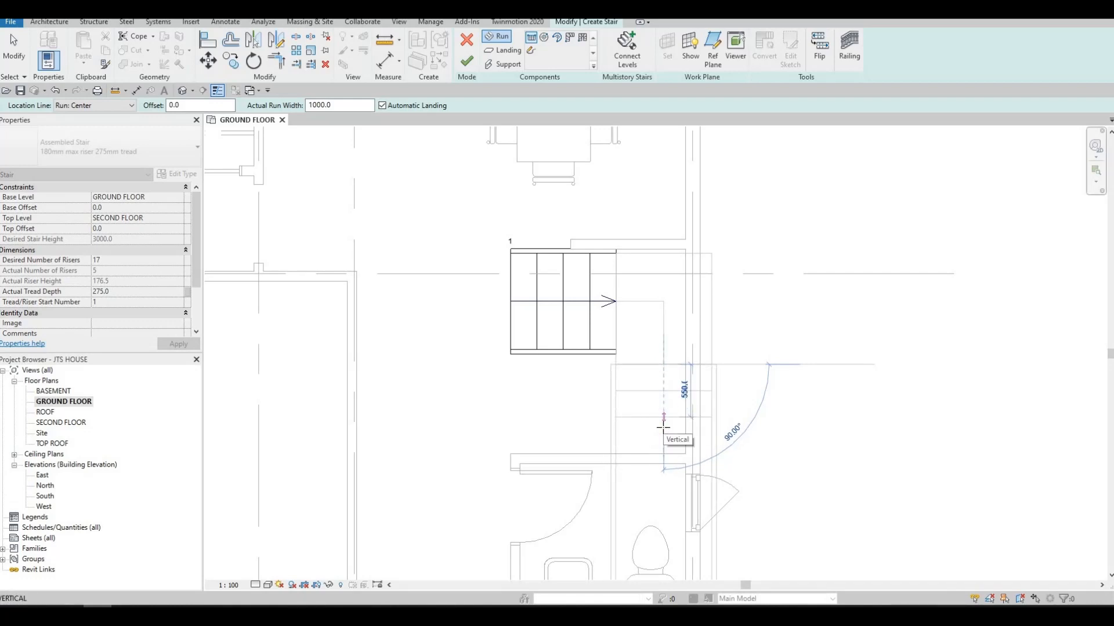
pyautogui.click(612, 429)
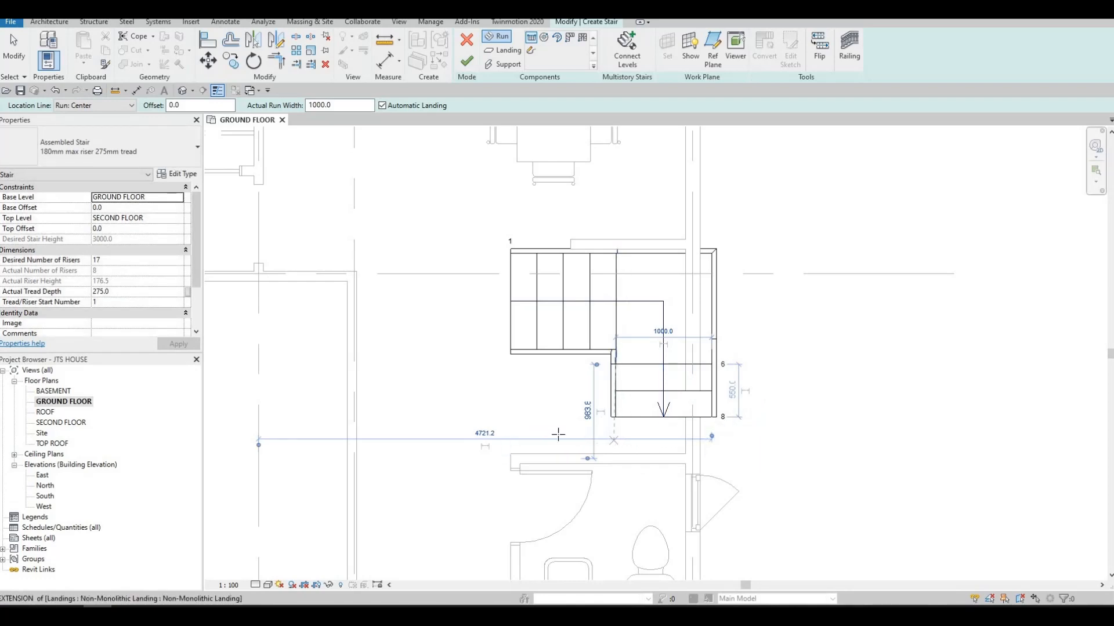
# Try a third run heading back left from the second run up to riser 17, and undo it.
pyautogui.click(494, 453)
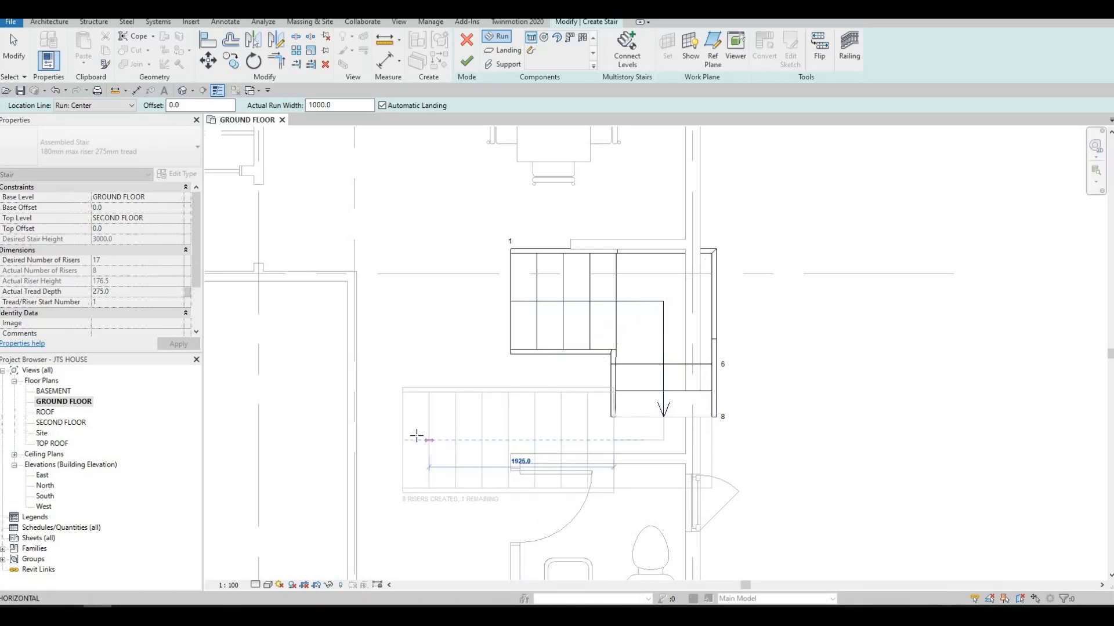
pyautogui.click(373, 444)
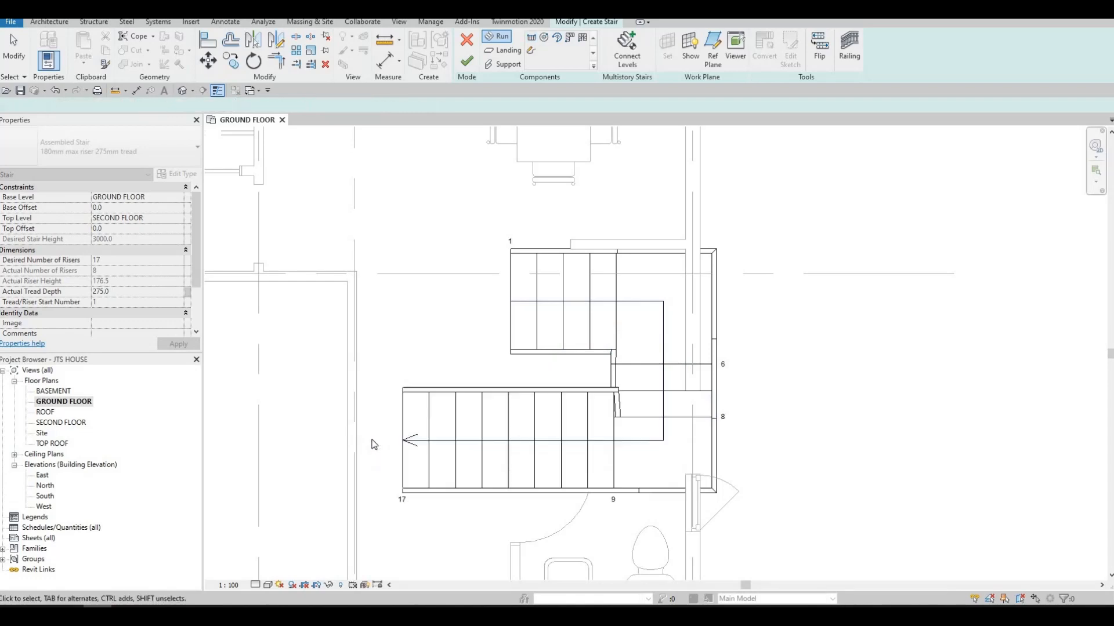
pyautogui.press('Escape')
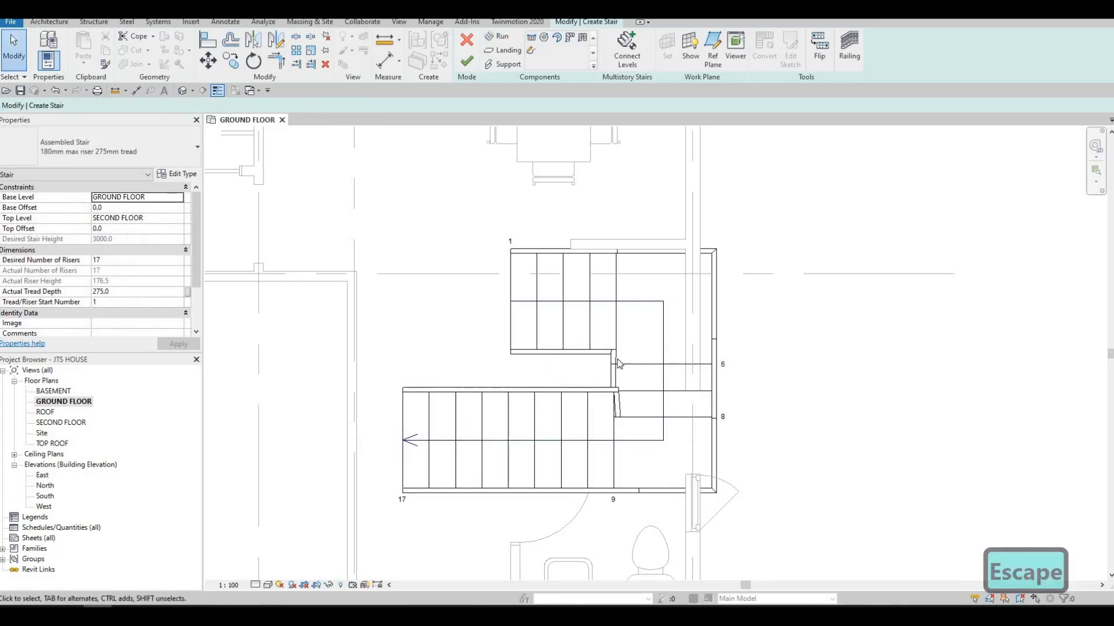
pyautogui.moveTo(608, 452); pyautogui.dragTo(614, 356, button='middle')
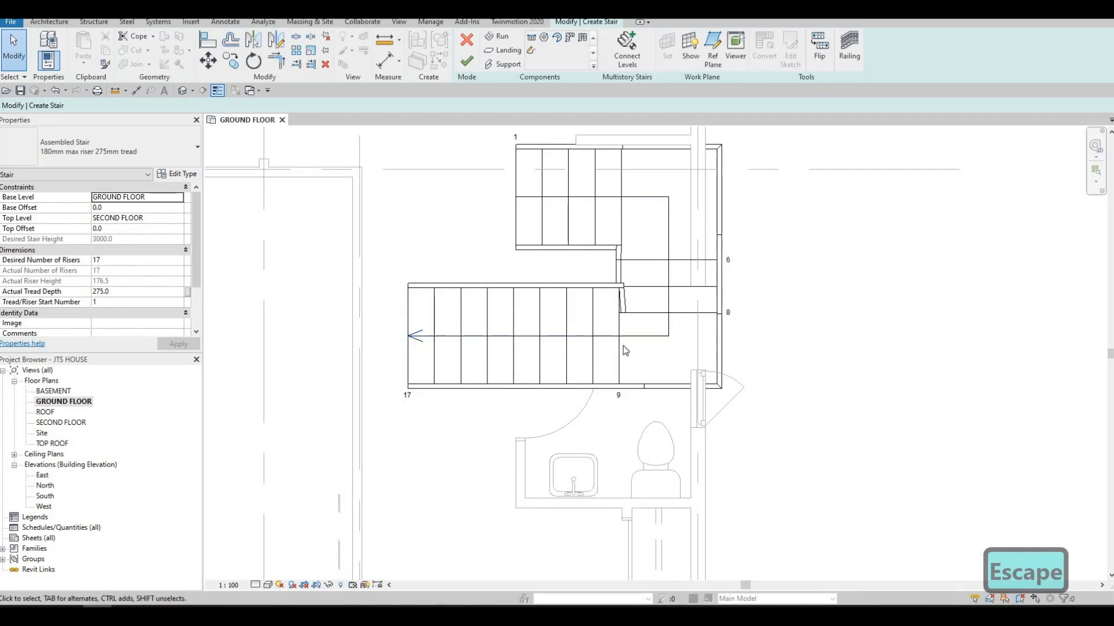
pyautogui.hotkey('ctrl', 'z')
# Draw a third run leftward from the bathroom's upper wall, 1925 mm long with eight risers.
pyautogui.moveTo(634, 395); pyautogui.dragTo(626, 302, button='middle')
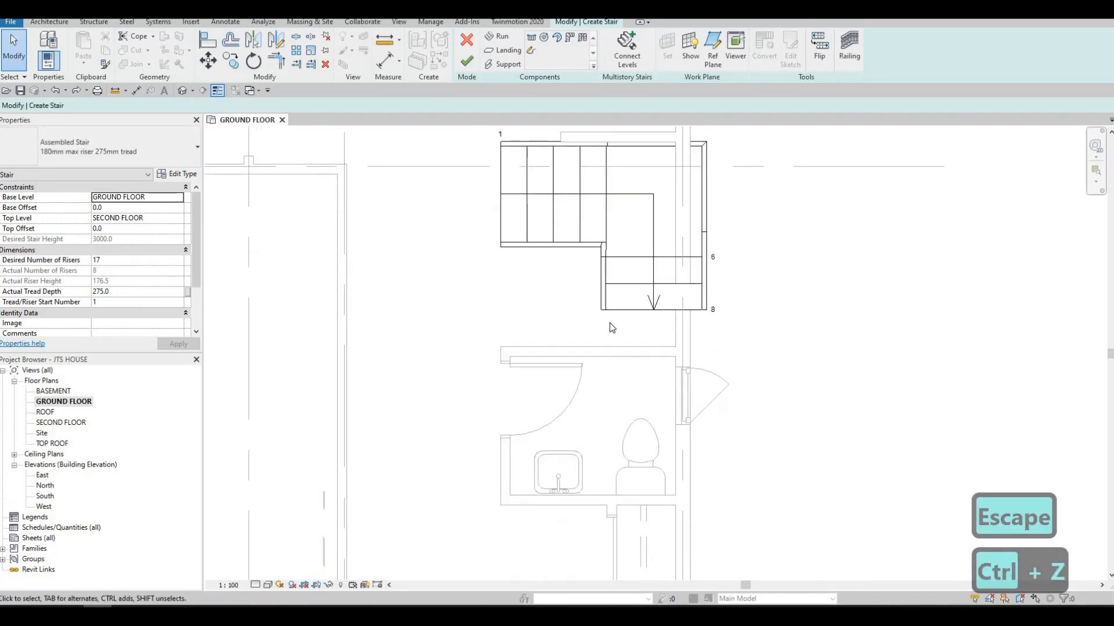
pyautogui.click(497, 36)
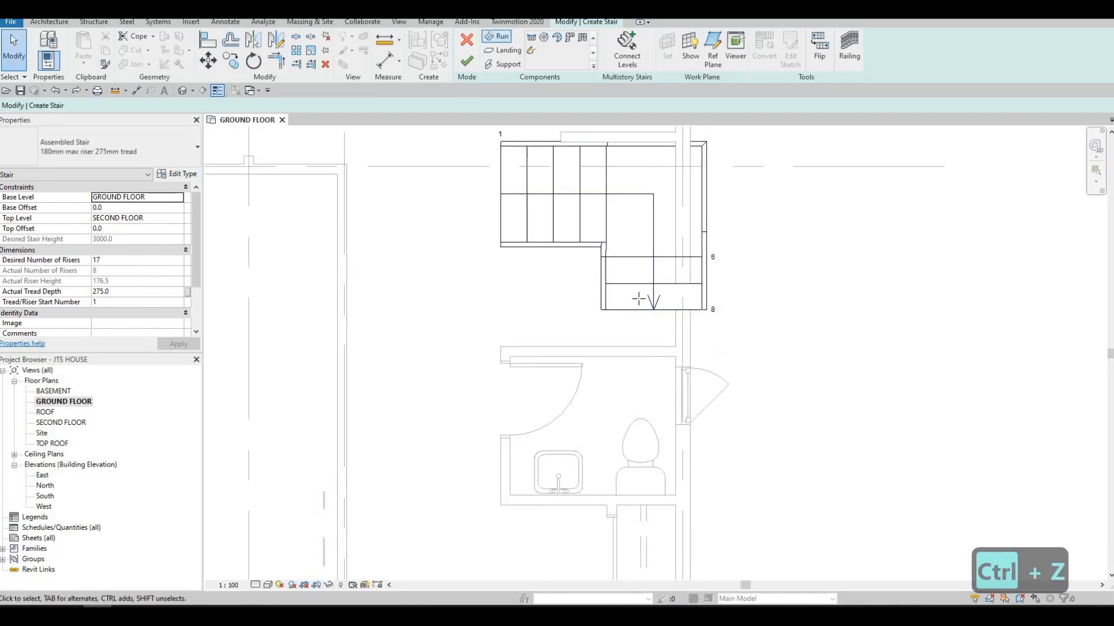
pyautogui.moveTo(607, 352); pyautogui.dragTo(614, 286, button='middle')
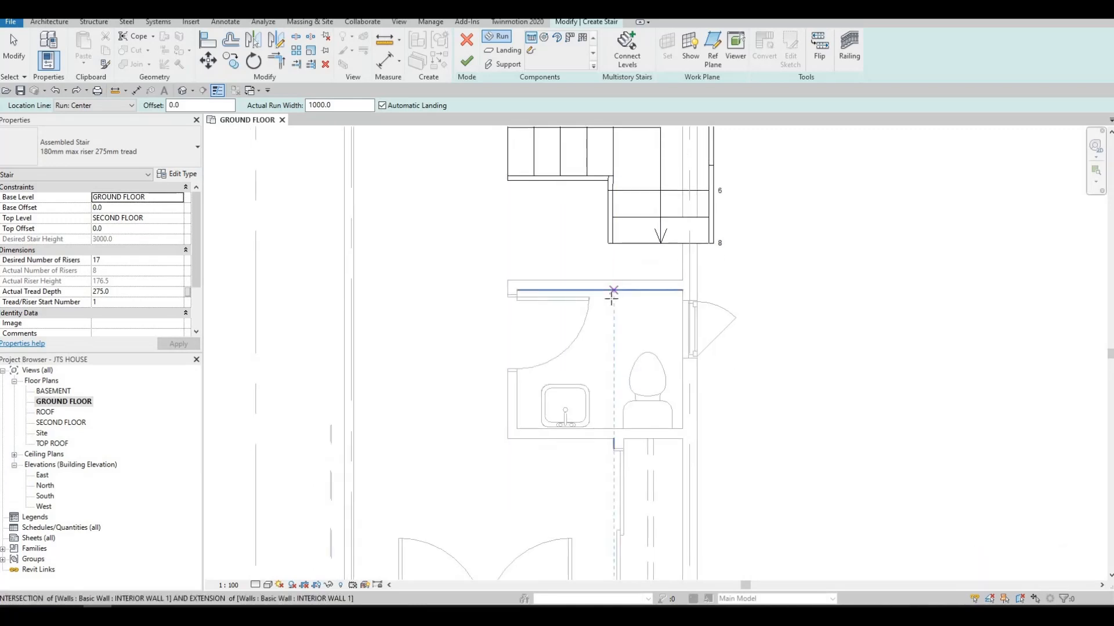
pyautogui.click(612, 299)
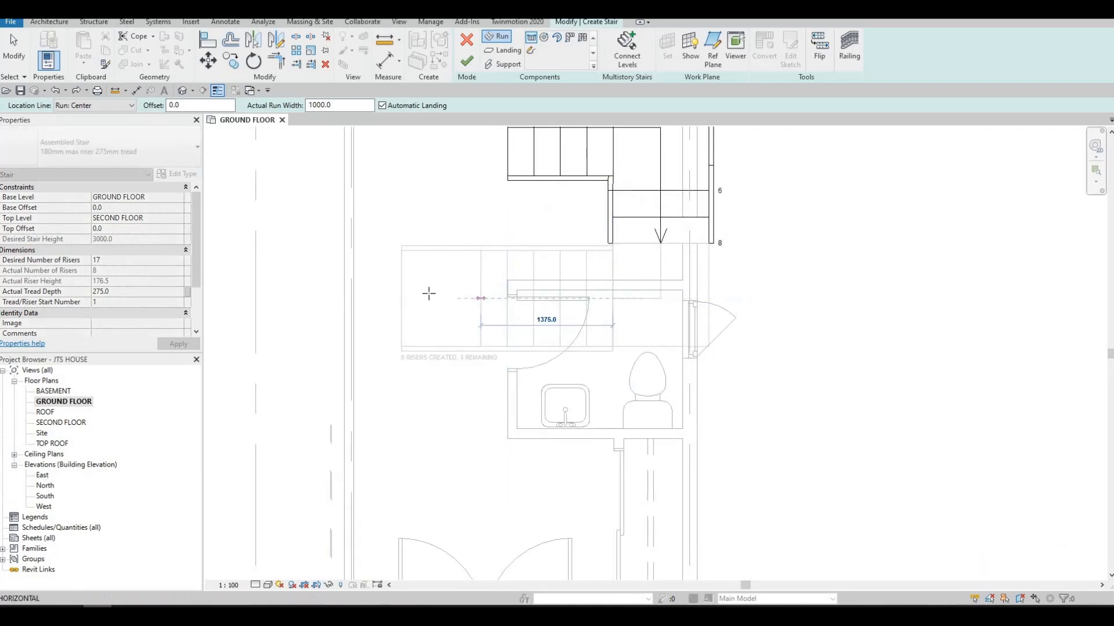
pyautogui.click(429, 298)
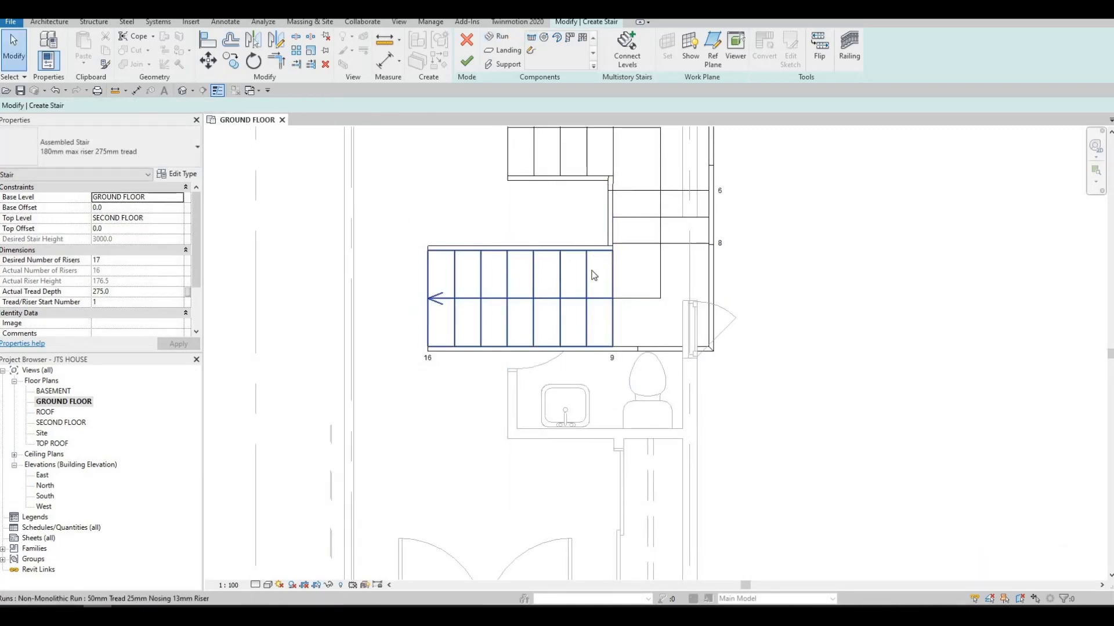
pyautogui.press('Escape')
pyautogui.press('Escape')
pyautogui.scroll(-1, 607, 285)
pyautogui.moveTo(604, 283); pyautogui.dragTo(607, 307, button='middle')
pyautogui.scroll(-1, 588, 328)
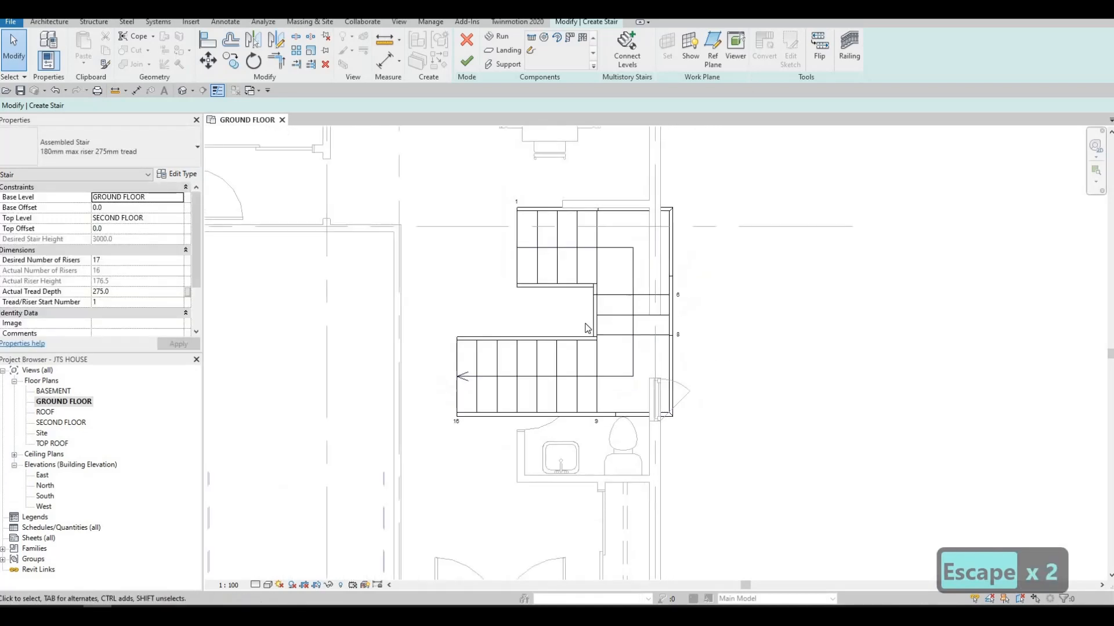
# Try to widen the first run to about 1215 mm by moving its lower edge toward the stairwell.
pyautogui.click(571, 274)
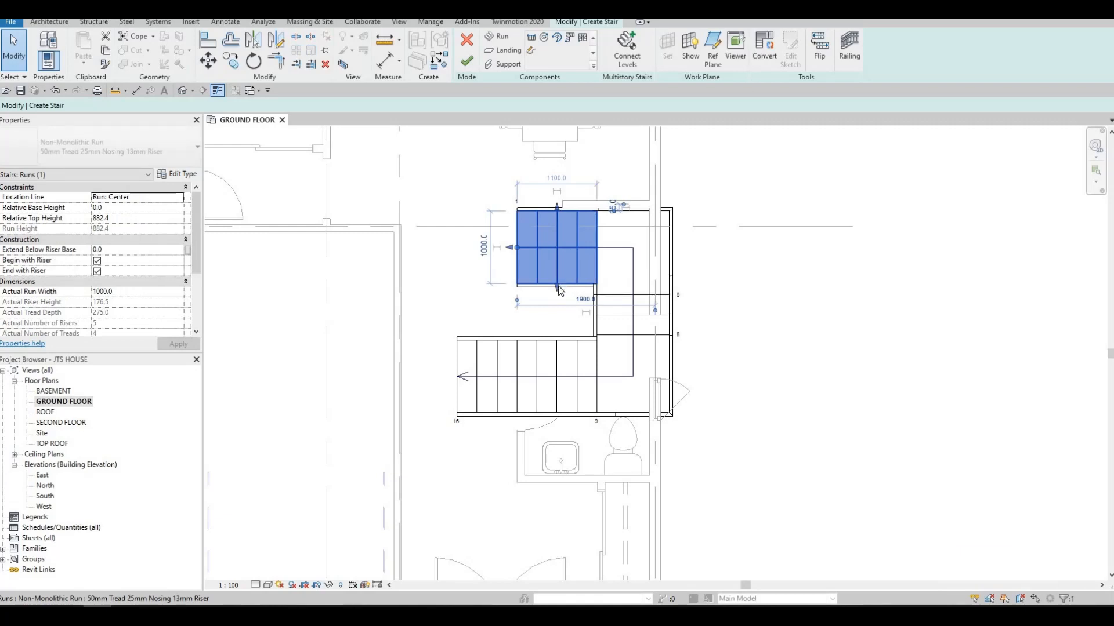
pyautogui.scroll(2, 560, 291)
pyautogui.moveTo(554, 291); pyautogui.dragTo(553, 309)
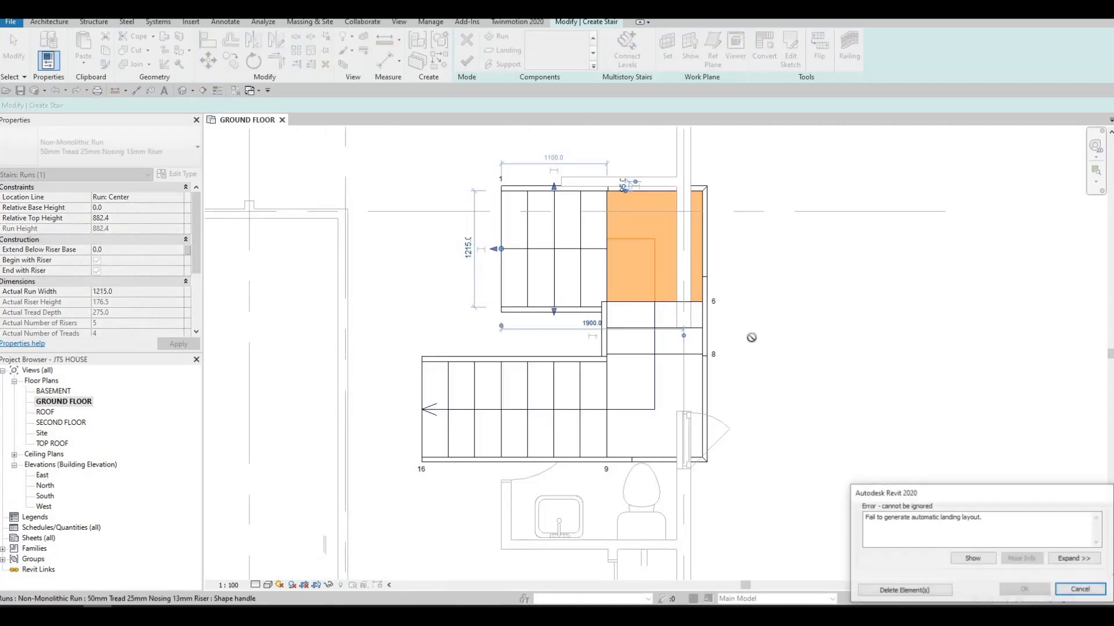
pyautogui.click(973, 558)
pyautogui.press('Escape')
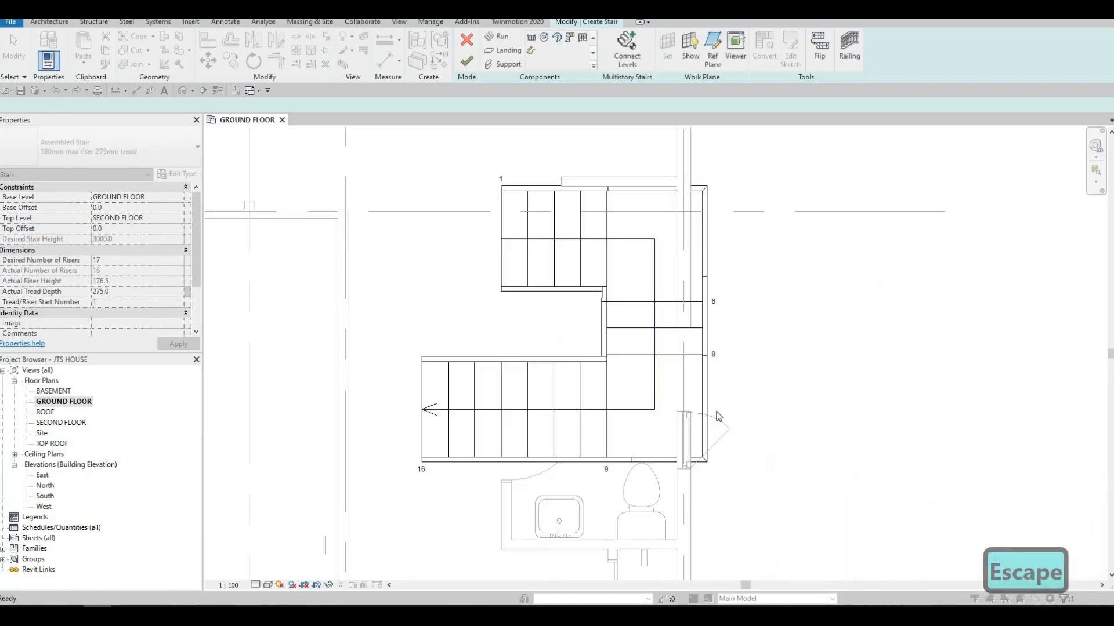
pyautogui.press('Escape')
pyautogui.moveTo(650, 343)
pyautogui.mouseDown(button='middle')
pyautogui.moveTo(647, 322)
pyautogui.moveTo(650, 363)
pyautogui.mouseUp(button='middle')
pyautogui.moveTo(656, 228); pyautogui.dragTo(656, 257, button='middle')
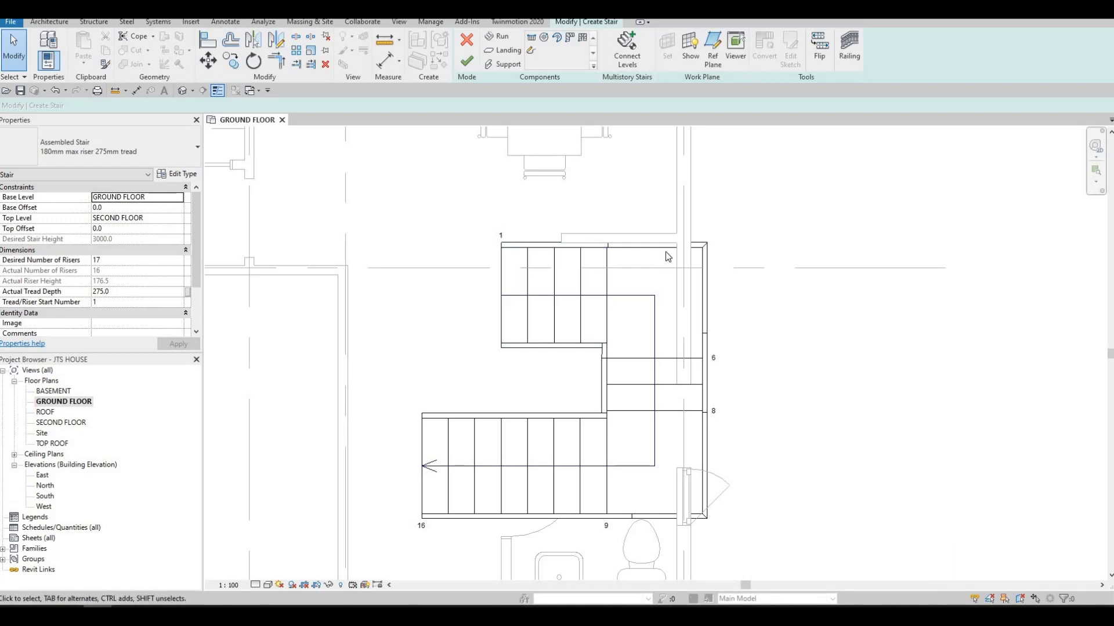
# Finish the stair sketch and dismiss the railing warning.
pyautogui.press('Escape')
pyautogui.click(660, 273)
pyautogui.press('Escape')
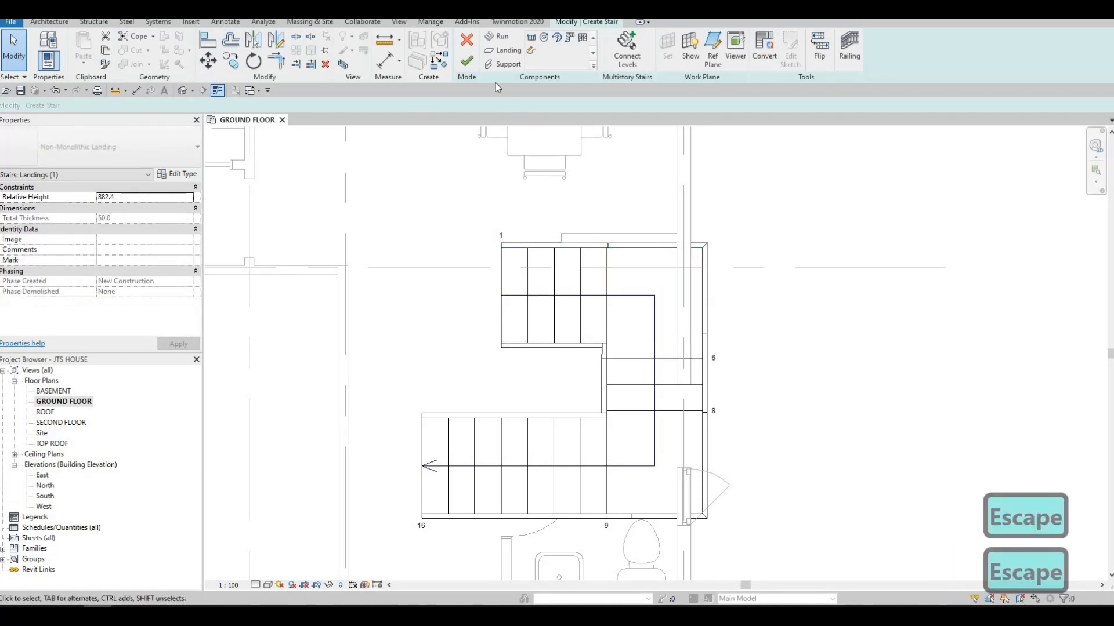
pyautogui.click(467, 60)
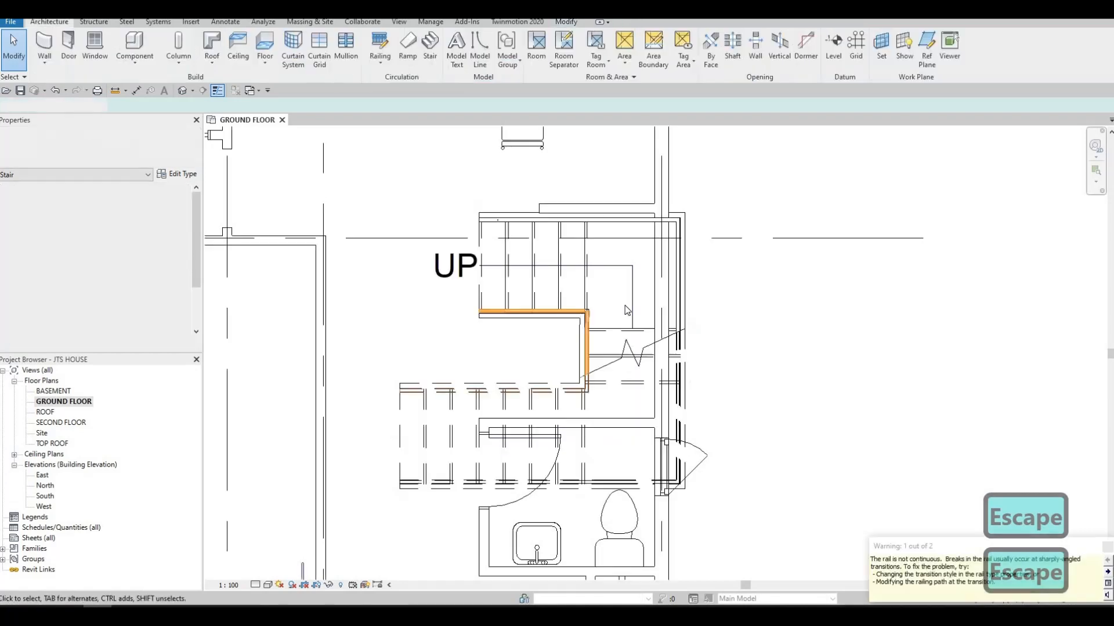
pyautogui.scroll(-1, 632, 272)
pyautogui.press('Escape')
pyautogui.click(477, 266)
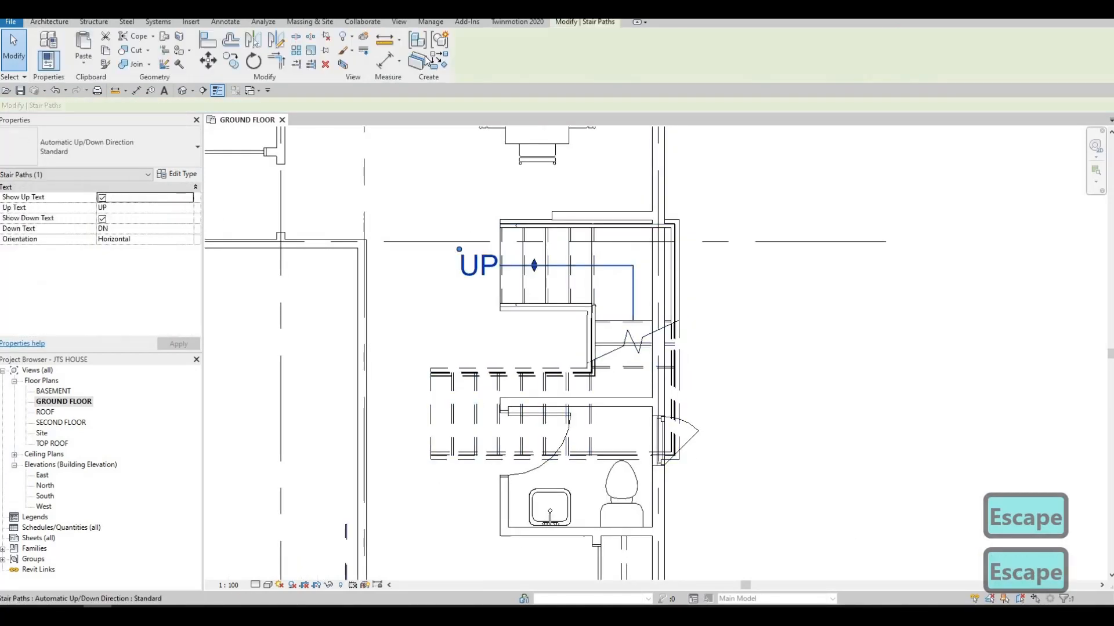
pyautogui.press('Escape')
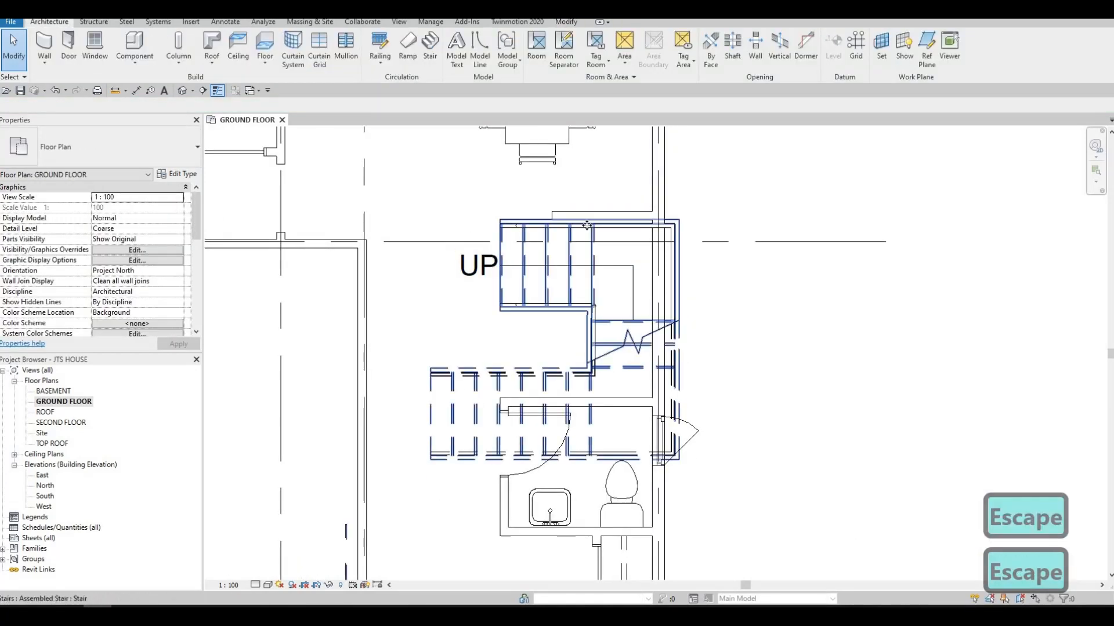
# Reopen the stair for editing and widen the lowest run to about 1263 mm, deleting the conflicting landing.
pyautogui.doubleClick(587, 225)
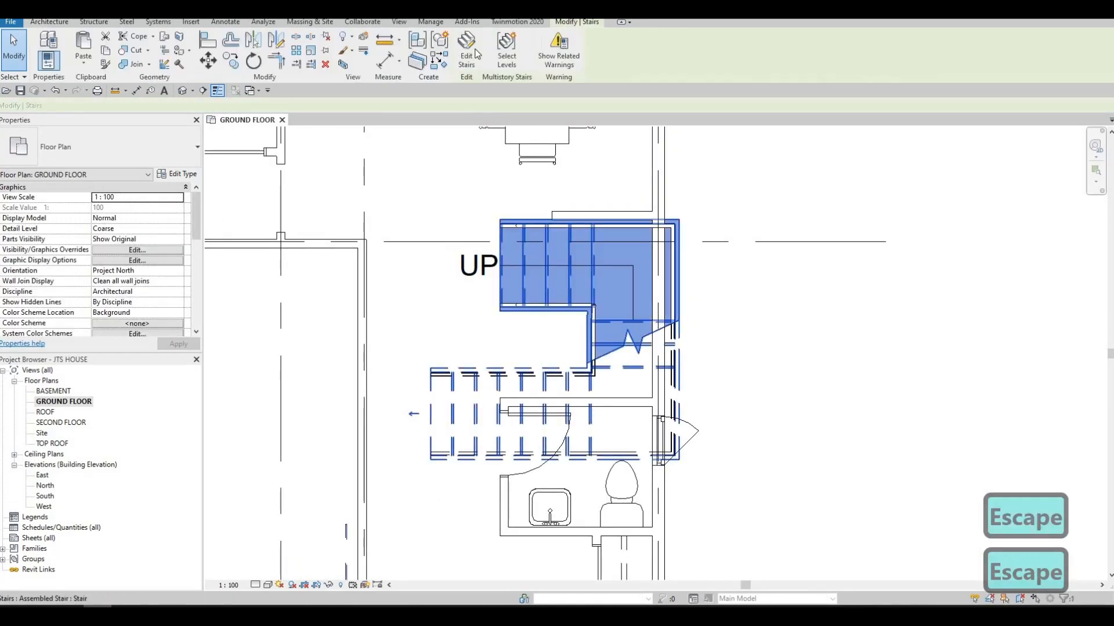
pyautogui.click(547, 413)
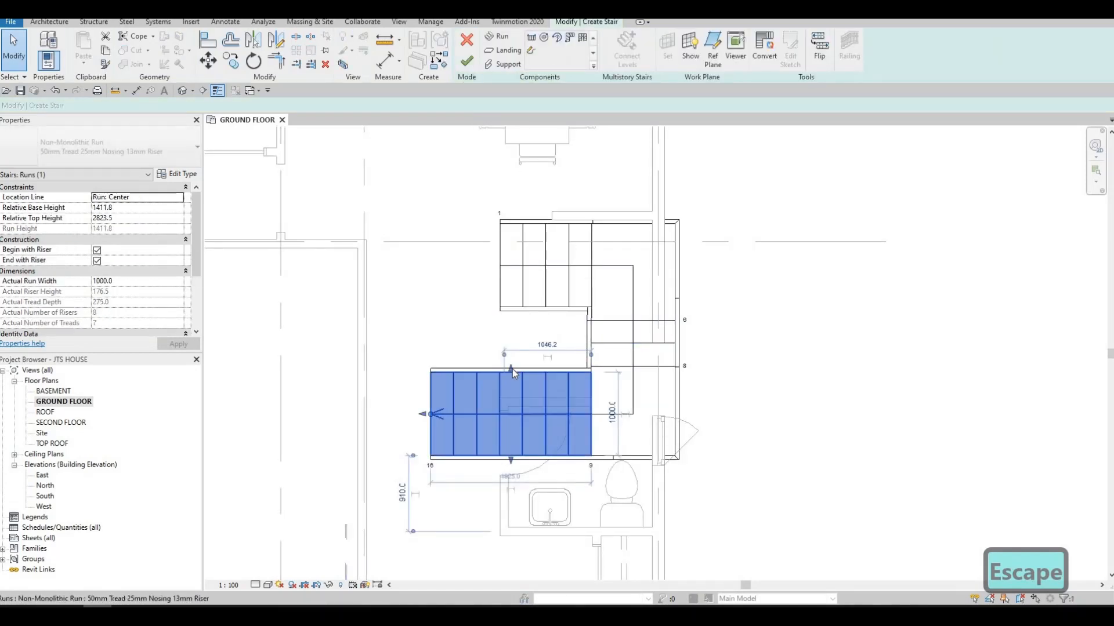
pyautogui.moveTo(513, 373); pyautogui.dragTo(517, 348)
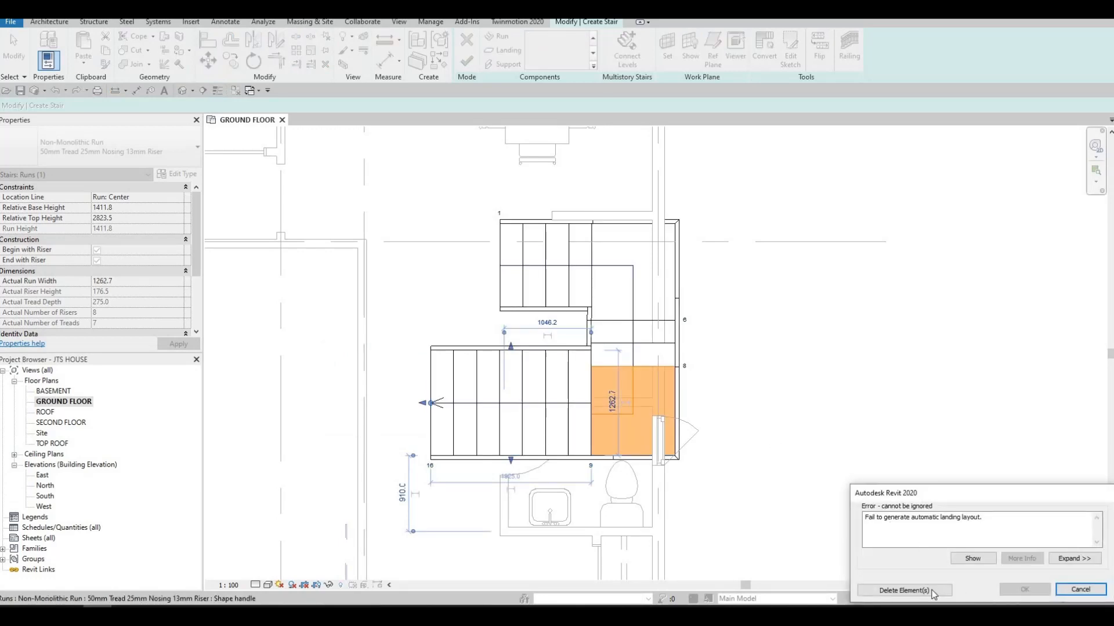
pyautogui.click(928, 590)
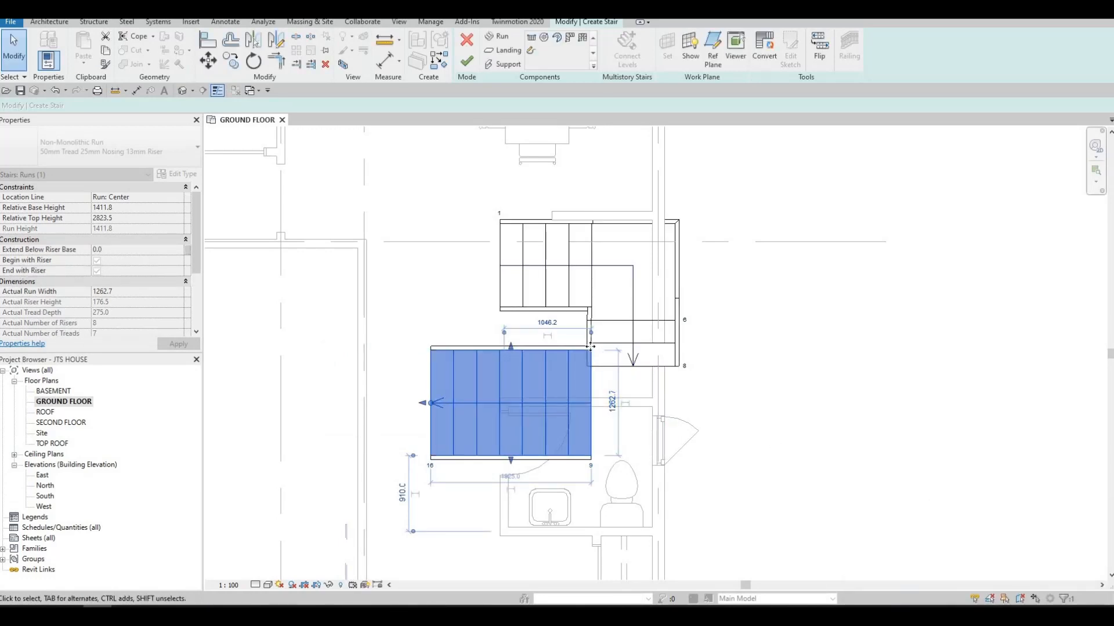
# Delete the widened lowest run from the stair.
pyautogui.scroll(3, 591, 348)
pyautogui.press('Escape')
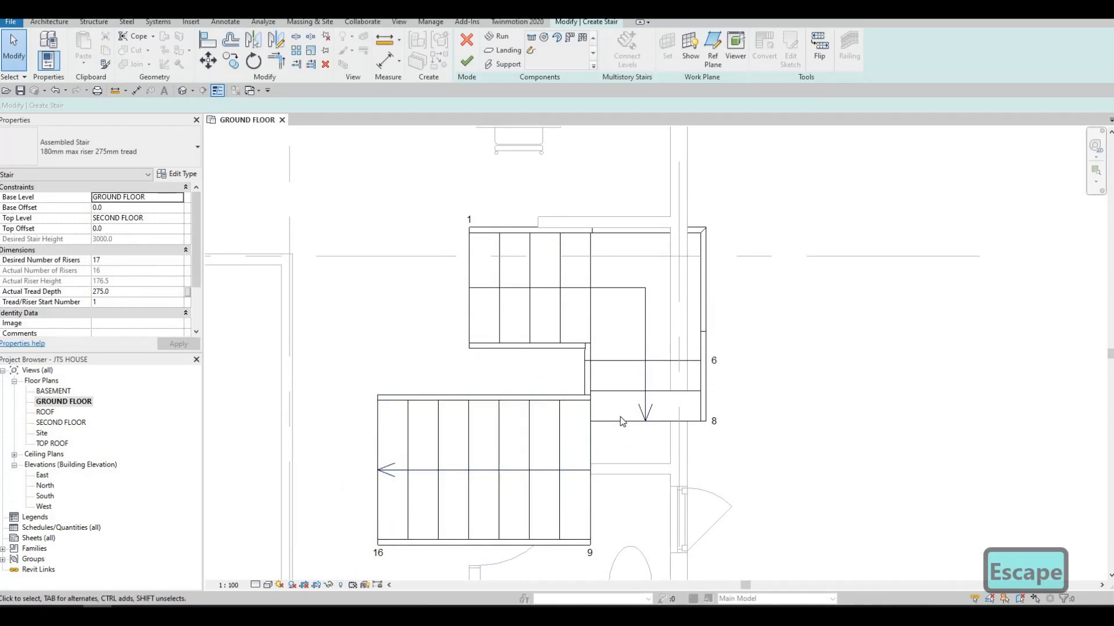
pyautogui.scroll(2, 622, 422)
pyautogui.press('Escape')
pyautogui.scroll(-2, 622, 398)
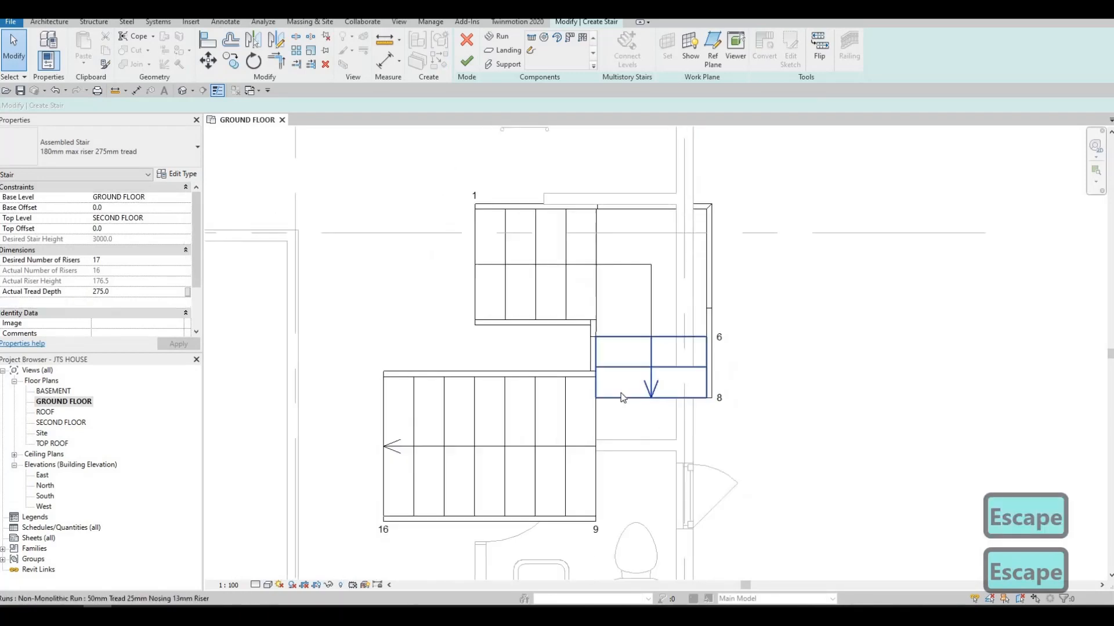
pyautogui.scroll(2, 621, 398)
pyautogui.scroll(-2, 580, 435)
pyautogui.press('Escape')
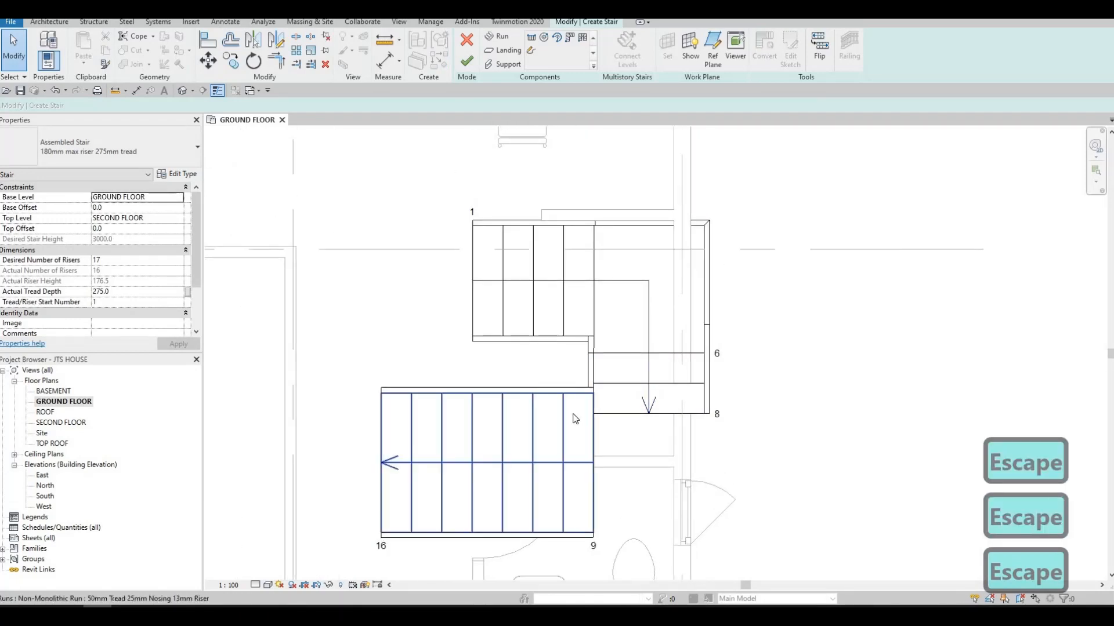
pyautogui.click(565, 399)
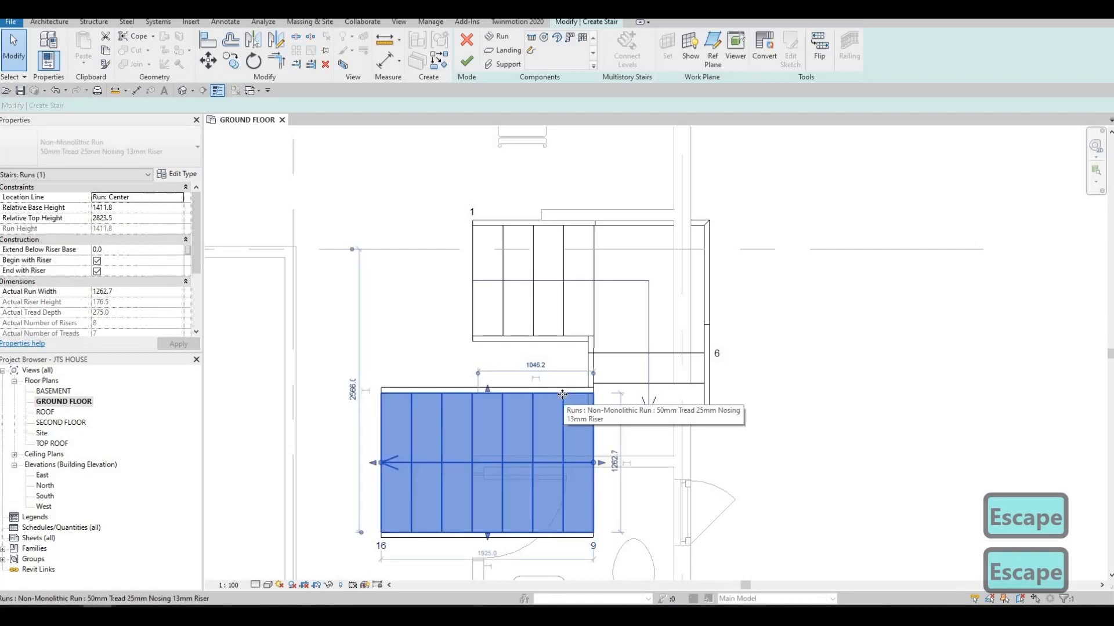
pyautogui.press('Delete')
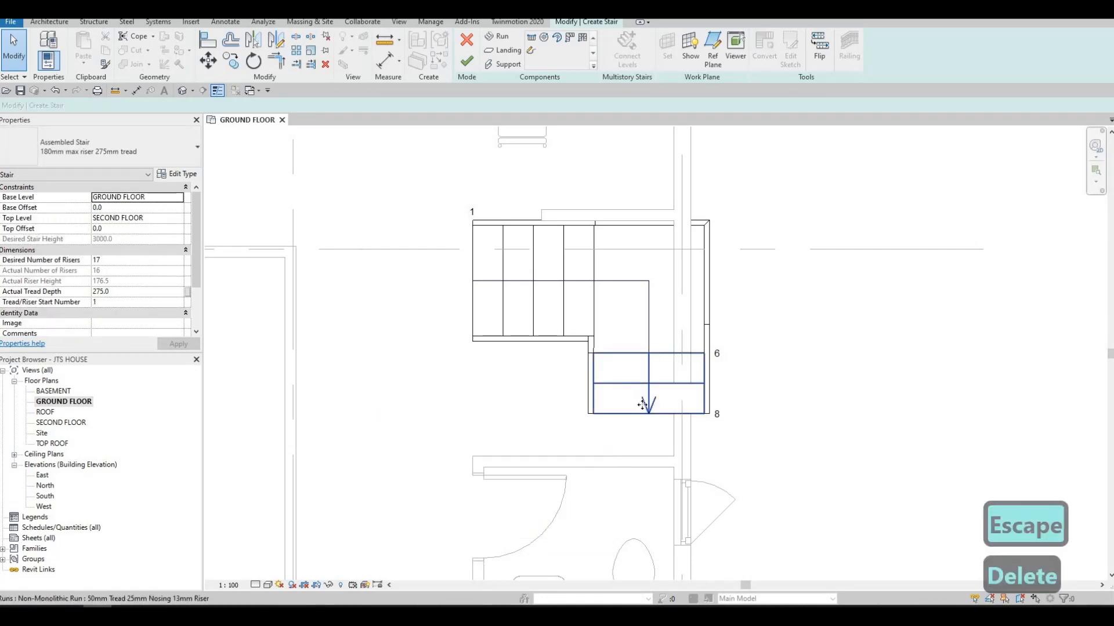
# Extend the second run downward by one tread to 825 mm with four risers.
pyautogui.click(641, 394)
pyautogui.moveTo(649, 413); pyautogui.dragTo(648, 445)
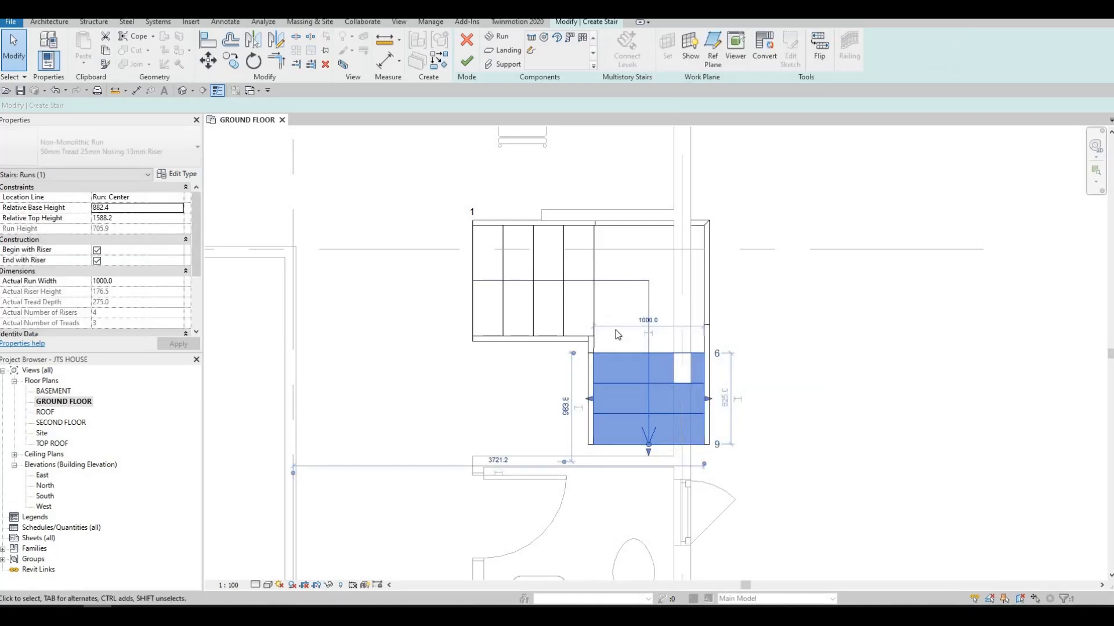
# Delete the remaining stair runs and their connecting landing from the stair sketch.
pyautogui.press('Delete')
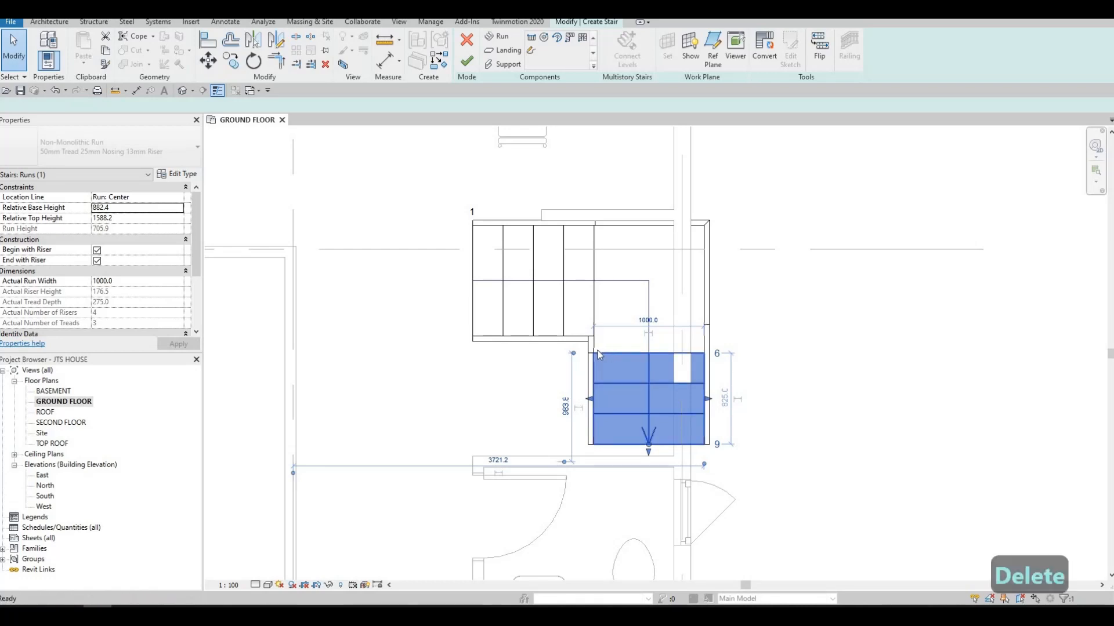
pyautogui.click(592, 342)
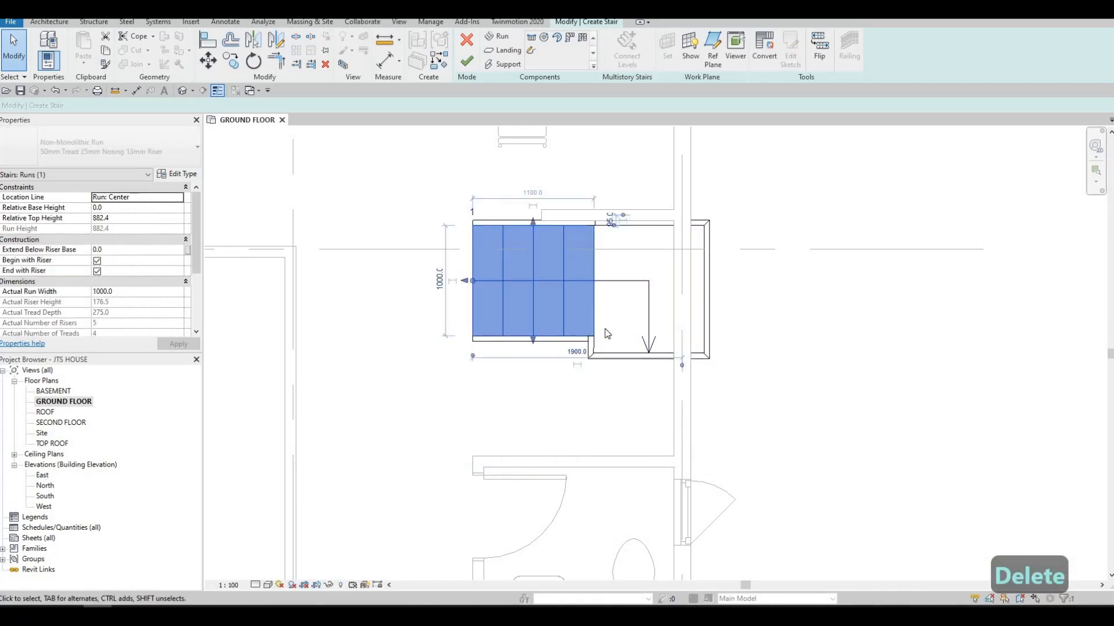
pyautogui.press('Delete')
pyautogui.click(597, 284)
pyautogui.press('Delete')
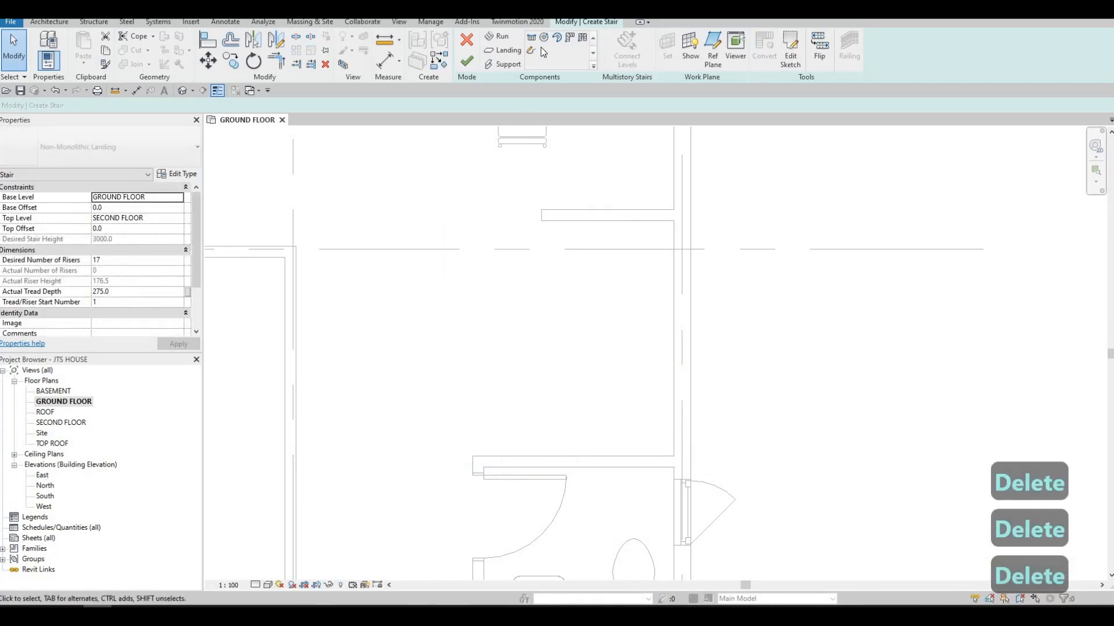
# Sketch a U-shaped stair with a 1100 mm five-riser first run along the partition wall and a twelve-riser return run below it.
pyautogui.click(497, 35)
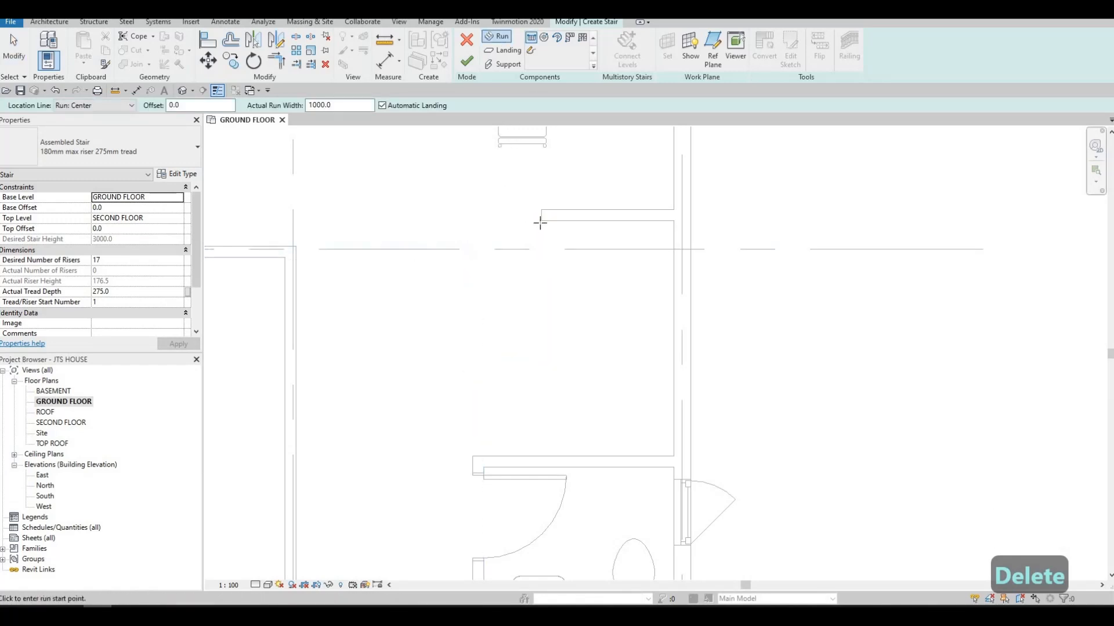
pyautogui.click(463, 221)
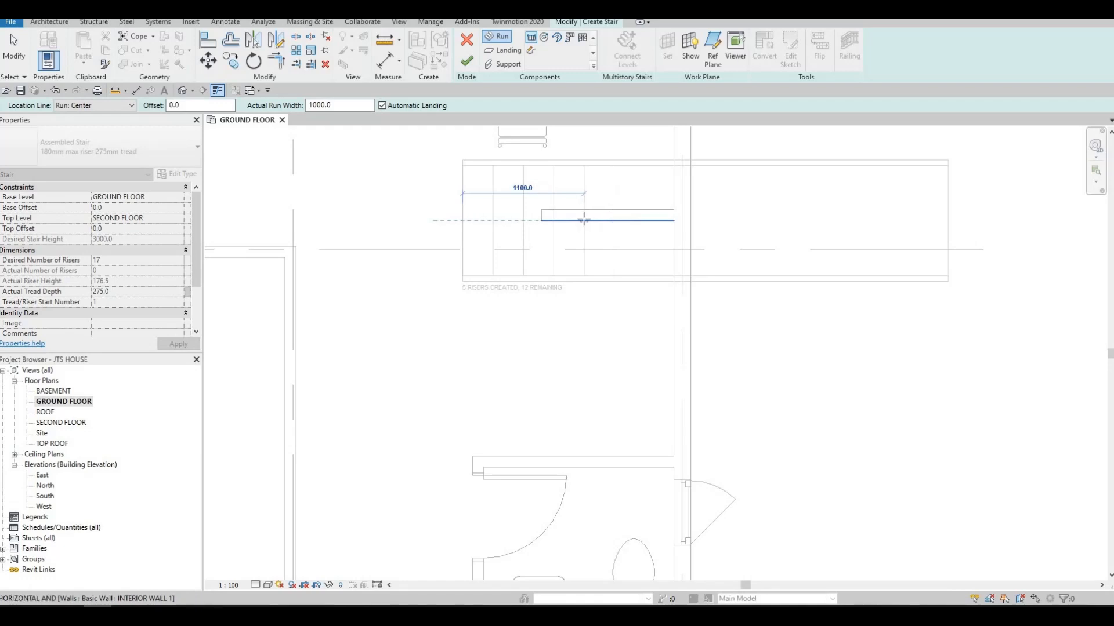
pyautogui.click(583, 220)
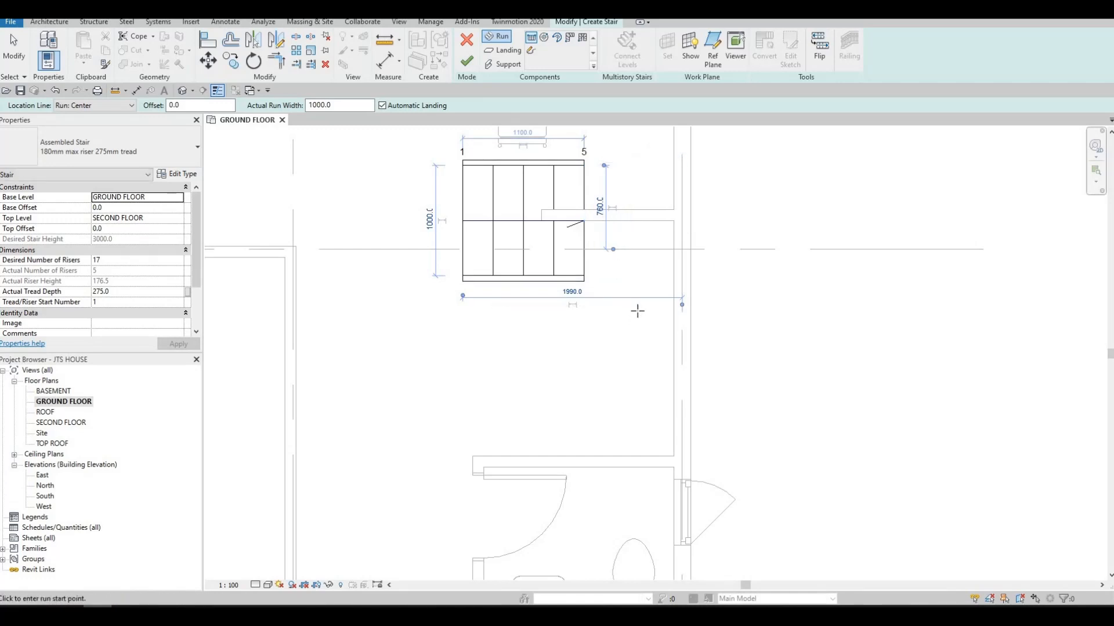
pyautogui.click(610, 348)
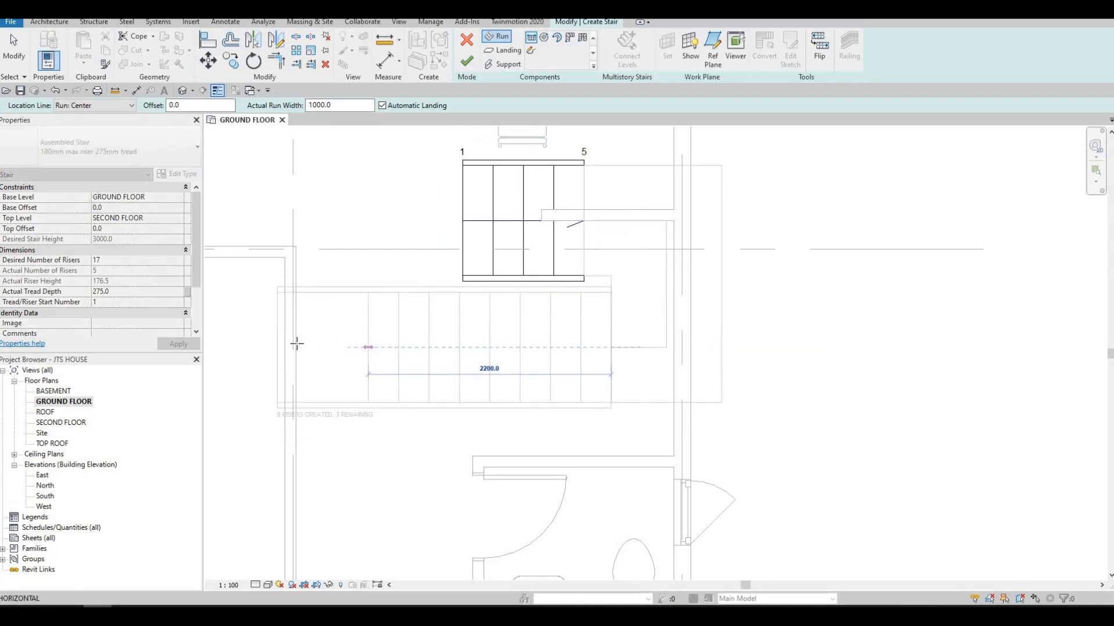
pyautogui.click(247, 347)
pyautogui.press('Escape')
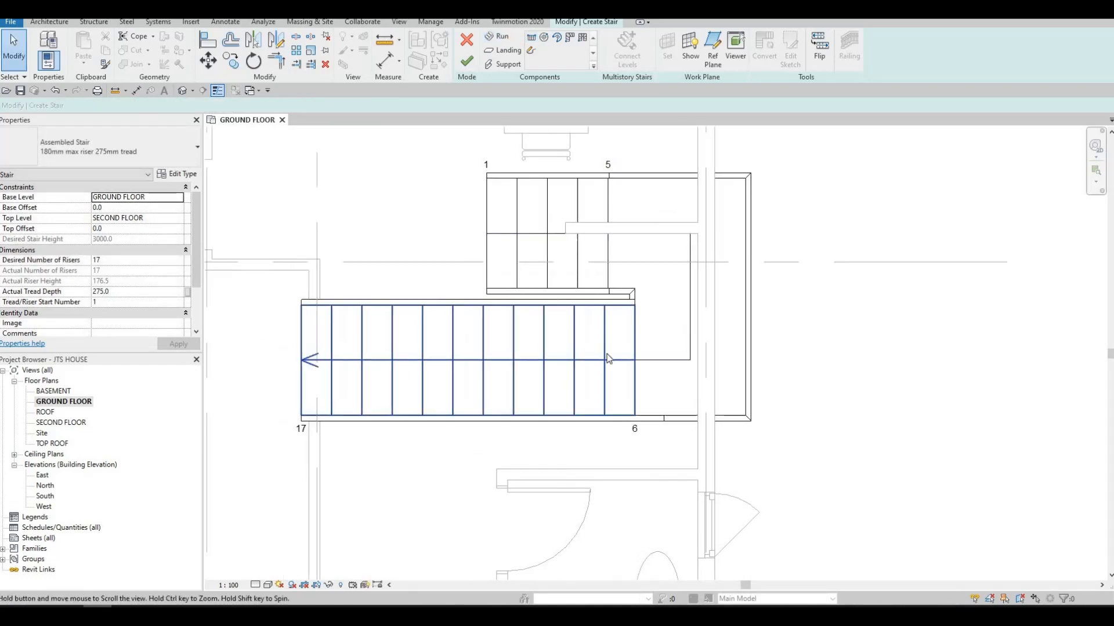
# Delete both runs and the landing of the newly sketched U-shaped stair.
pyautogui.scroll(-1, 606, 359)
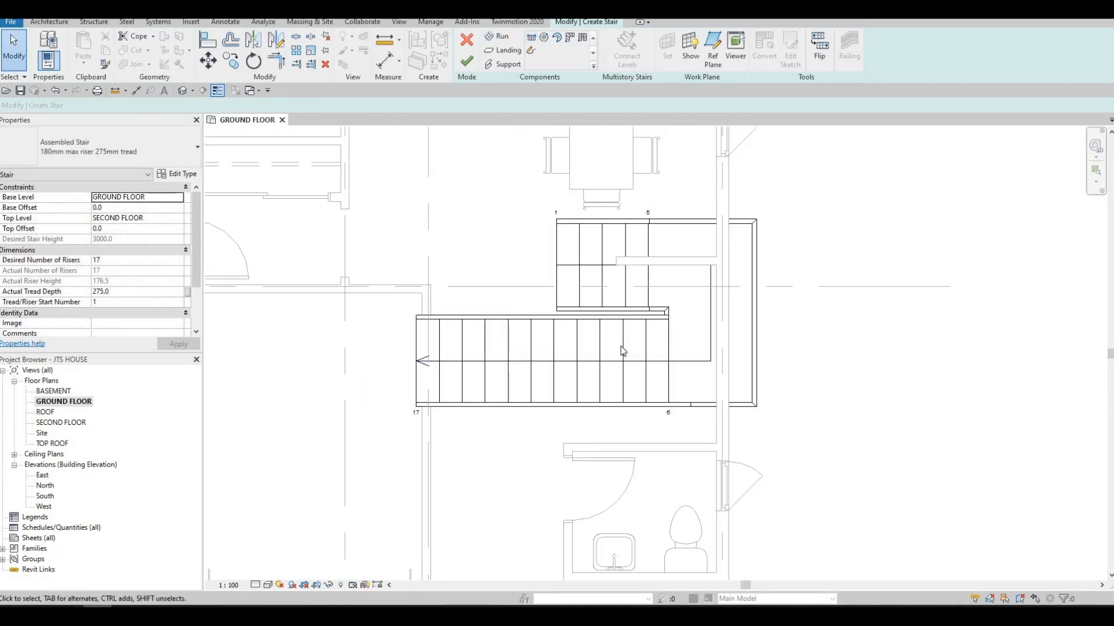
pyautogui.press('Escape')
pyautogui.press('Escape')
pyautogui.click(621, 346)
pyautogui.press('Delete')
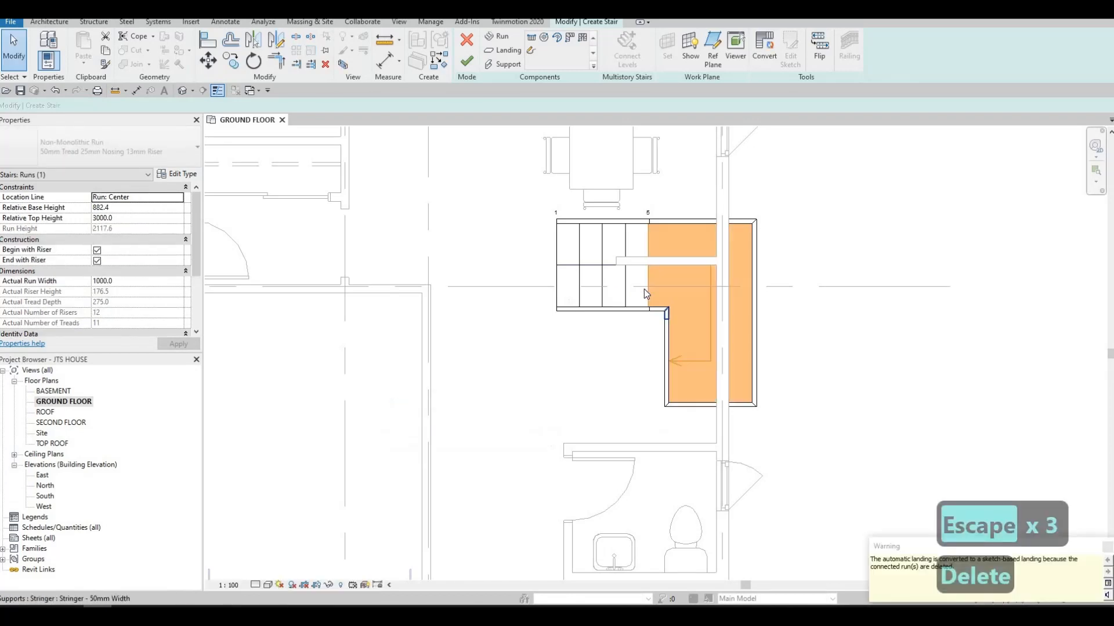
pyautogui.click(626, 294)
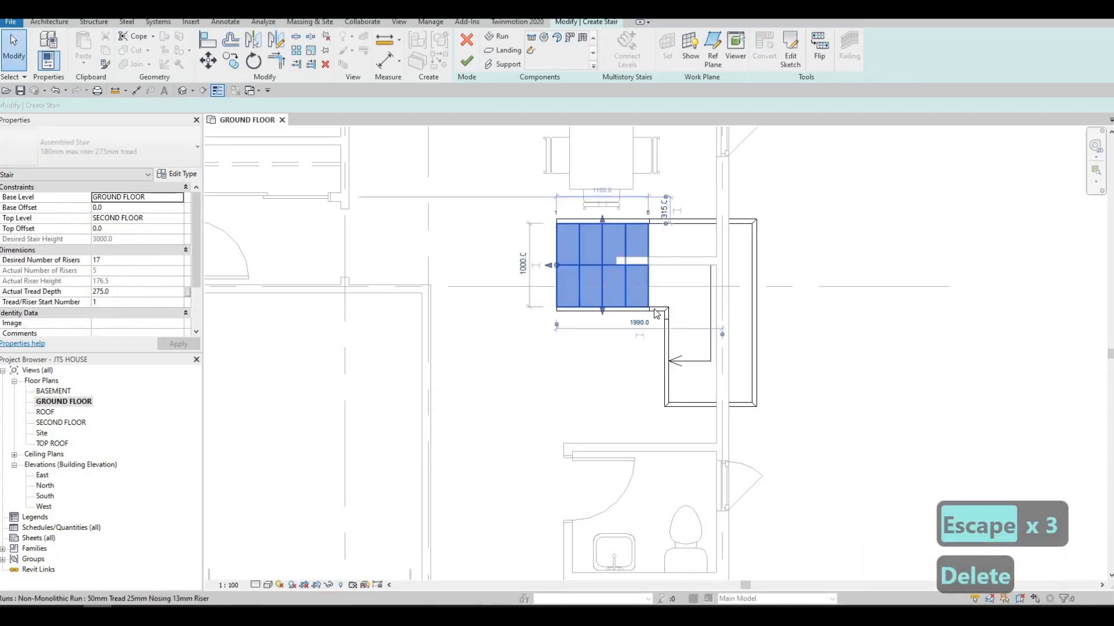
pyautogui.press('Delete')
pyautogui.press('Delete')
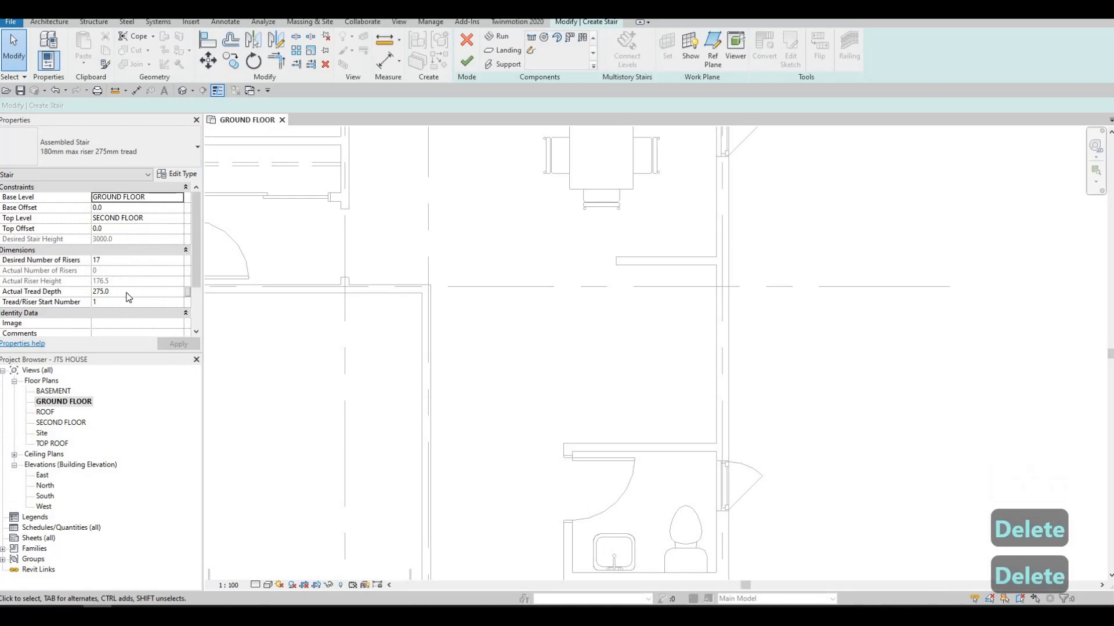
# Set the stair's actual tread depth to 300 mm and its desired number of risers to 13.
pyautogui.click(137, 292)
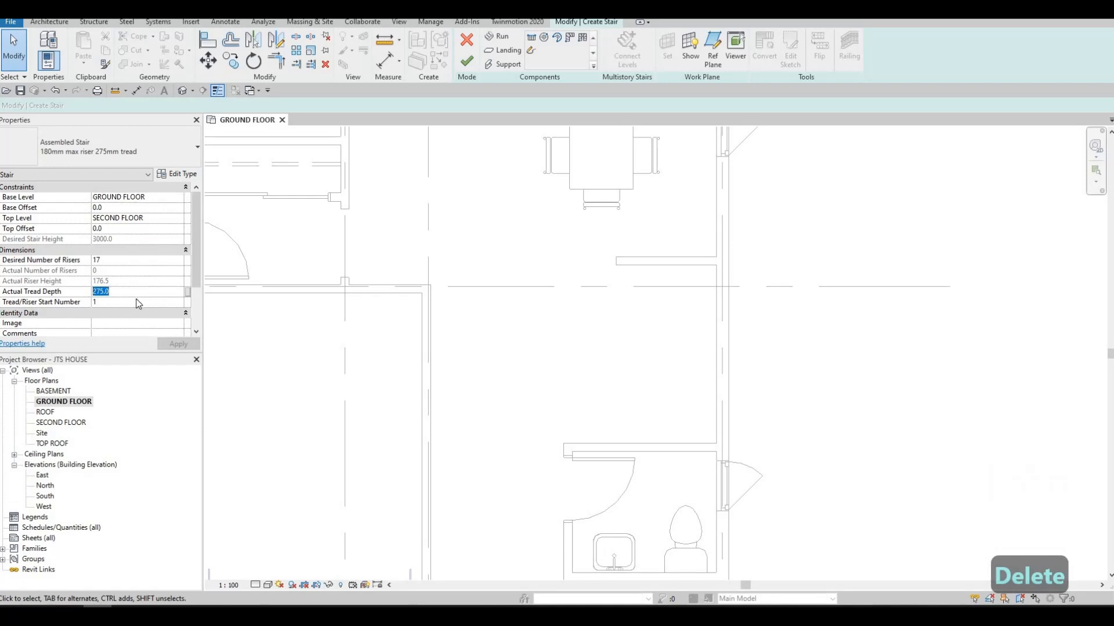
pyautogui.write('300')
pyautogui.click(176, 345)
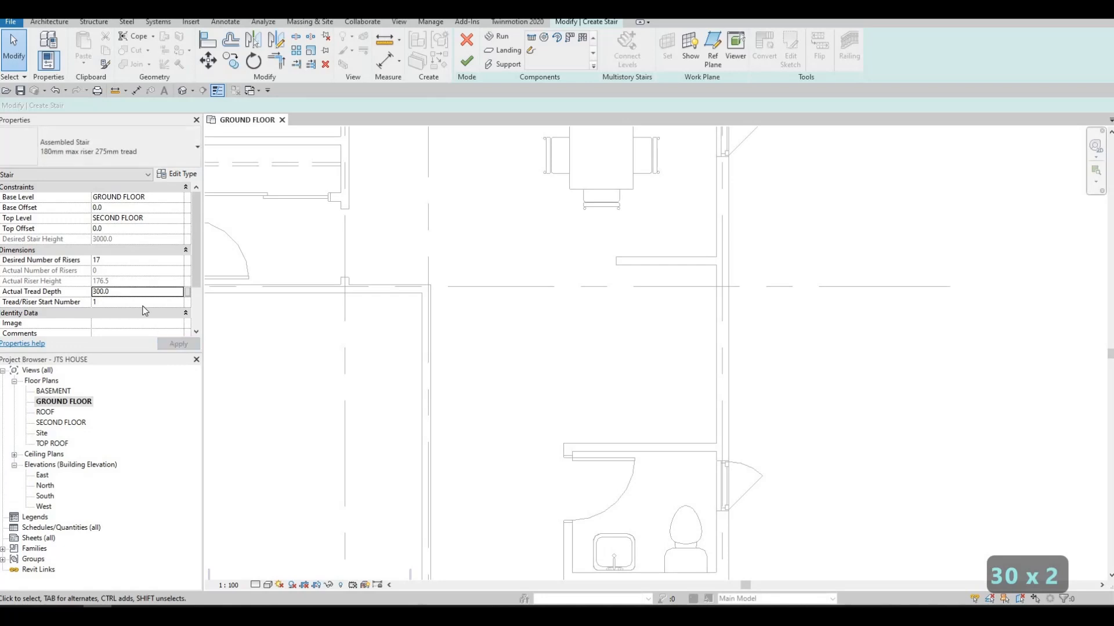
pyautogui.hotkey('shift', 'Tab')
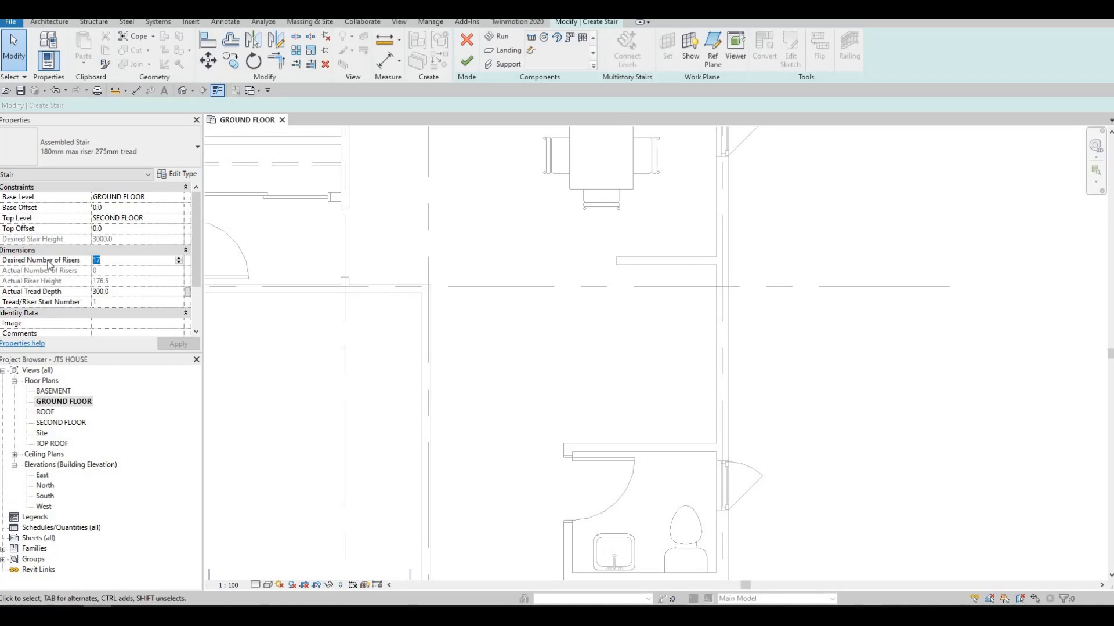
pyautogui.write('13')
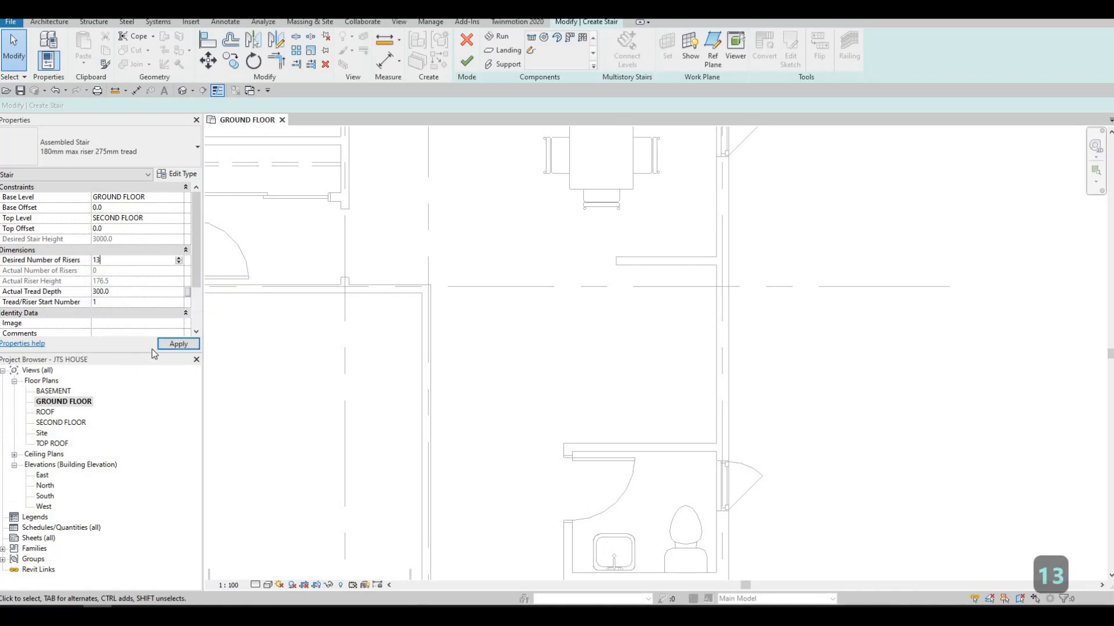
pyautogui.click(174, 344)
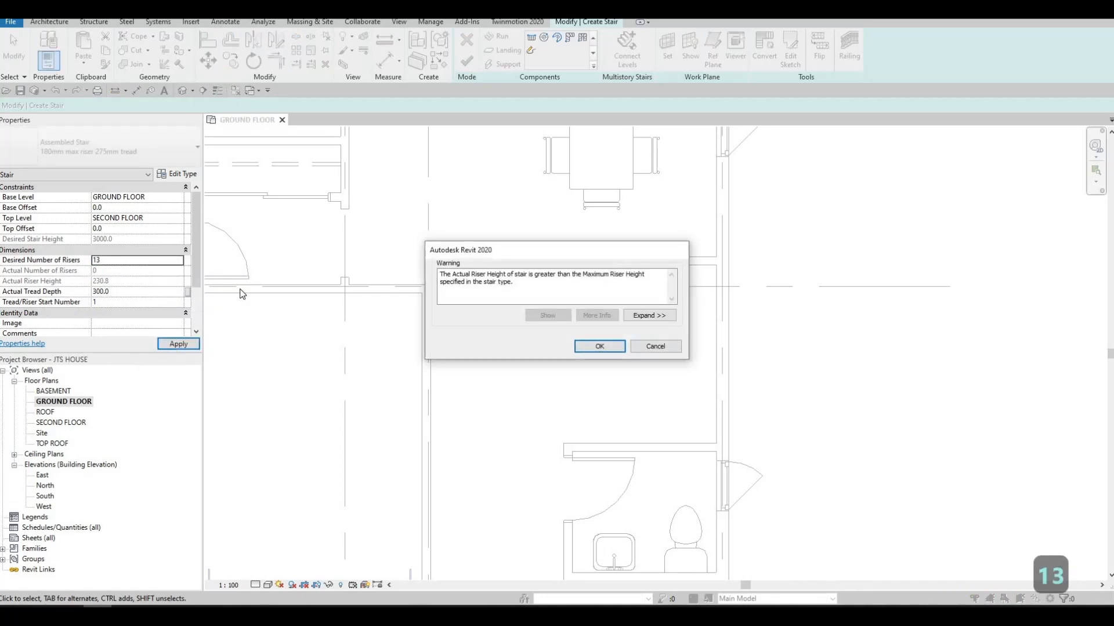
pyautogui.press('Return')
pyautogui.doubleClick(127, 259)
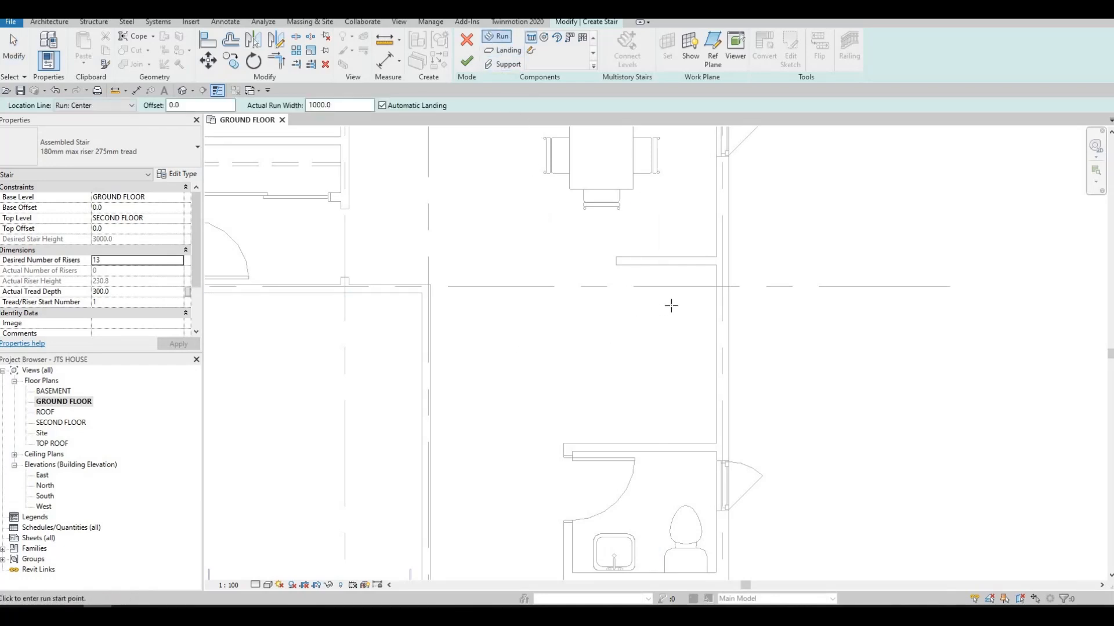
# Sketch a 1500 mm six-riser run towards the exterior wall and a seven-riser return run beside the bathroom, joined by an automatic landing.
pyautogui.click(534, 302)
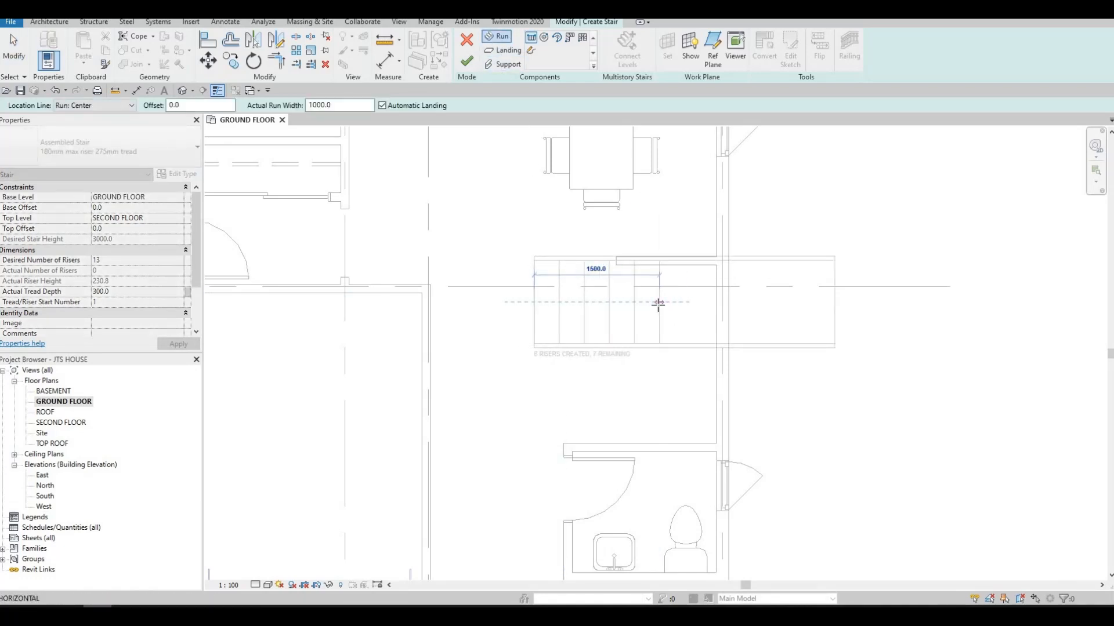
pyautogui.click(658, 302)
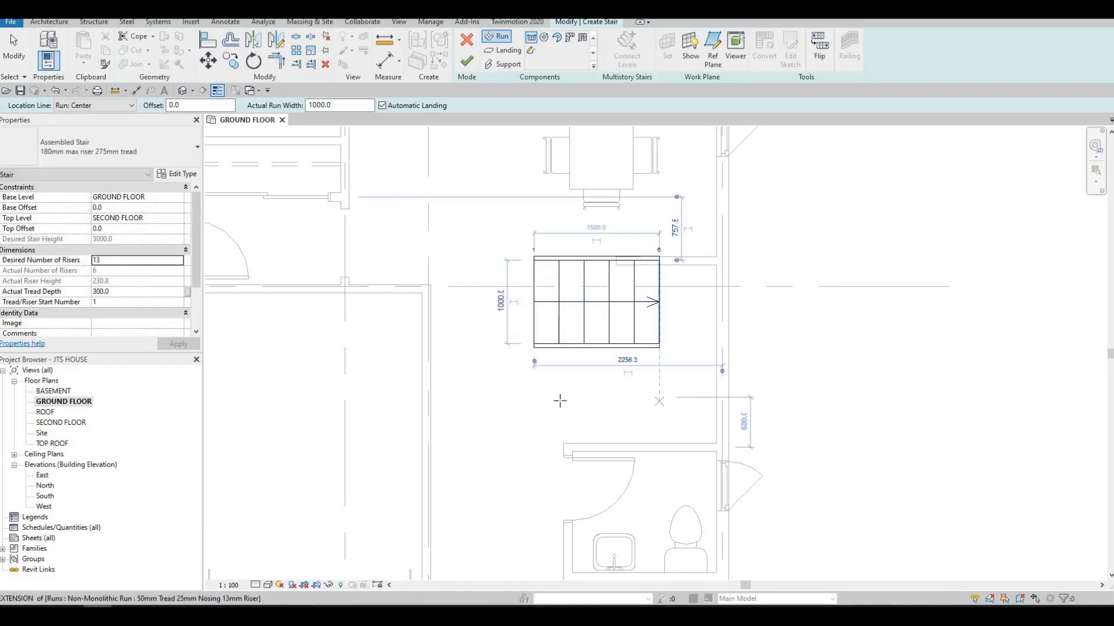
pyautogui.click(659, 398)
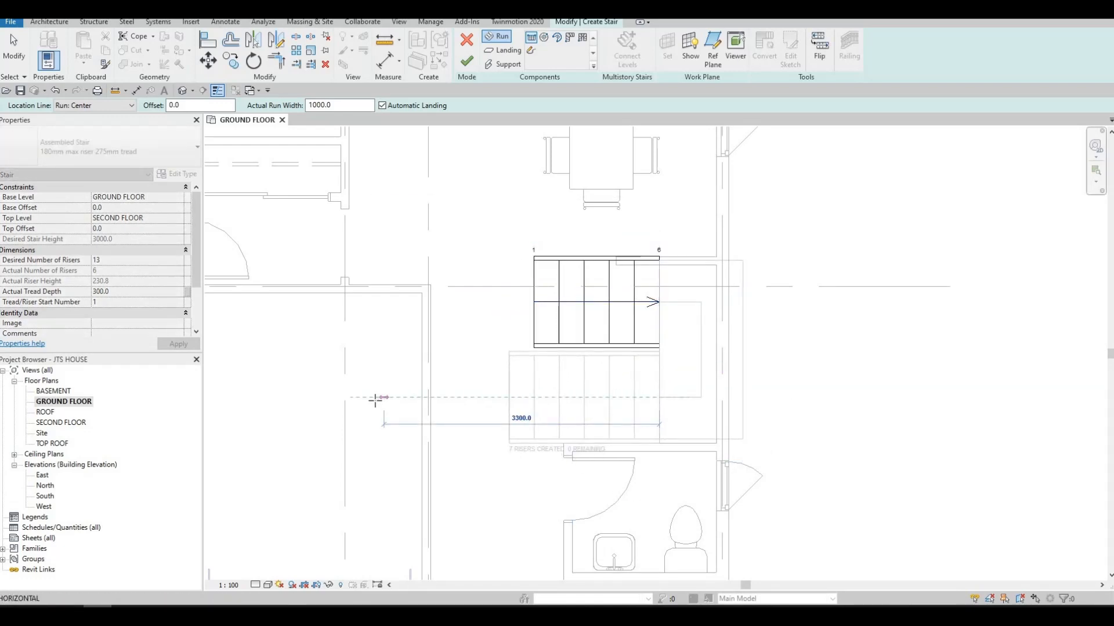
pyautogui.click(509, 398)
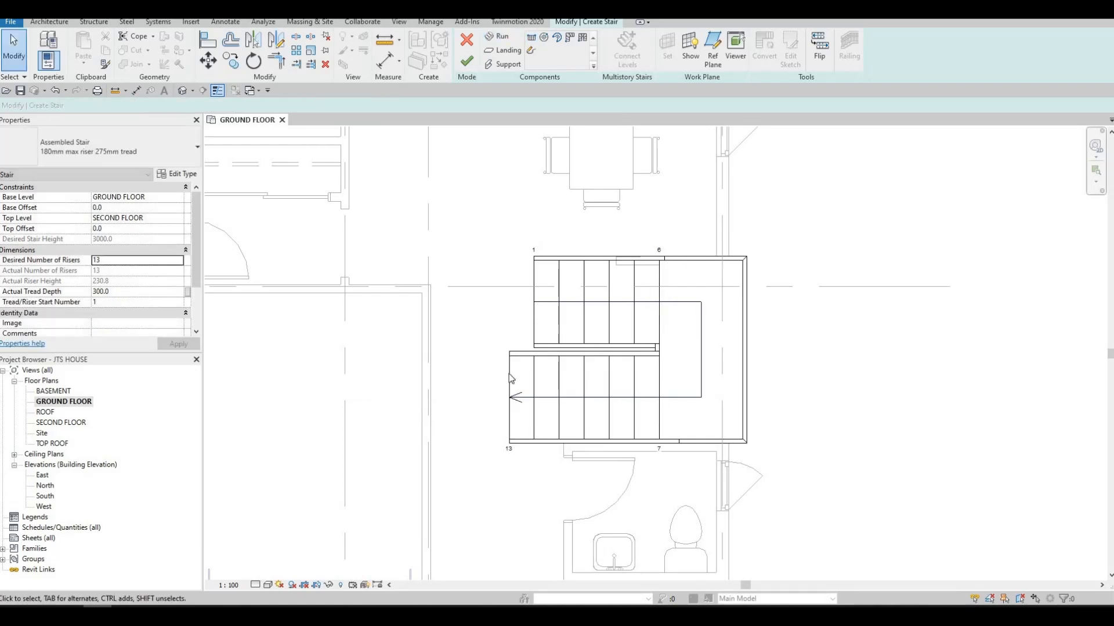
pyautogui.scroll(-3, 577, 377)
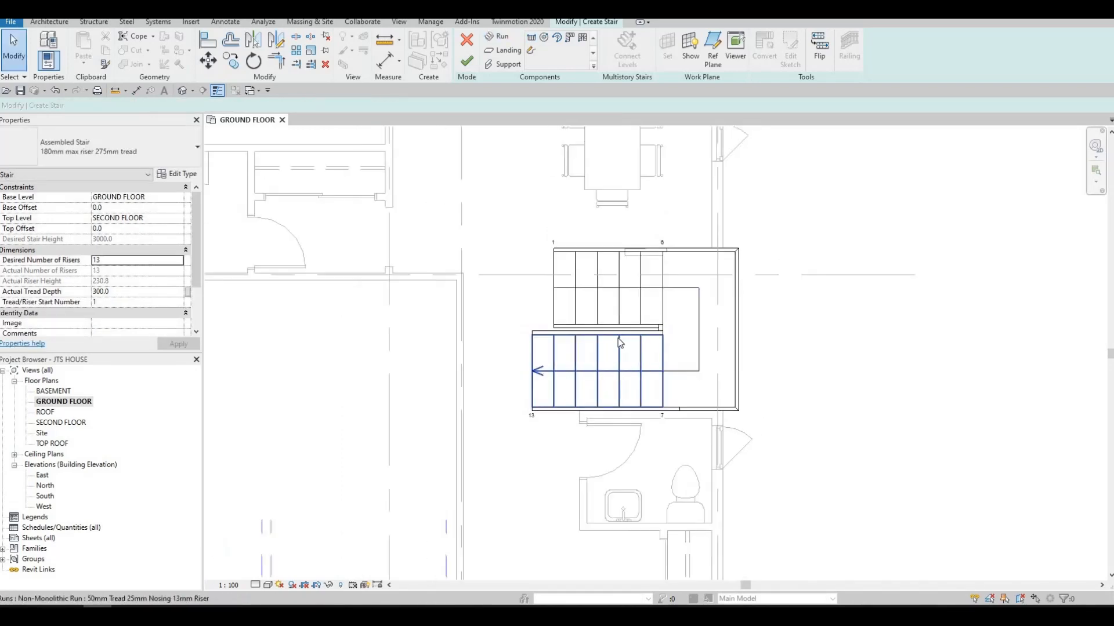
pyautogui.press('Escape')
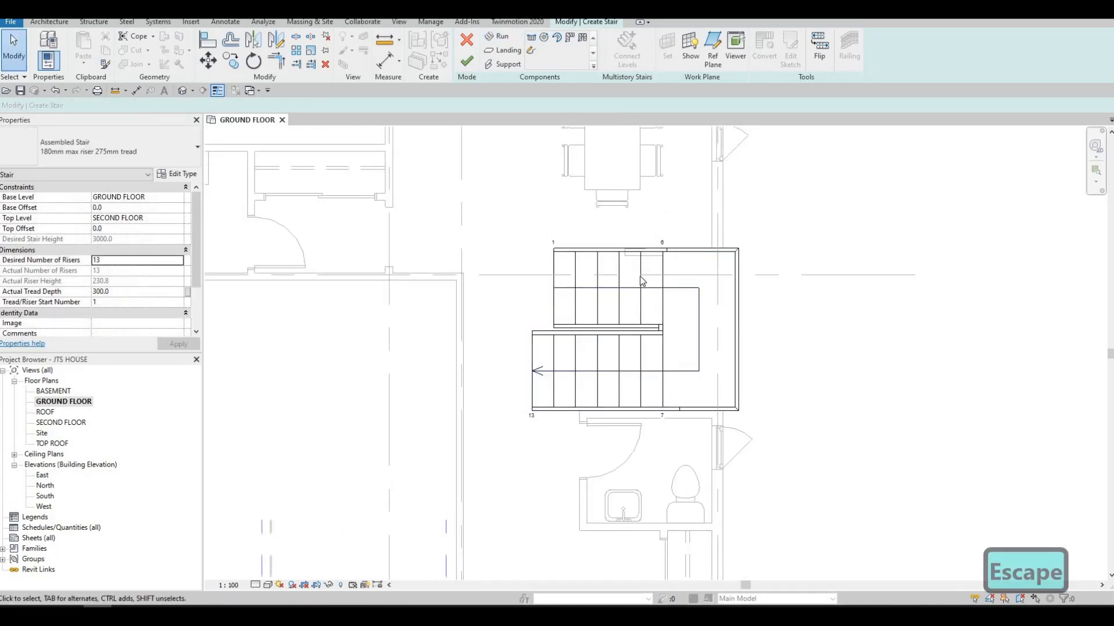
# Narrow the first run away from the partition wall and set its width to 800 mm.
pyautogui.click(613, 256)
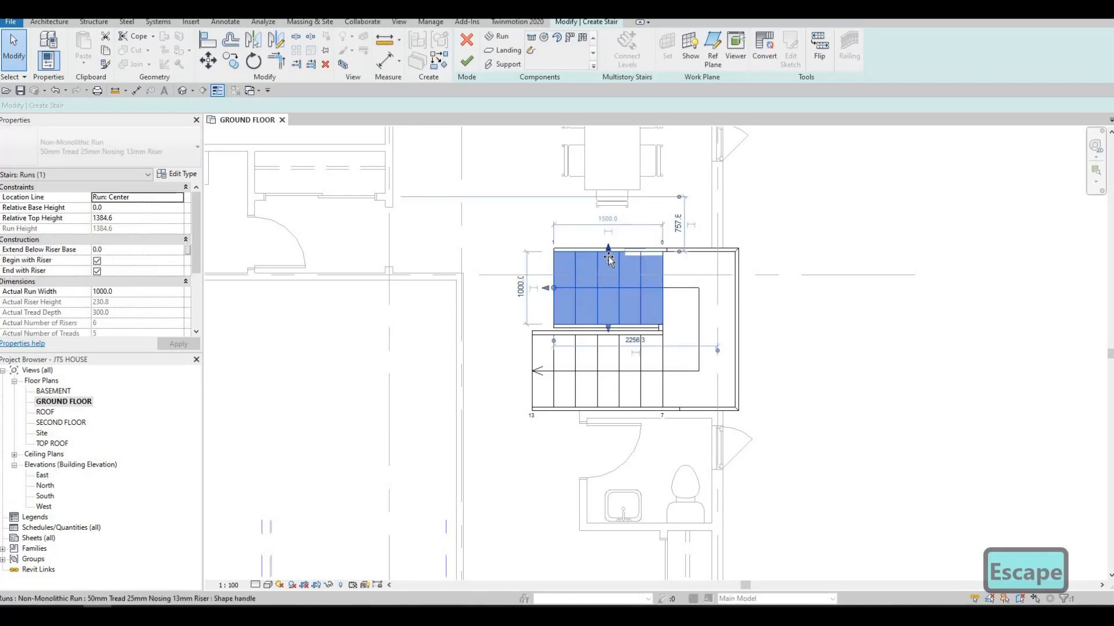
pyautogui.moveTo(609, 270); pyautogui.dragTo(608, 267)
pyautogui.moveTo(605, 265); pyautogui.dragTo(605, 274)
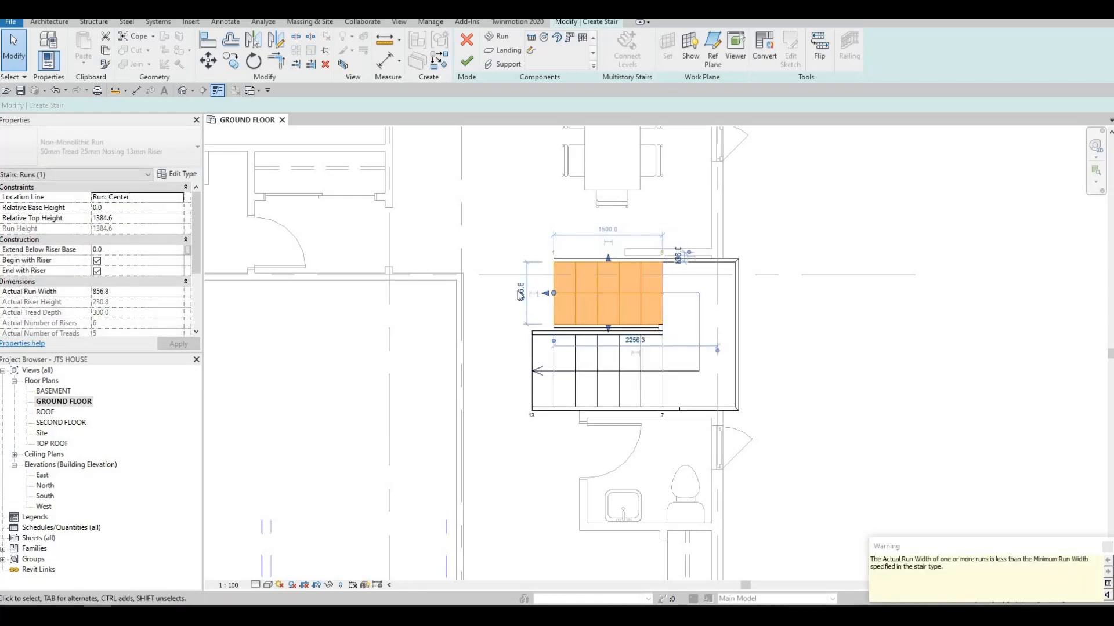
pyautogui.click(520, 293)
pyautogui.write('8')
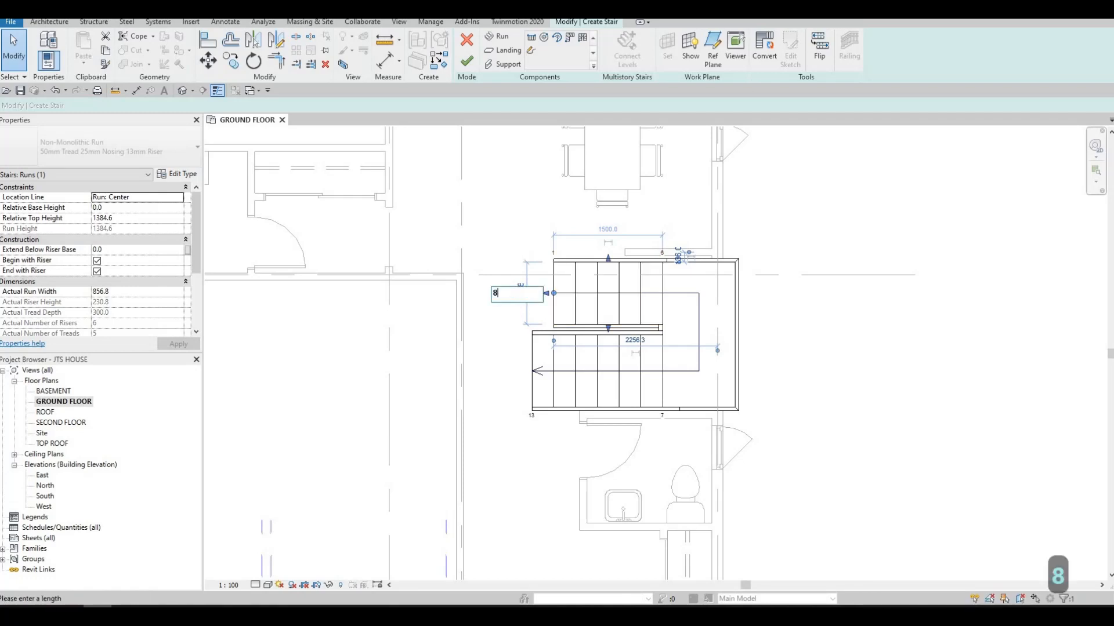
pyautogui.write('00')
pyautogui.press('Return')
pyautogui.press('Escape')
pyautogui.press('Escape')
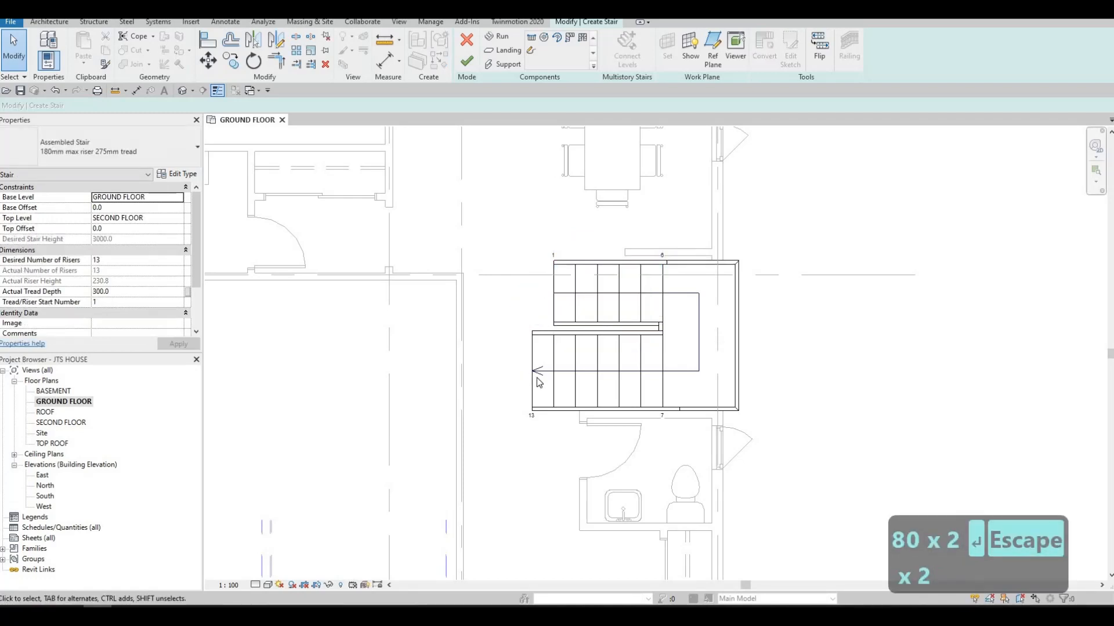
# Set the width of the return run beside the bathroom to 800 mm.
pyautogui.click(524, 394)
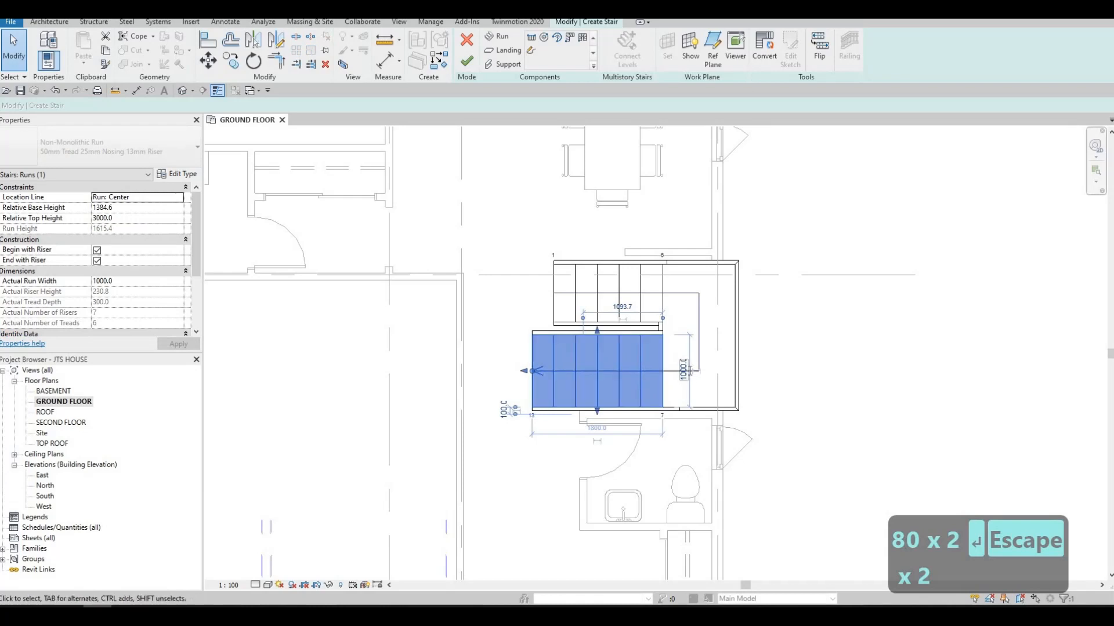
pyautogui.write('8000')
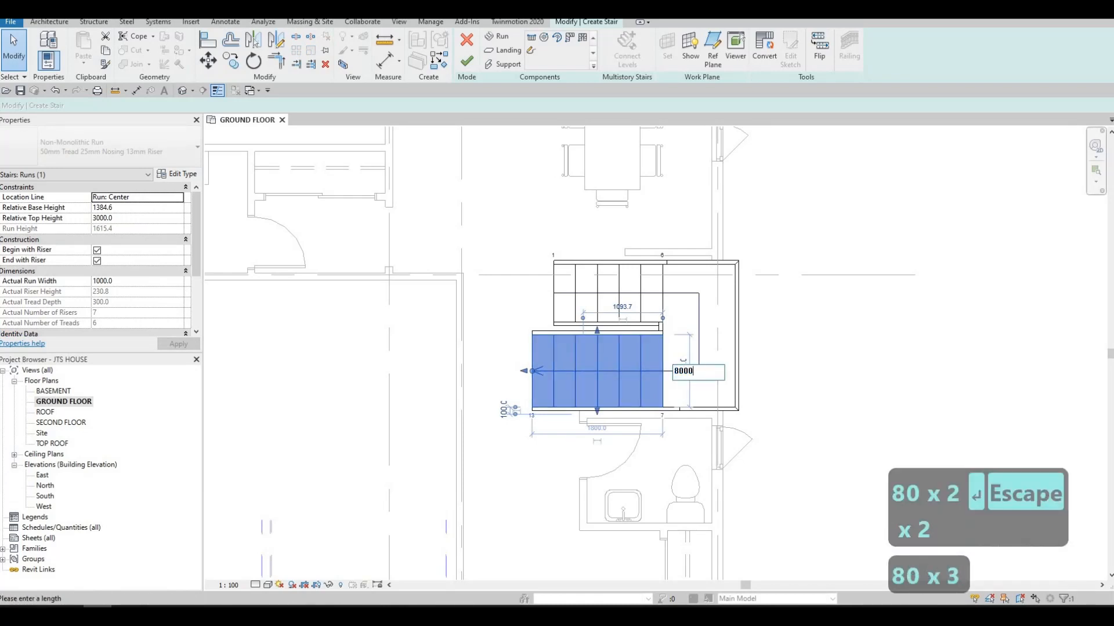
pyautogui.press('BackSpace')
pyautogui.press('Return')
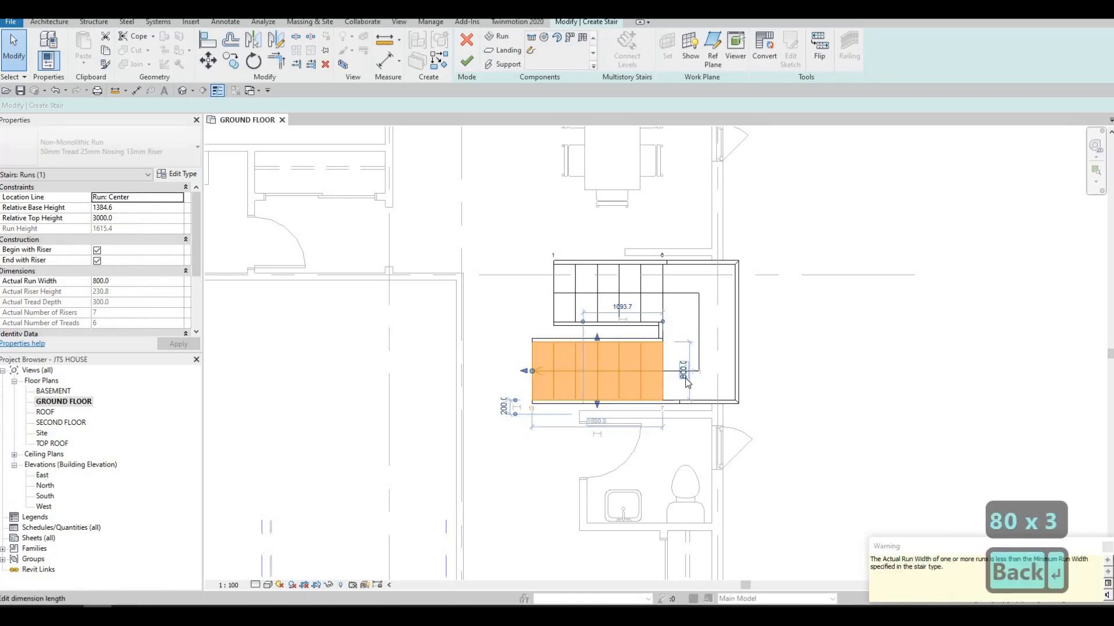
pyautogui.press('Escape')
pyautogui.moveTo(696, 383); pyautogui.dragTo(651, 392, button='middle')
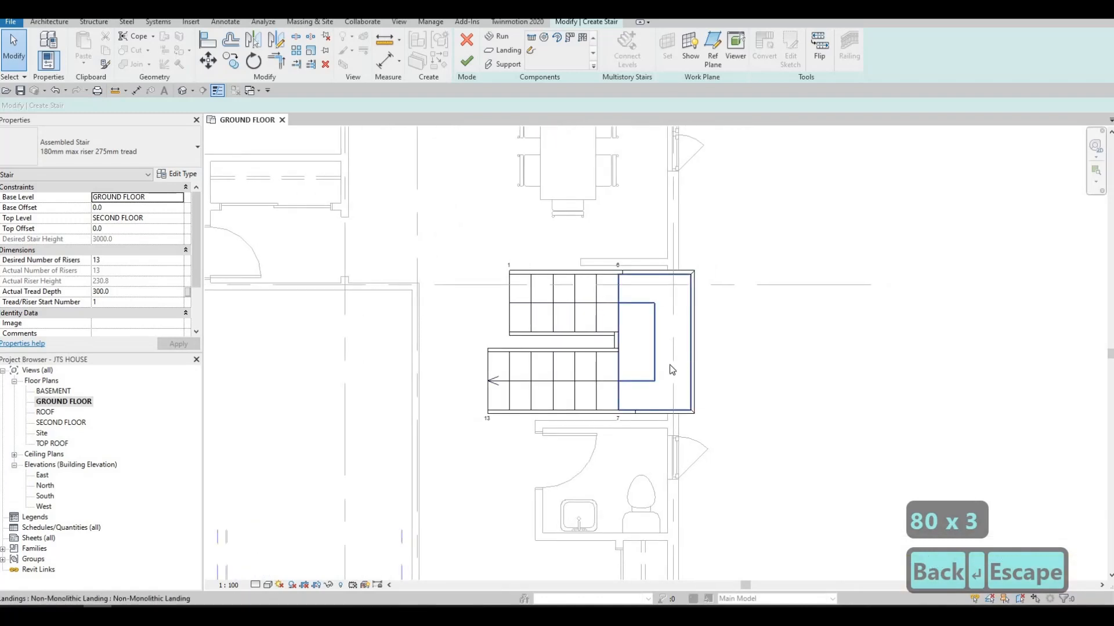
pyautogui.click(662, 415)
pyautogui.press('Escape')
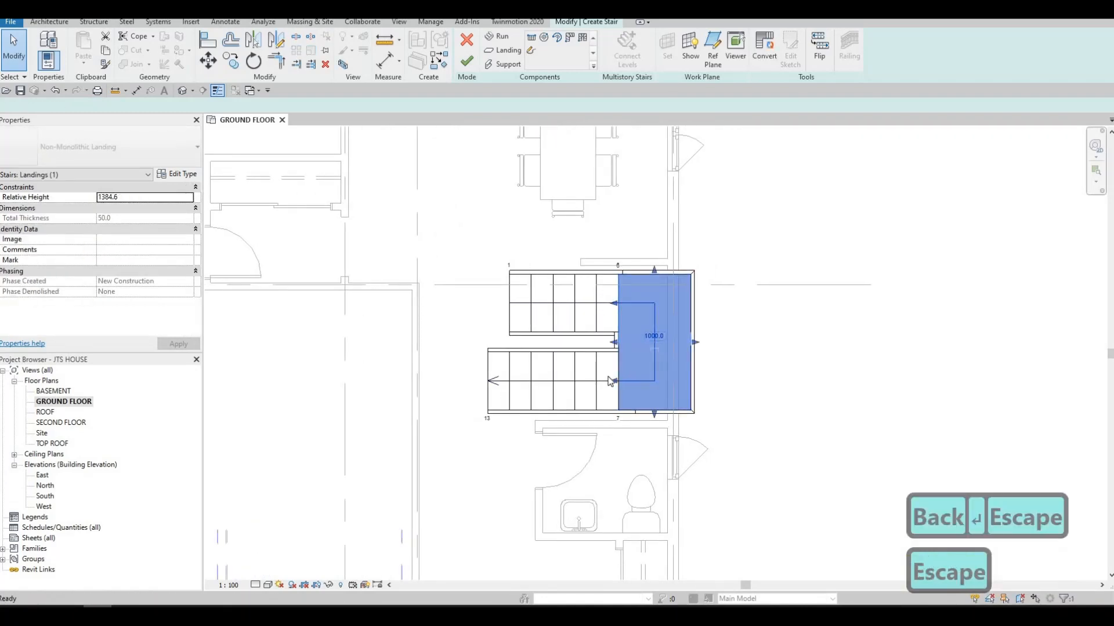
pyautogui.moveTo(594, 378); pyautogui.dragTo(609, 381, button='middle')
pyautogui.press('Left')
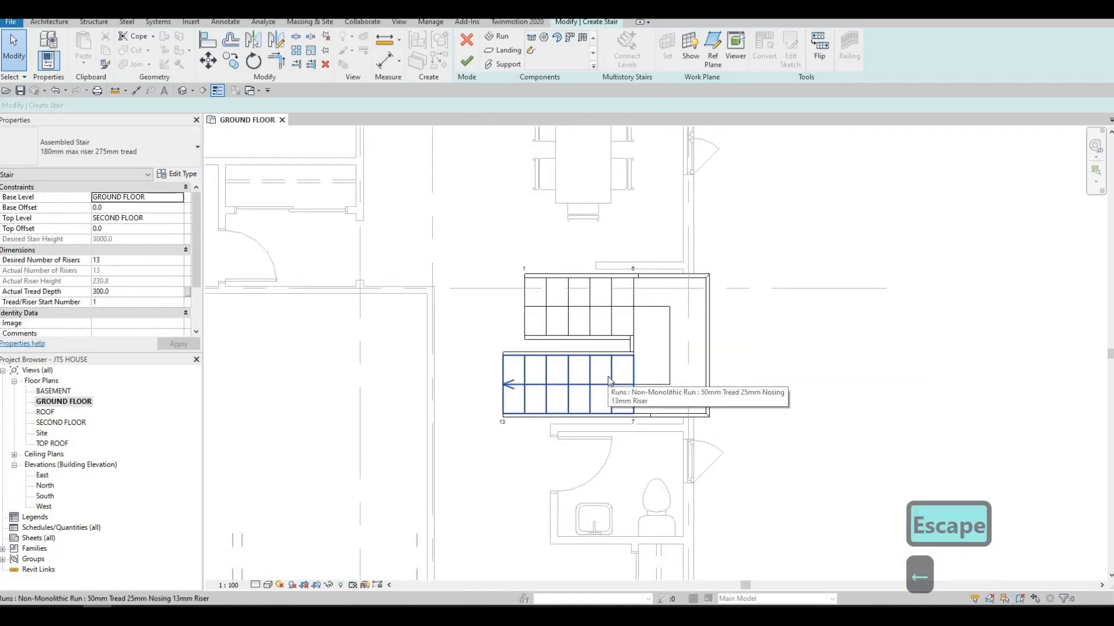
pyautogui.scroll(1, 613, 347)
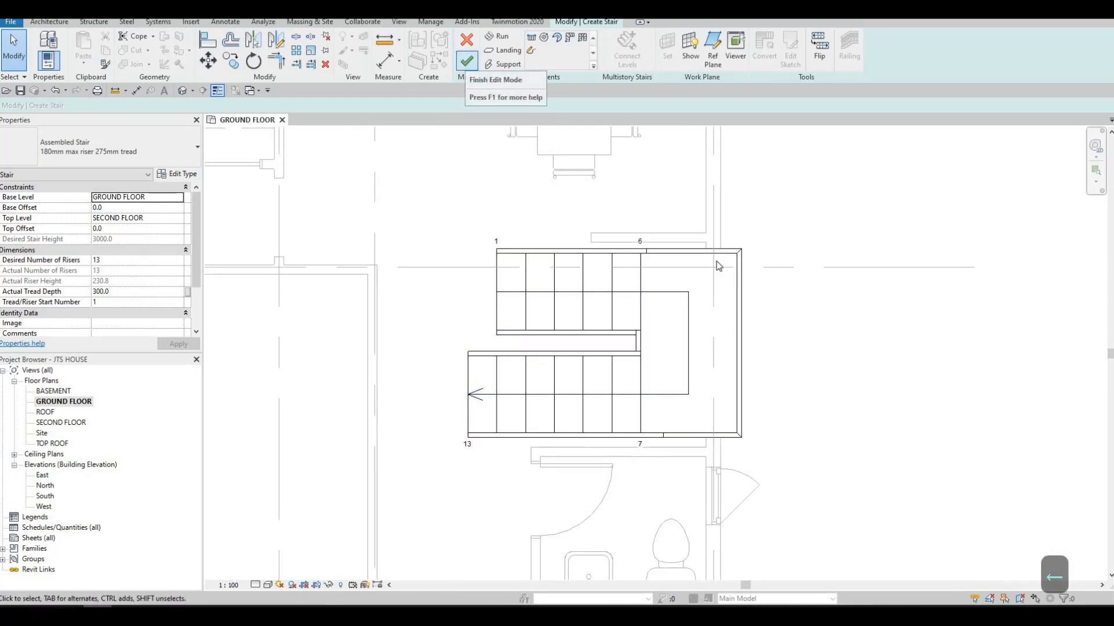
# Finish the stair and nudge it inward across the exterior wall and slightly towards the bathroom.
pyautogui.click(466, 64)
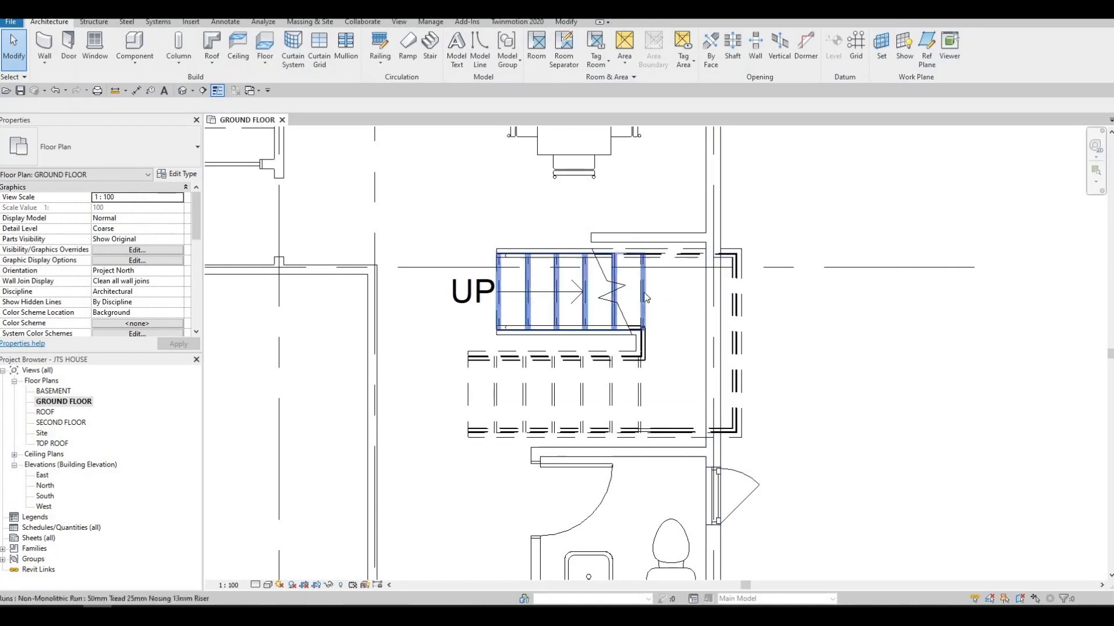
pyautogui.click(645, 296)
pyautogui.press('Left')
pyautogui.press('Left')
pyautogui.press('Left')
pyautogui.press('Left')
pyautogui.press('Left')
pyautogui.press('Left')
pyautogui.press('Left')
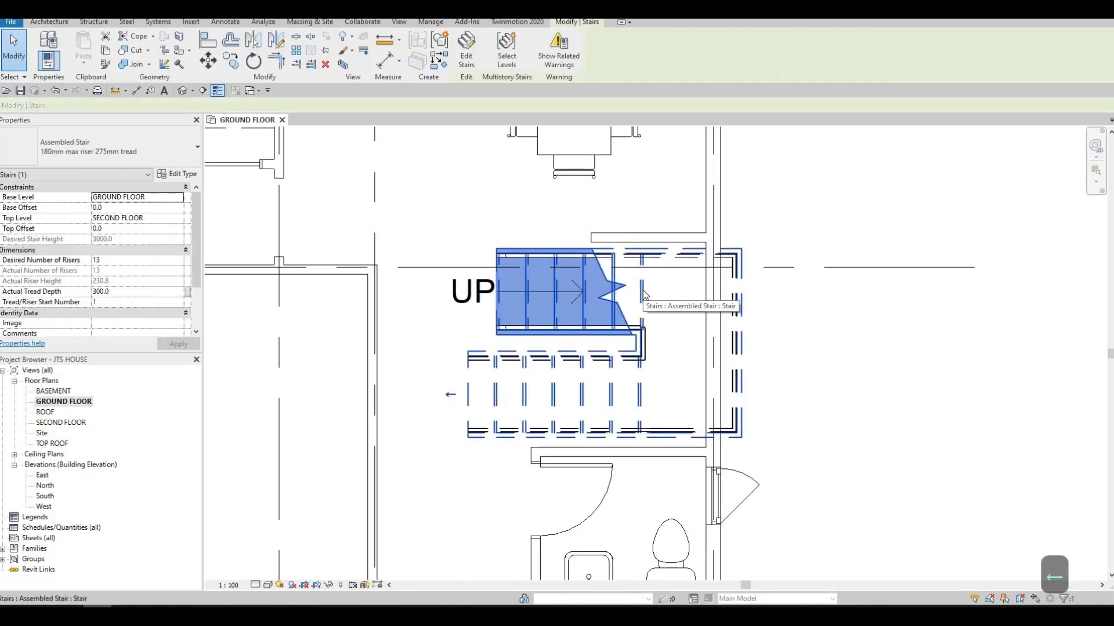
pyautogui.press('Left')
pyautogui.press('Left')
pyautogui.press('Left')
pyautogui.press('Left')
pyautogui.press('Left')
pyautogui.press('Left')
pyautogui.press('Left')
pyautogui.press('Left')
pyautogui.press('Left')
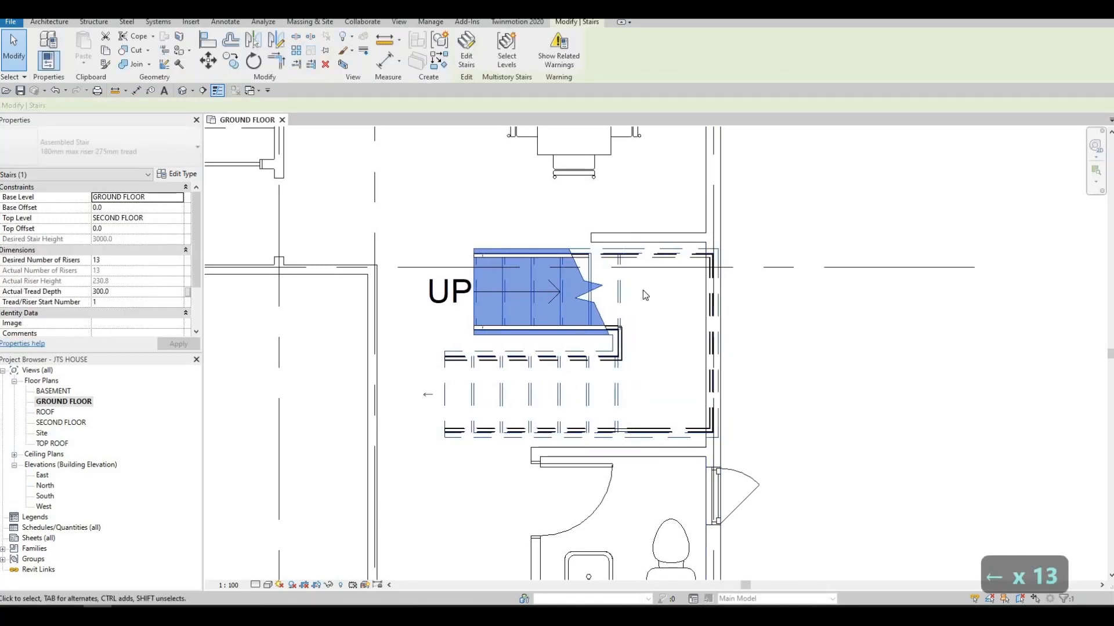
pyautogui.press('Down')
pyautogui.press('Down')
pyautogui.press('Down')
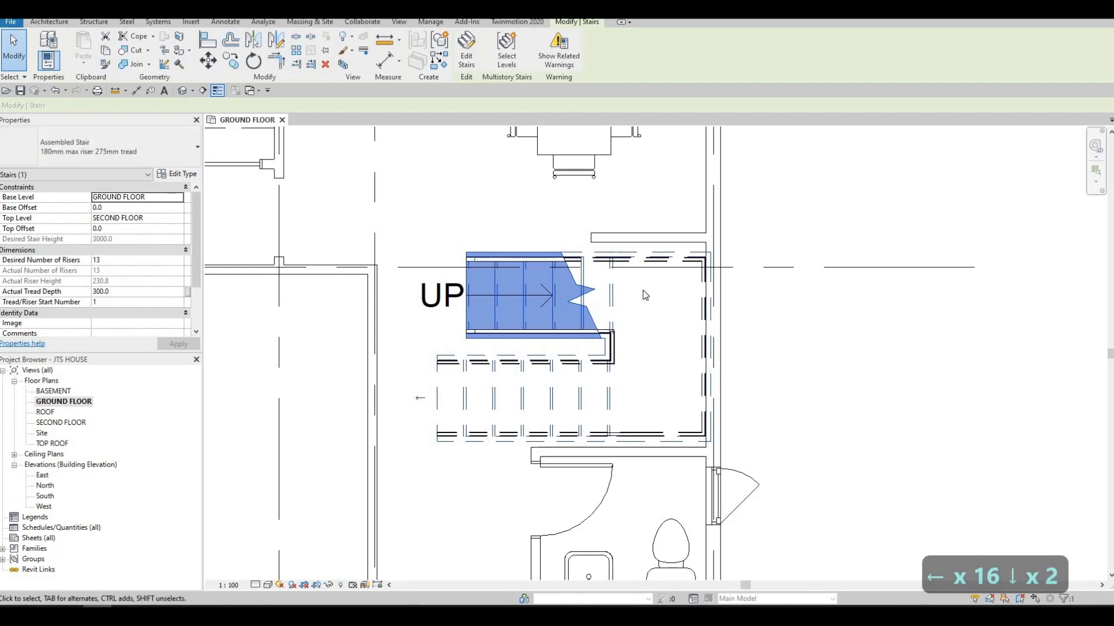
pyautogui.press('Left')
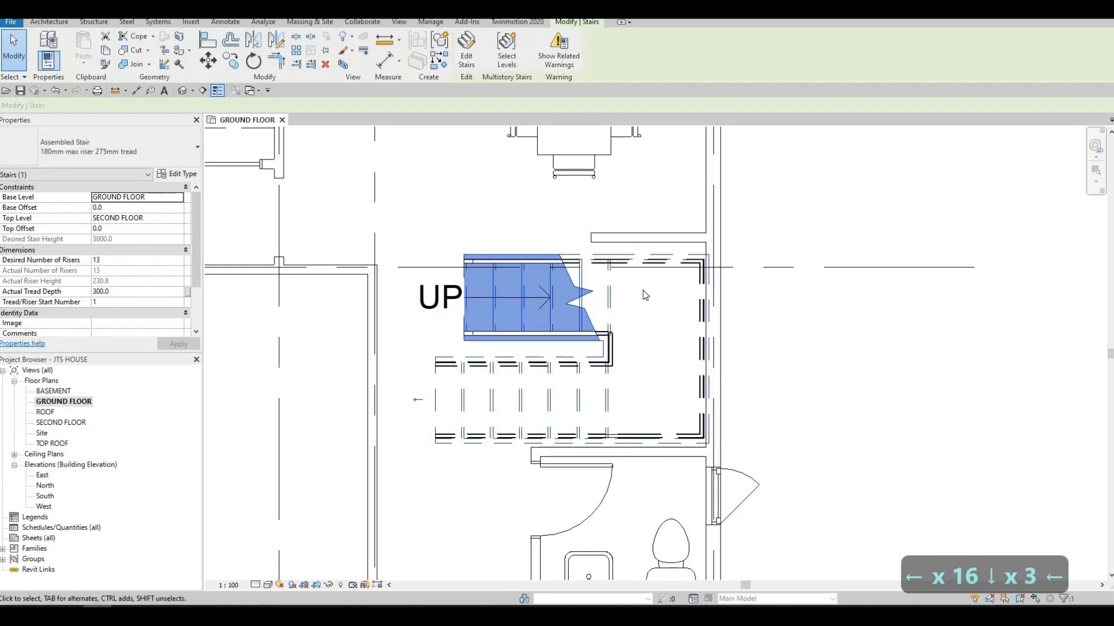
pyautogui.press('Right')
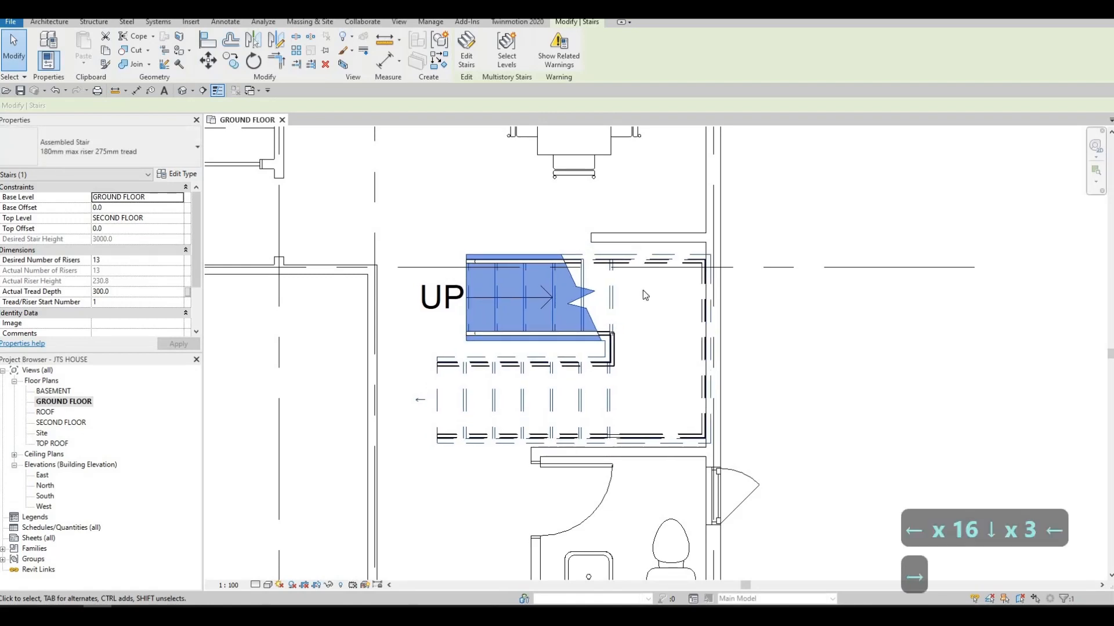
# Flip the stair's up direction so the climb starts with the run beside the bathroom.
pyautogui.press('F1')
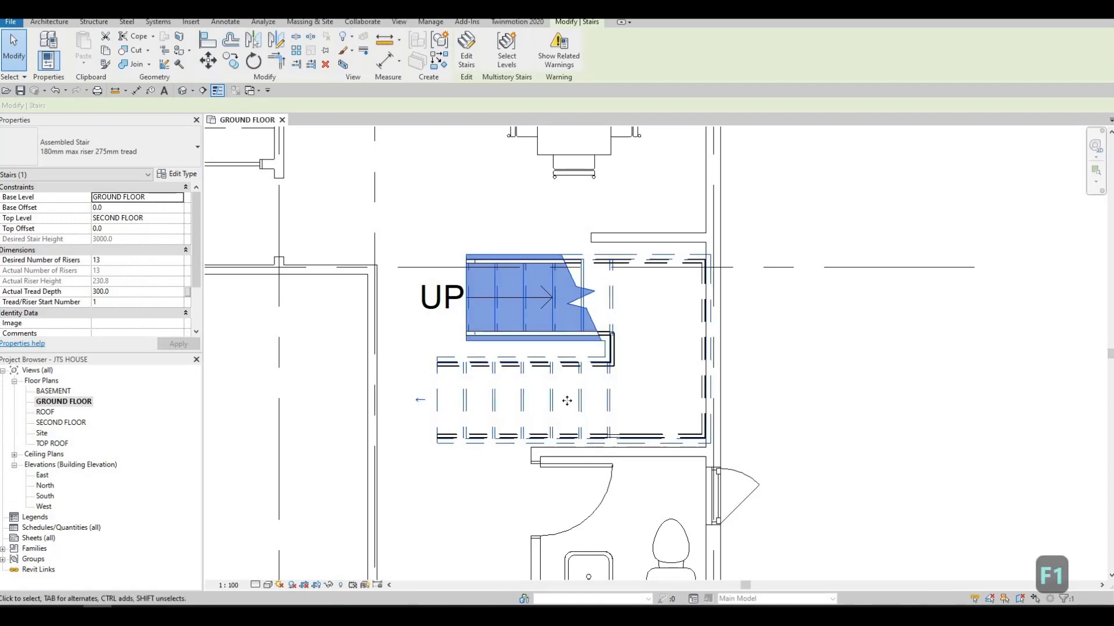
pyautogui.click(421, 404)
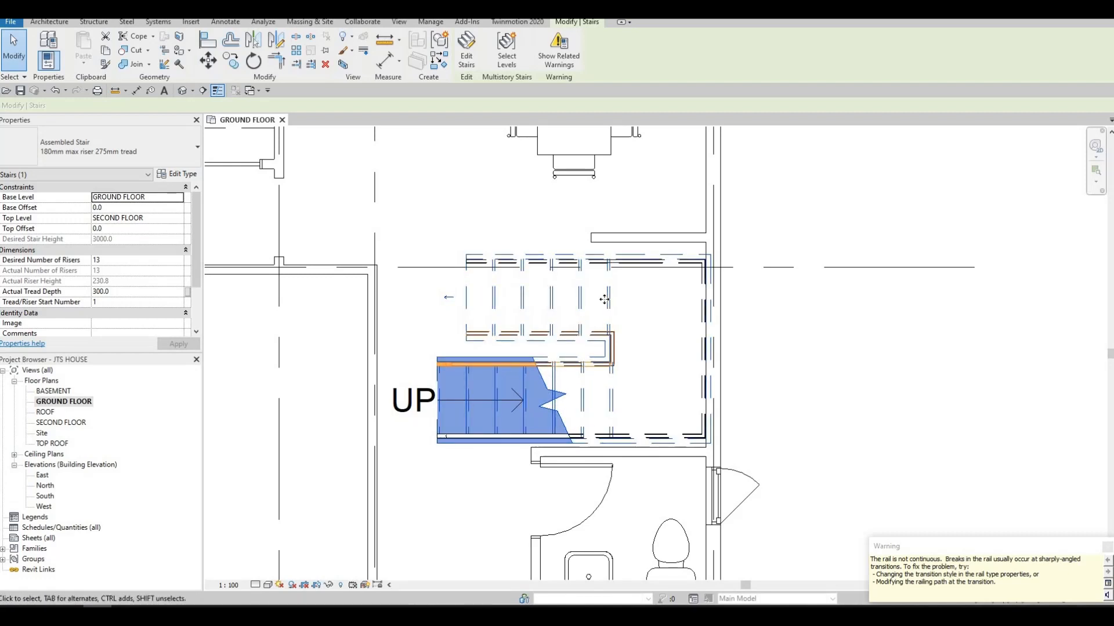
pyautogui.moveTo(567, 309); pyautogui.dragTo(543, 291, button='middle')
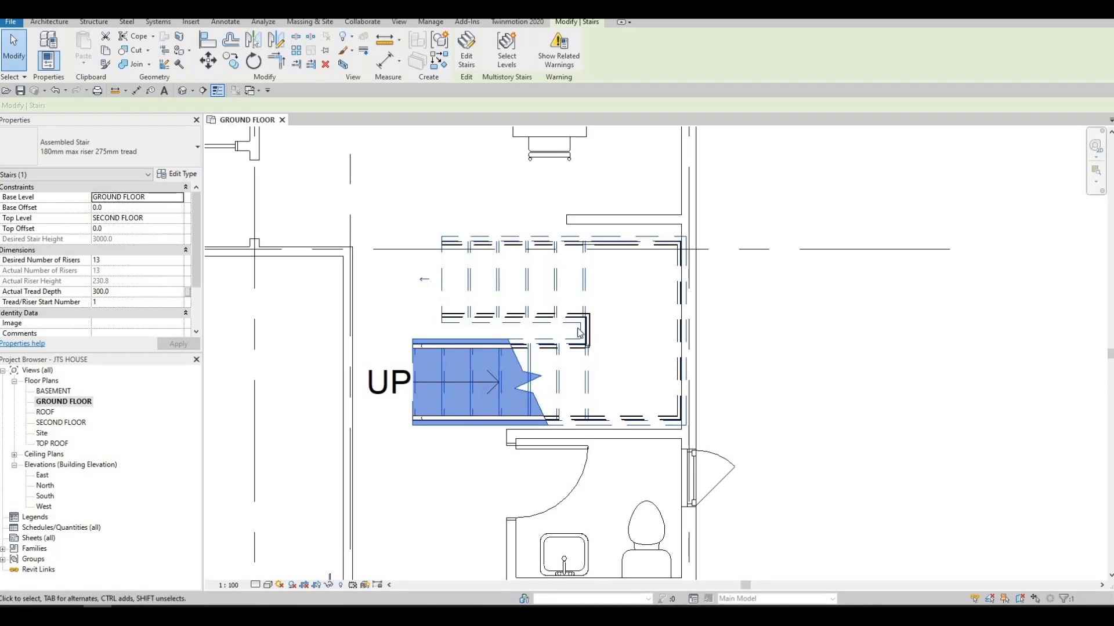
pyautogui.moveTo(576, 329); pyautogui.dragTo(529, 337, button='middle')
pyautogui.press('Escape')
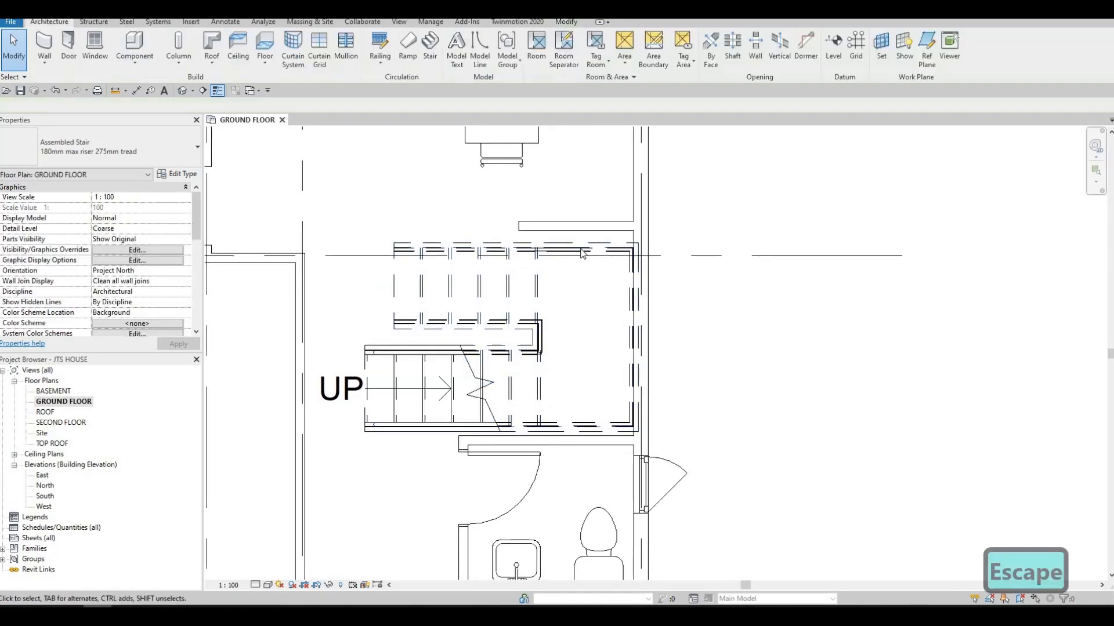
# Nudge the flipped stair two increments towards the partition wall, keeping its position relative to the exterior wall.
pyautogui.click(580, 243)
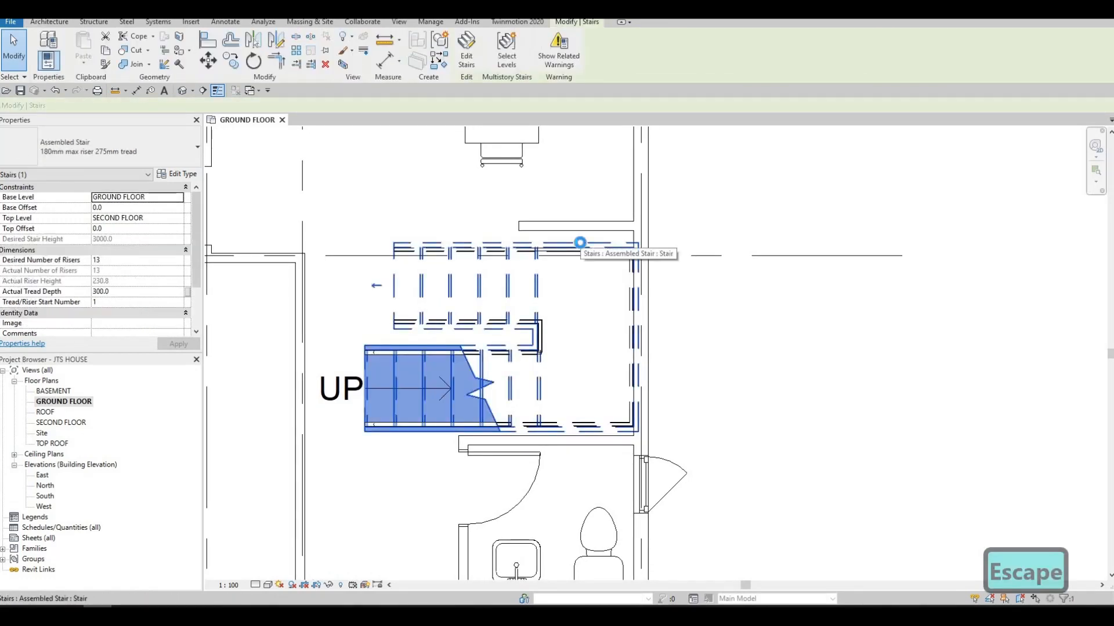
pyautogui.press('Up')
pyautogui.press('Up')
pyautogui.press('Left')
pyautogui.press('Left')
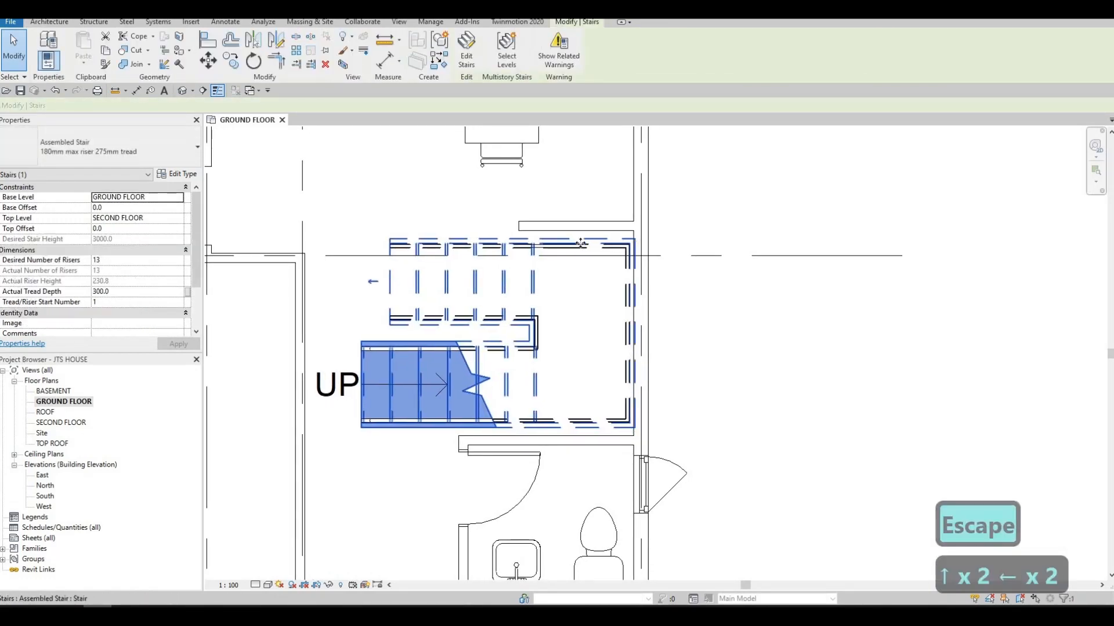
pyautogui.press('Right')
pyautogui.press('Right')
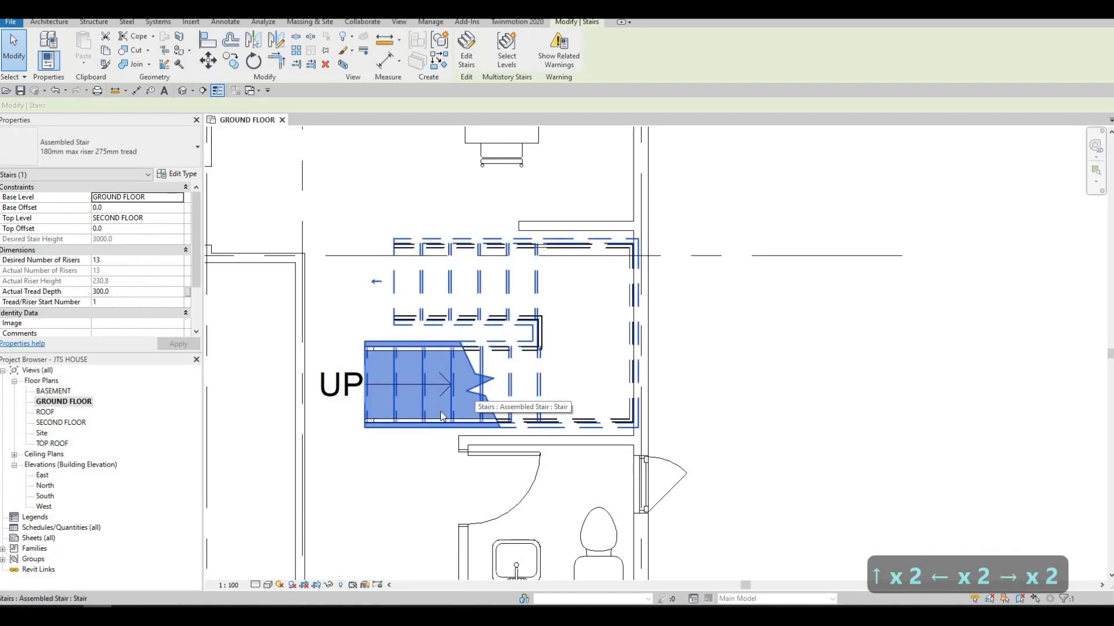
# Delete the 13-riser stair from the ground floor plan.
pyautogui.click(447, 406)
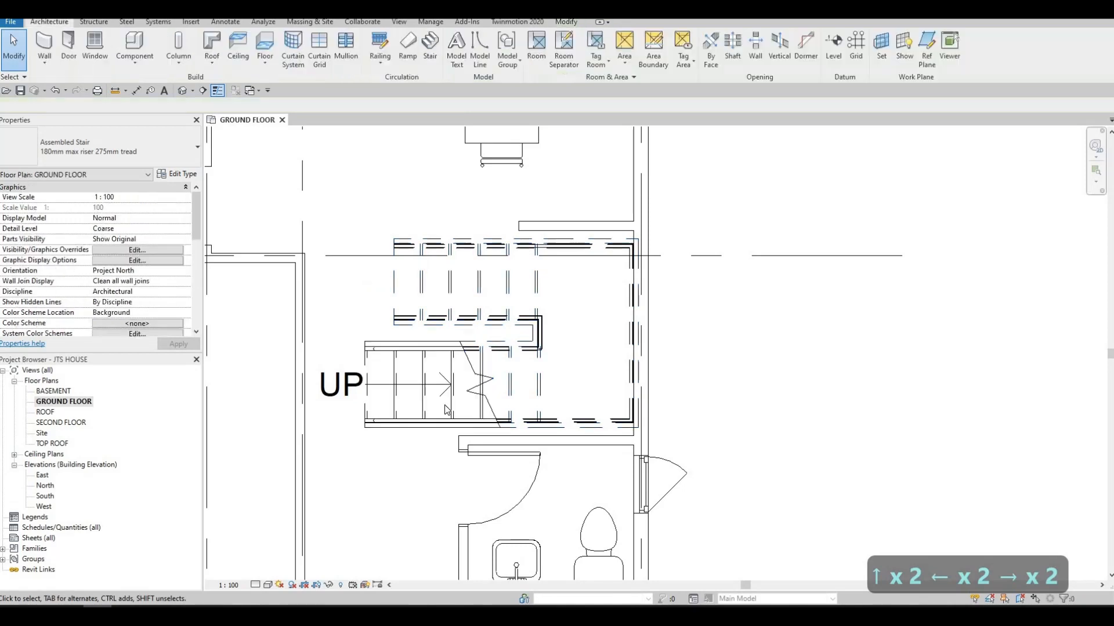
pyautogui.press('Escape')
pyautogui.click(508, 299)
pyautogui.press('Delete')
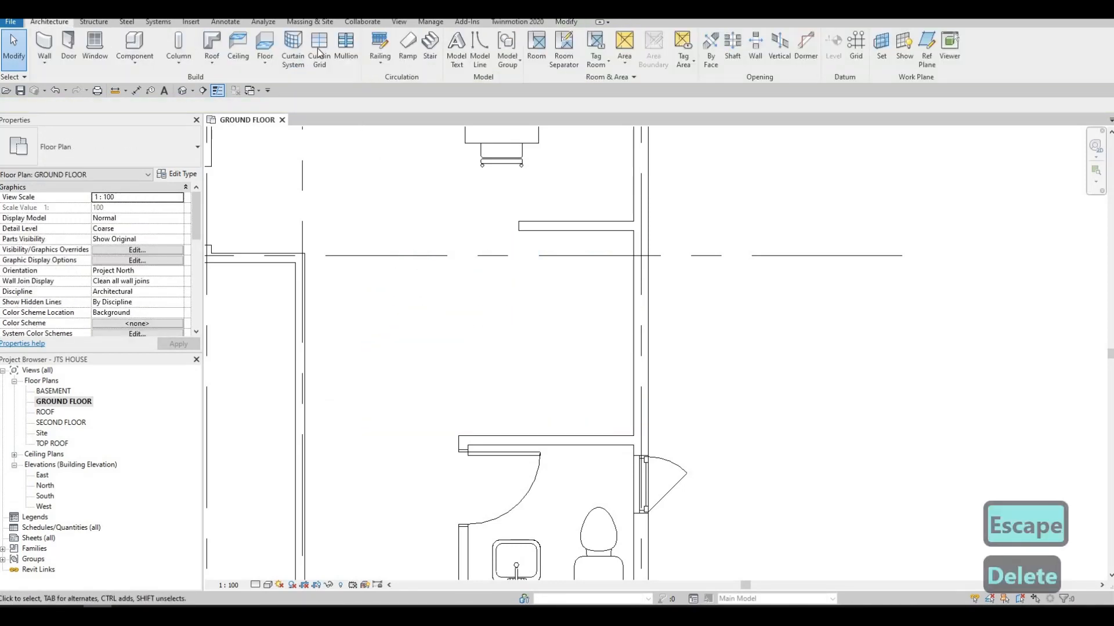
# Start a new stair and set its desired number of risers to 12.
pyautogui.click(430, 46)
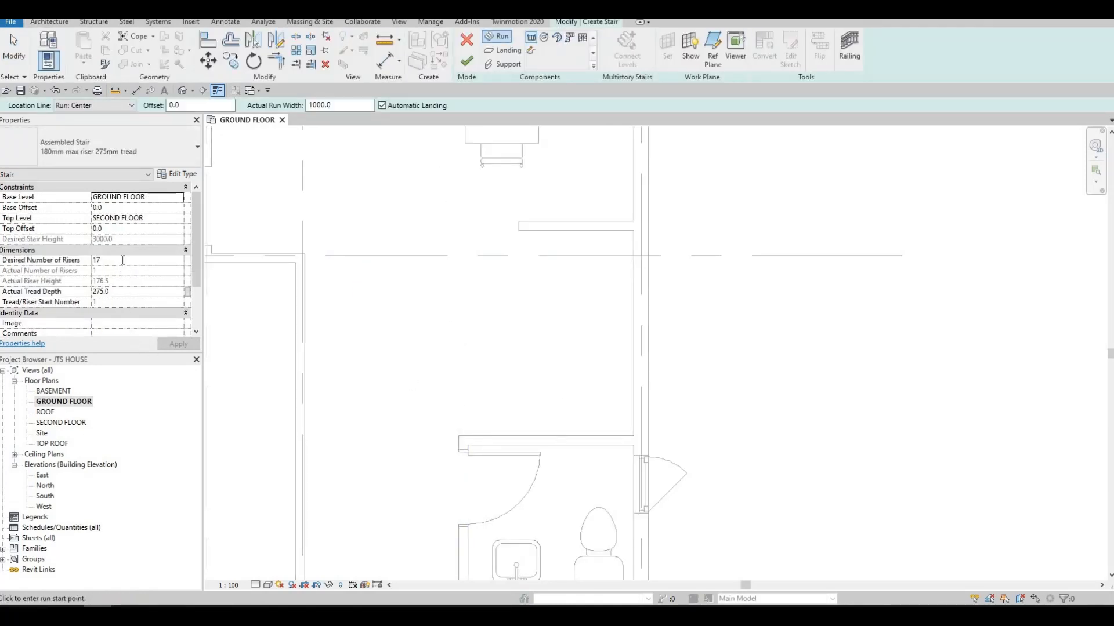
pyautogui.write('12')
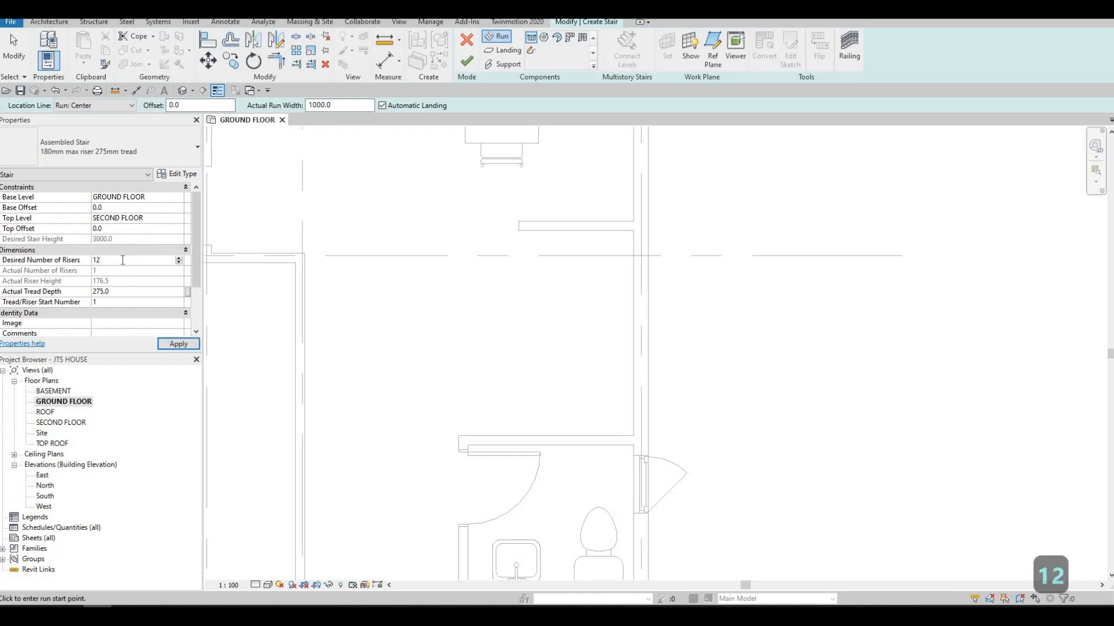
pyautogui.click(179, 345)
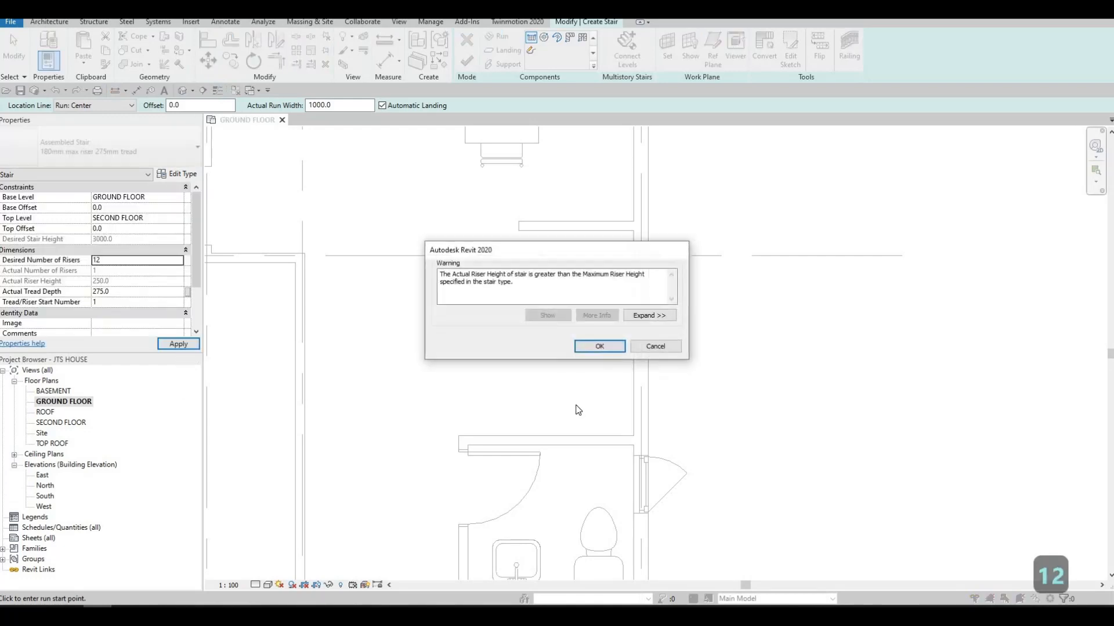
pyautogui.click(587, 346)
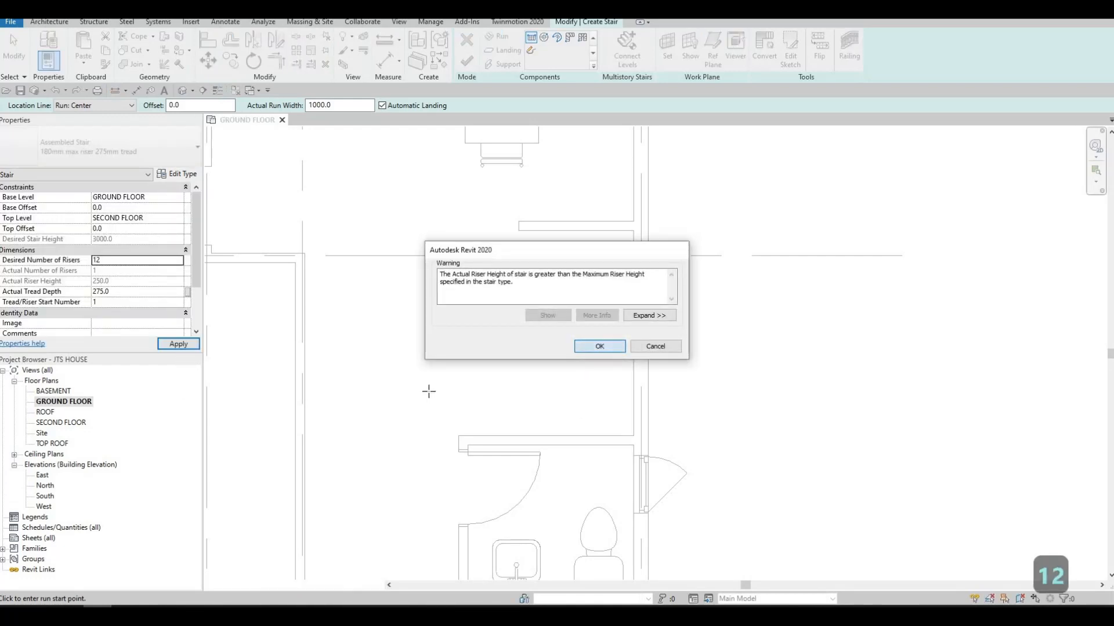
# Sketch a 1375 mm six-riser run beside the bathroom towards the exterior wall and a six-riser return run near the partition wall, joined by an automatic landing.
pyautogui.click(458, 371)
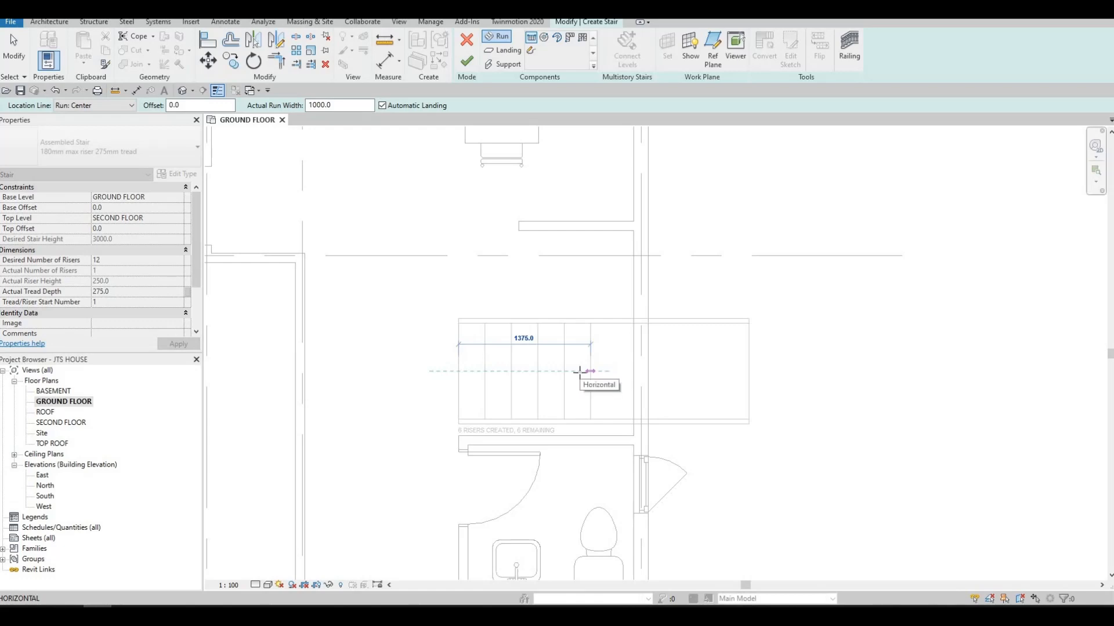
pyautogui.click(590, 312)
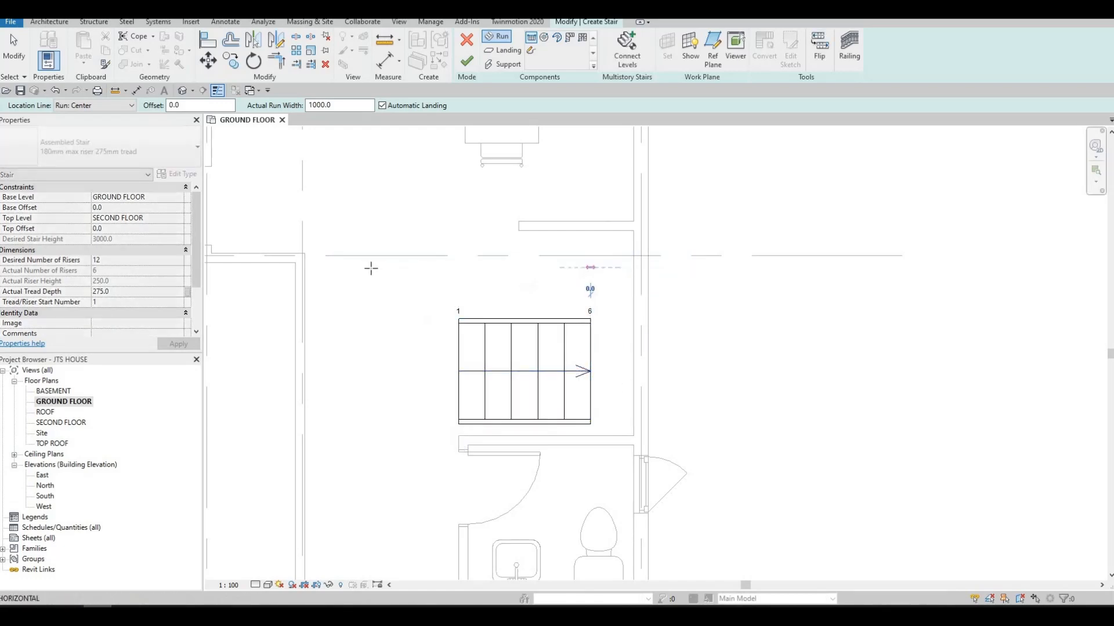
pyautogui.click(459, 283)
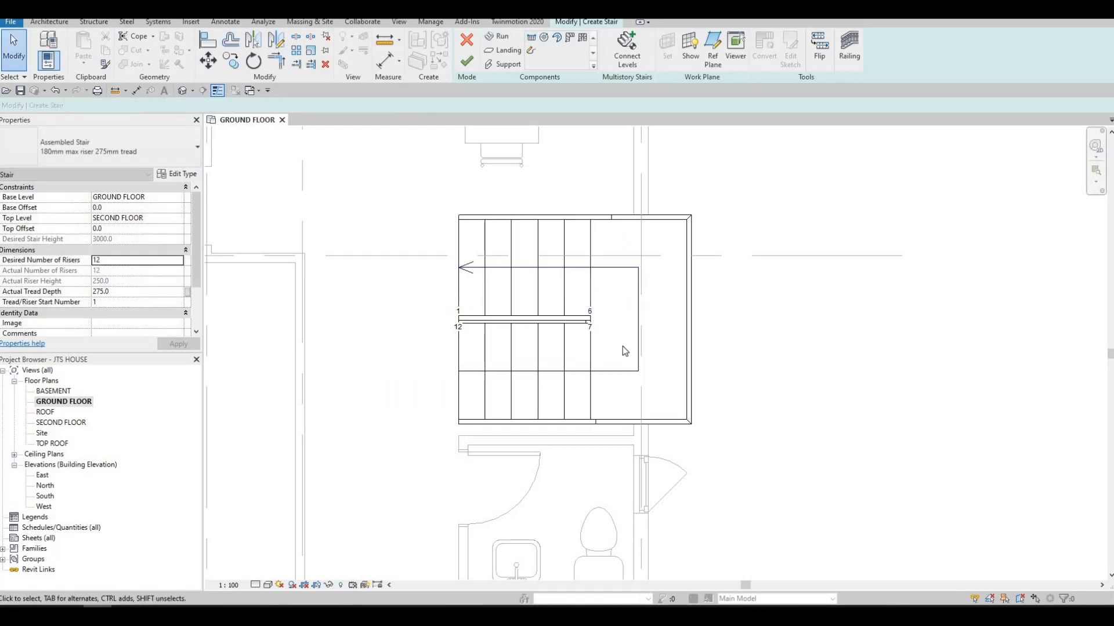
pyautogui.press('Escape')
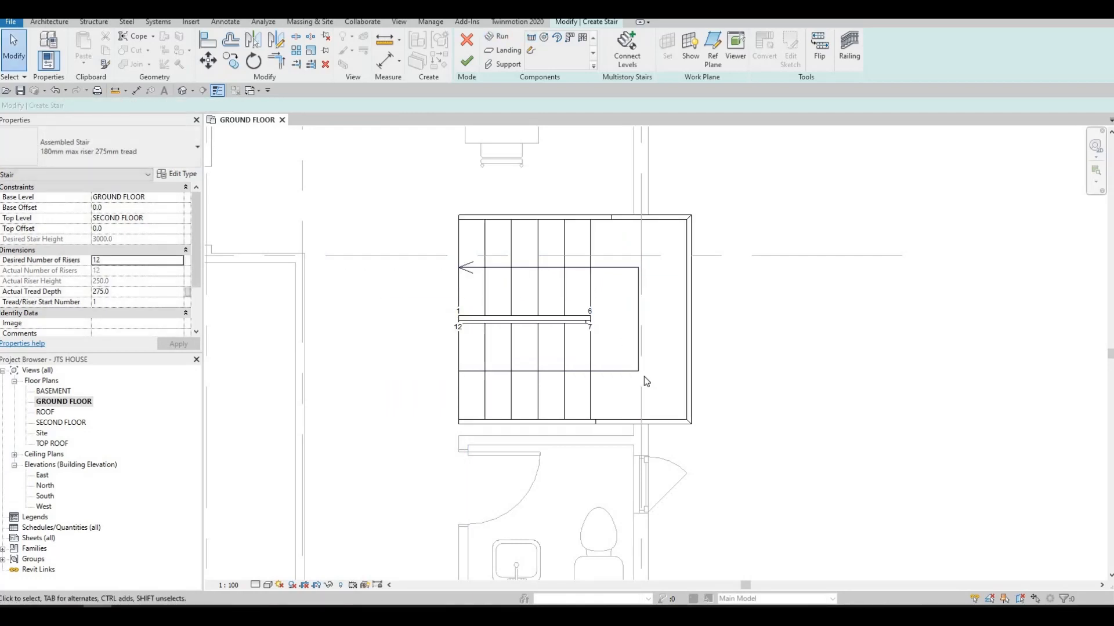
pyautogui.click(673, 325)
pyautogui.press('Escape')
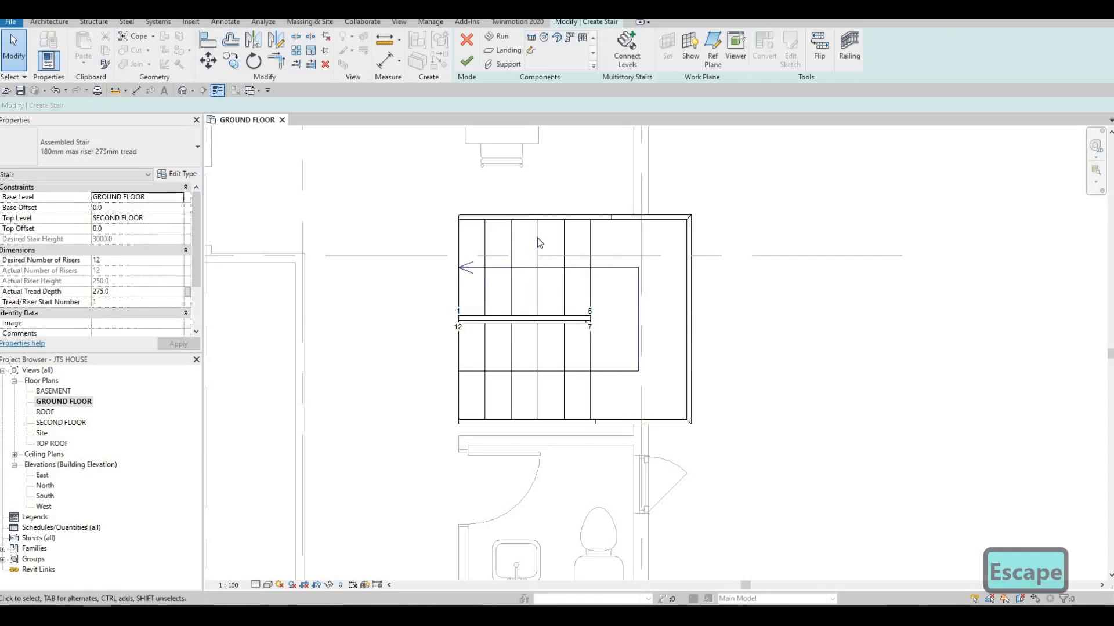
# Set the width of the return run near the partition wall to 800 mm.
pyautogui.click(486, 255)
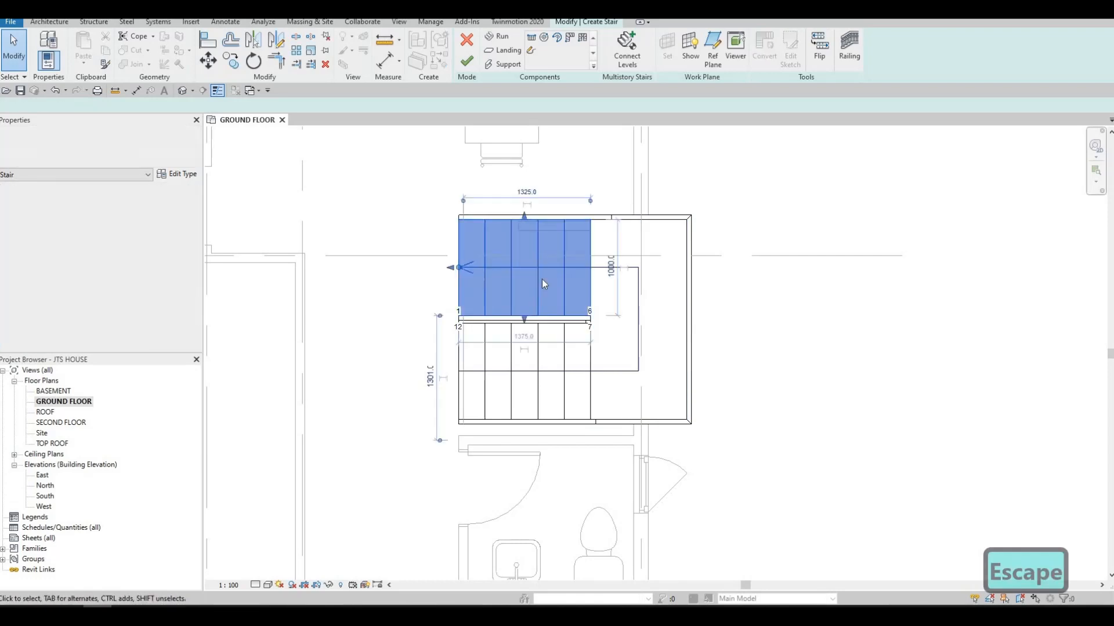
pyautogui.click(617, 267)
pyautogui.write('800')
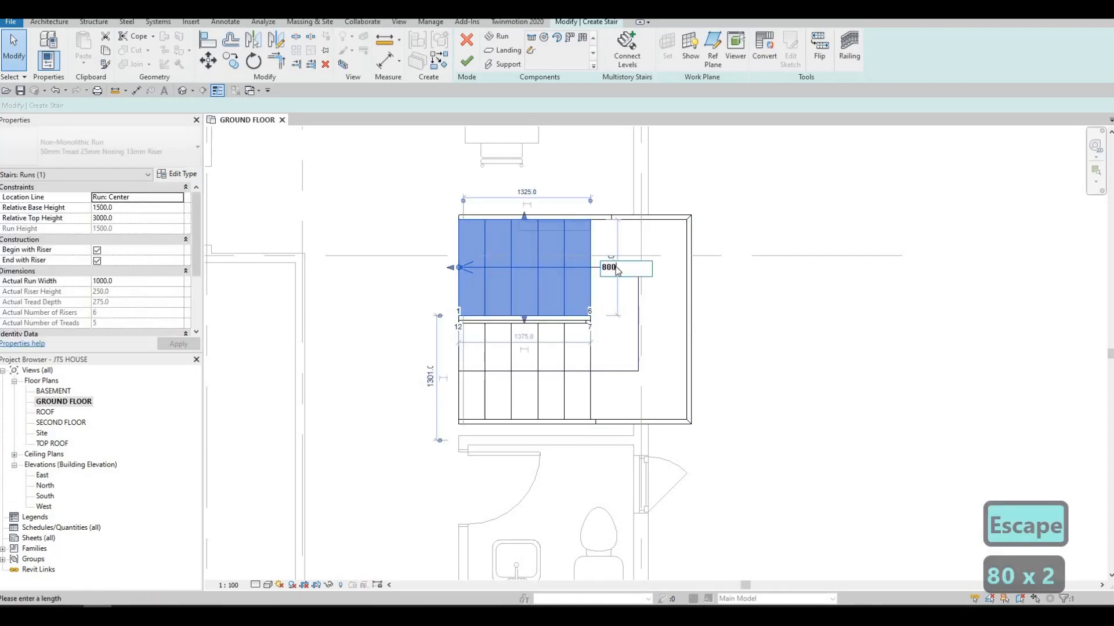
pyautogui.press('Return')
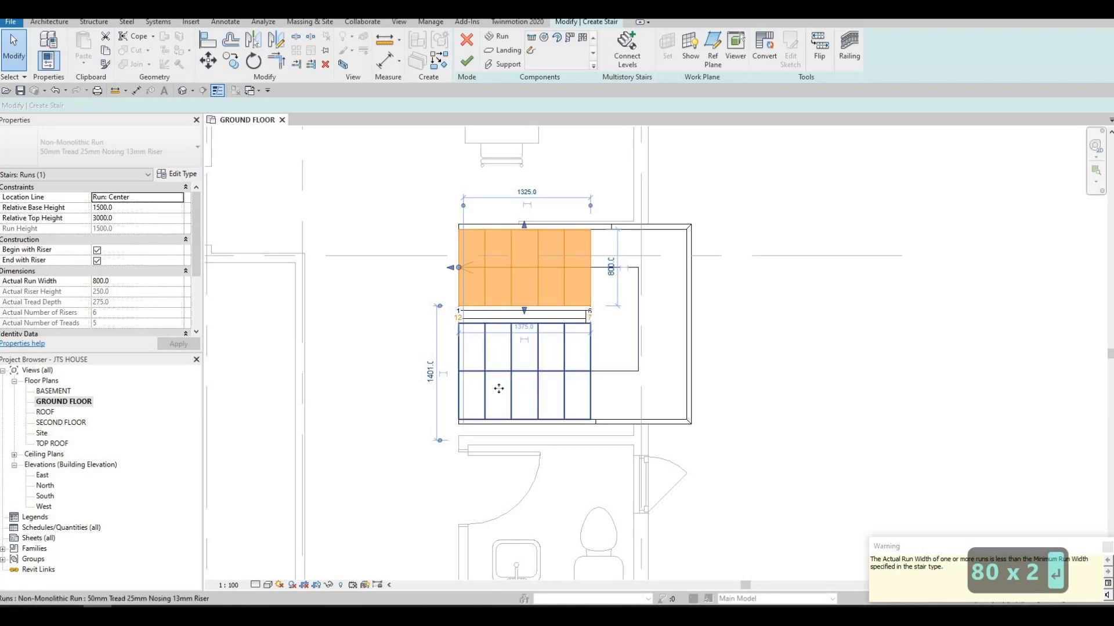
# Set the width of the first run beside the bathroom to 800 mm.
pyautogui.click(537, 385)
pyautogui.click(426, 369)
pyautogui.write('800')
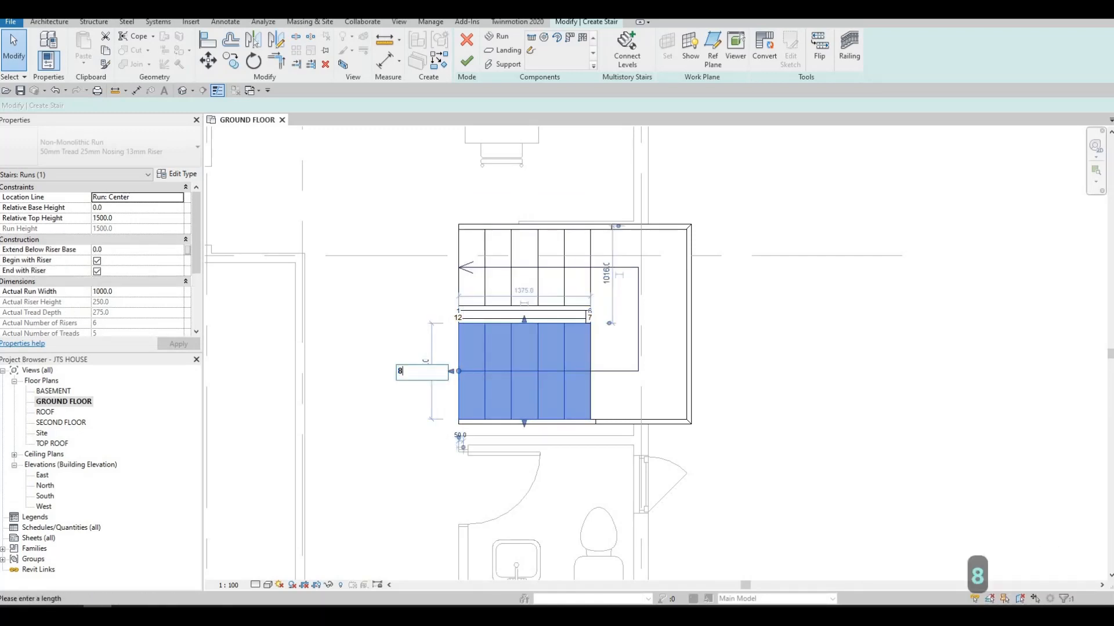
pyautogui.press('Return')
pyautogui.press('Escape')
pyautogui.press('Escape')
pyautogui.press('Escape')
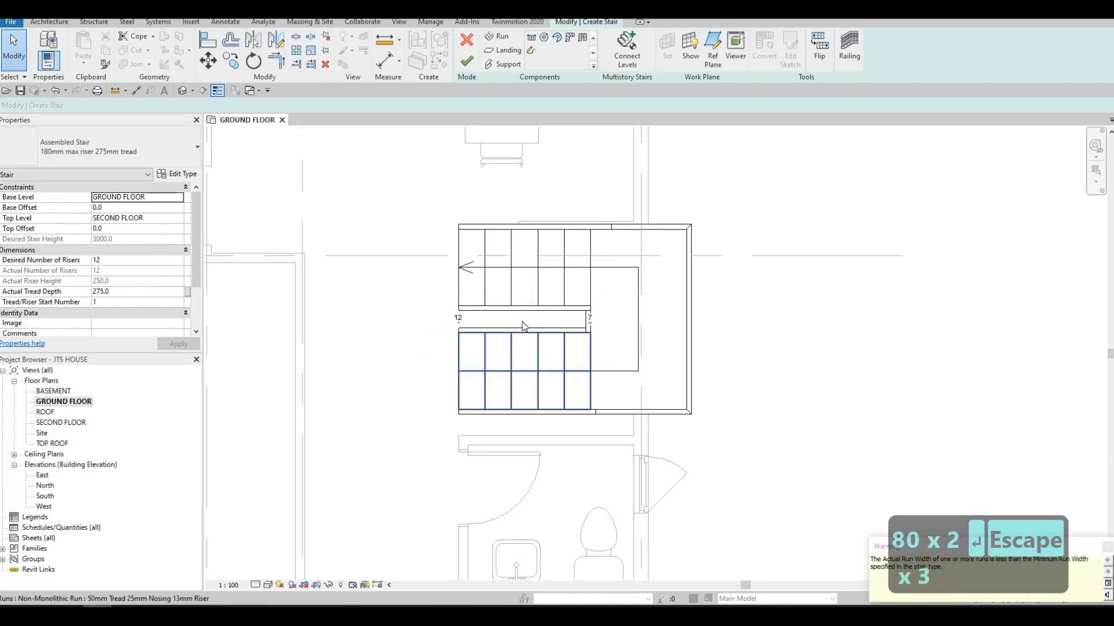
# Finish the stair and nudge it inward until its landing edge lies within the exterior wall, shifting it slightly towards the bathroom.
pyautogui.moveTo(570, 323); pyautogui.dragTo(550, 355, button='middle')
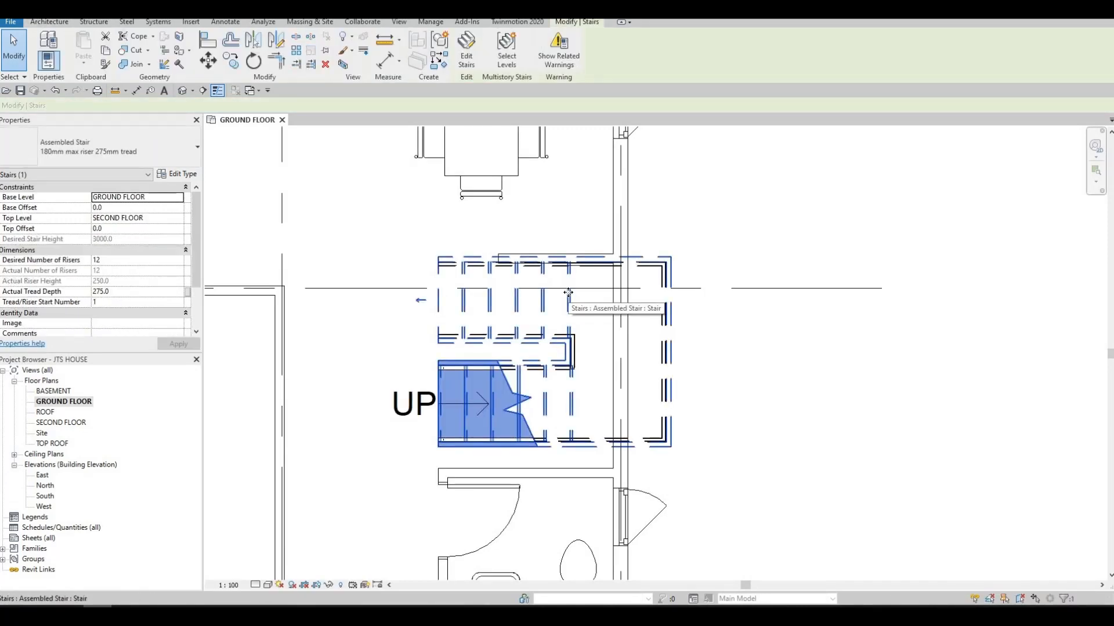
pyautogui.press('Left')
pyautogui.press('Left')
pyautogui.press('Left')
pyautogui.press('Left')
pyautogui.press('Left')
pyautogui.press('Left')
pyautogui.press('Left')
pyautogui.press('Left')
pyautogui.press('Left')
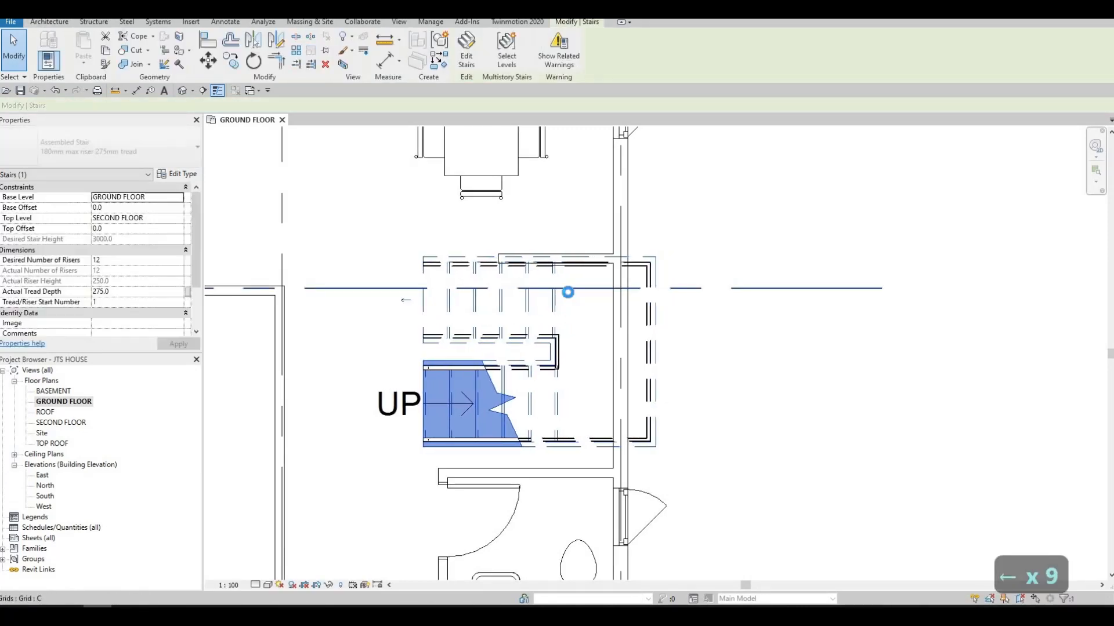
pyautogui.press('Left')
pyautogui.press('Left')
pyautogui.press('Left')
pyautogui.press('Left')
pyautogui.press('Left')
pyautogui.press('Down')
pyautogui.press('Down')
pyautogui.press('Down')
pyautogui.press('Left')
pyautogui.press('Left')
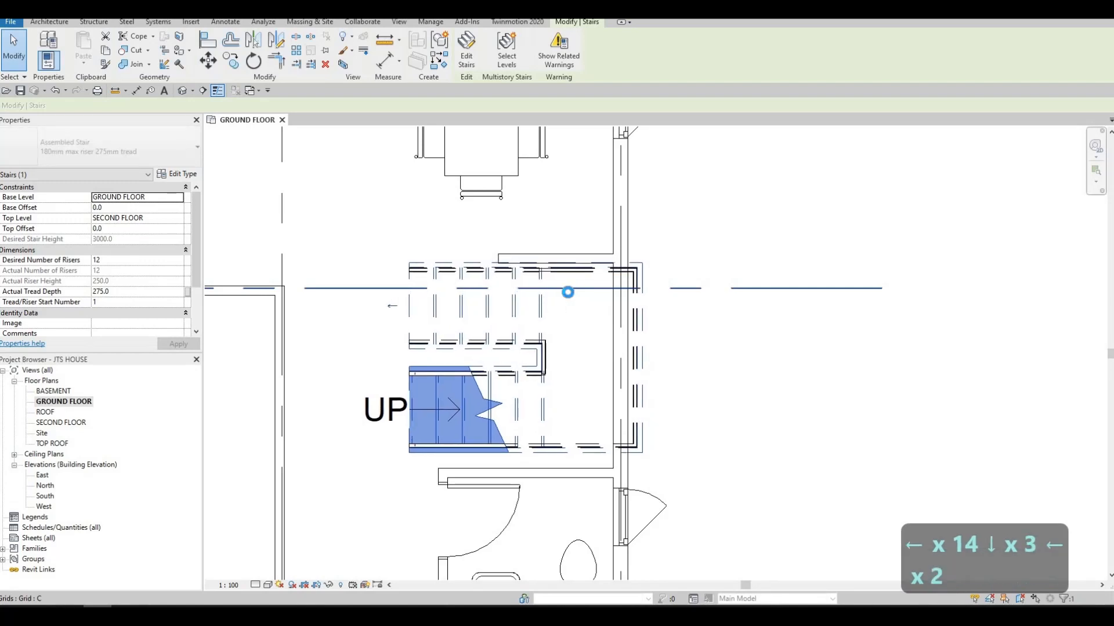
pyautogui.press('Left')
pyautogui.press('Left')
pyautogui.press('Left')
pyautogui.press('Left')
pyautogui.press('Left')
pyautogui.press('Left')
pyautogui.press('Left')
pyautogui.press('Left')
pyautogui.press('Left')
pyautogui.press('Left')
# Nudge the stair to fit between the partition and bathroom walls with its landing against the exterior wall's inner face.
pyautogui.press('Down')
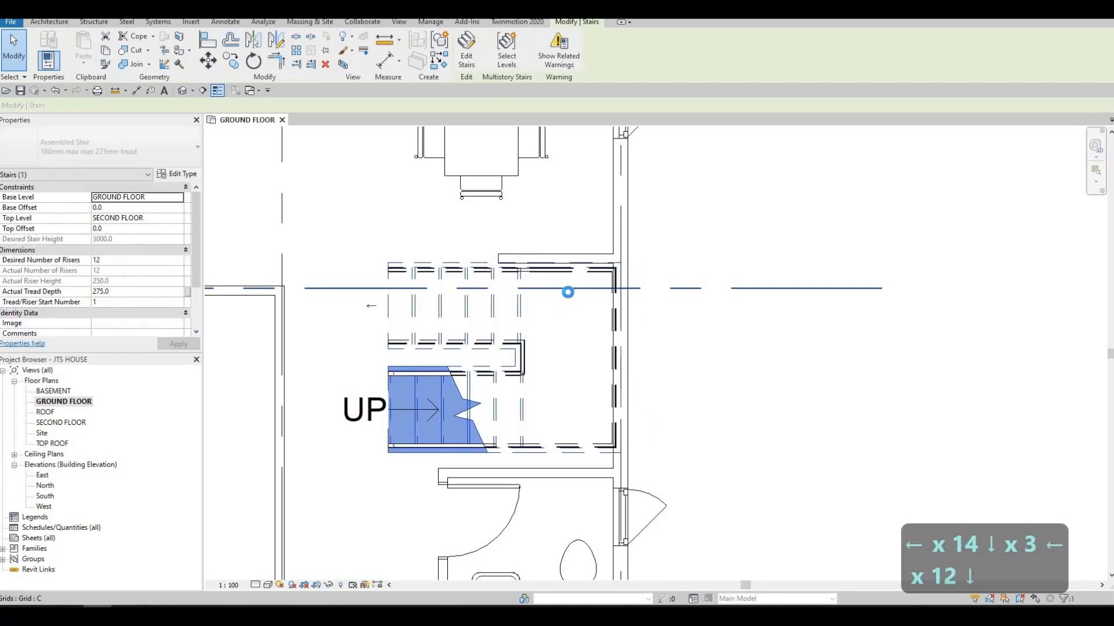
pyautogui.press('Down')
pyautogui.press('Down')
pyautogui.press('Down')
pyautogui.press('Down')
pyautogui.press('Down')
pyautogui.press('Down')
pyautogui.press('Left')
pyautogui.press('Left')
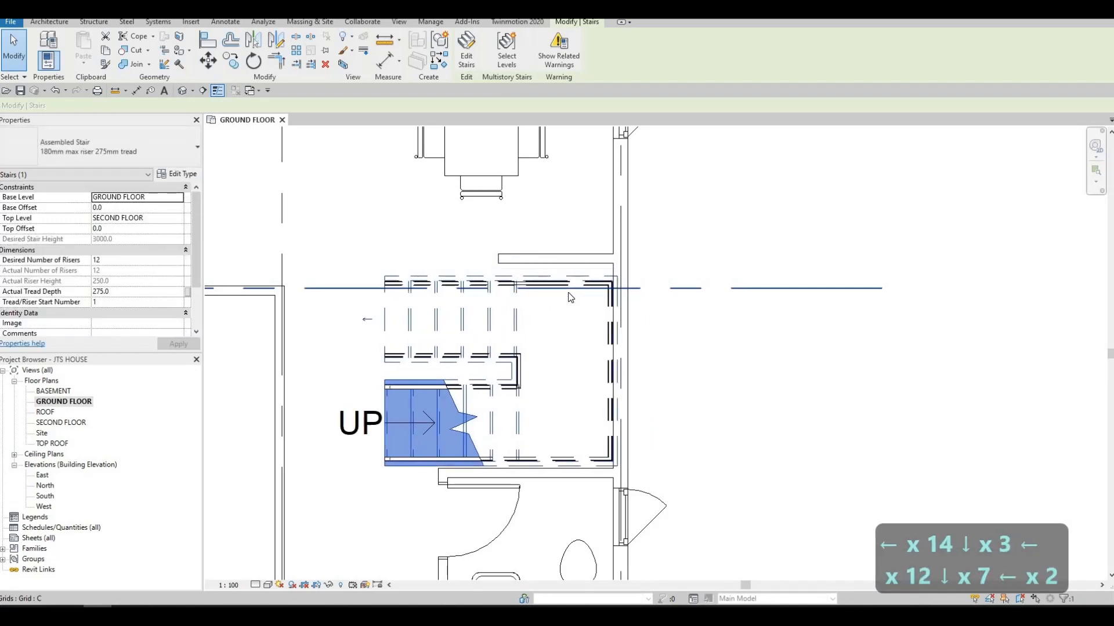
pyautogui.press('Up')
pyautogui.press('Left')
pyautogui.press('Left')
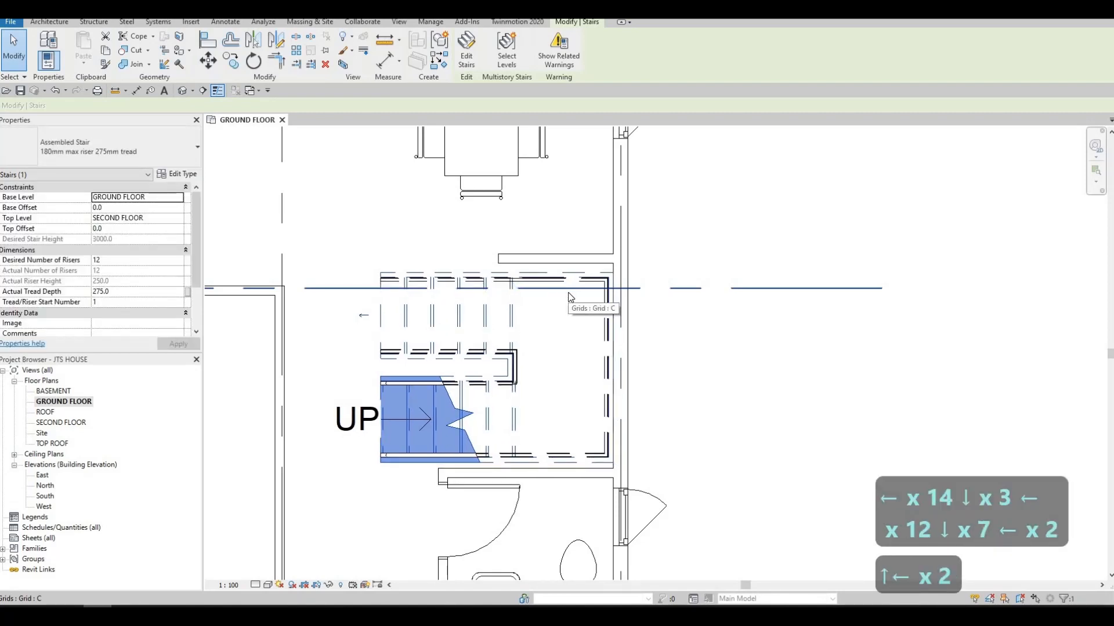
pyautogui.press('Escape')
pyautogui.press('Escape')
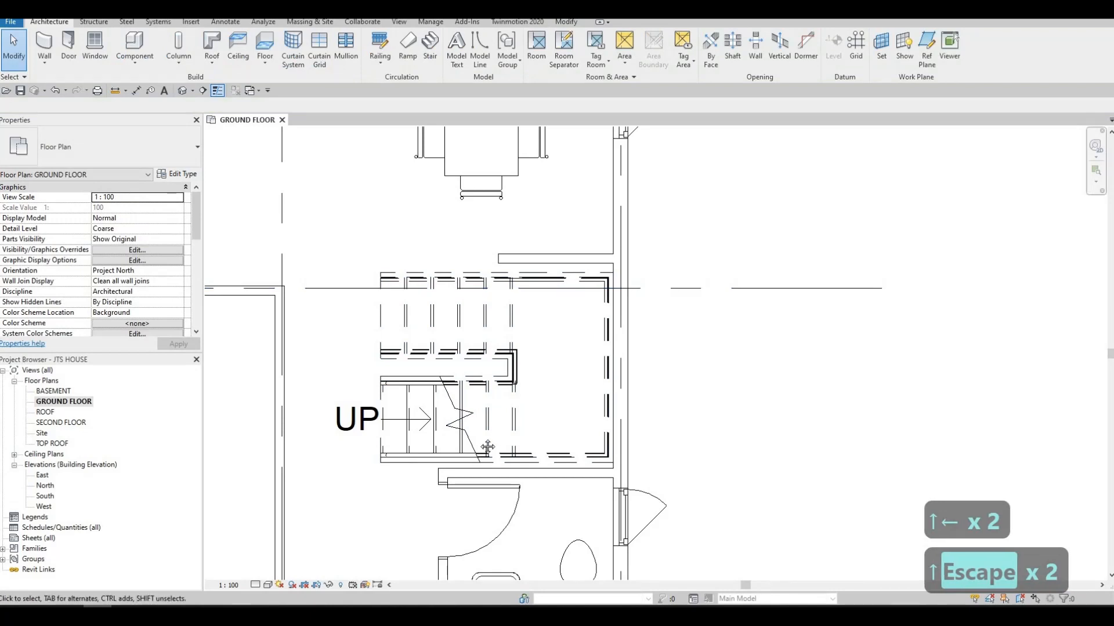
pyautogui.moveTo(472, 430); pyautogui.dragTo(436, 412, button='middle')
pyautogui.scroll(-2, 477, 422)
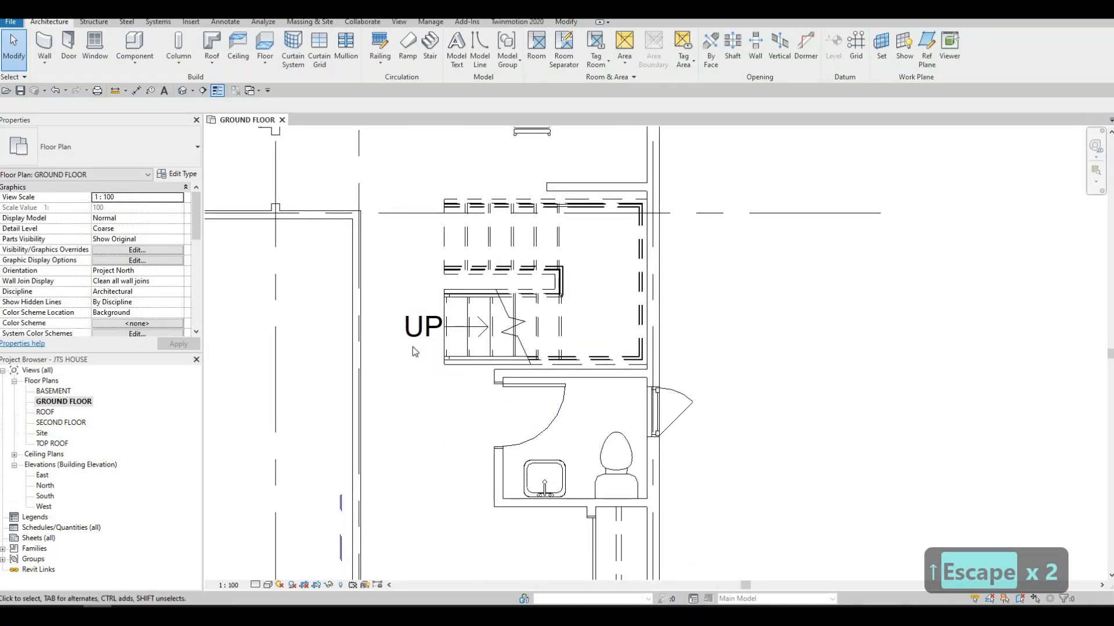
# Edit the stair to lengthen the return run near the partition wall to six treads, taking one from the first run, and finish it.
pyautogui.click(491, 334)
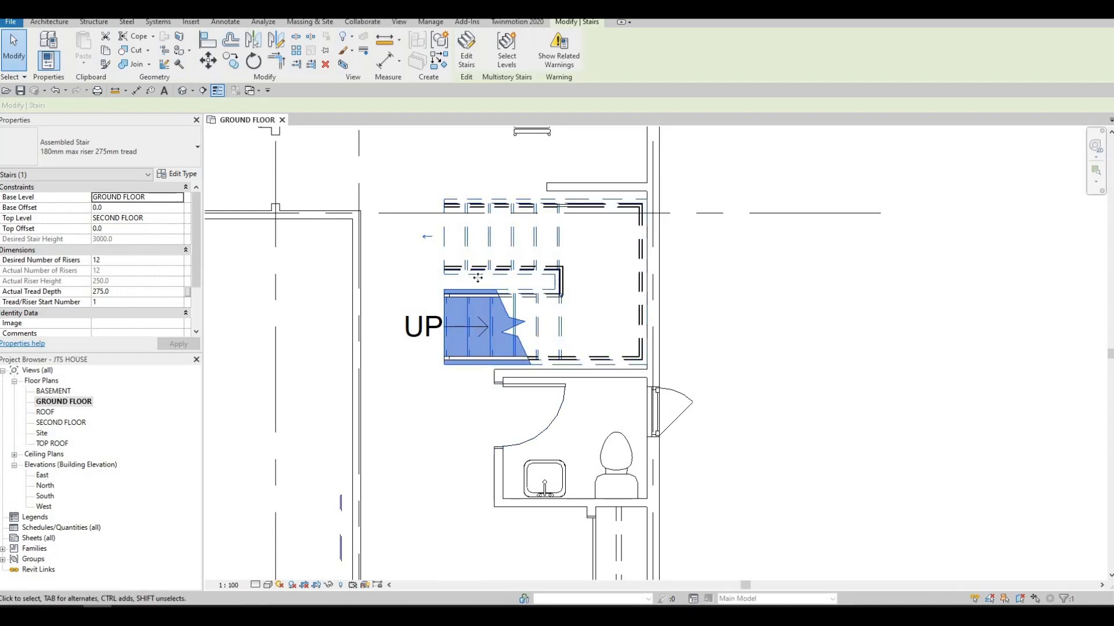
pyautogui.doubleClick(492, 307)
pyautogui.click(522, 327)
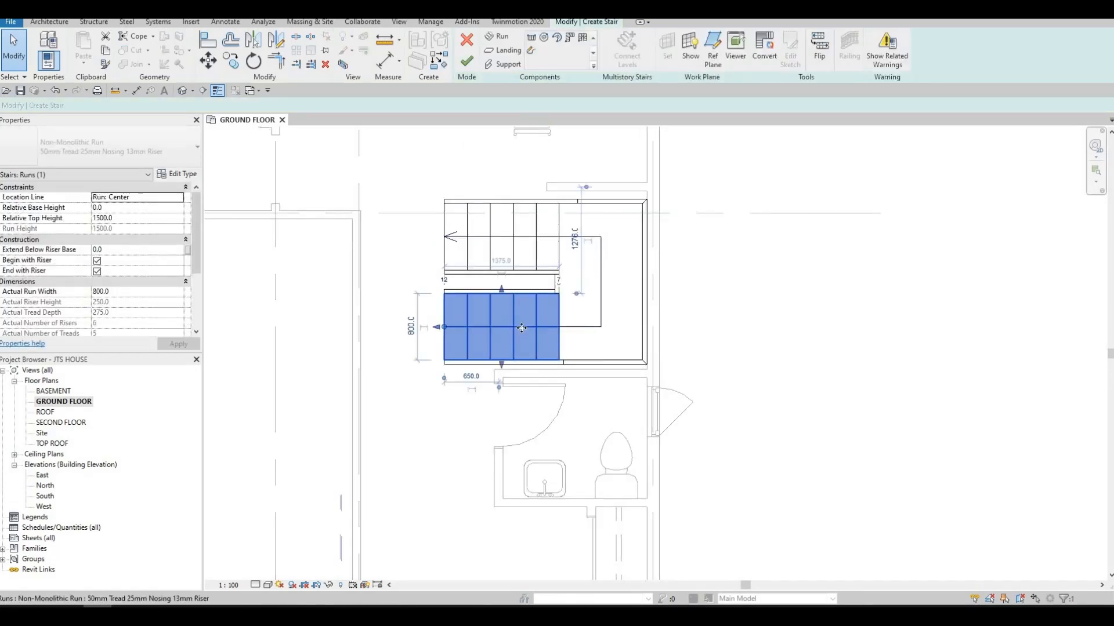
pyautogui.press('Escape')
pyautogui.press('Escape')
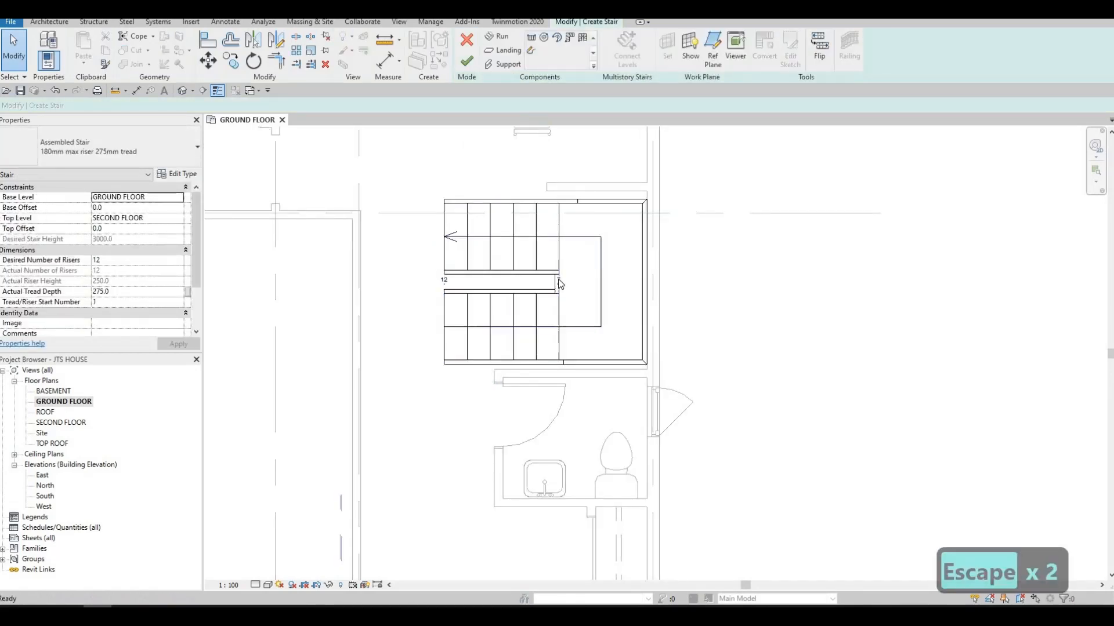
pyautogui.click(444, 239)
pyautogui.moveTo(437, 239); pyautogui.dragTo(421, 236)
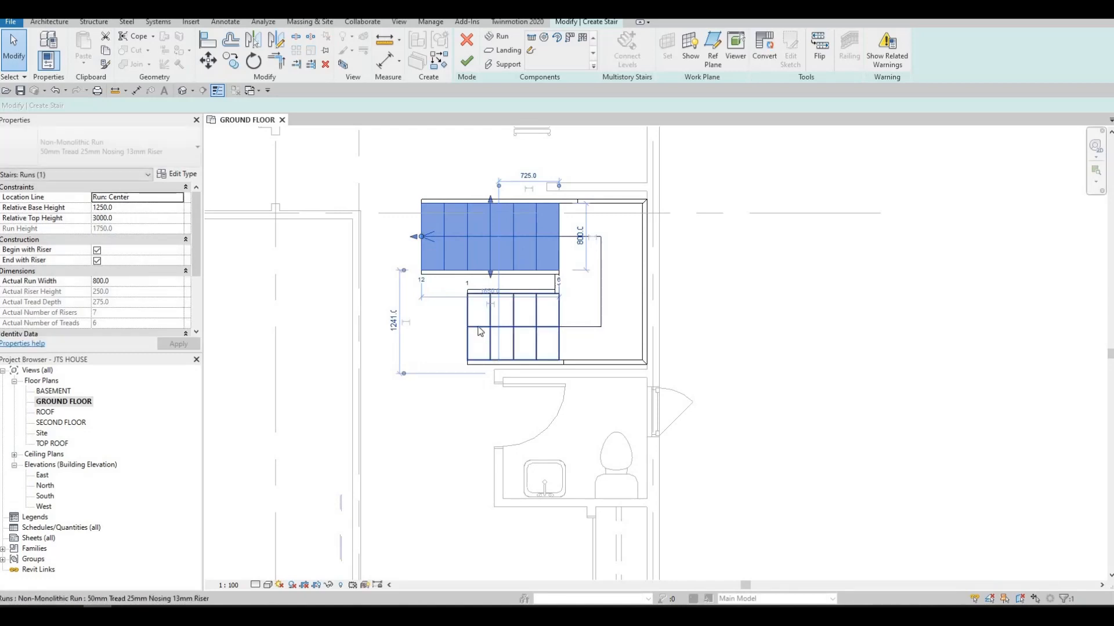
pyautogui.click(467, 59)
pyautogui.press('Escape')
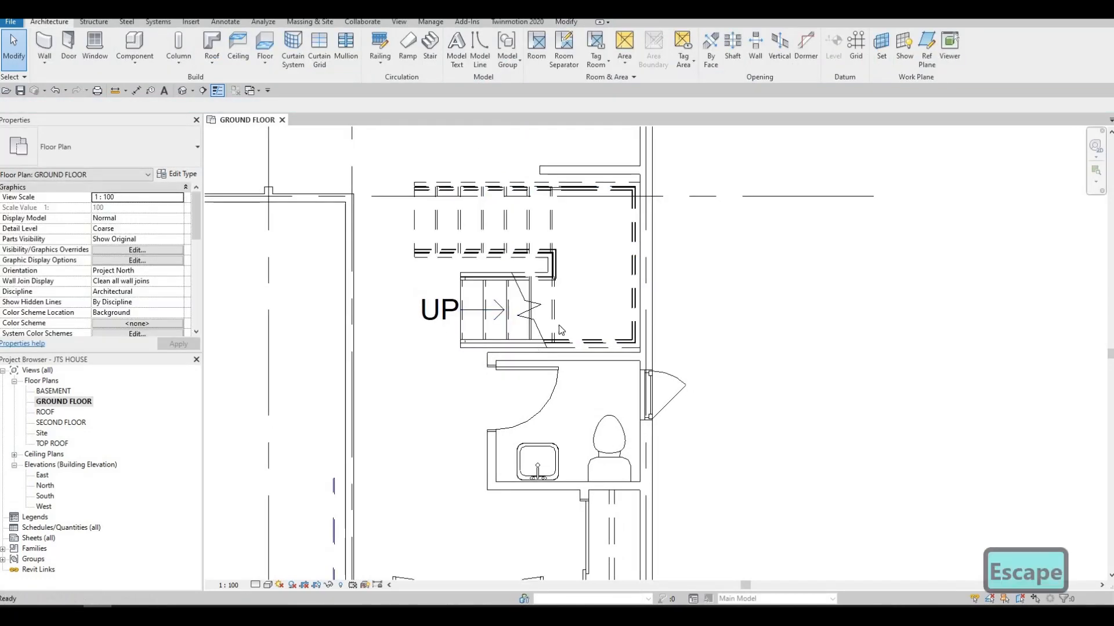
pyautogui.press('Escape')
pyautogui.press('Escape')
# Align the stair-side face of the short partition wall with the outer edge of the stair's return run.
pyautogui.moveTo(598, 208); pyautogui.dragTo(600, 227, button='middle')
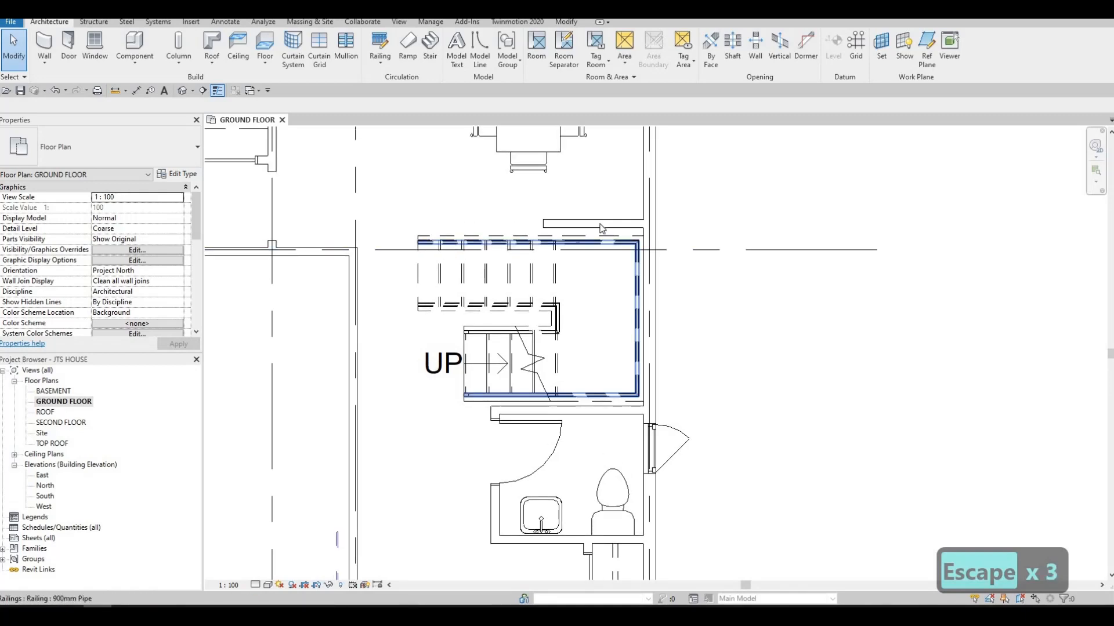
pyautogui.click(601, 226)
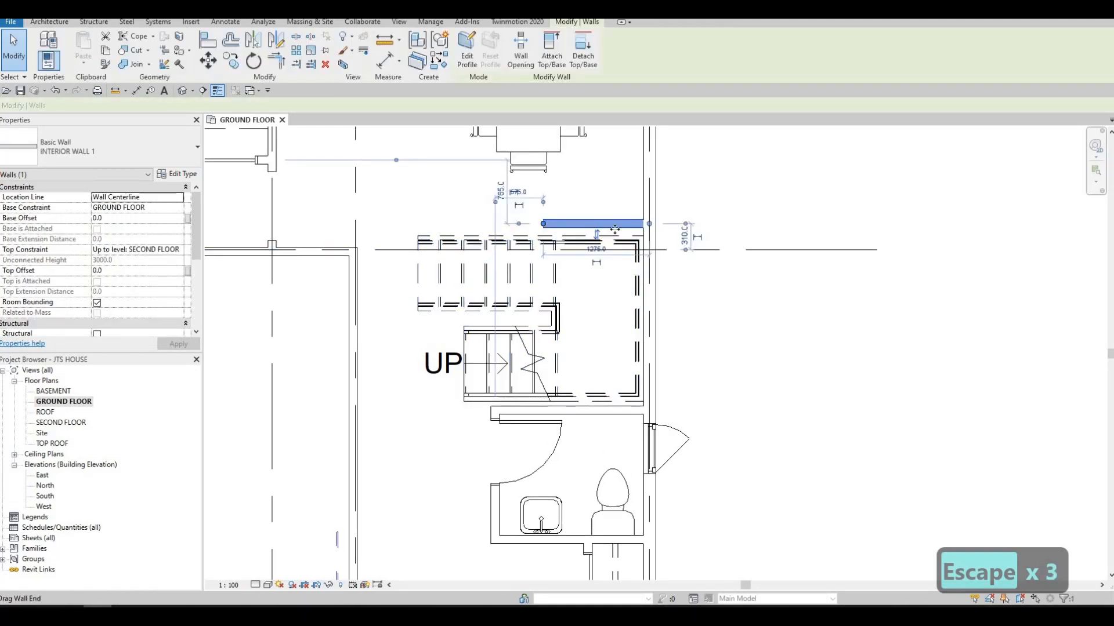
pyautogui.scroll(3, 614, 232)
pyautogui.press('Escape')
pyautogui.press('Escape')
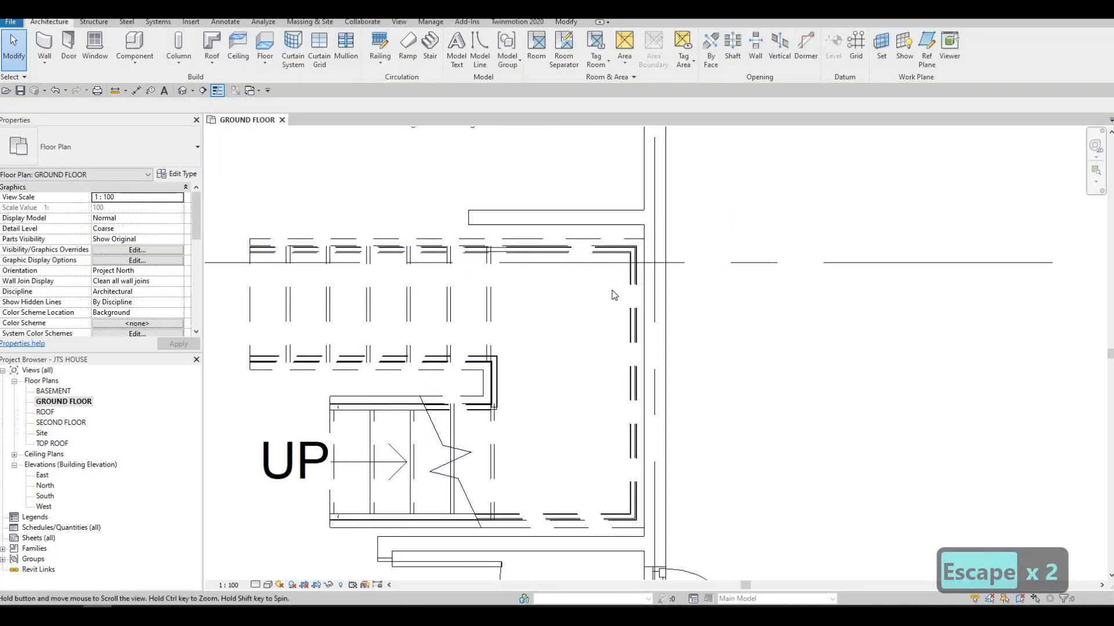
pyautogui.moveTo(605, 292); pyautogui.dragTo(611, 291, button='middle')
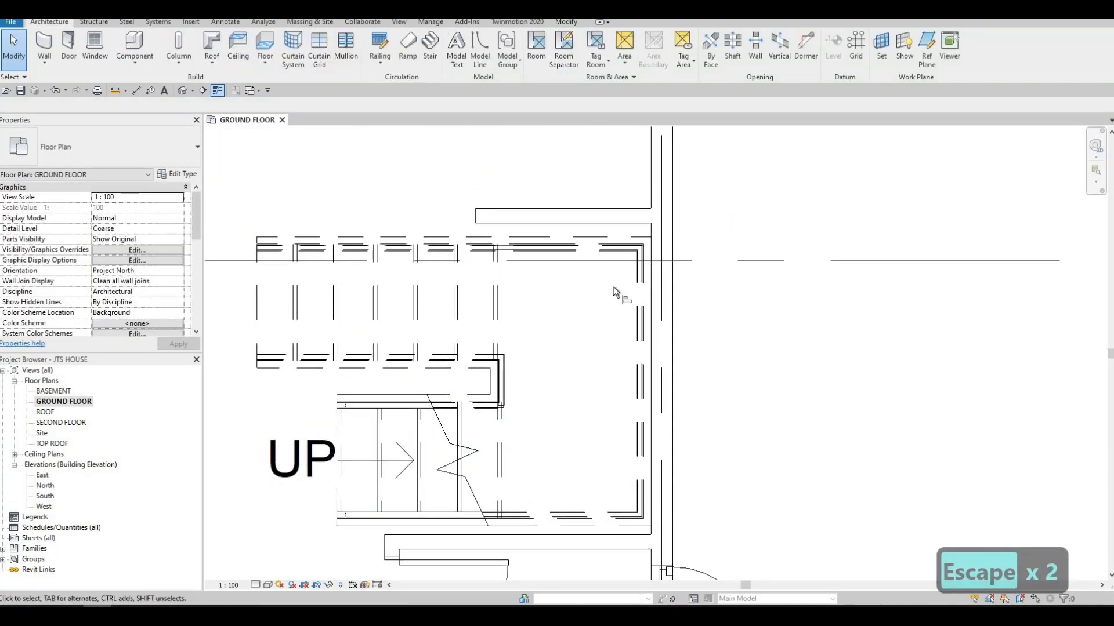
pyautogui.press('a')
pyautogui.press('l')
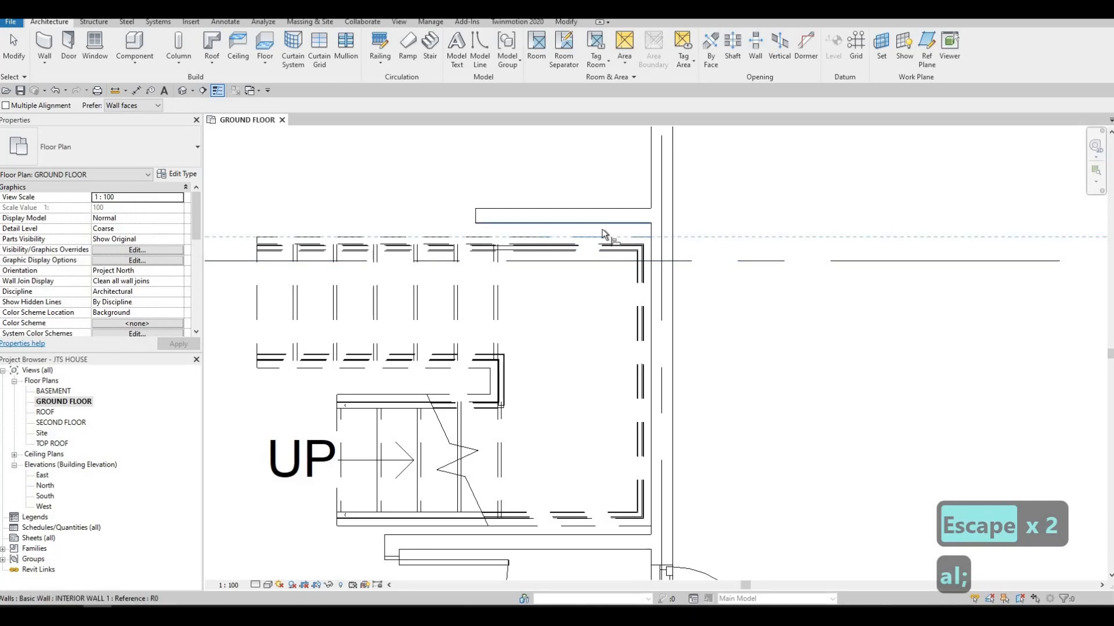
pyautogui.click(603, 228)
pyautogui.press('Escape')
pyautogui.press('Escape')
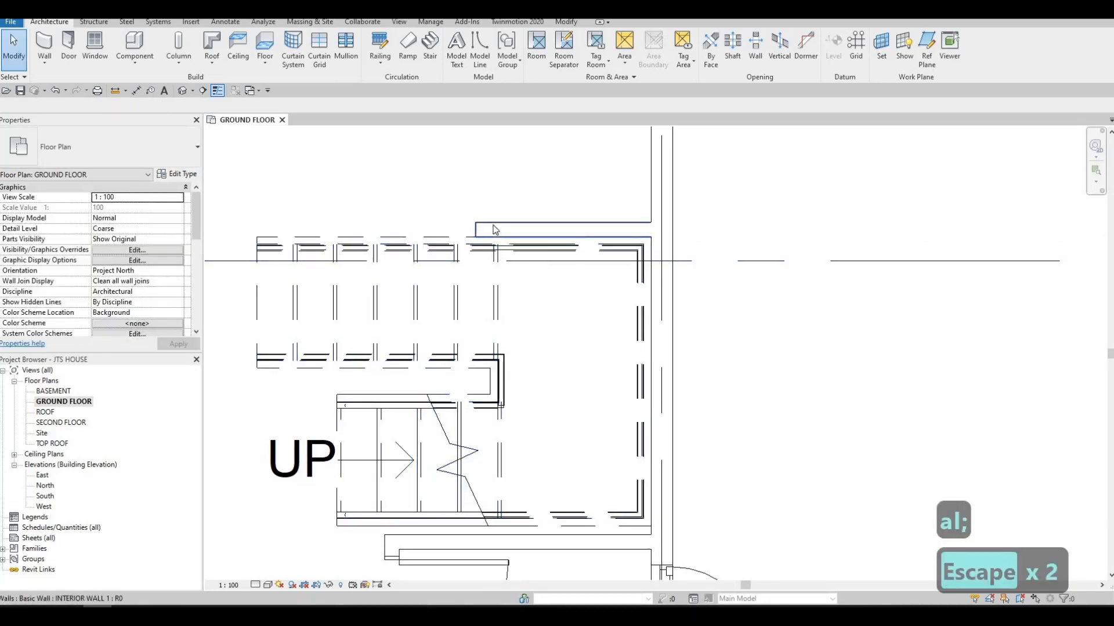
# Stretch the free end of the partition wall along the stair until the wall is about 1520 mm long.
pyautogui.click(479, 233)
pyautogui.moveTo(468, 230); pyautogui.dragTo(439, 231)
pyautogui.press('Escape')
pyautogui.press('Escape')
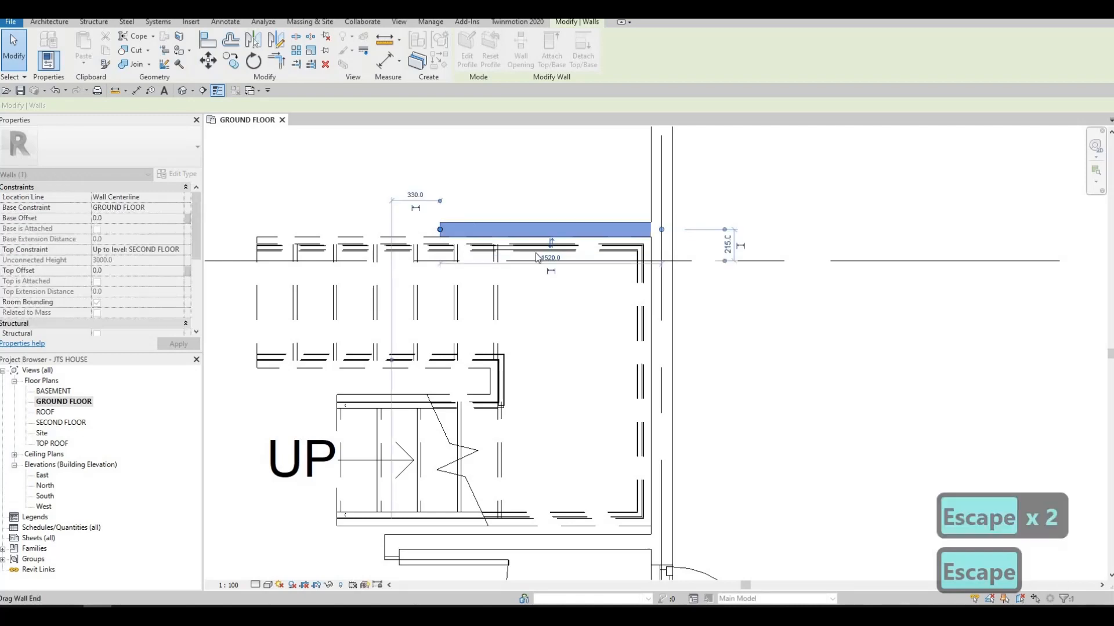
# Examine how the stair fits between the partition wall, the bathroom and the surrounding rooms of the ground floor plan.
pyautogui.moveTo(527, 315); pyautogui.dragTo(547, 280, button='middle')
pyautogui.scroll(-2, 545, 272)
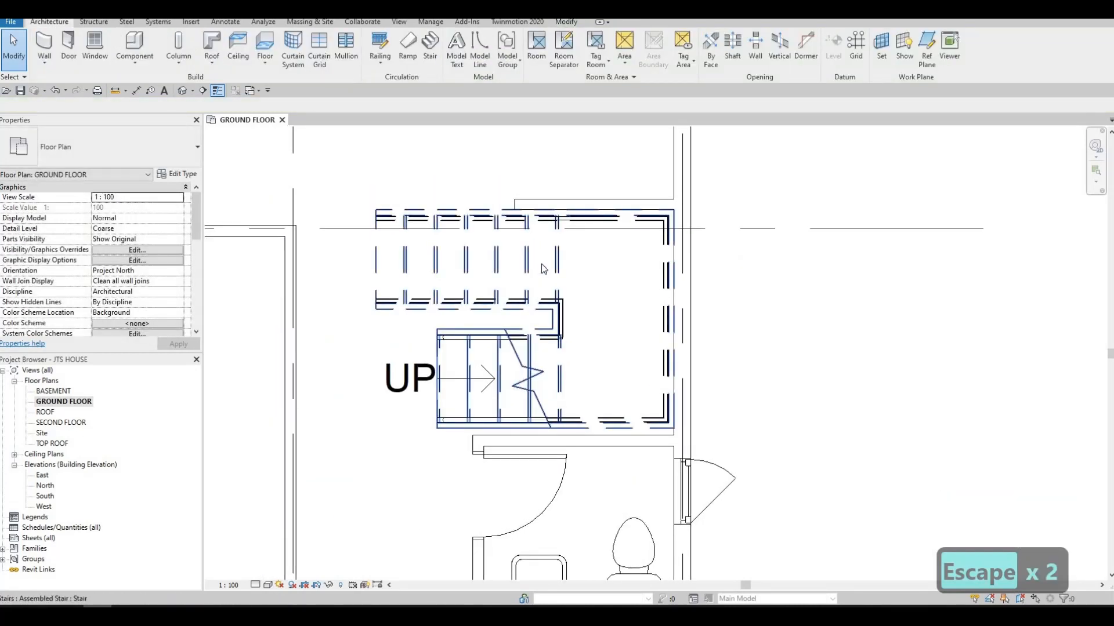
pyautogui.moveTo(562, 260); pyautogui.dragTo(609, 256, button='middle')
pyautogui.scroll(-1, 580, 259)
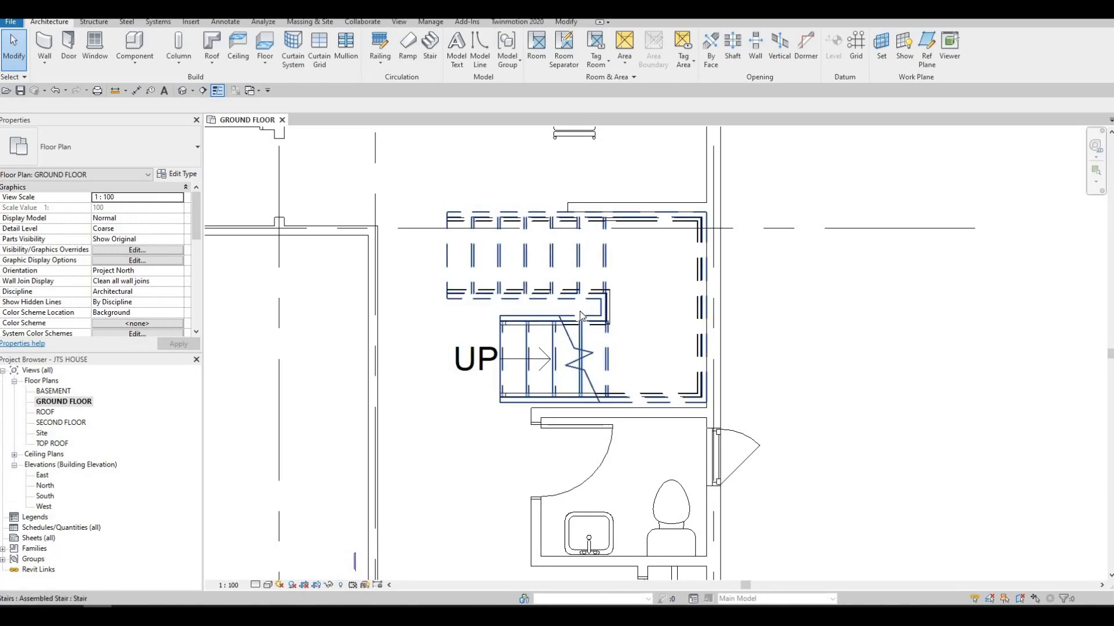
pyautogui.scroll(-5, 581, 316)
pyautogui.press('Escape')
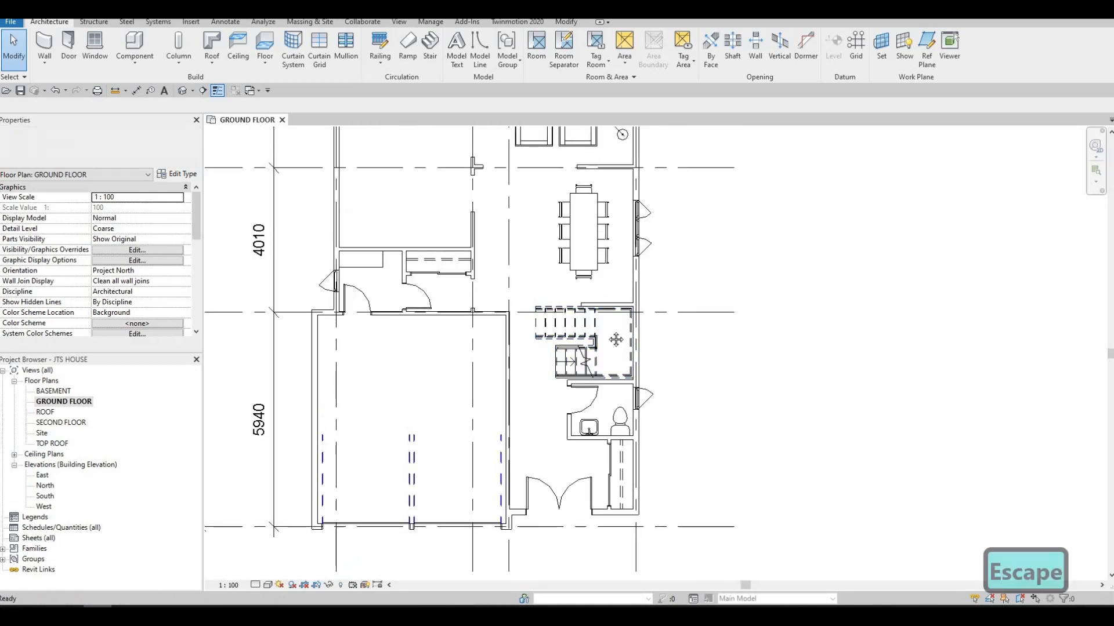
pyautogui.scroll(2, 615, 339)
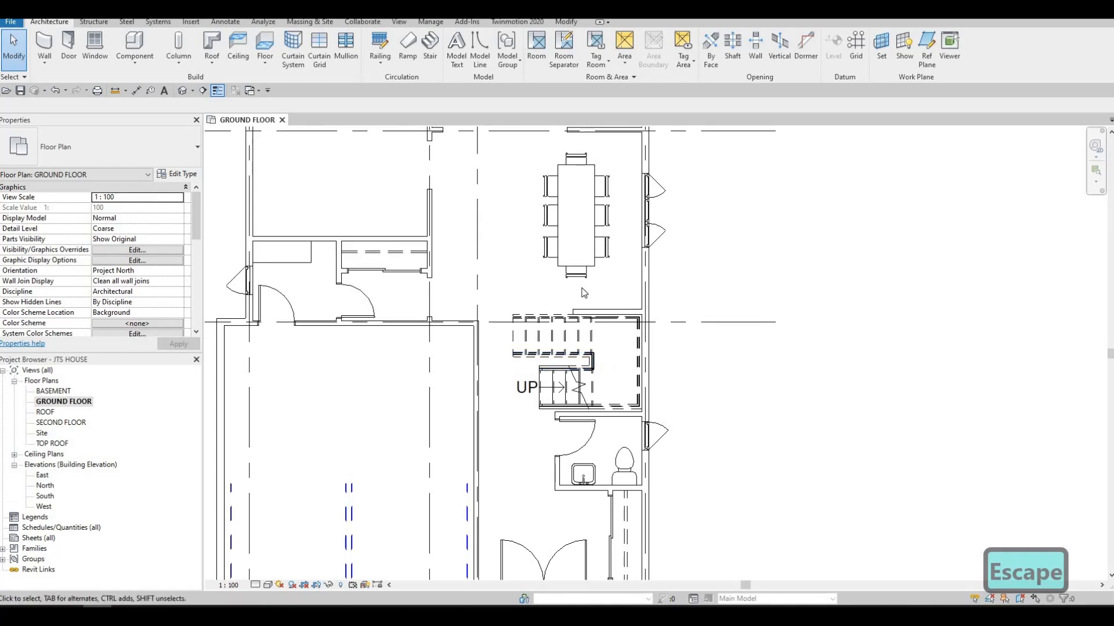
pyautogui.scroll(-2, 584, 292)
pyautogui.scroll(1, 602, 361)
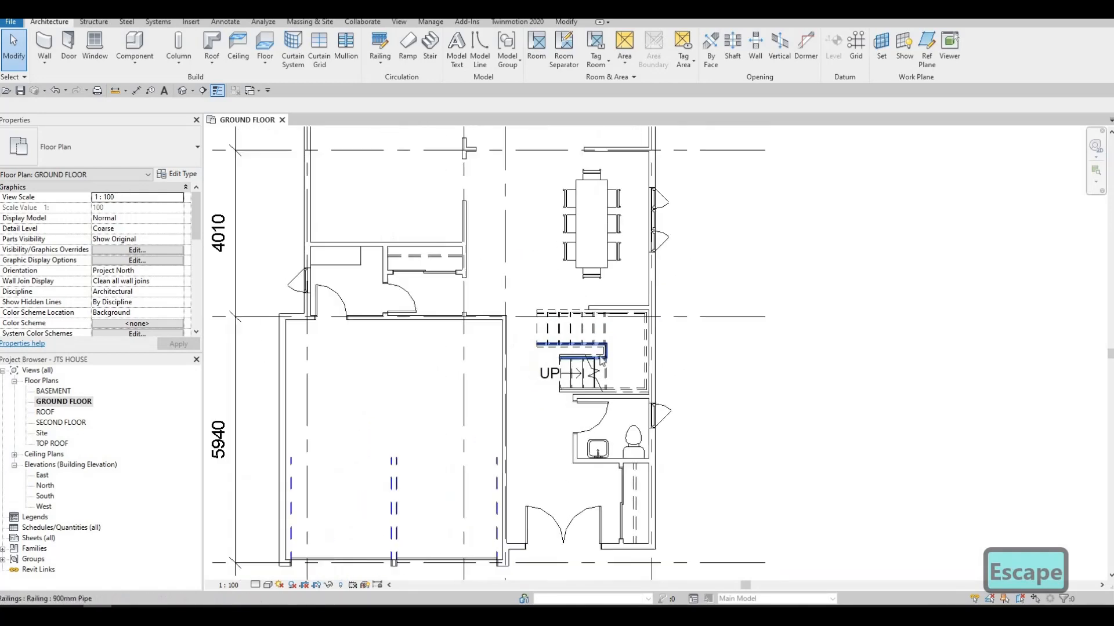
pyautogui.scroll(2, 601, 361)
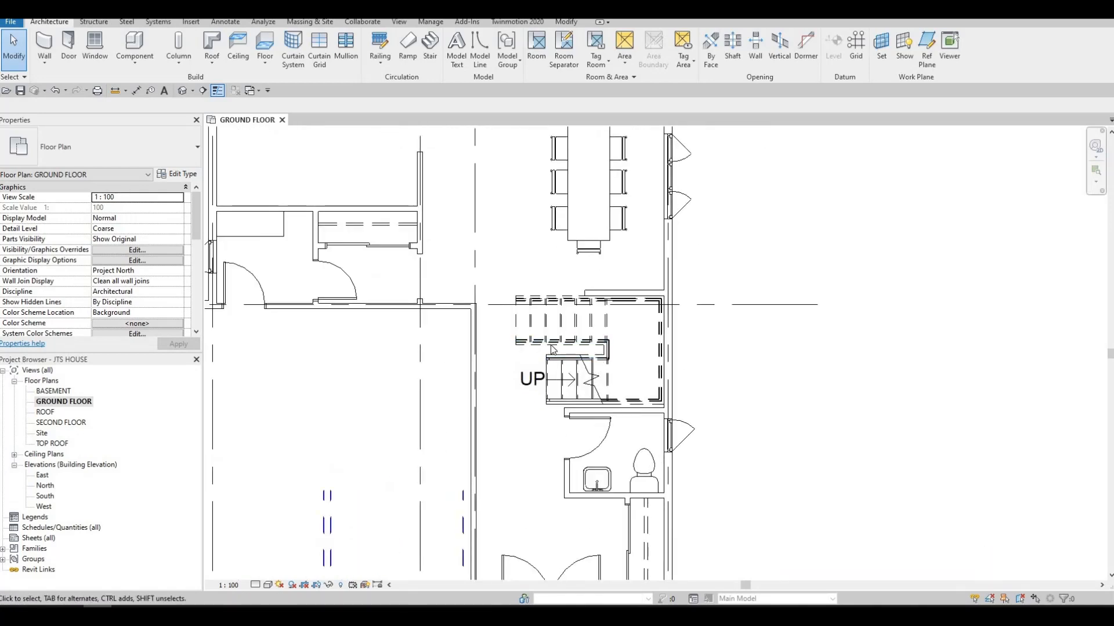
pyautogui.scroll(-2, 561, 300)
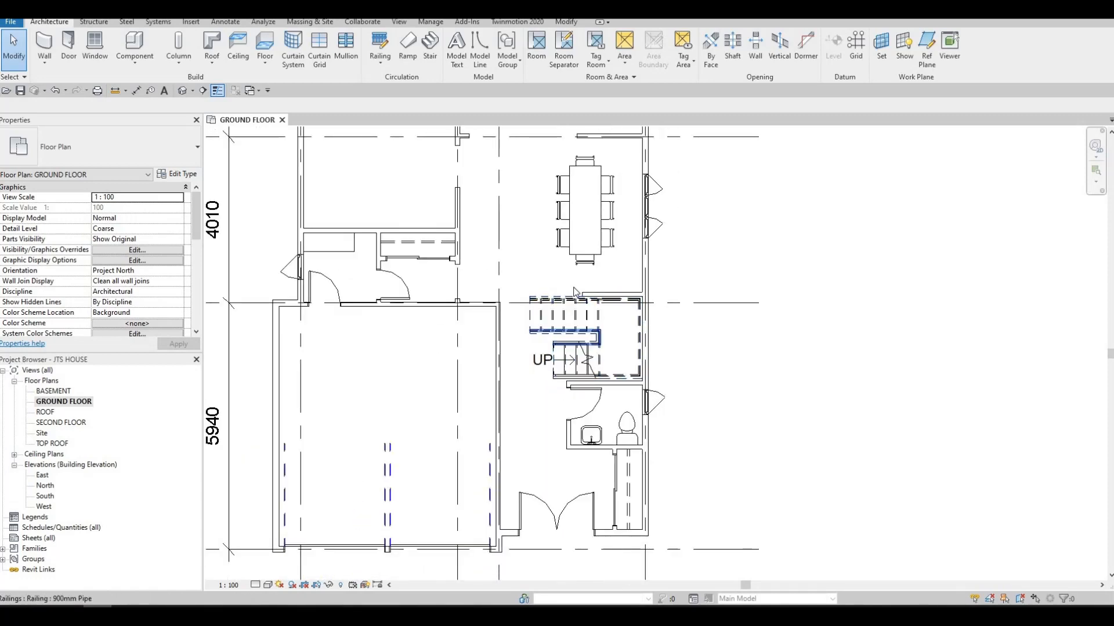
pyautogui.scroll(1, 561, 300)
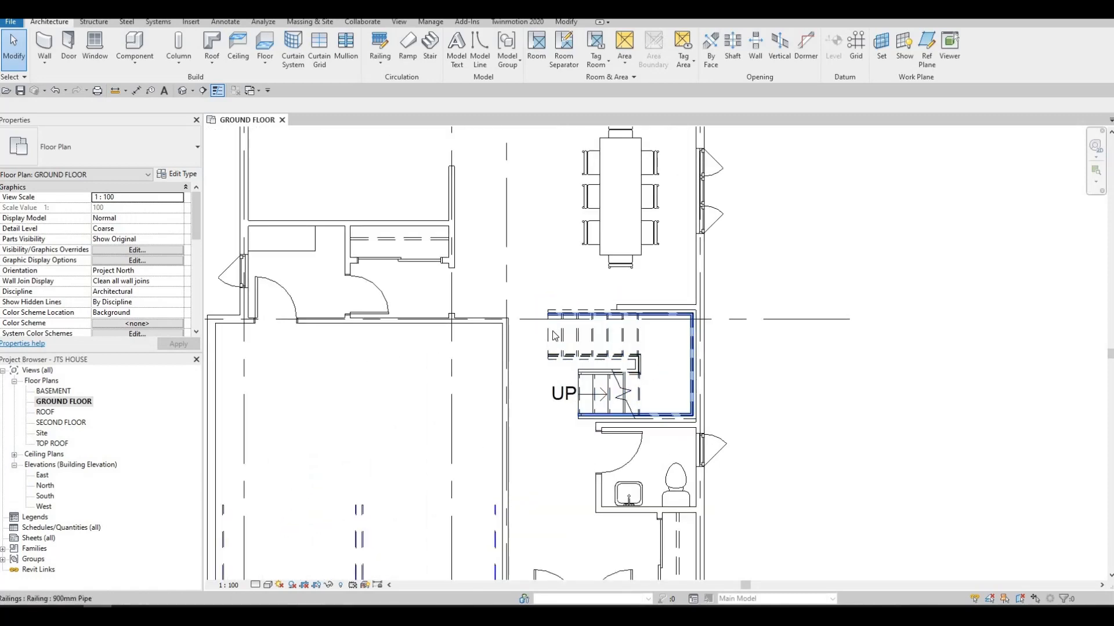
# Start loading a family and open the Mid-Range folder under Specialty Equipment, Domestic in the Canada library.
pyautogui.moveTo(580, 324); pyautogui.dragTo(654, 495, button='middle')
pyautogui.moveTo(392, 361); pyautogui.dragTo(403, 382, button='middle')
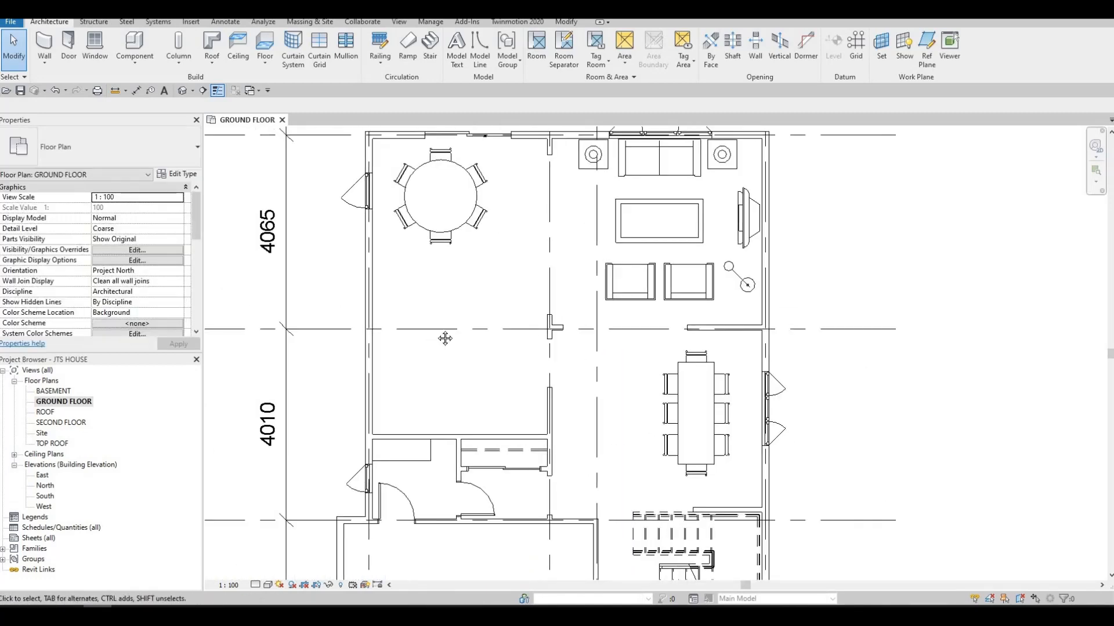
pyautogui.moveTo(459, 310); pyautogui.dragTo(476, 288, button='middle')
pyautogui.moveTo(338, 150); pyautogui.dragTo(332, 176, button='middle')
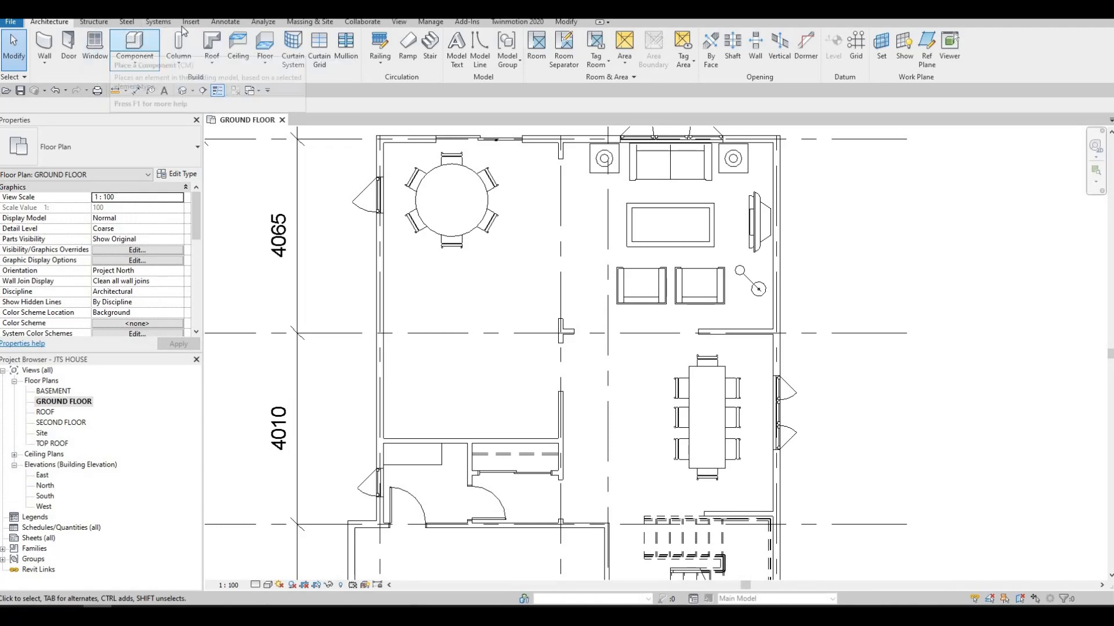
pyautogui.scroll(-4, 400, 59)
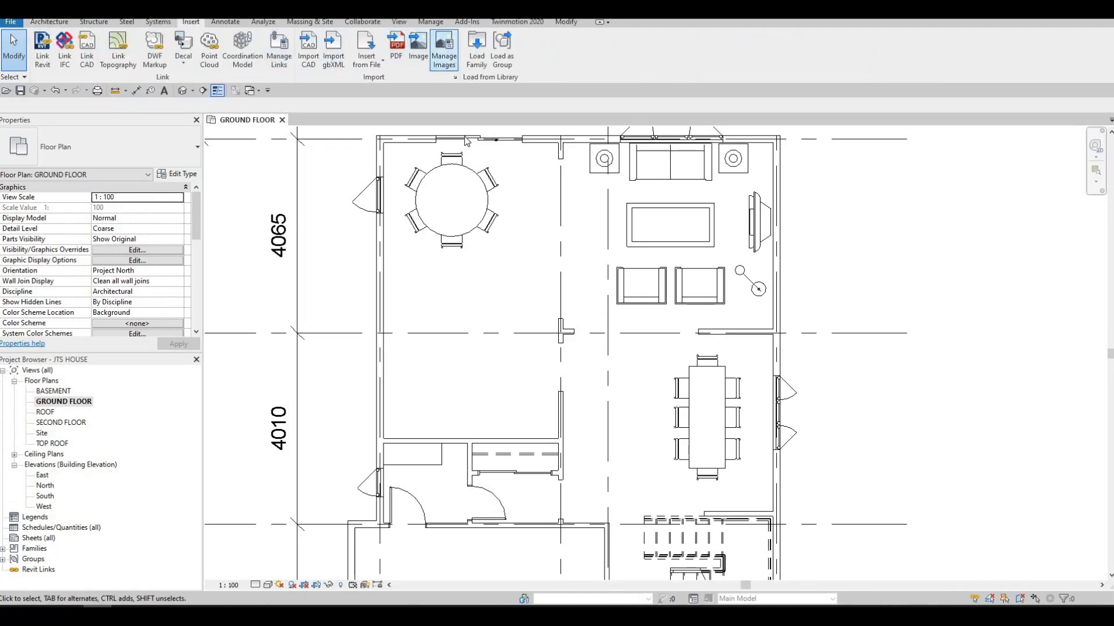
pyautogui.click(477, 49)
pyautogui.press('BackSpace')
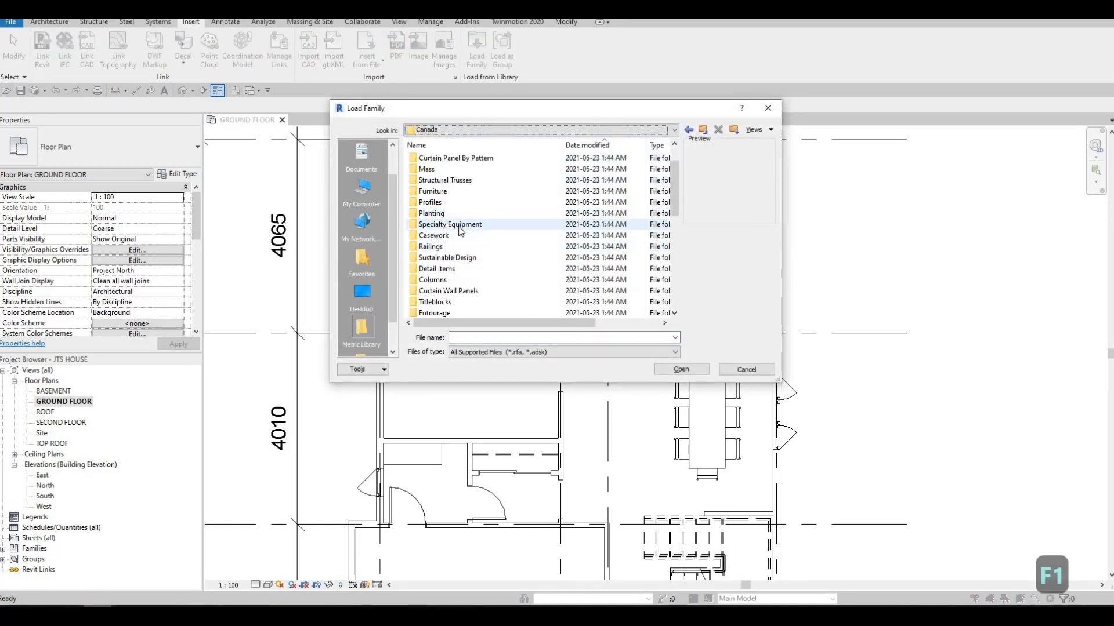
pyautogui.doubleClick(459, 225)
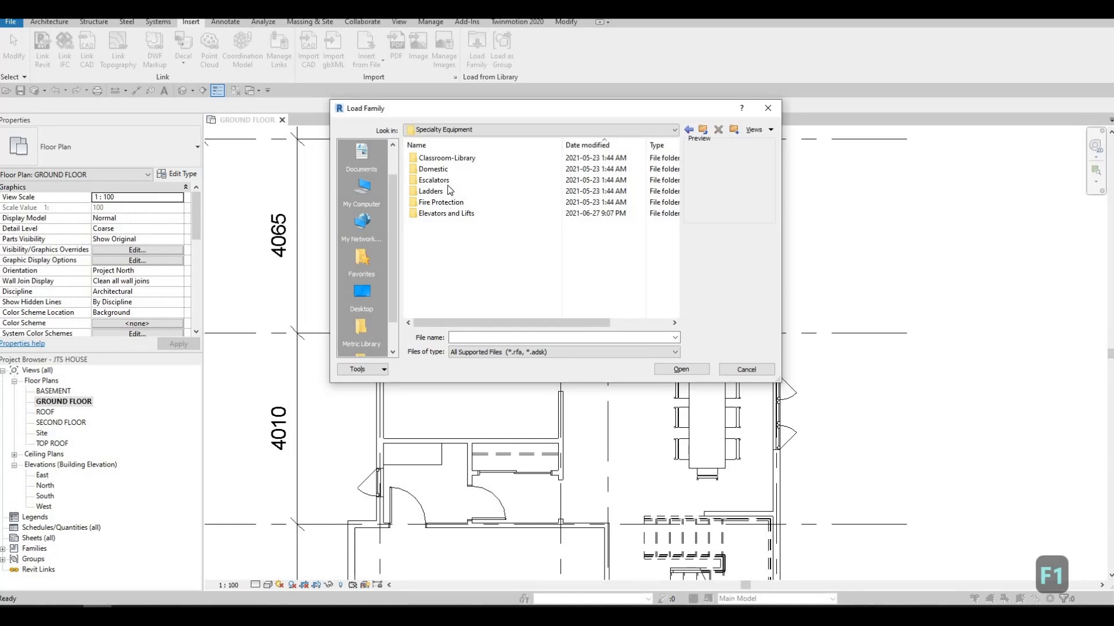
pyautogui.doubleClick(444, 180)
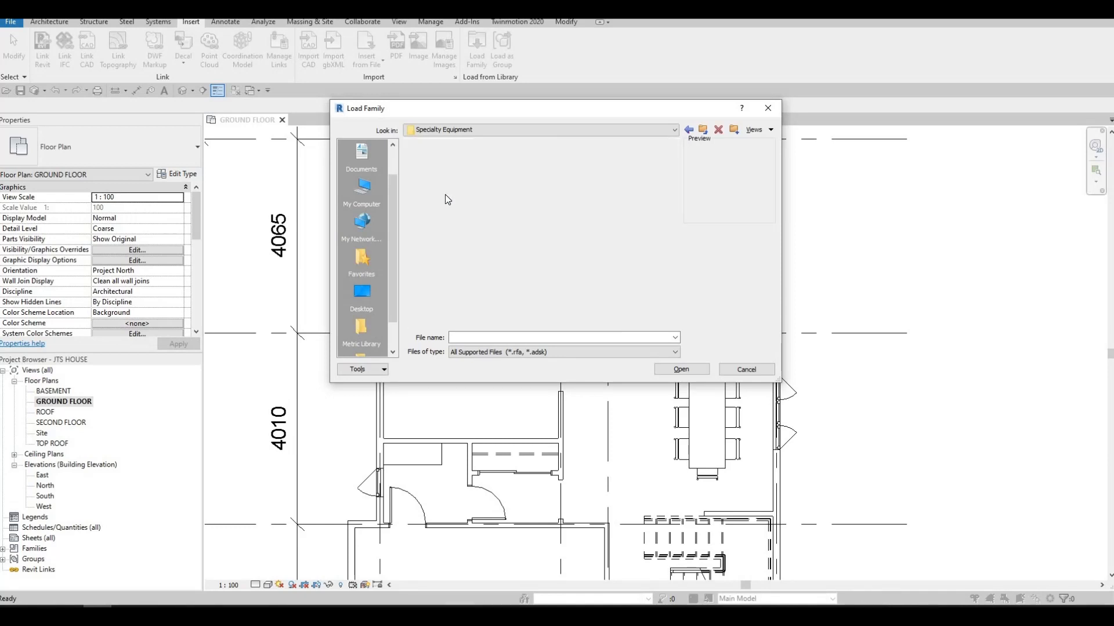
pyautogui.click(456, 181)
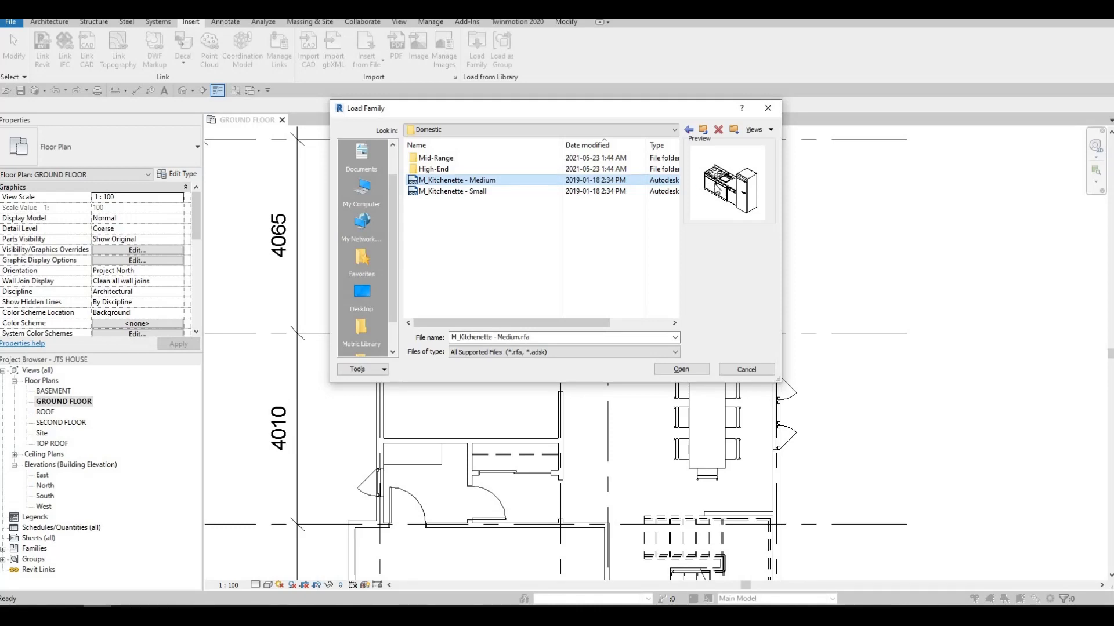
pyautogui.doubleClick(436, 158)
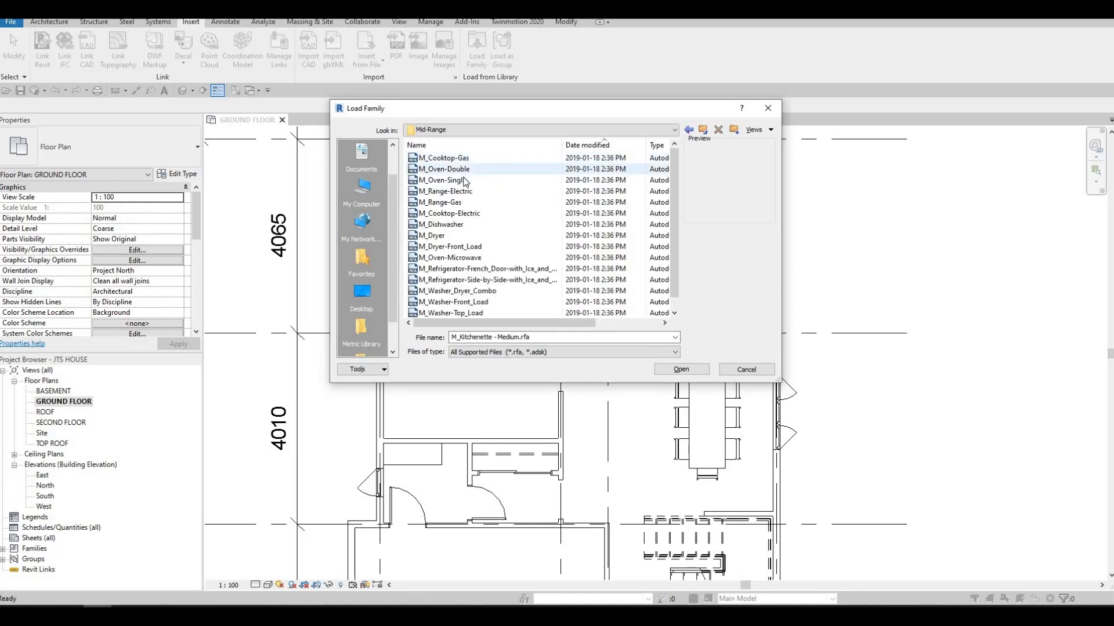
# Preview the Mid-Range appliance families, from ovens, ranges and dishwasher through refrigerators to M_Washer-Top_Load.
pyautogui.press('Down')
pyautogui.press('Down')
pyautogui.press('Down')
pyautogui.press('Down')
pyautogui.press('Down')
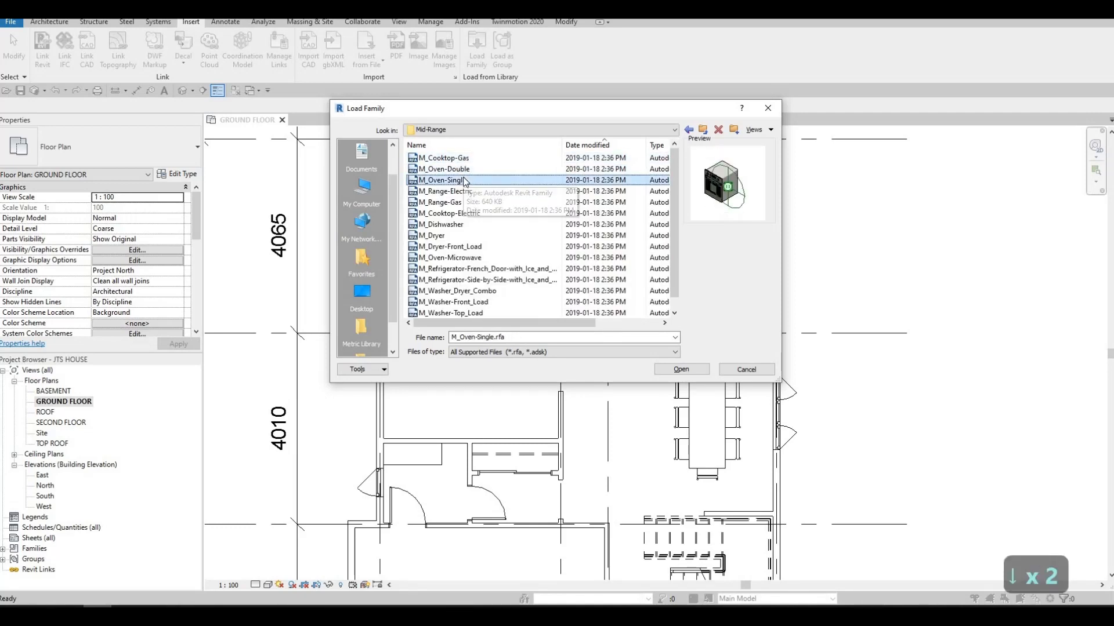
pyautogui.press('Down')
pyautogui.press('Down')
pyautogui.press('Down')
pyautogui.press('Down')
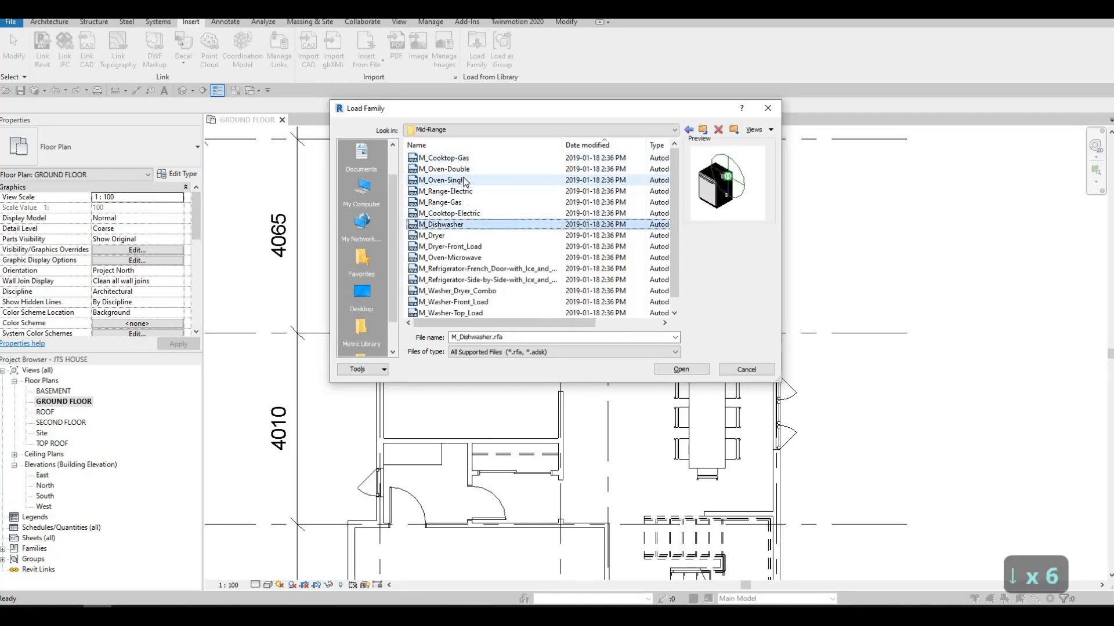
pyautogui.press('Down')
pyautogui.press('Down')
pyautogui.press('Down')
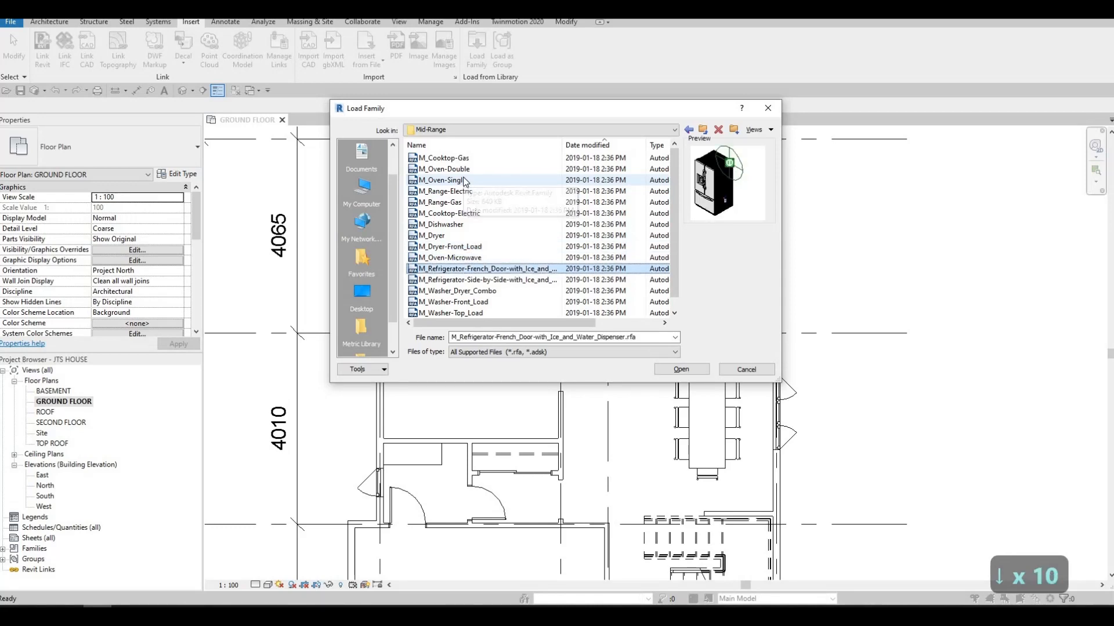
pyautogui.press('Up')
pyautogui.press('Down')
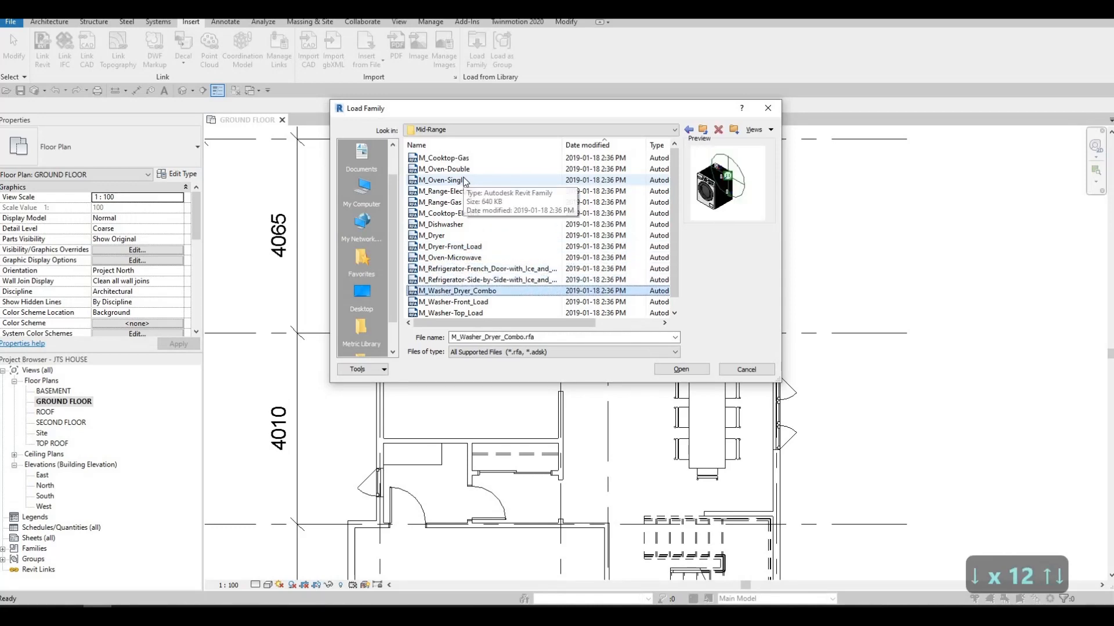
pyautogui.press('Down')
pyautogui.press('Down')
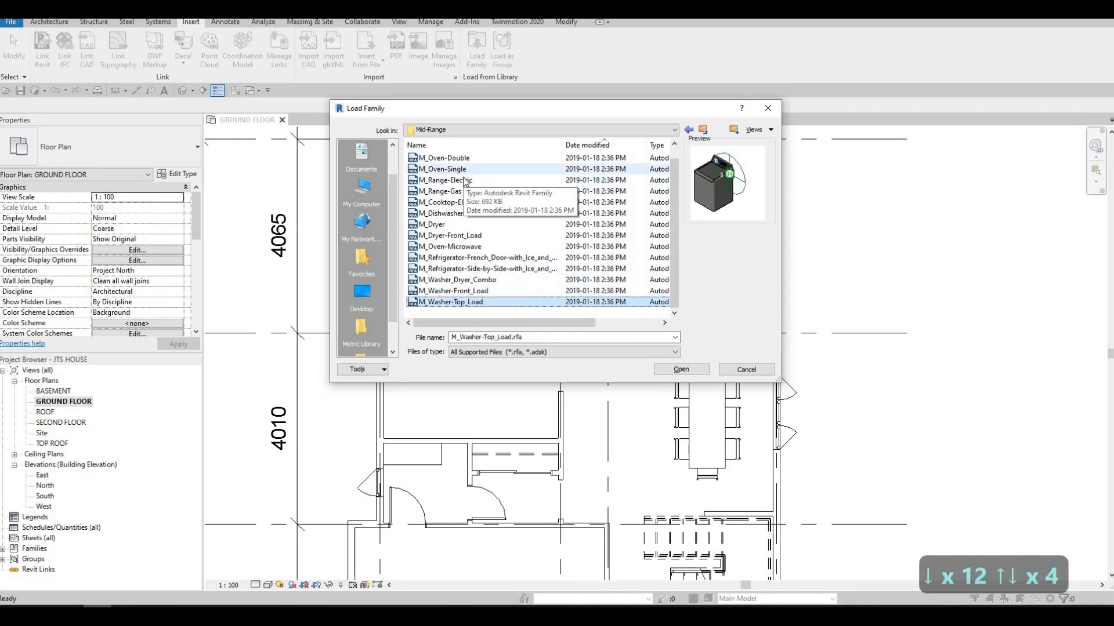
# Switch from the Mid-Range appliances to the High-End folder under Domestic and preview M_Coffee_System.
pyautogui.press('Up')
pyautogui.press('Up')
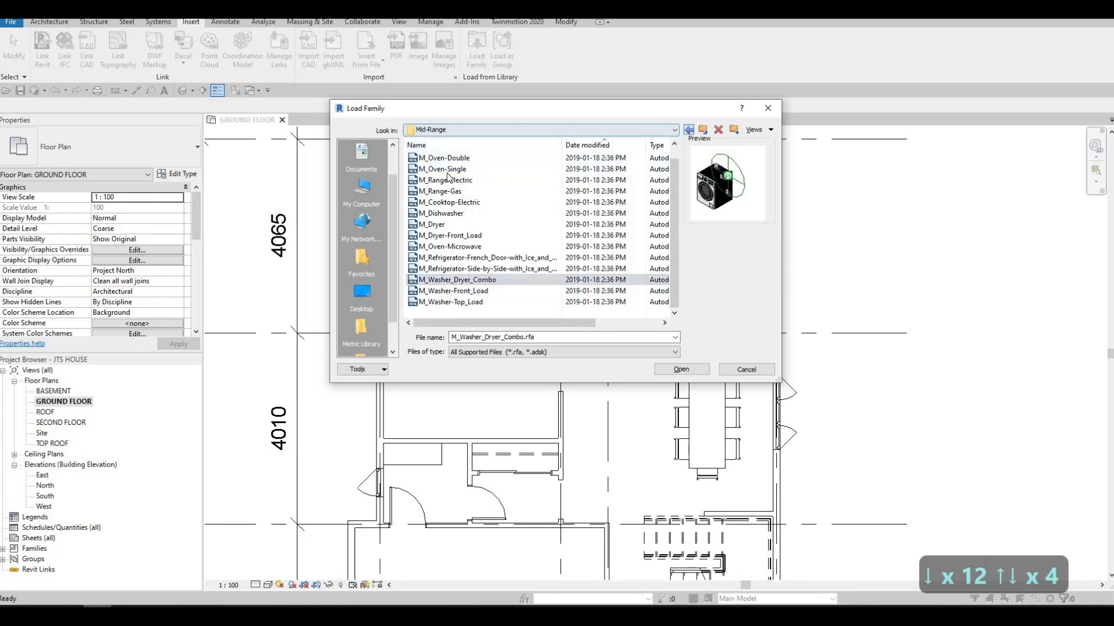
pyautogui.press('BackSpace')
pyautogui.doubleClick(464, 159)
pyautogui.click(465, 159)
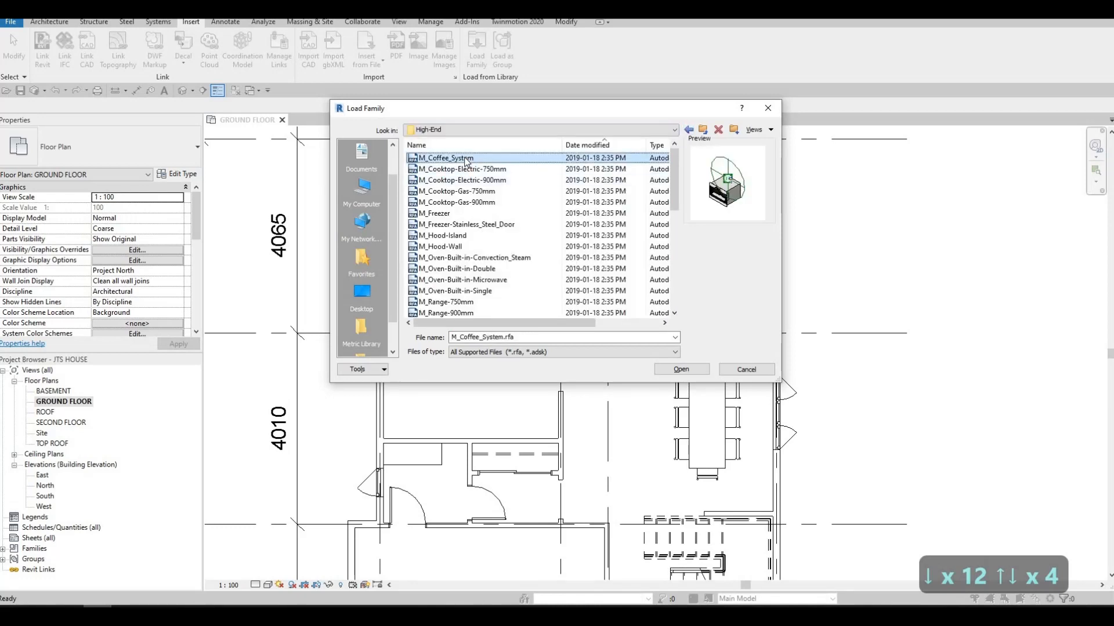
# Preview the High-End appliance families, from cooktops, freezers, hoods and ovens through ranges and refrigerators to M_Trash_Compactor.
pyautogui.press('Up')
pyautogui.press('Up')
pyautogui.press('Down')
pyautogui.press('Down')
pyautogui.press('Down')
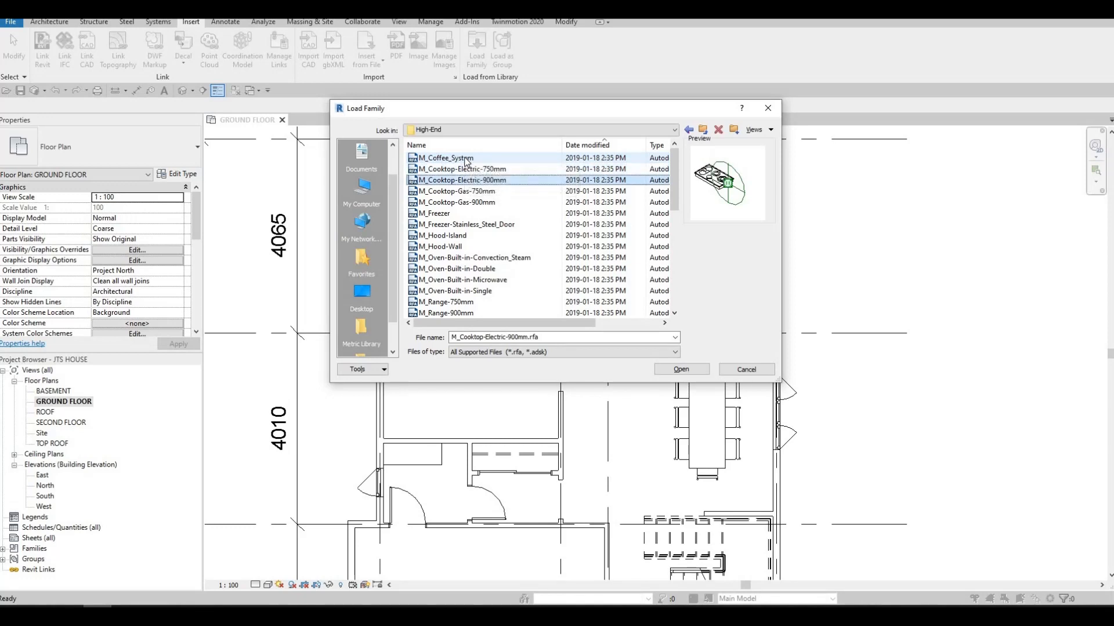
pyautogui.press('Down')
pyautogui.press('Down')
pyautogui.press('Down')
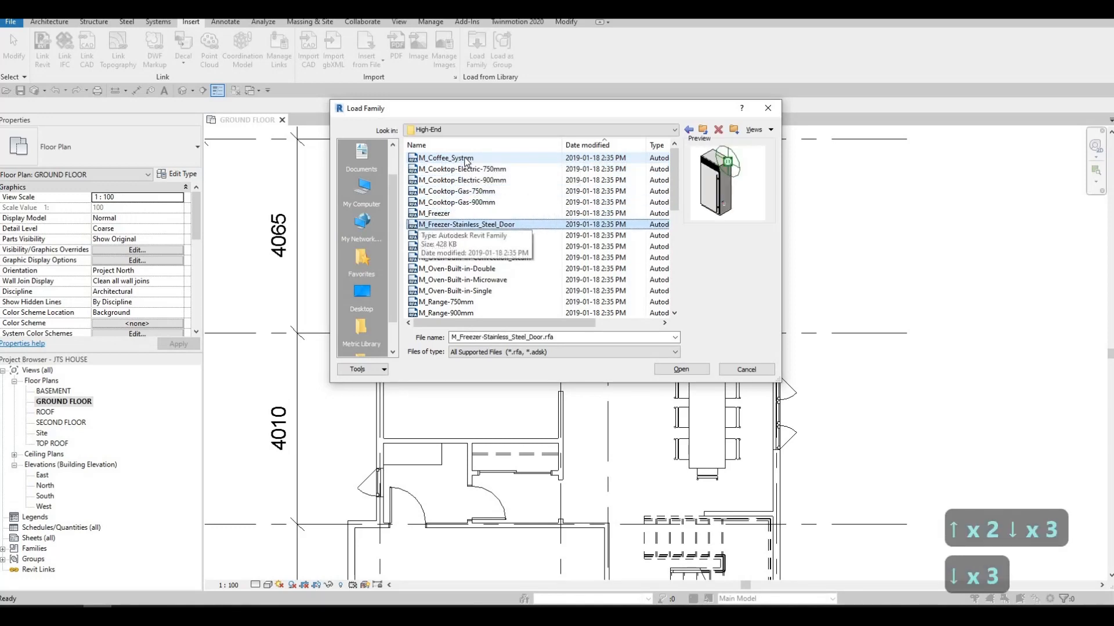
pyautogui.press('Up')
pyautogui.press('Down')
pyautogui.press('Down')
pyautogui.press('Down')
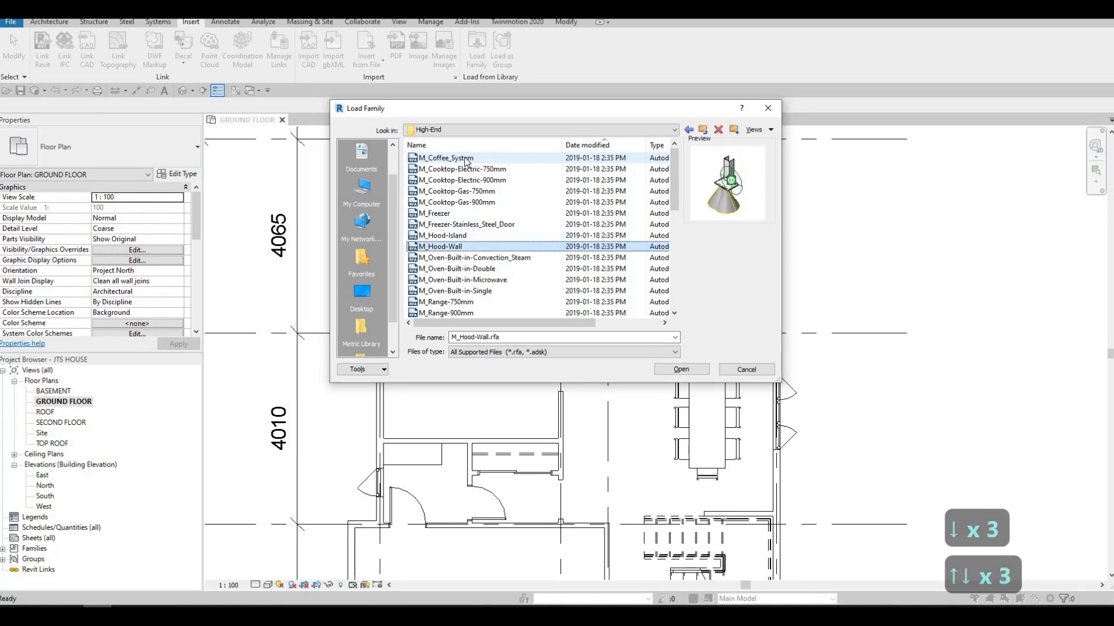
pyautogui.press('Up')
pyautogui.press('Down')
pyautogui.press('Down')
pyautogui.press('Down')
pyautogui.press('Down')
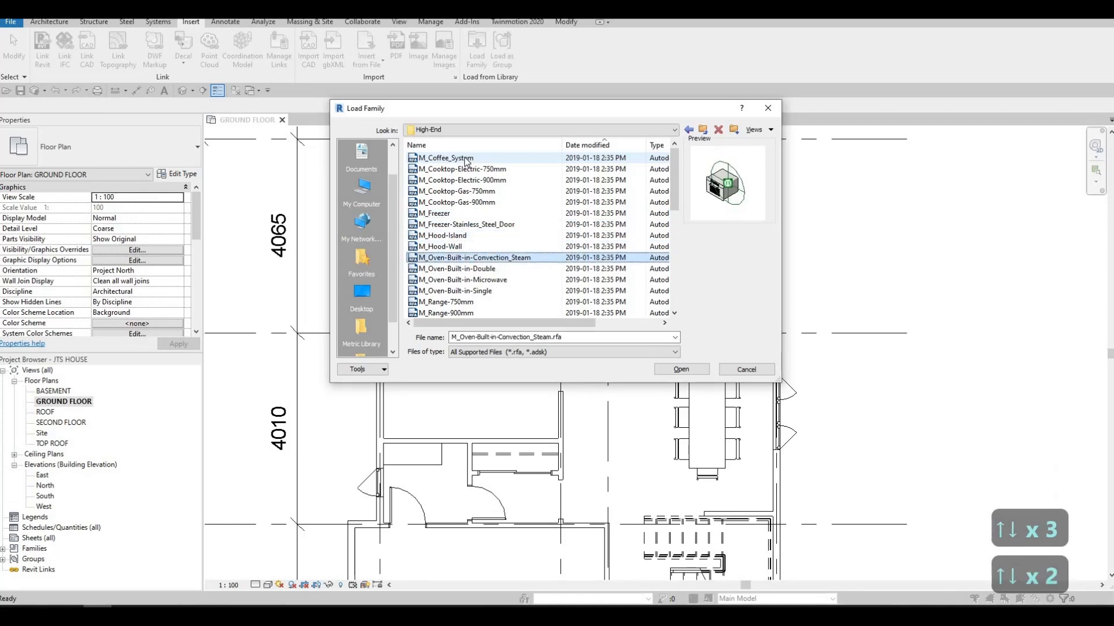
pyautogui.press('Down')
pyautogui.press('Down')
pyautogui.press('Down')
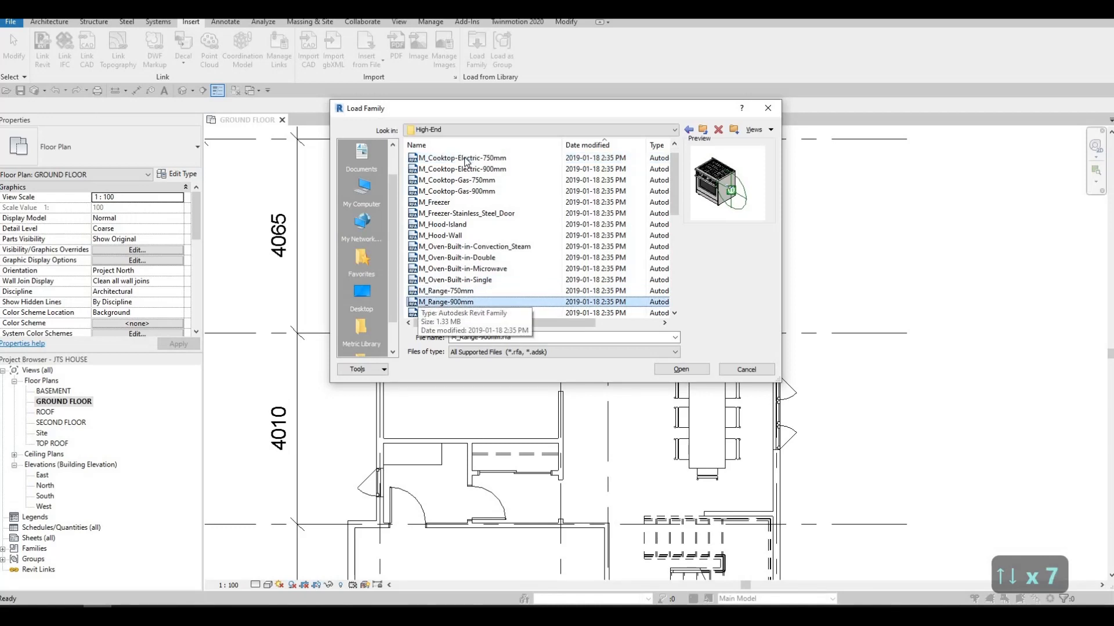
pyautogui.press('Down')
pyautogui.press('Down')
pyautogui.press('Down')
pyautogui.press('Down')
pyautogui.press('Down')
pyautogui.press('Down')
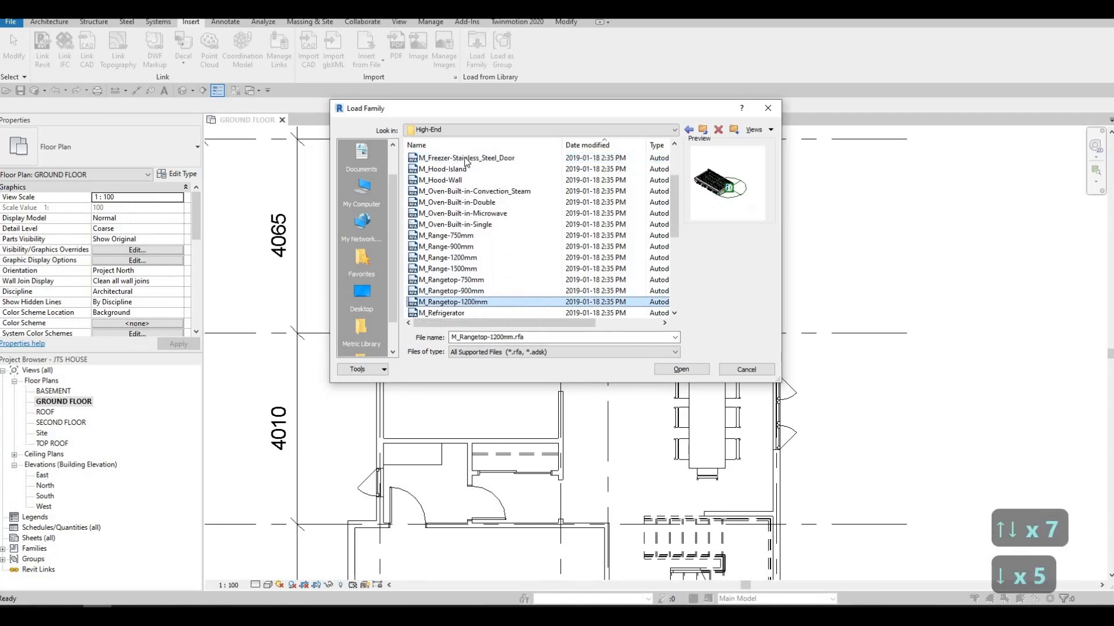
pyautogui.press('Down')
pyautogui.press('Down')
pyautogui.press('Down')
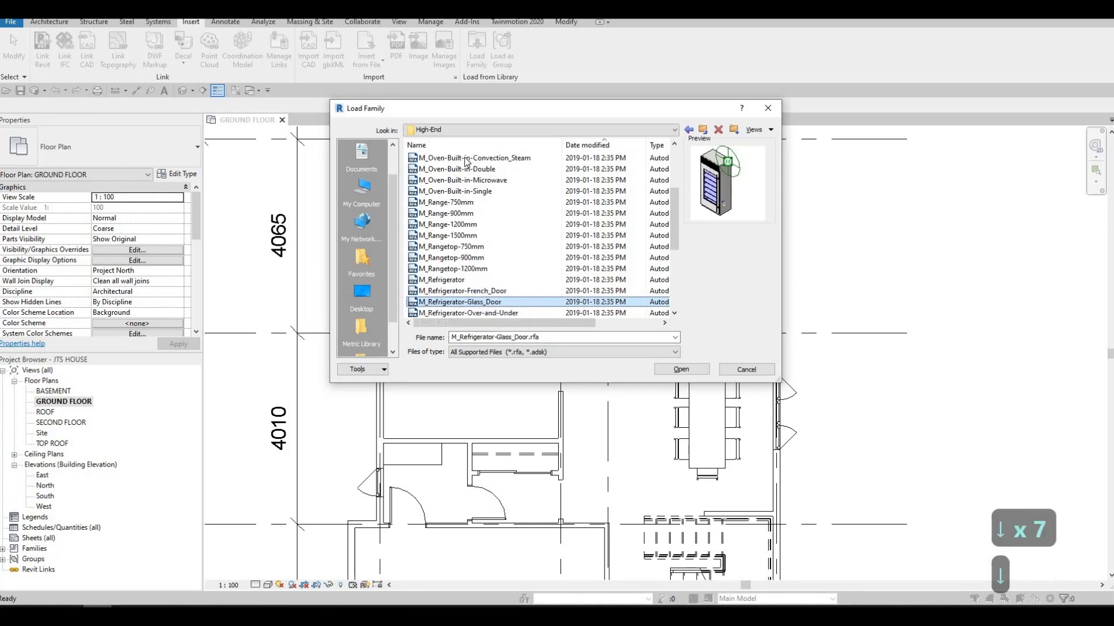
pyautogui.press('Down')
pyautogui.press('Down')
pyautogui.press('Down')
pyautogui.press('Down')
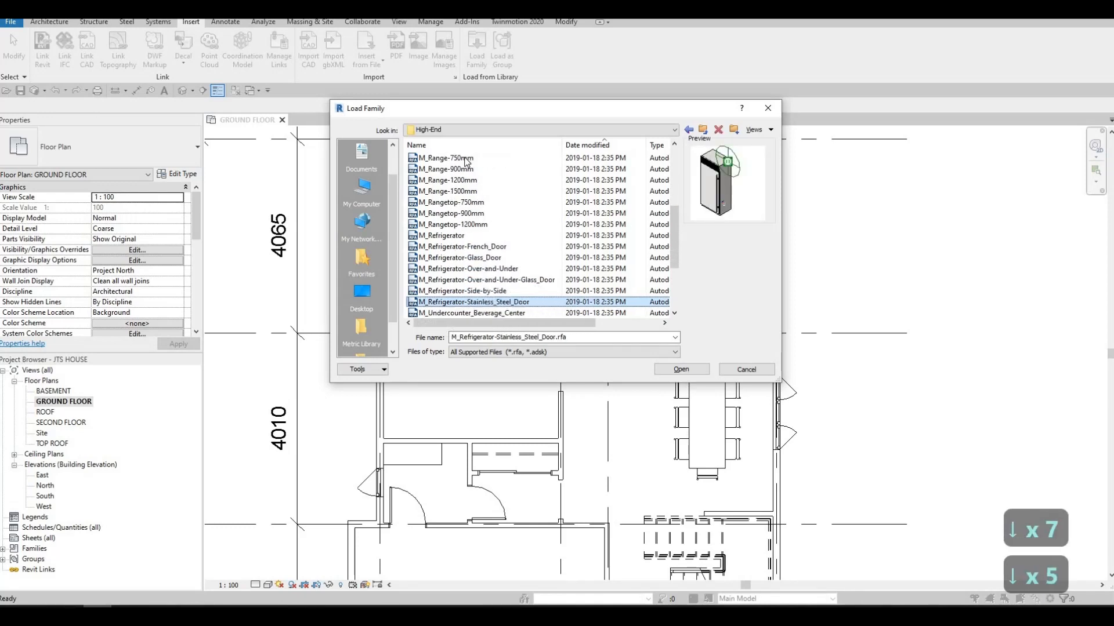
pyautogui.press('Down')
pyautogui.press('Down')
pyautogui.press('Down')
pyautogui.press('Down')
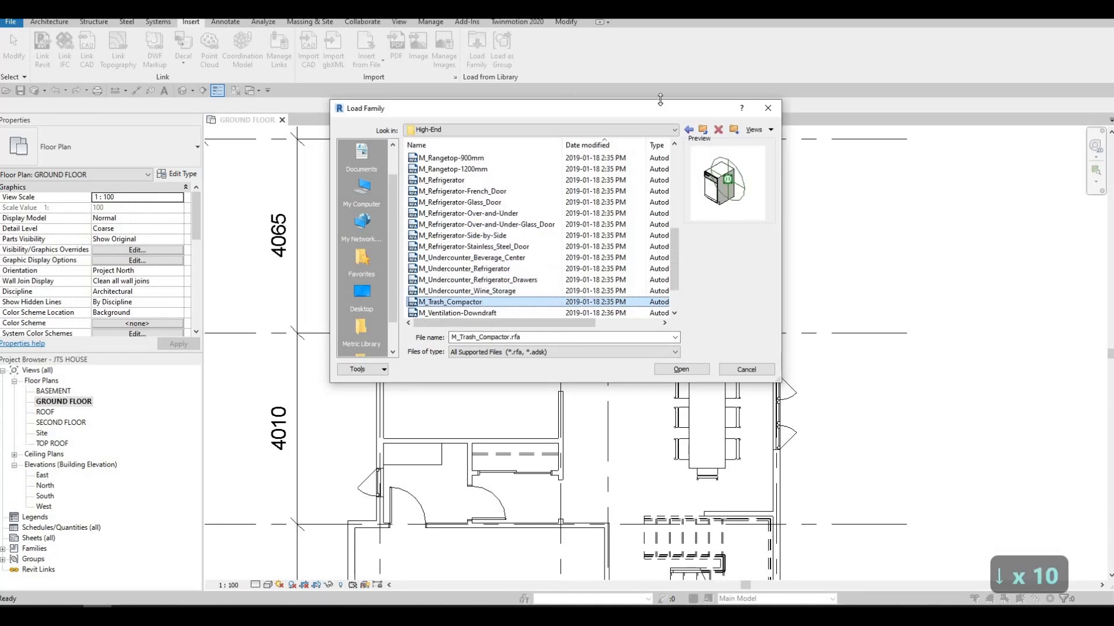
# Leave the appliance folders, open Wall Cabinets under Casework in the Canada library, and preview its upper cabinet families.
pyautogui.click(689, 129)
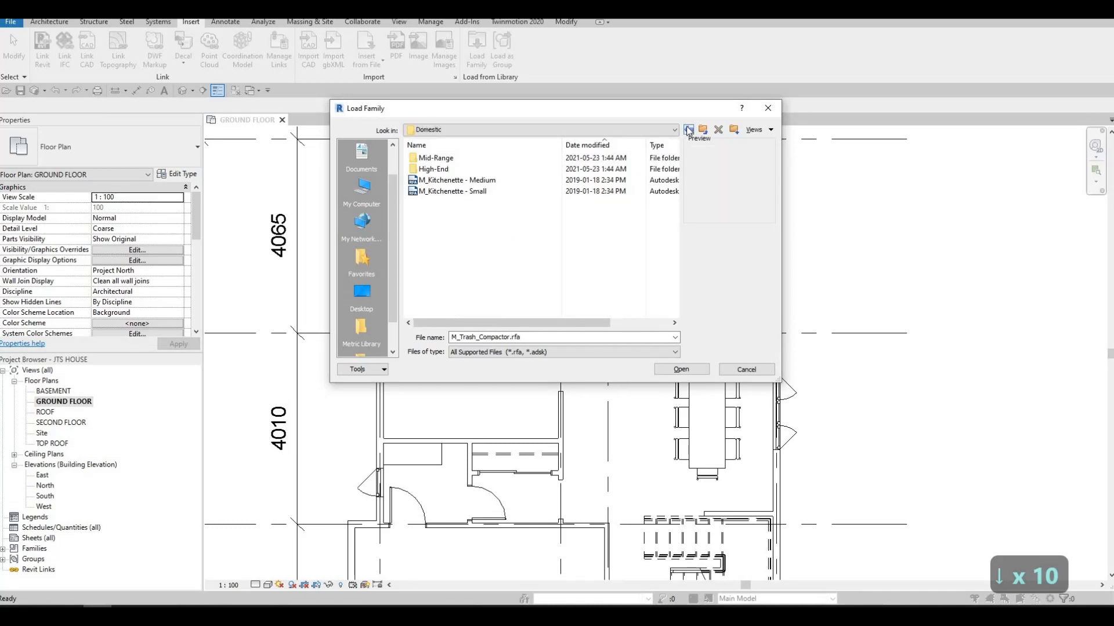
pyautogui.press('BackSpace')
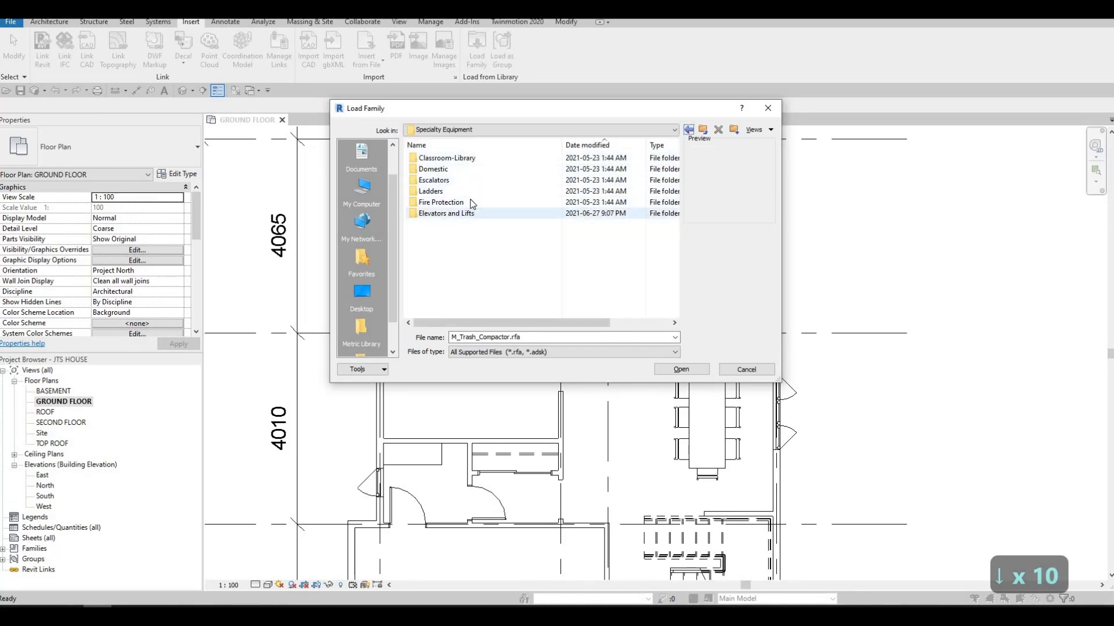
pyautogui.doubleClick(458, 168)
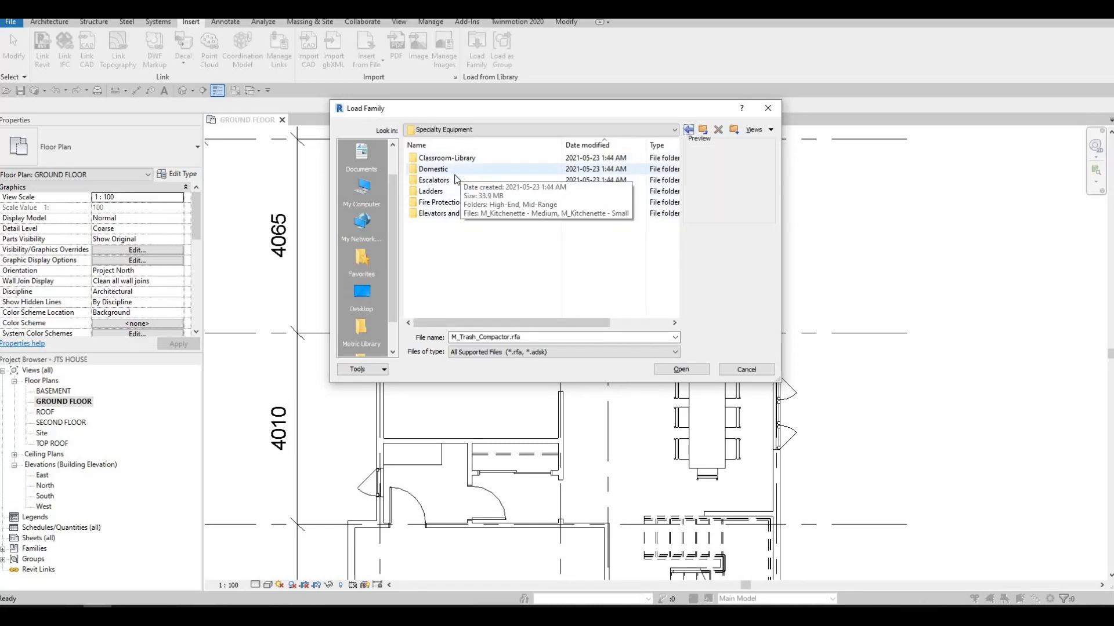
pyautogui.doubleClick(457, 170)
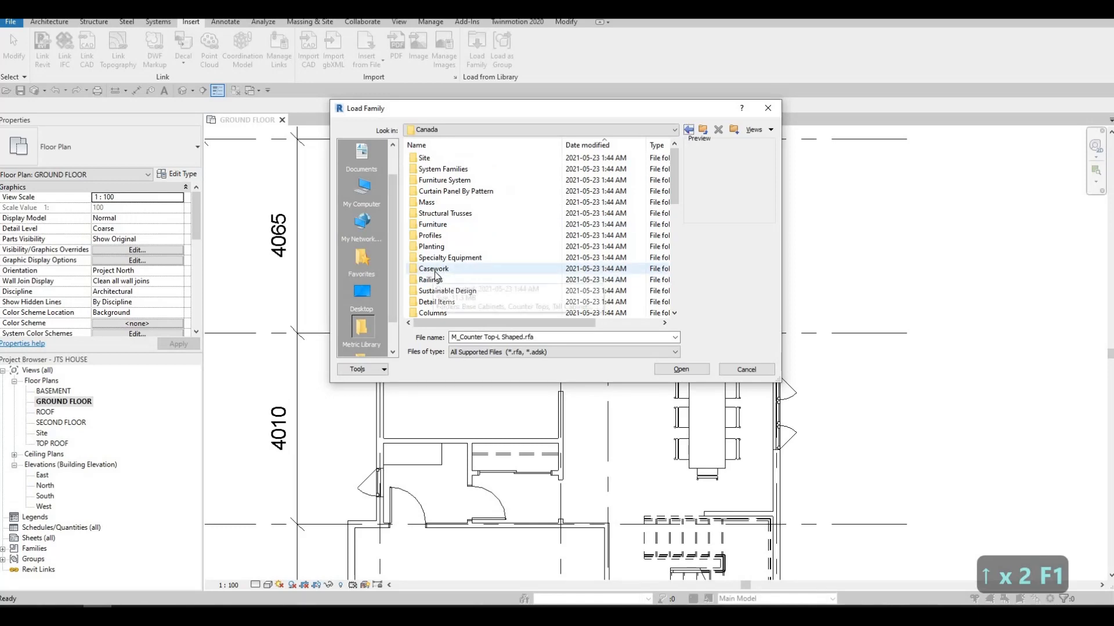
pyautogui.doubleClick(433, 269)
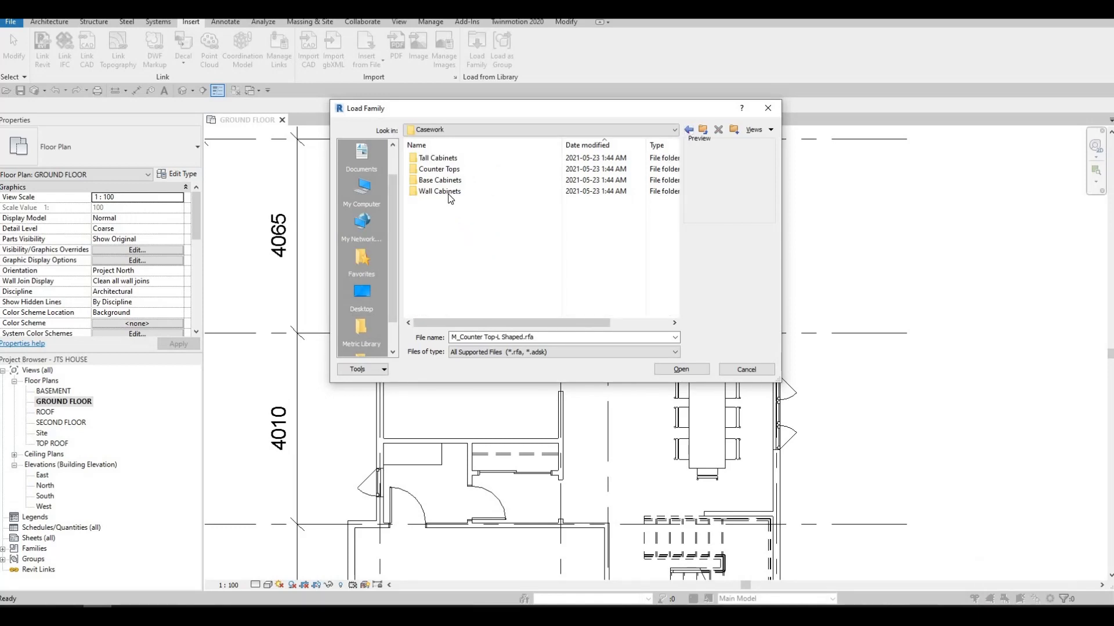
pyautogui.doubleClick(444, 191)
pyautogui.click(458, 224)
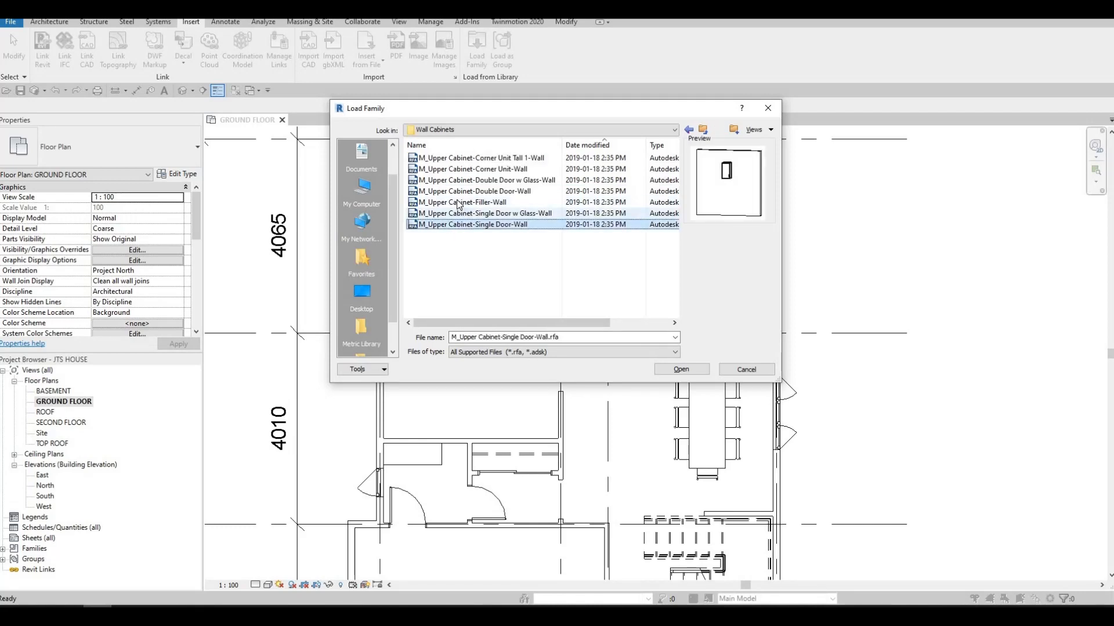
pyautogui.click(458, 213)
pyautogui.click(458, 202)
pyautogui.click(458, 180)
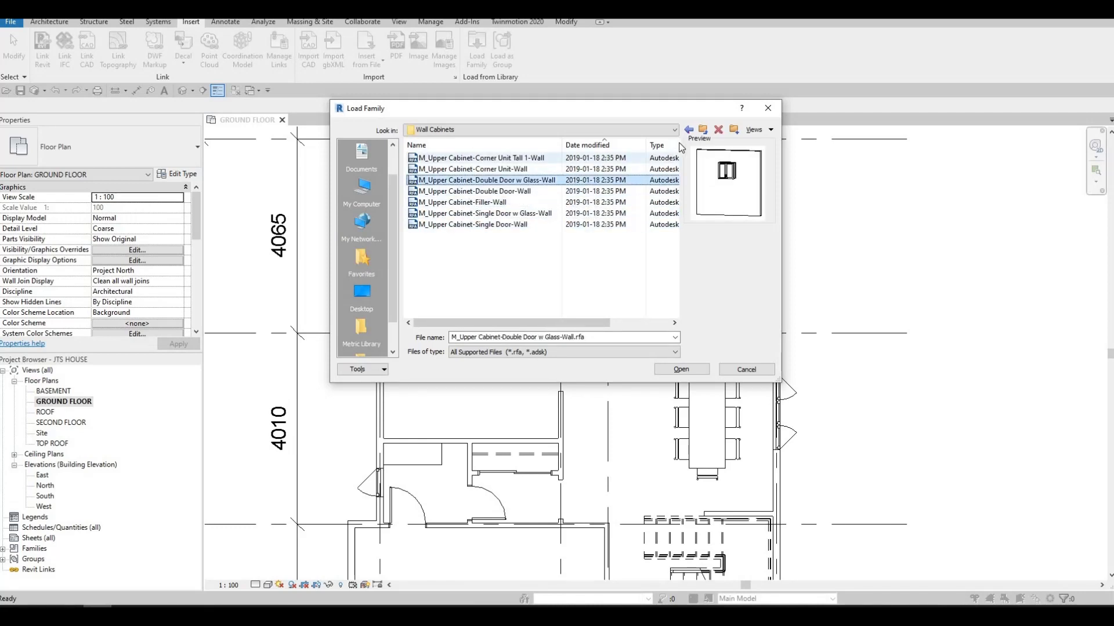
# Preview the Counter Tops families under Casework and load M_Counter Top-L Shaped w Sink.
pyautogui.press('BackSpace')
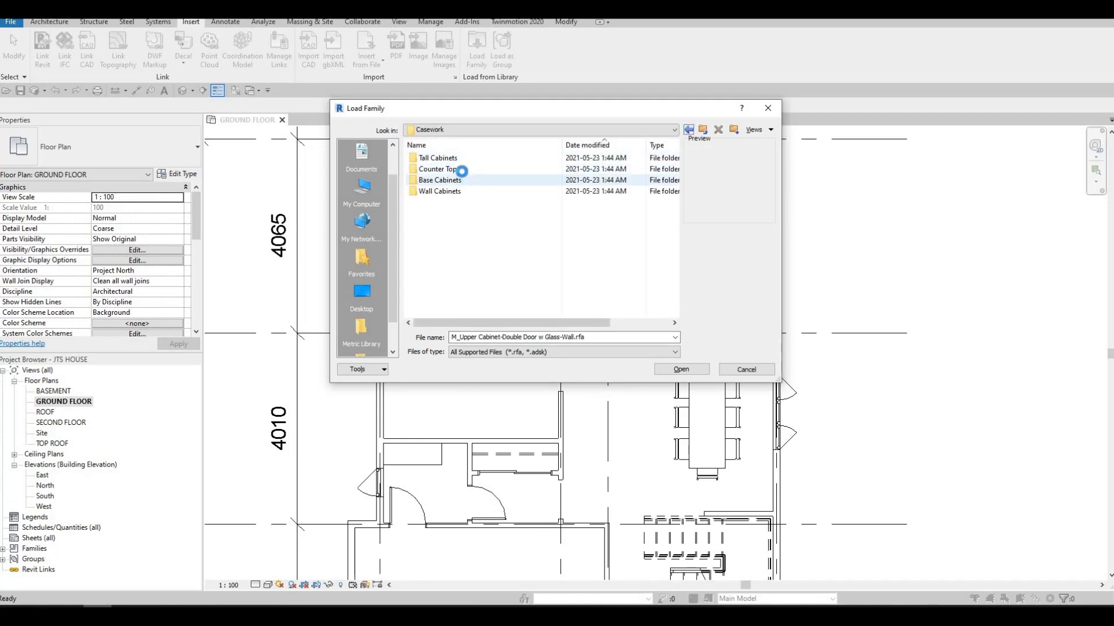
pyautogui.doubleClick(461, 170)
pyautogui.click(462, 160)
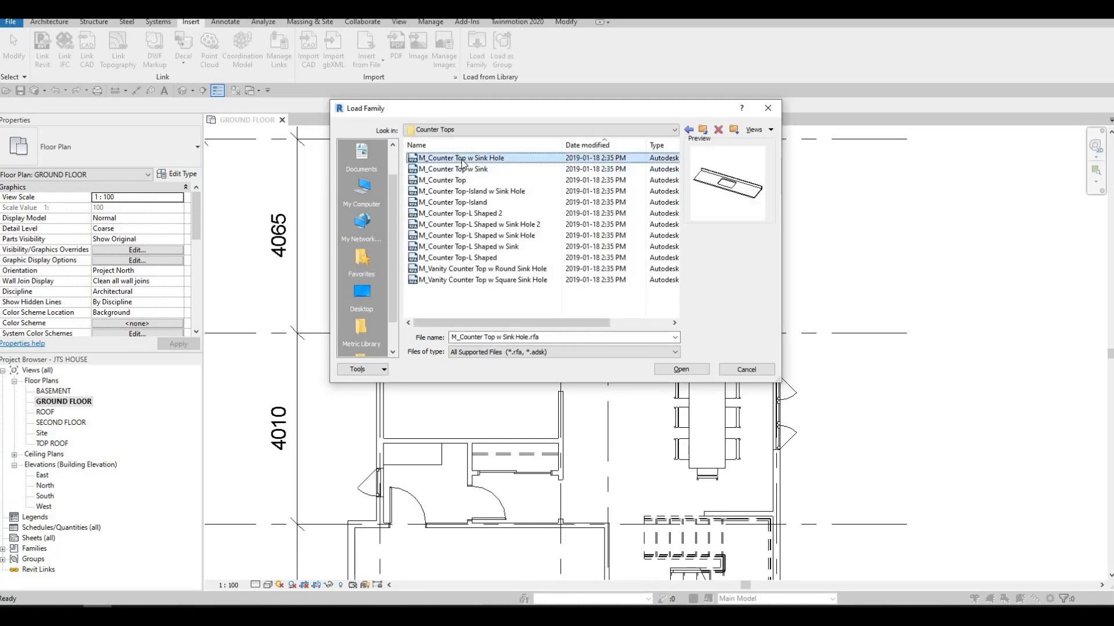
pyautogui.press('Down')
pyautogui.press('Down')
pyautogui.press('Down')
pyautogui.press('Down')
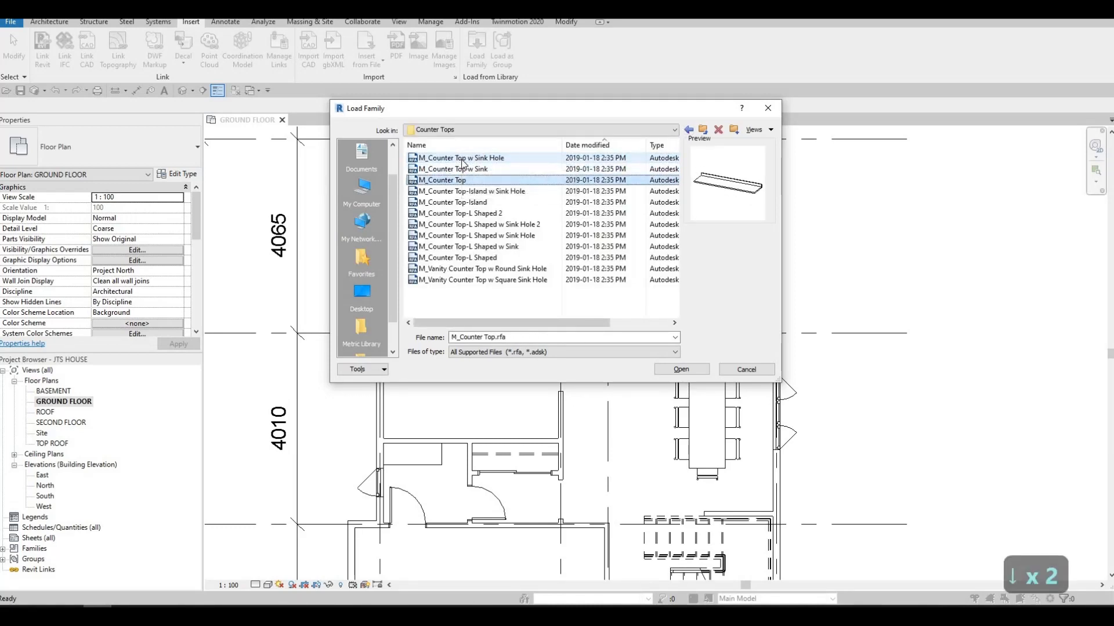
pyautogui.press('Down')
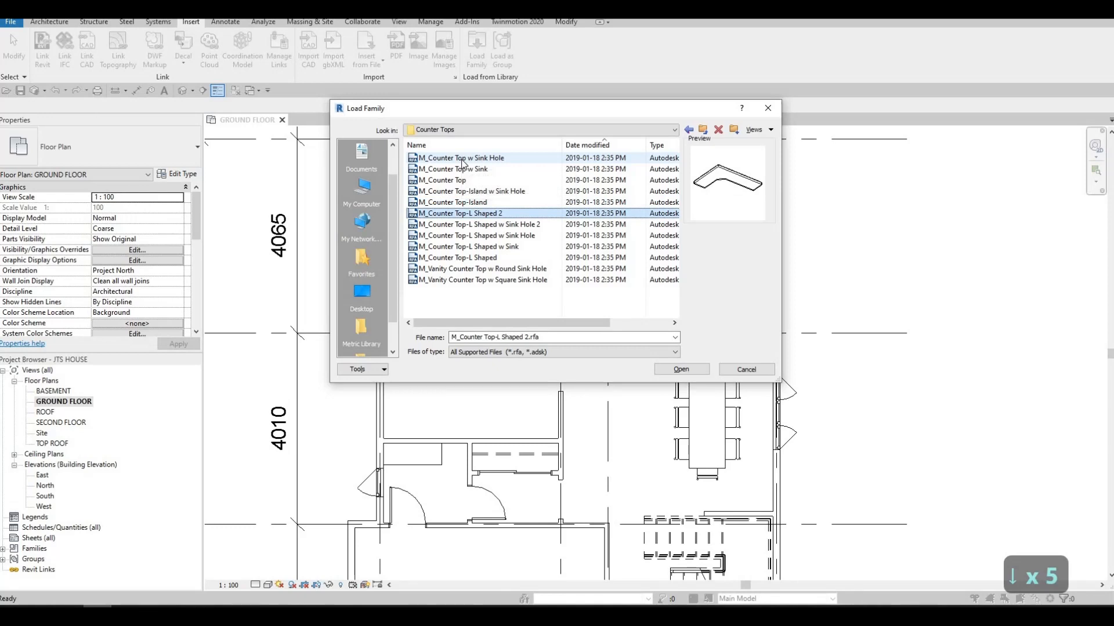
pyautogui.press('Down')
pyautogui.press('Down')
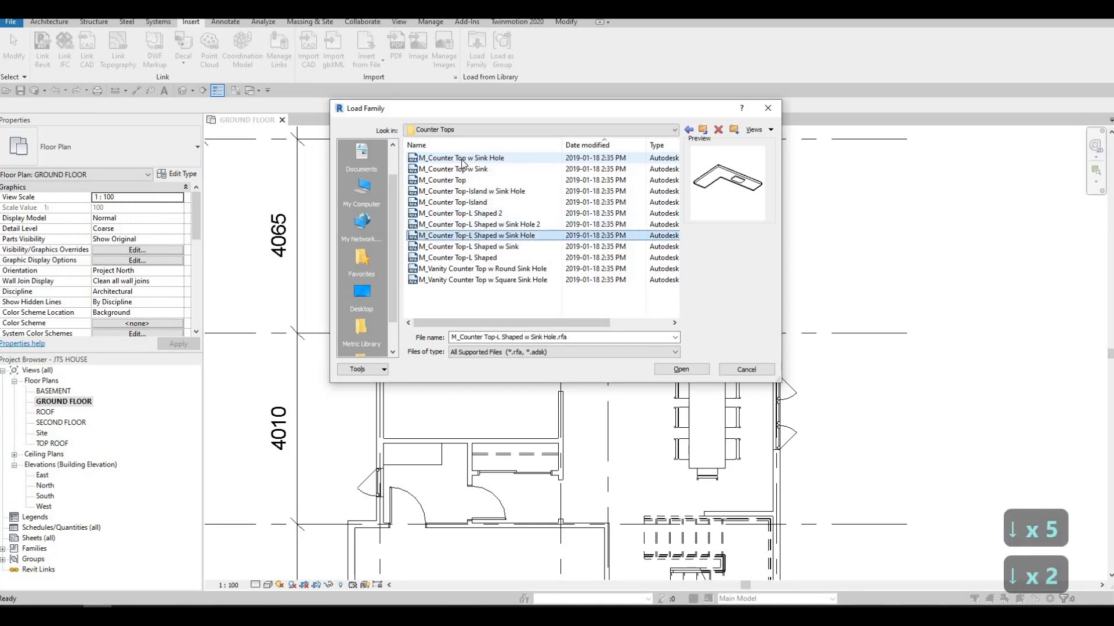
pyautogui.press('Down')
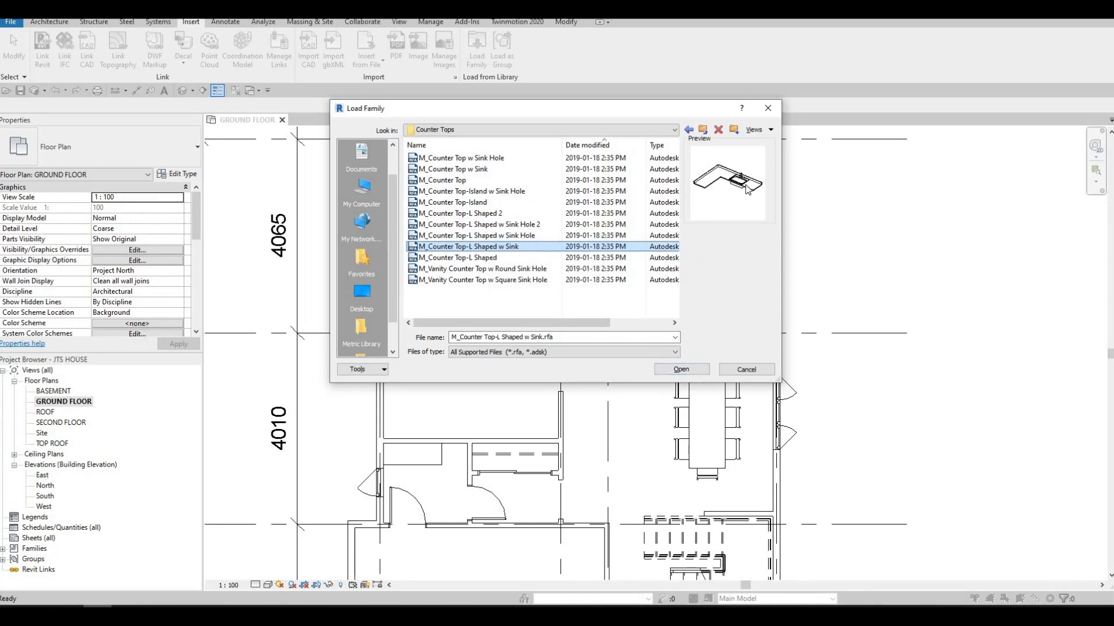
pyautogui.click(682, 371)
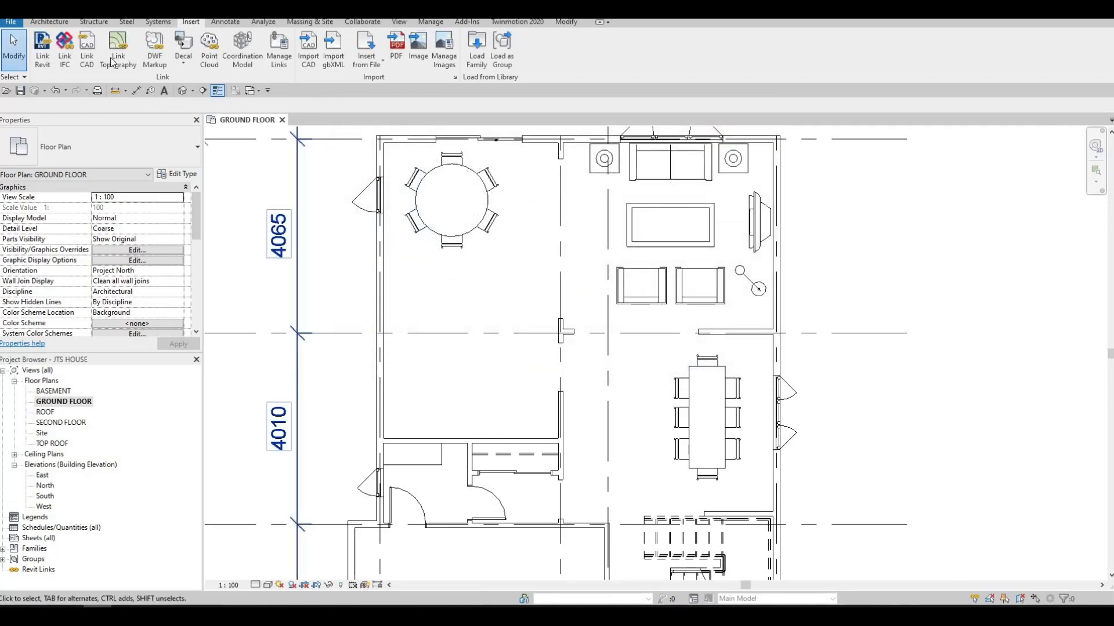
# Place the 600mm Depth L-shaped counter top in the kitchen's lower-left corner, rotated so the sink leg runs along the exterior wall.
pyautogui.click(50, 24)
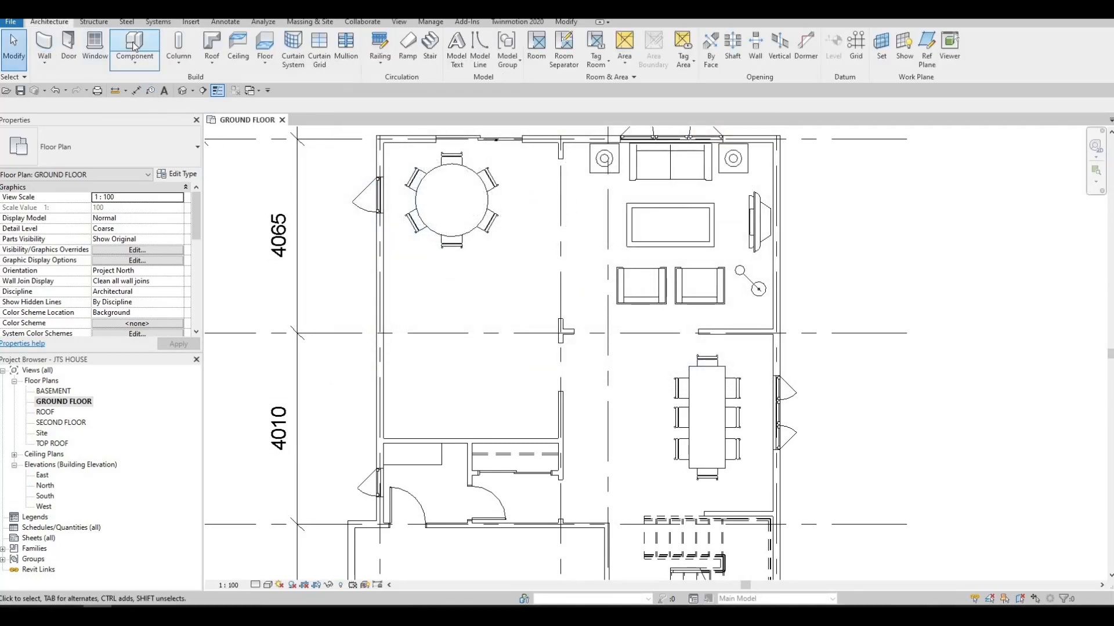
pyautogui.click(135, 47)
pyautogui.scroll(2, 408, 399)
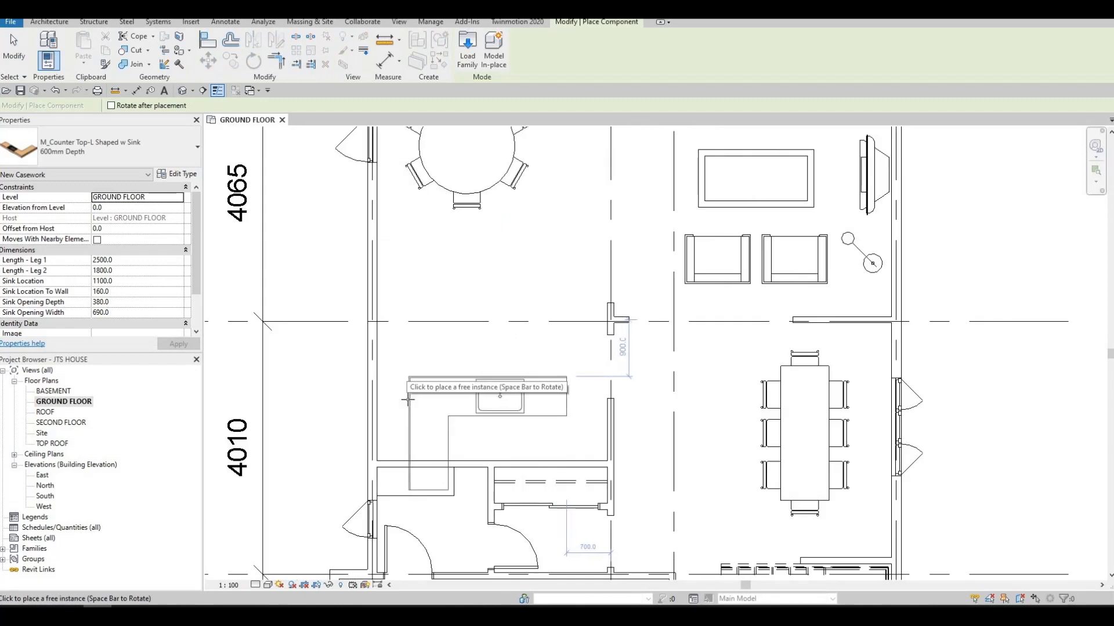
pyautogui.press('space')
pyautogui.click(406, 410)
pyautogui.moveTo(390, 428); pyautogui.dragTo(407, 406, button='middle')
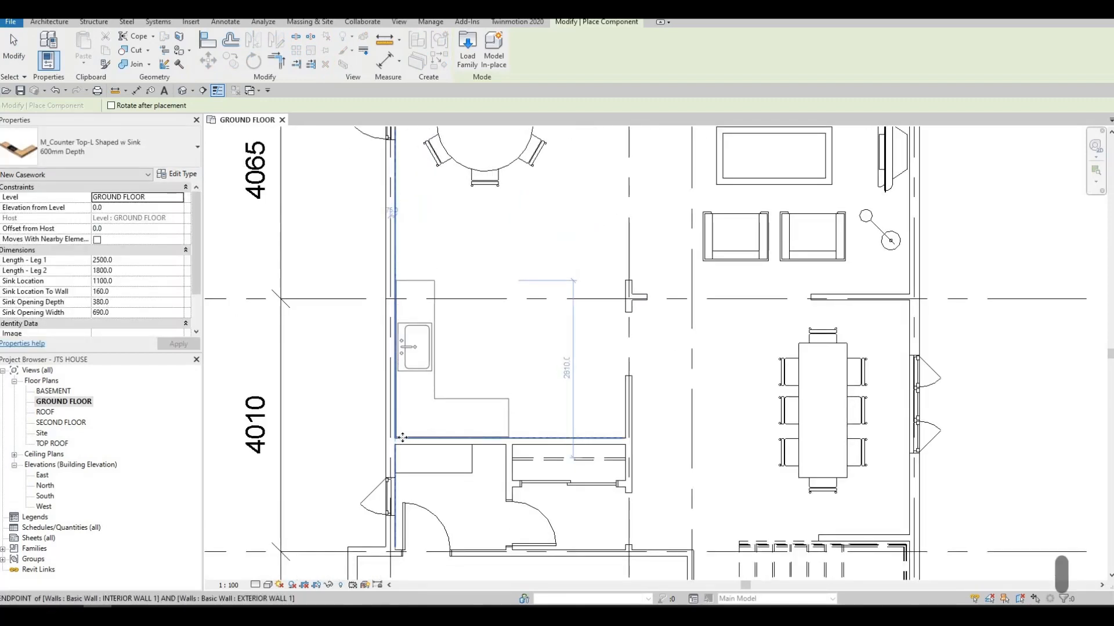
pyautogui.click(490, 411)
pyautogui.press('Escape')
pyautogui.press('Escape')
# Stretch the counter top's sink leg along the exterior wall to a length of about 3470 mm.
pyautogui.moveTo(447, 337); pyautogui.dragTo(396, 351, button='middle')
pyautogui.click(389, 350)
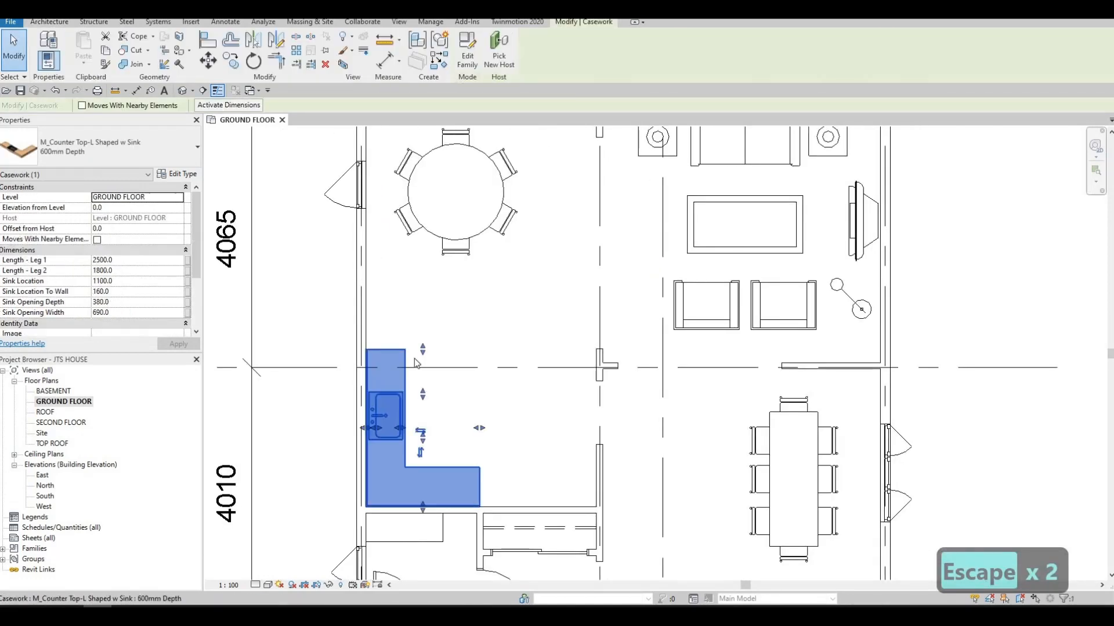
pyautogui.moveTo(425, 312); pyautogui.dragTo(424, 292)
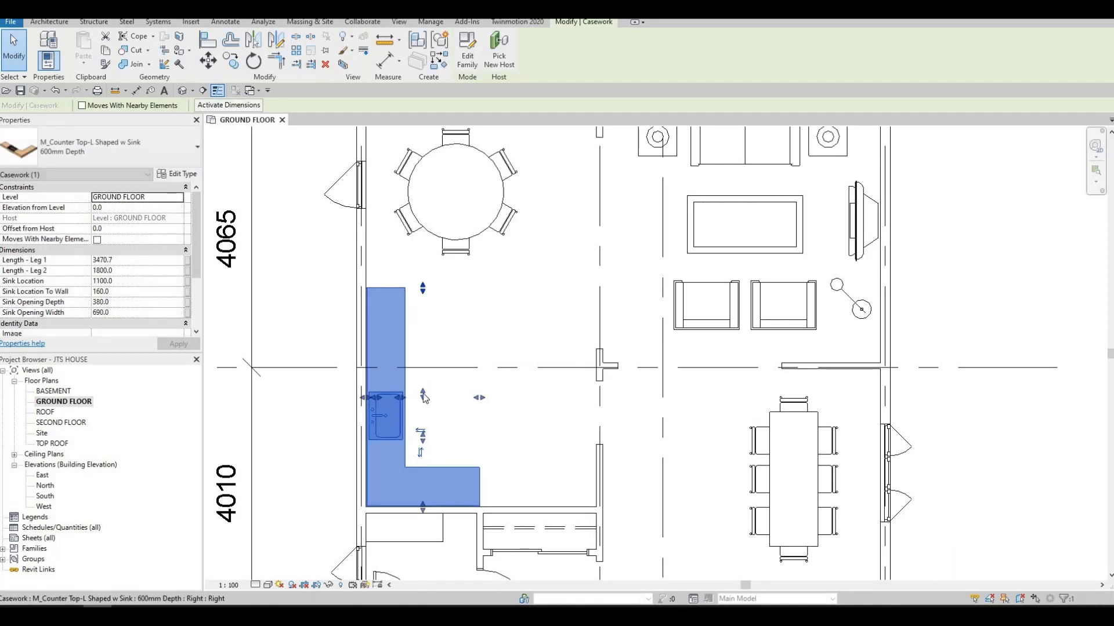
pyautogui.press('Escape')
# Lengthen the counter top's shorter leg along the interior wall, toward the kitchen's right-hand wall.
pyautogui.moveTo(410, 390); pyautogui.dragTo(405, 372, button='middle')
pyautogui.click(389, 387)
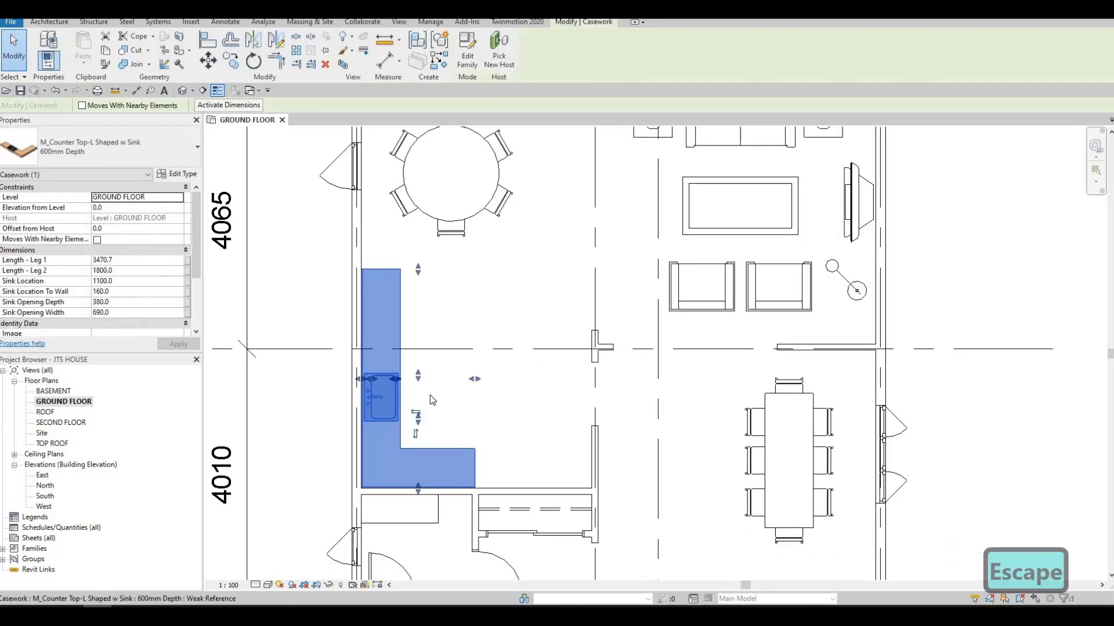
pyautogui.press('Escape')
pyautogui.click(475, 465)
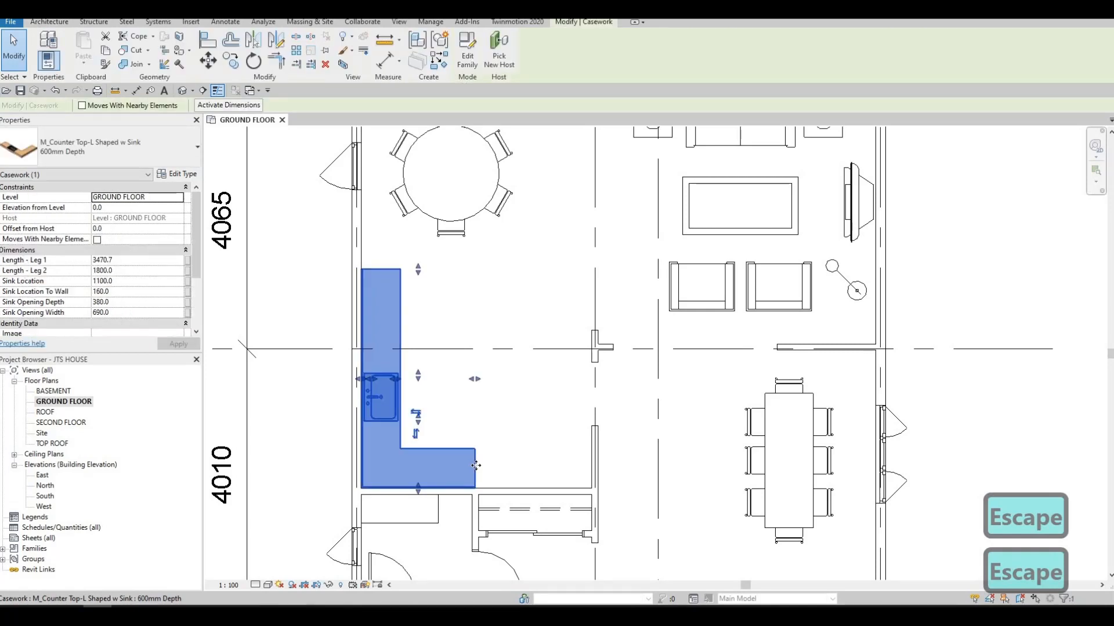
pyautogui.moveTo(474, 378); pyautogui.dragTo(529, 467)
pyautogui.press('Escape')
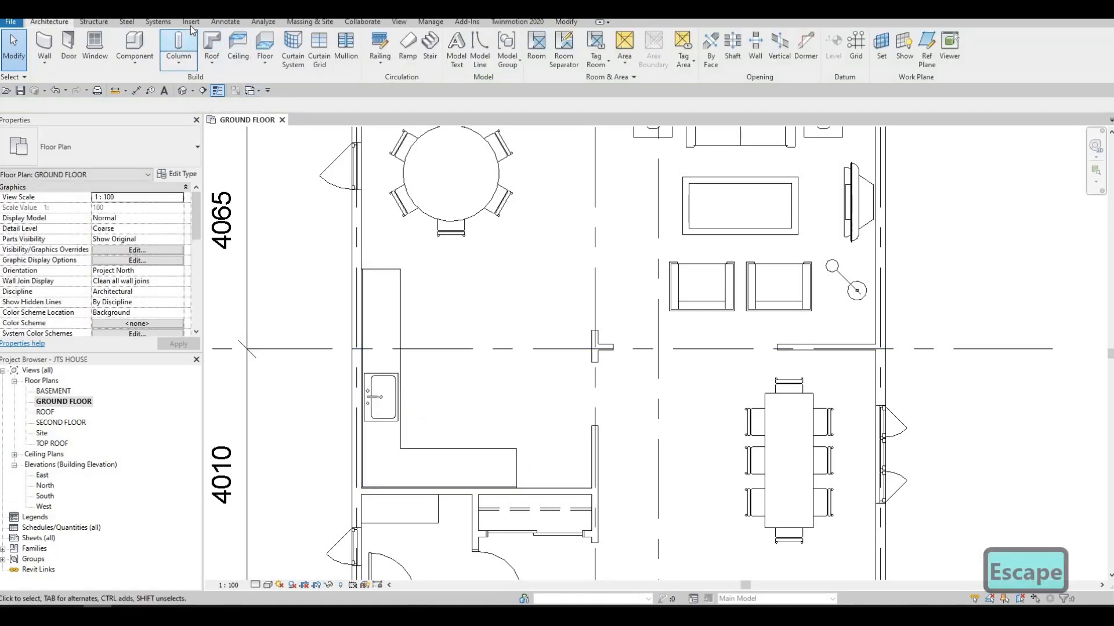
# Start loading a family and browse the Canada library to Specialty Equipment > Domestic > Mid-Range.
pyautogui.scroll(-4, 487, 69)
pyautogui.click(476, 47)
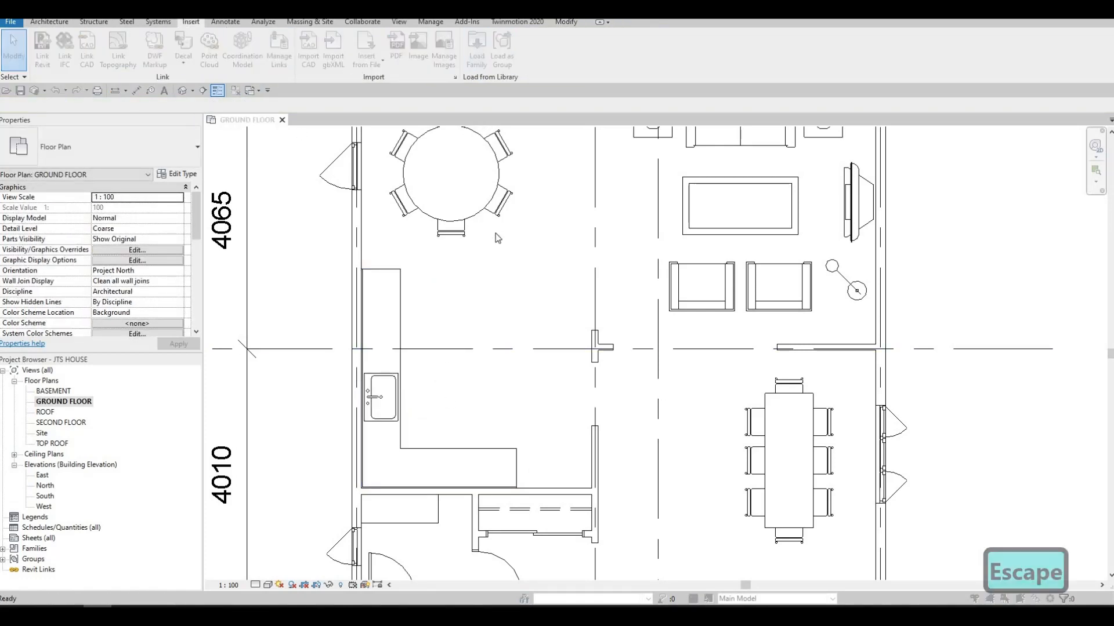
pyautogui.click(673, 133)
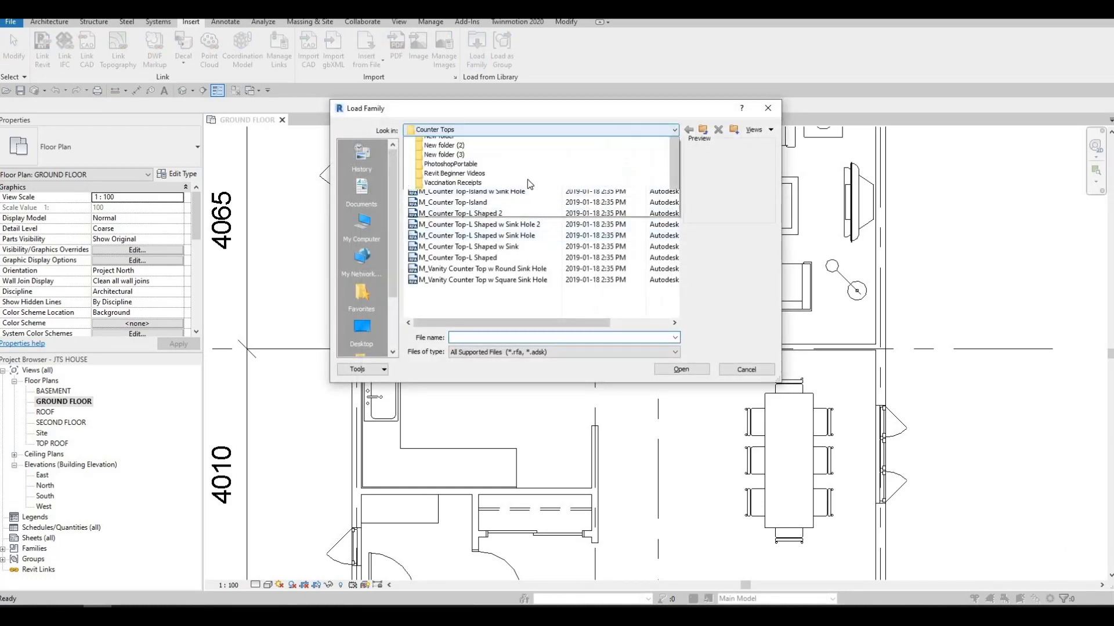
pyautogui.press('Return')
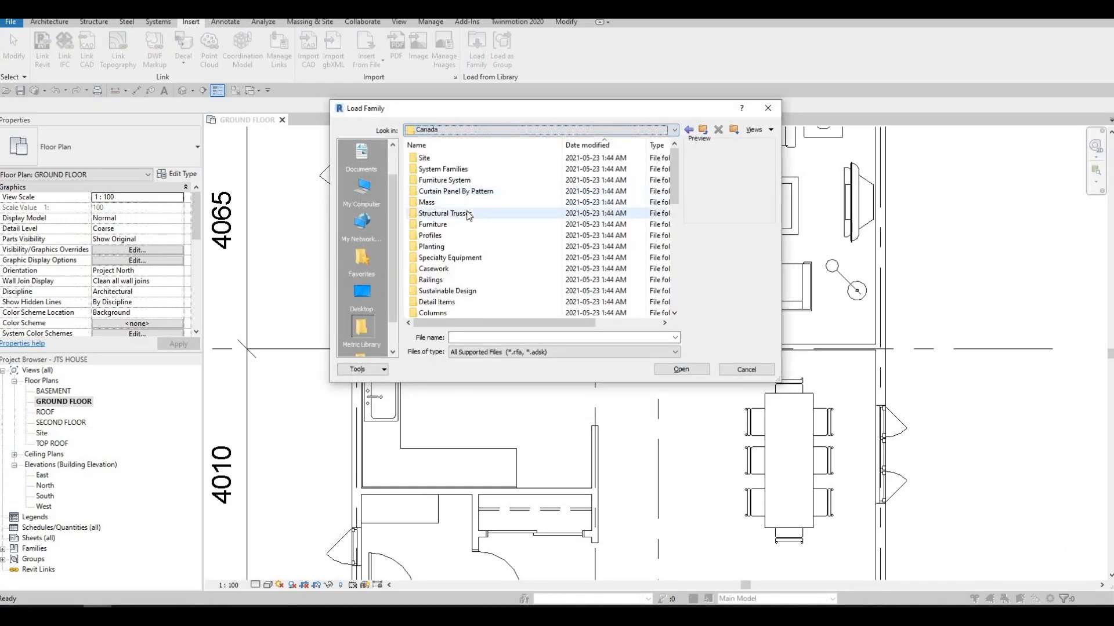
pyautogui.doubleClick(457, 259)
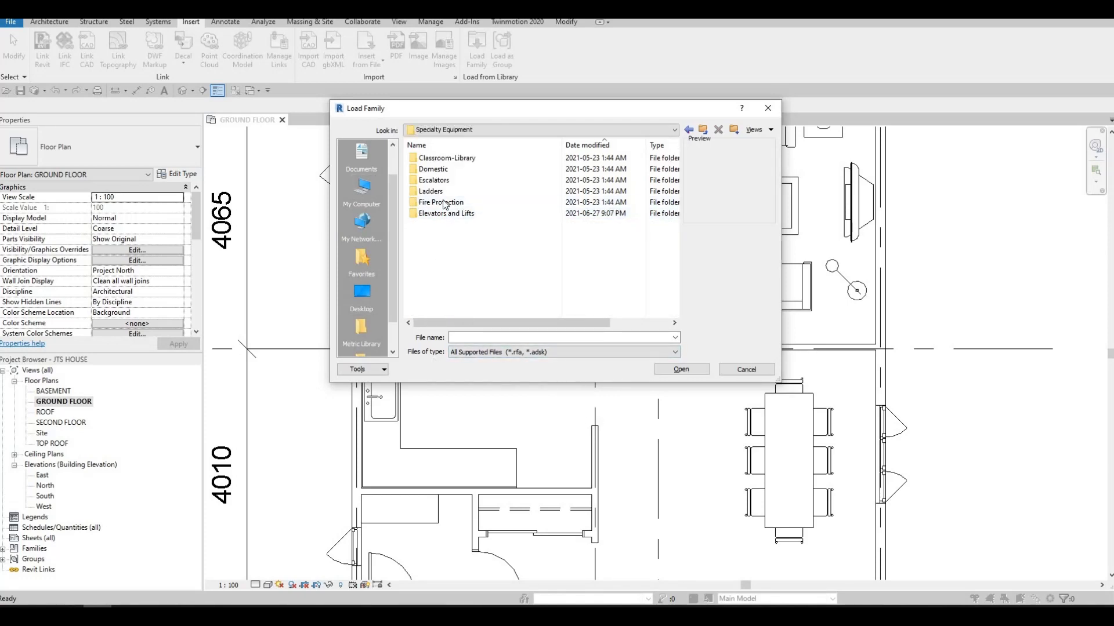
pyautogui.doubleClick(440, 172)
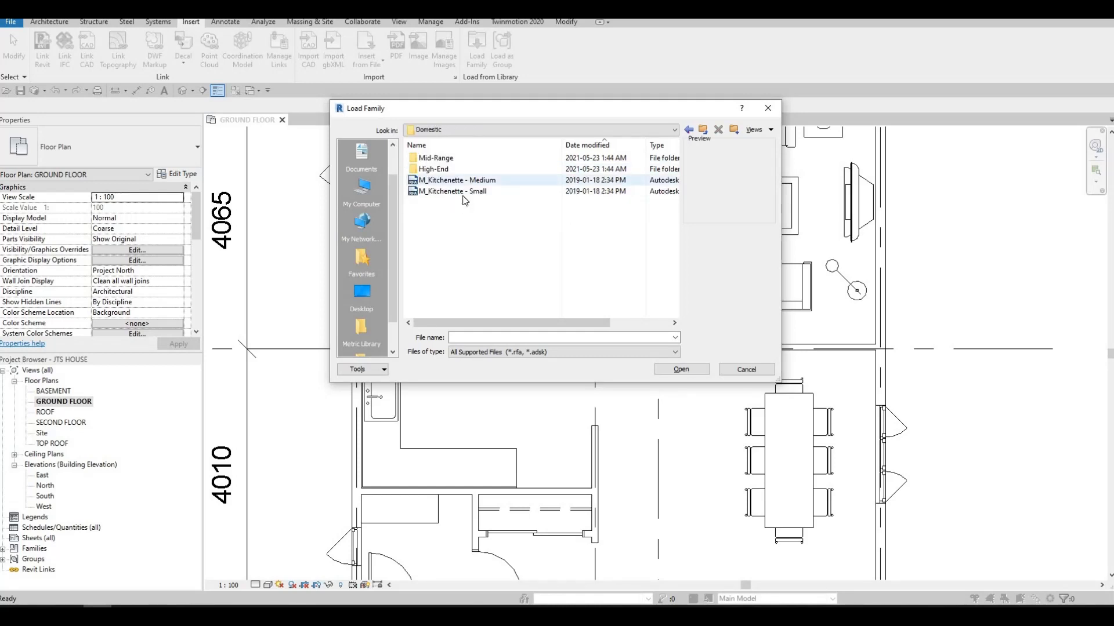
pyautogui.doubleClick(444, 161)
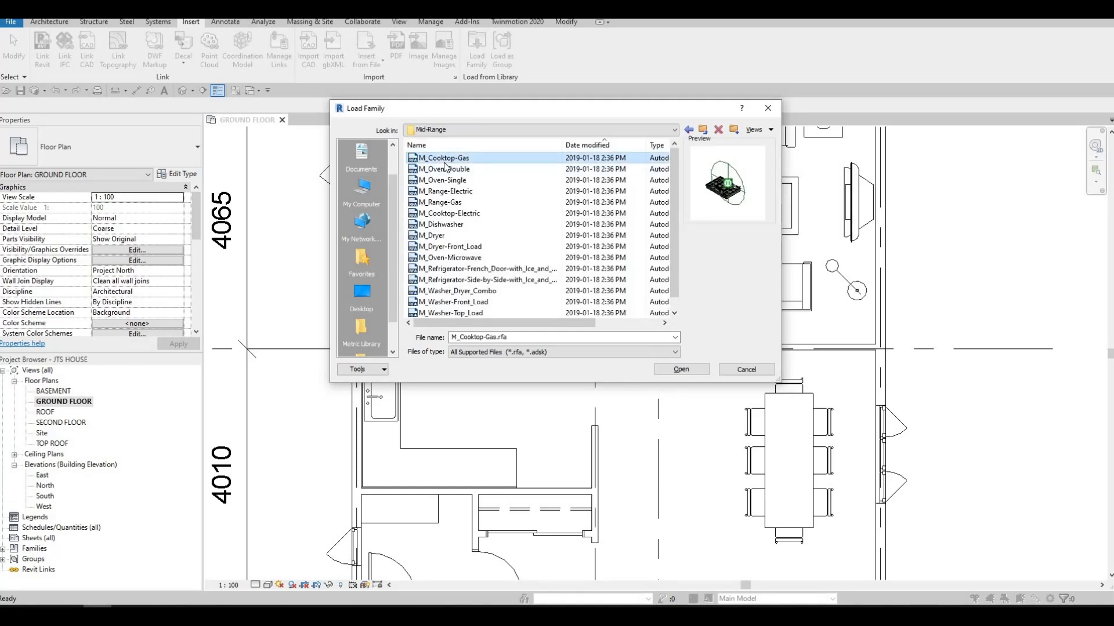
# Preview the Mid-Range appliance families and load M_Refrigerator-French_Door-with_Ice_and_Water_Dispenser.
pyautogui.press('Down')
pyautogui.press('Down')
pyautogui.press('Up')
pyautogui.press('Down')
pyautogui.press('Down')
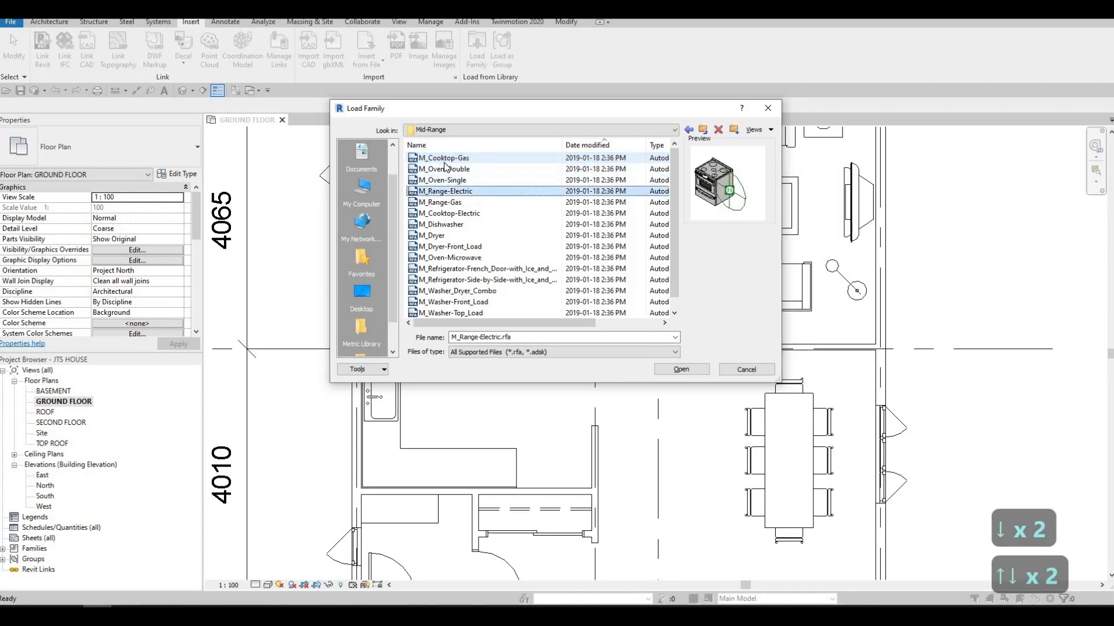
pyautogui.press('Down')
pyautogui.press('Down')
pyautogui.press('Down')
pyautogui.press('Down')
pyautogui.press('Down')
pyautogui.press('Down')
pyautogui.press('Down')
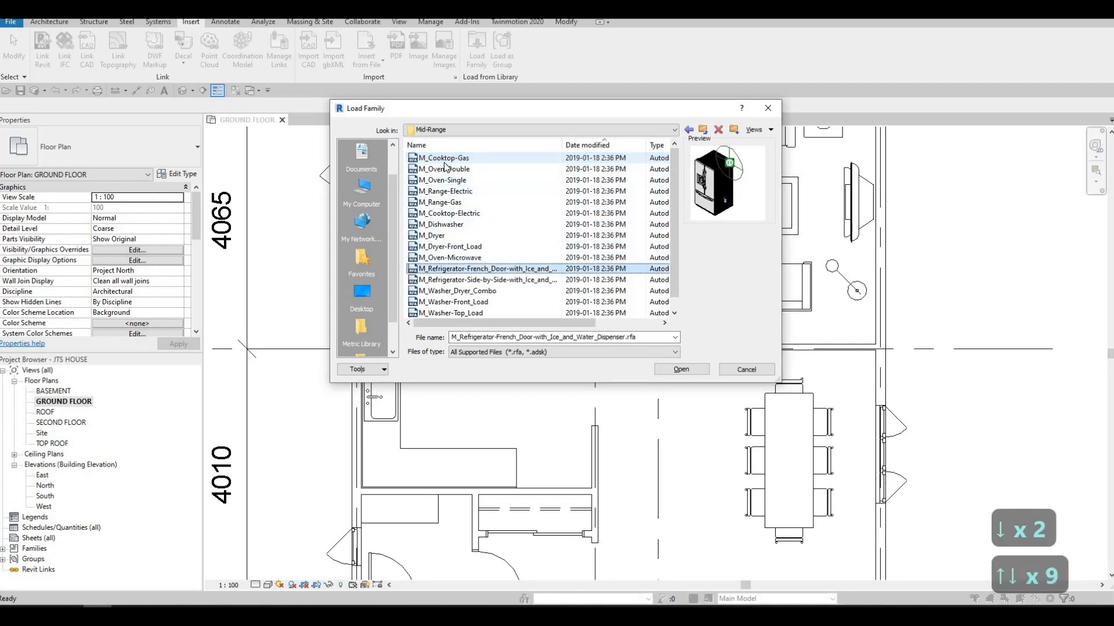
pyautogui.press('Down')
pyautogui.press('Up')
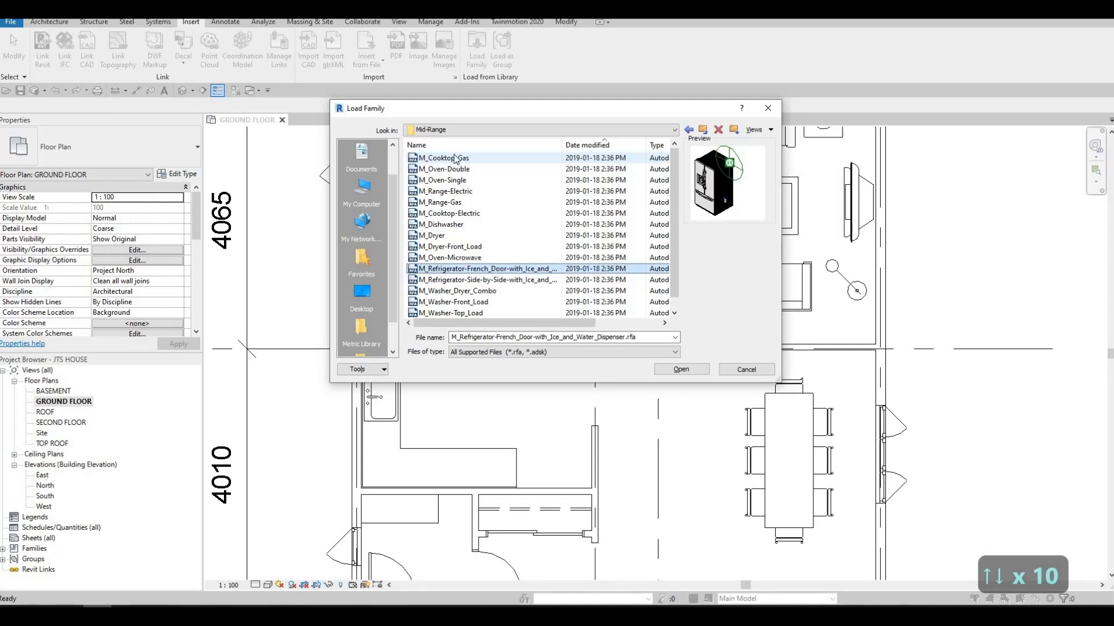
pyautogui.click(667, 370)
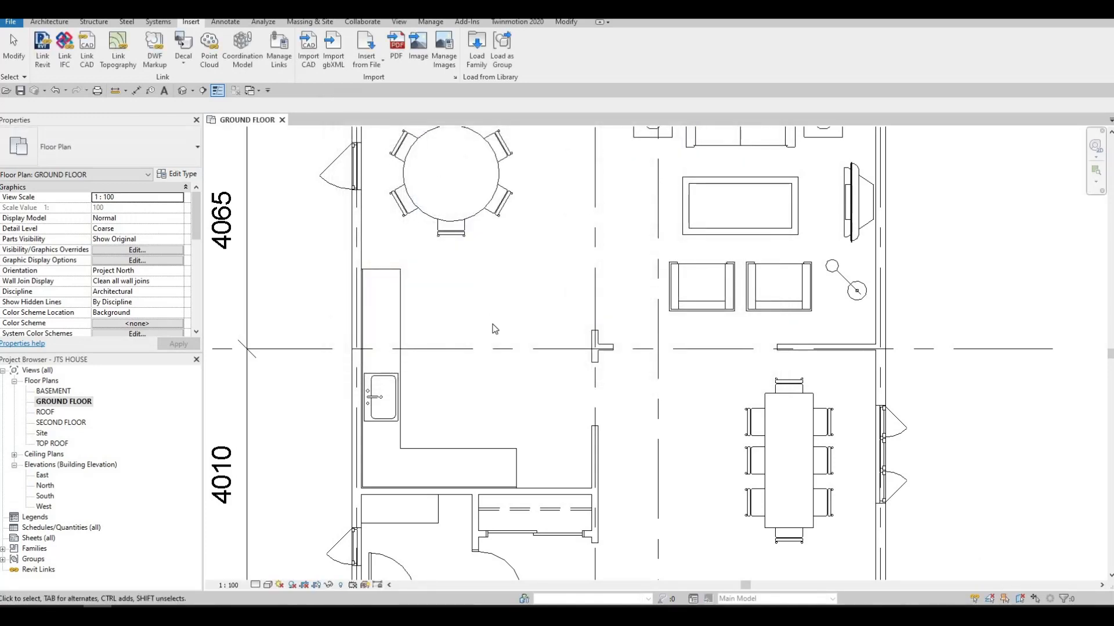
# Place the 900mm French door refrigerator against the kitchen's lower interior wall, between the counter top's end and the right-hand wall, rotated to face the kitchen.
pyautogui.scroll(4, 142, 45)
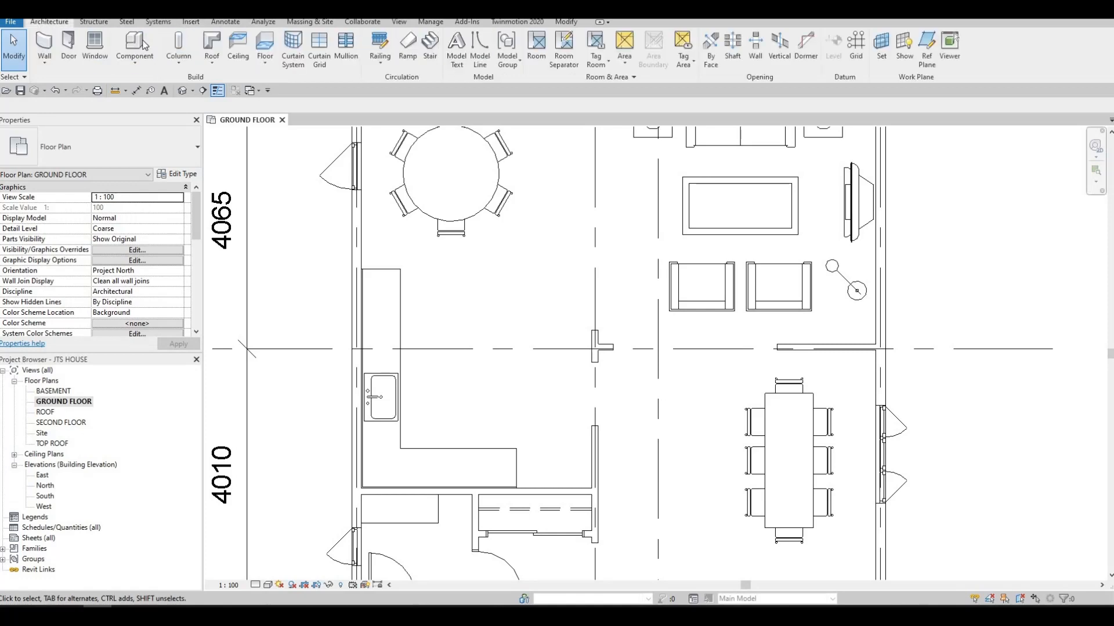
pyautogui.press('c')
pyautogui.press('m')
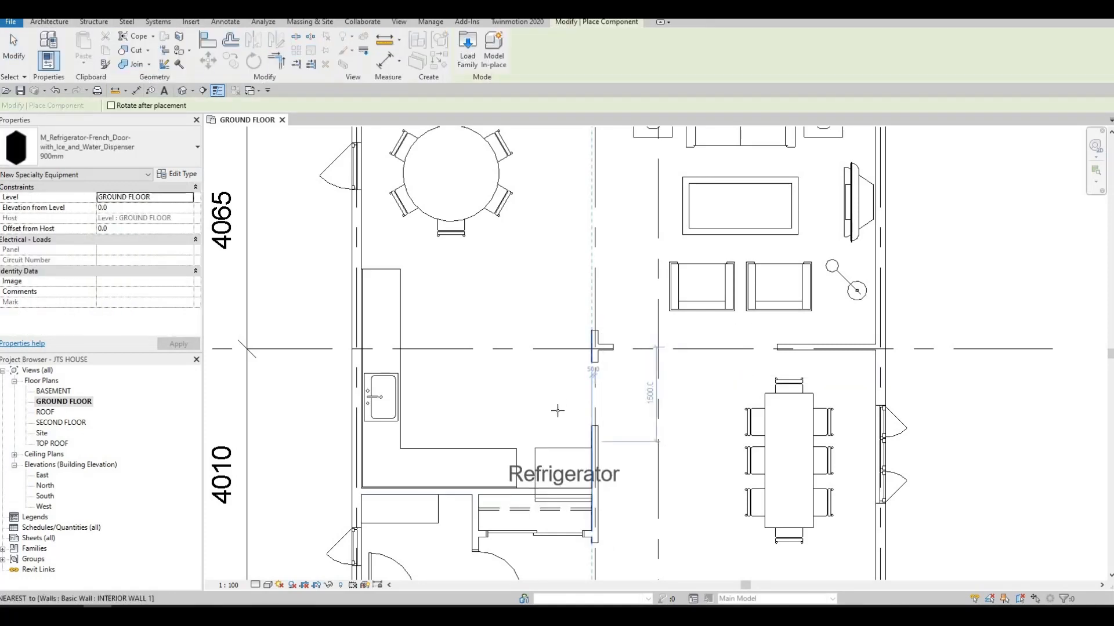
pyautogui.scroll(1, 555, 420)
pyautogui.press('space')
pyautogui.press('space')
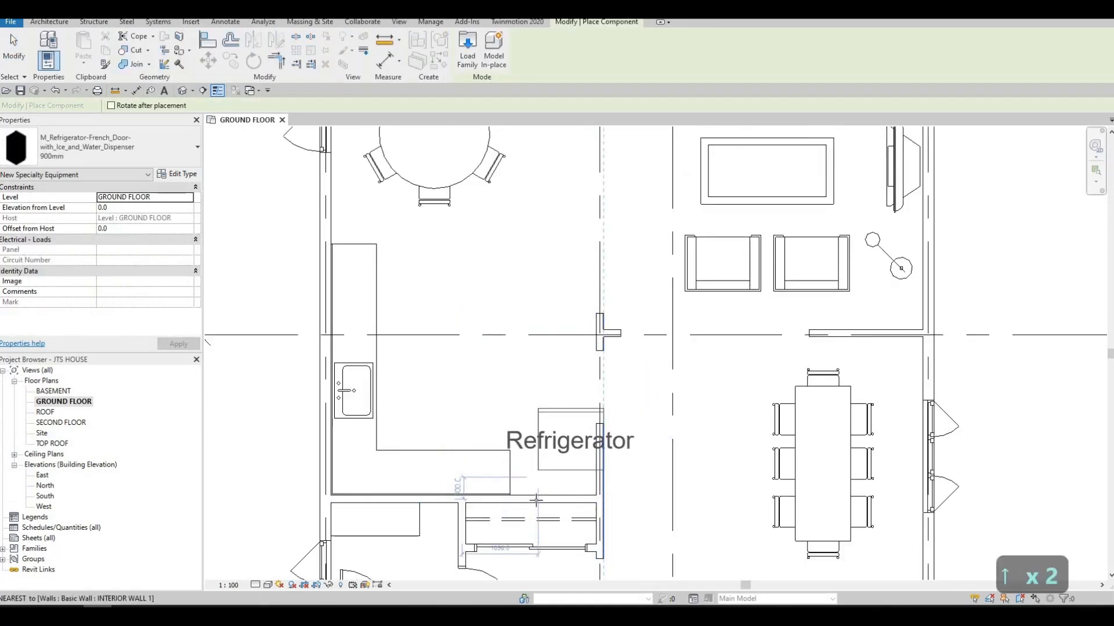
pyautogui.scroll(2, 566, 485)
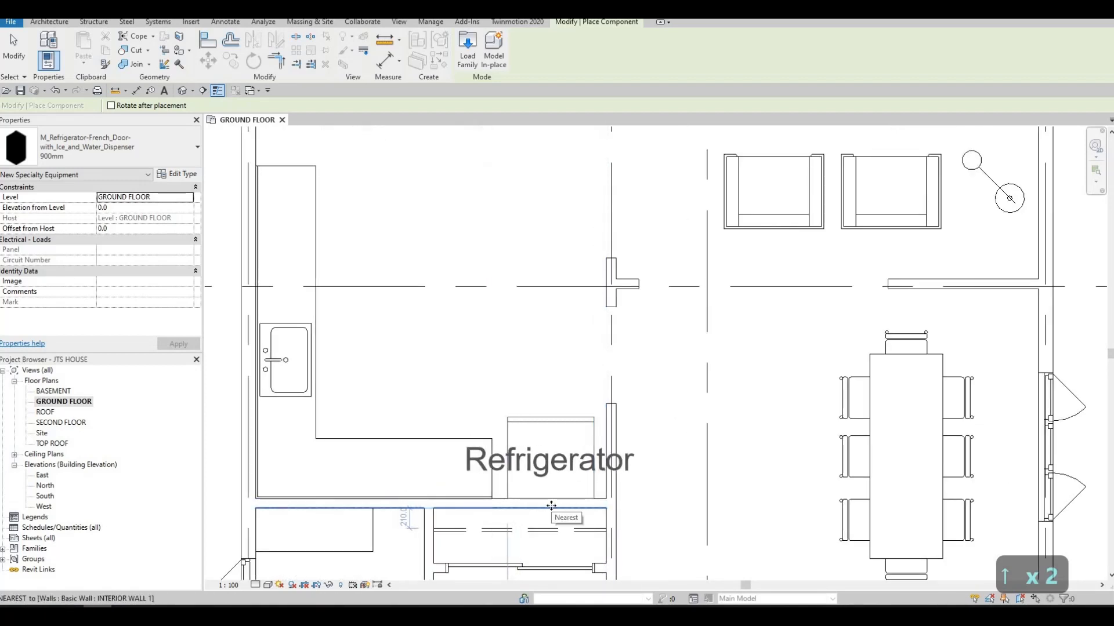
pyautogui.press('Escape')
pyautogui.press('Escape')
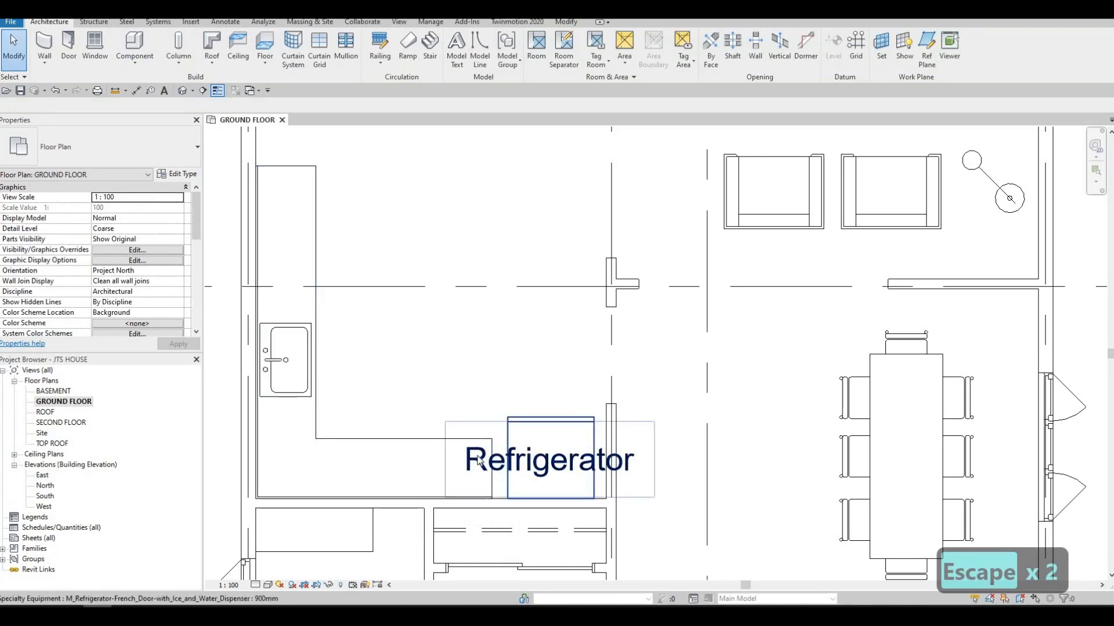
# Try to stretch the counter top's sink opening along the exterior wall to a width of about 1405 mm.
pyautogui.moveTo(495, 458); pyautogui.dragTo(504, 462, button='middle')
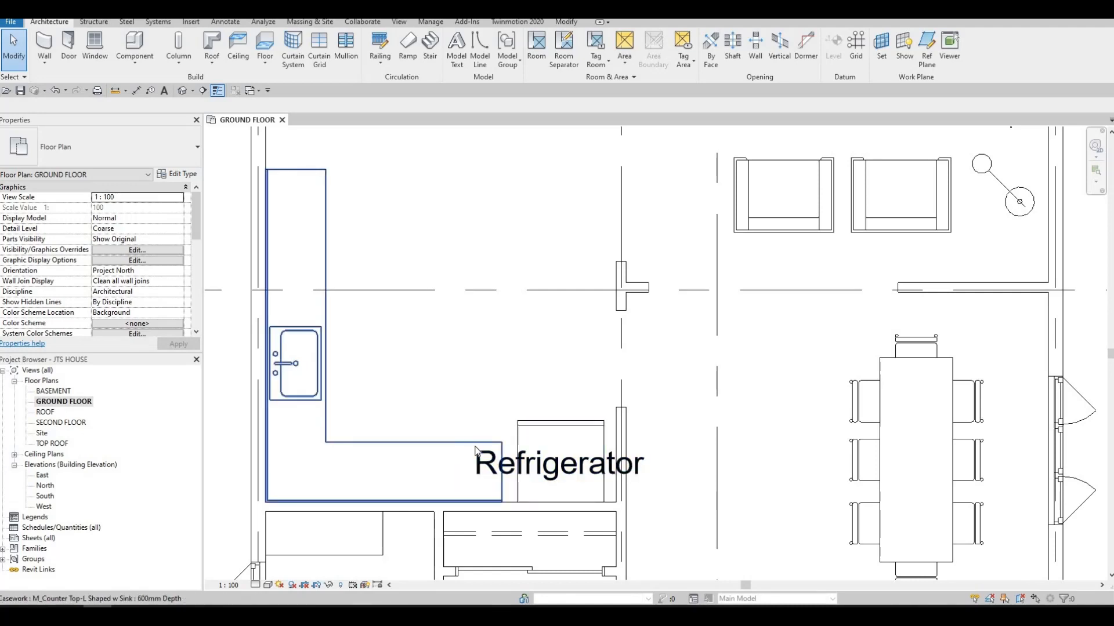
pyautogui.moveTo(336, 279); pyautogui.dragTo(364, 313, button='middle')
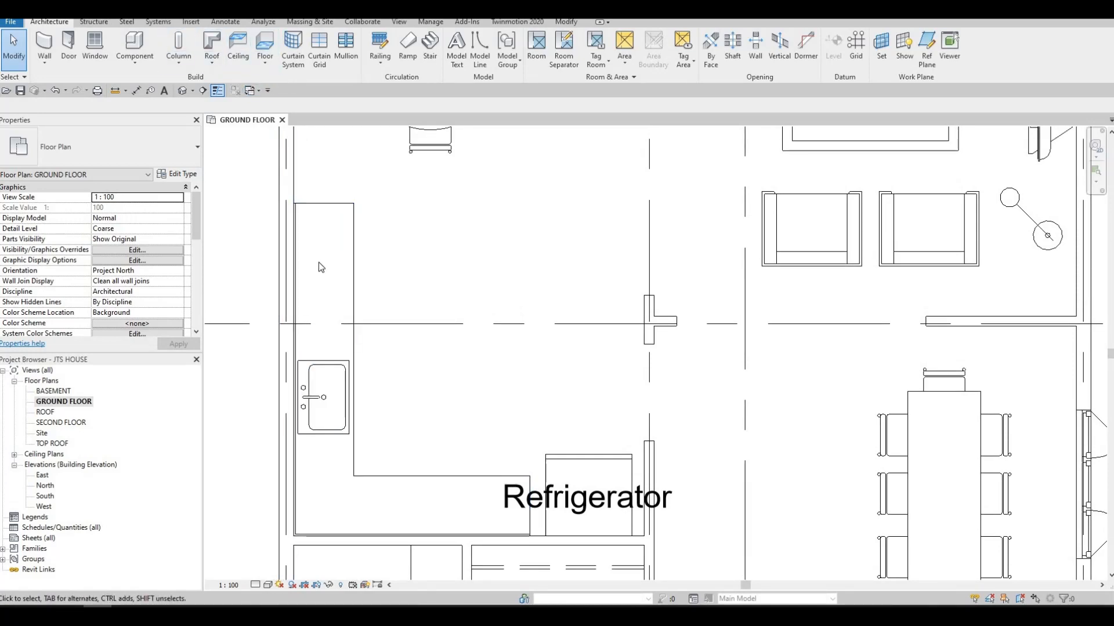
pyautogui.click(326, 373)
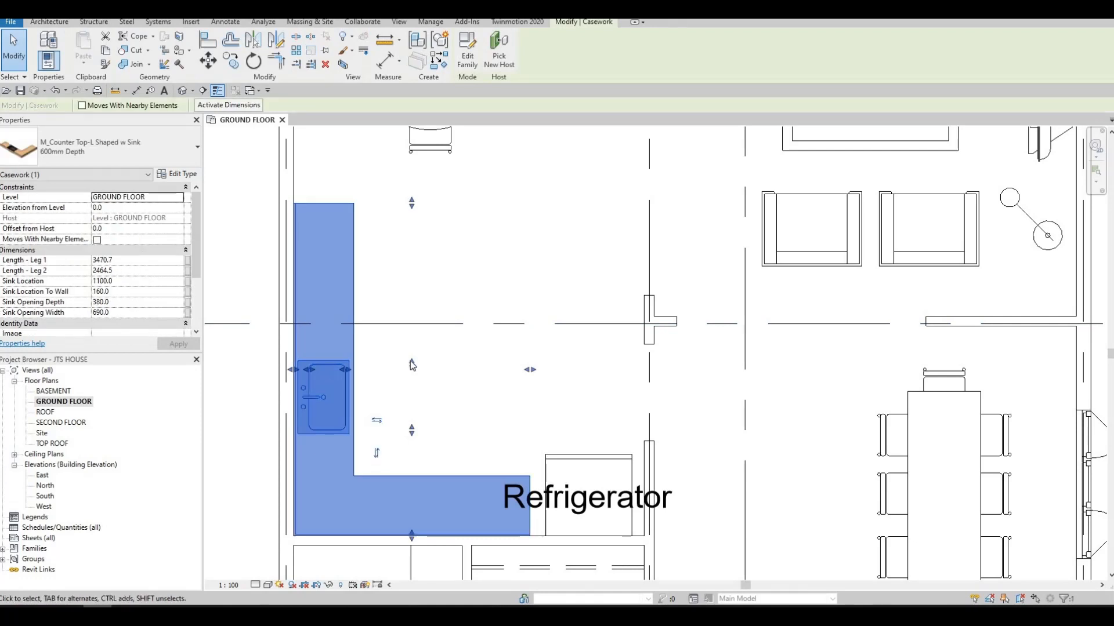
pyautogui.moveTo(415, 342); pyautogui.dragTo(419, 320)
pyautogui.moveTo(411, 364); pyautogui.dragTo(413, 362)
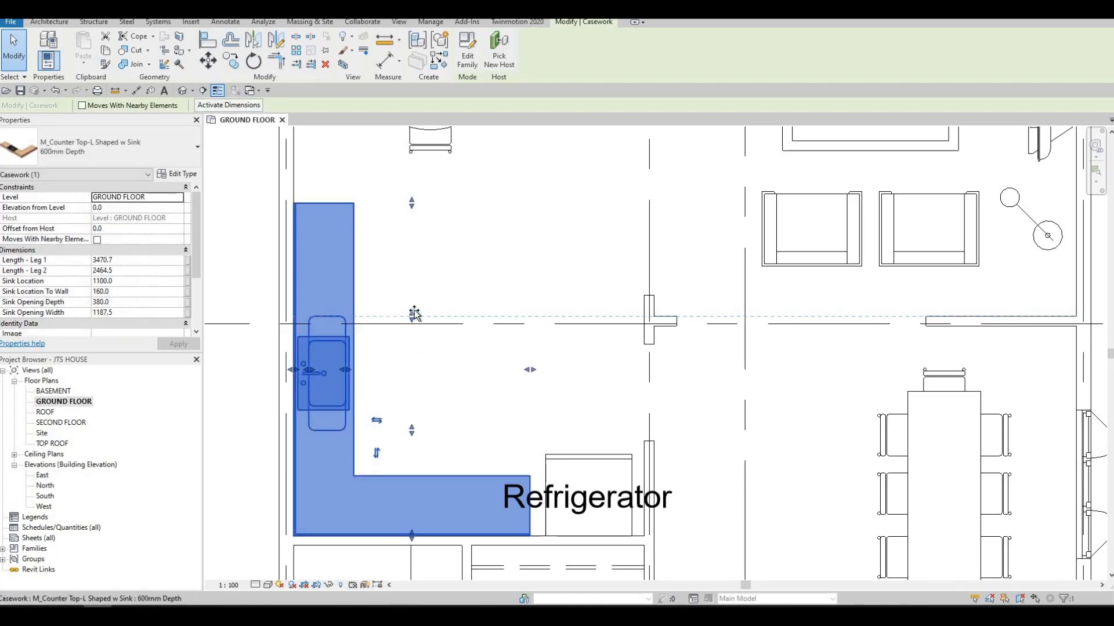
pyautogui.moveTo(453, 268); pyautogui.dragTo(455, 251)
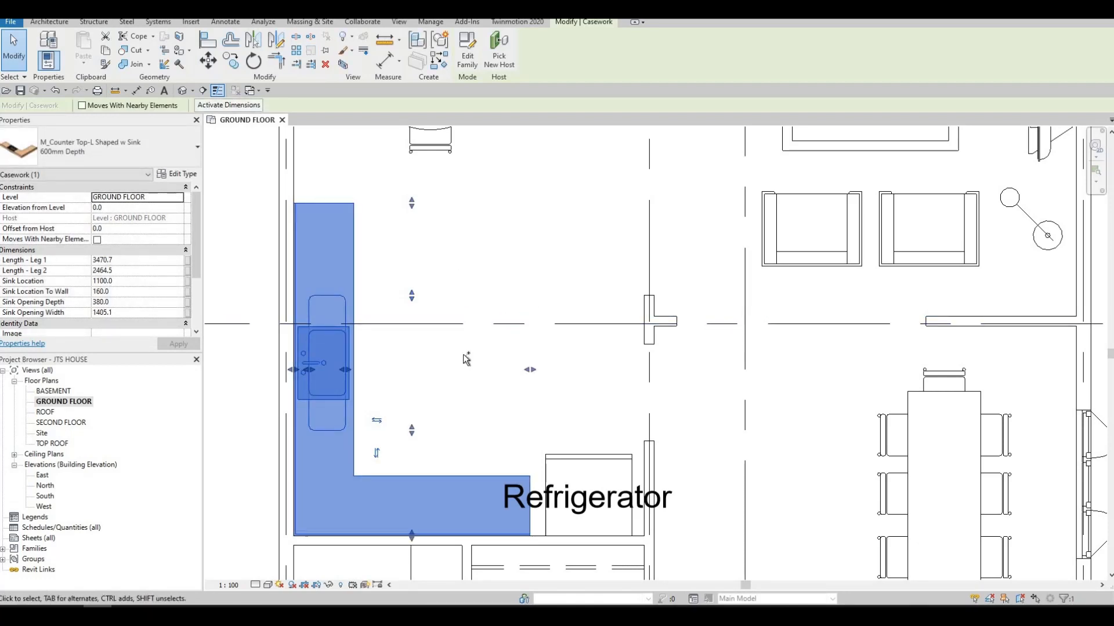
pyautogui.hotkey('ctrl', 'z')
pyautogui.hotkey('ctrl', 'z')
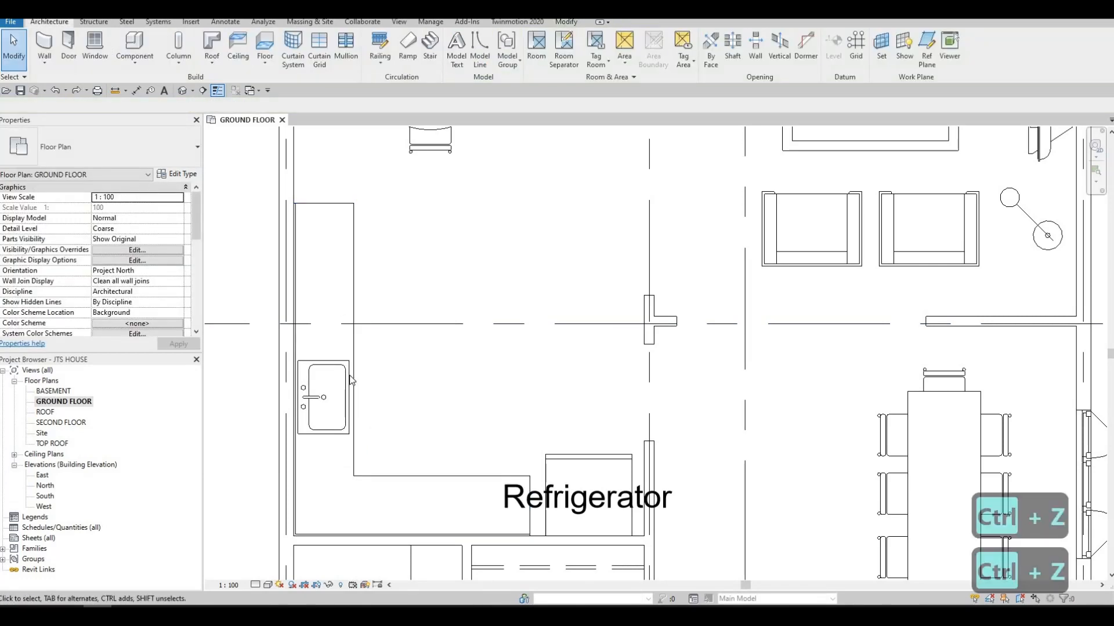
# Try to nudge the whole counter top upward, undo the nudge, and restore the placed refrigerator.
pyautogui.click(390, 401)
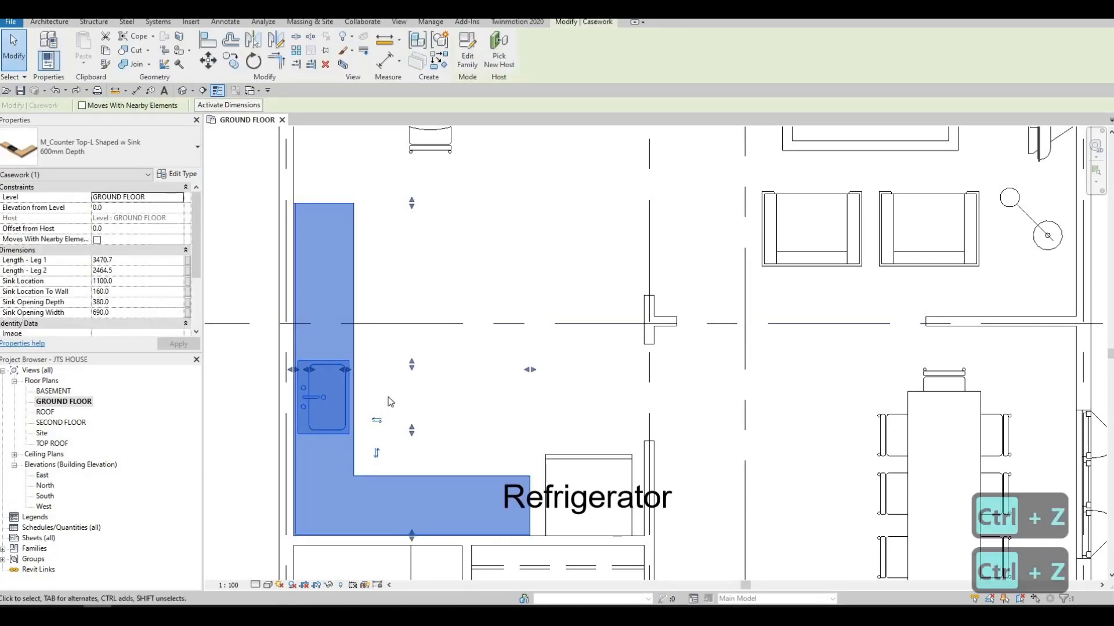
pyautogui.press('Up')
pyautogui.press('Up')
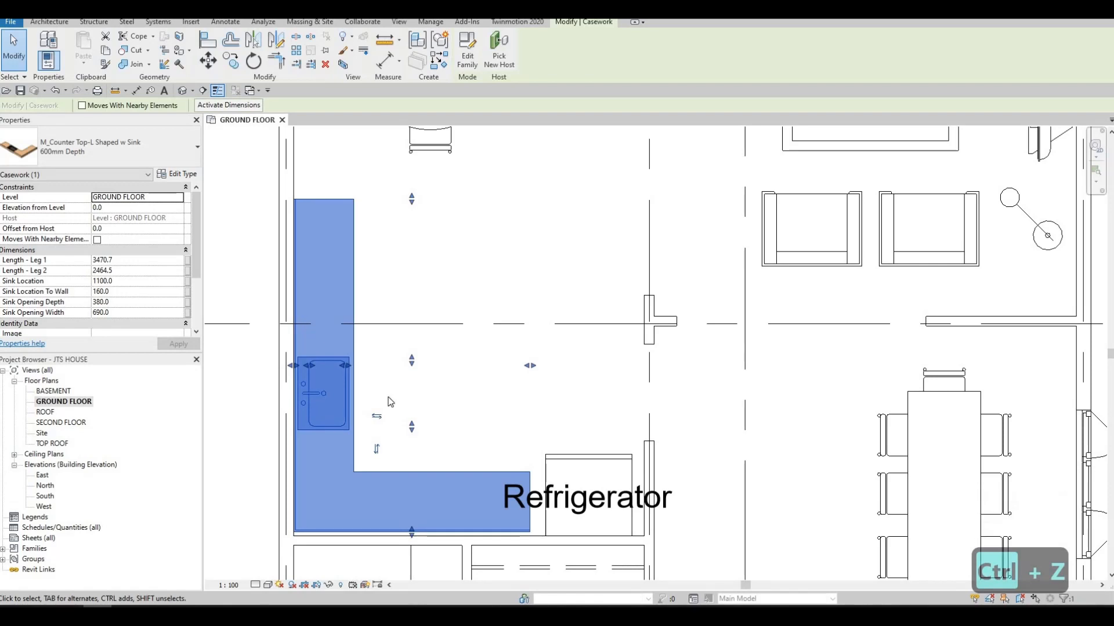
pyautogui.hotkey('ctrl', 'z')
pyautogui.hotkey('ctrl', 'z')
pyautogui.hotkey('ctrl', 'z')
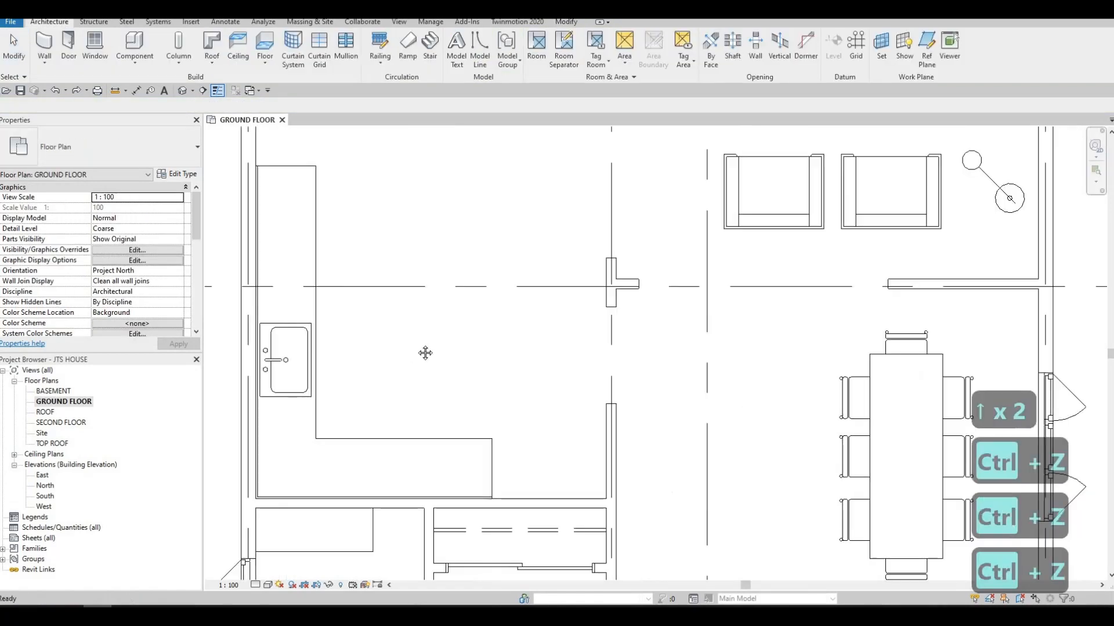
pyautogui.click(81, 89)
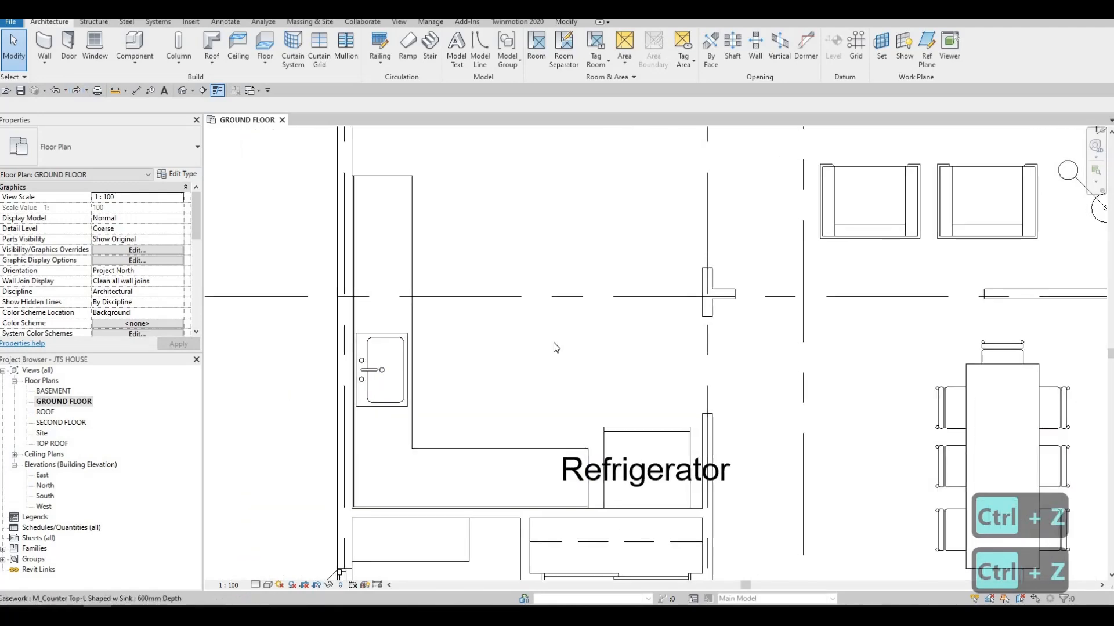
# Shift the sink up the counter top's long leg to a sink location of about 1505 mm, with an opening width of about 705 mm.
pyautogui.click(470, 401)
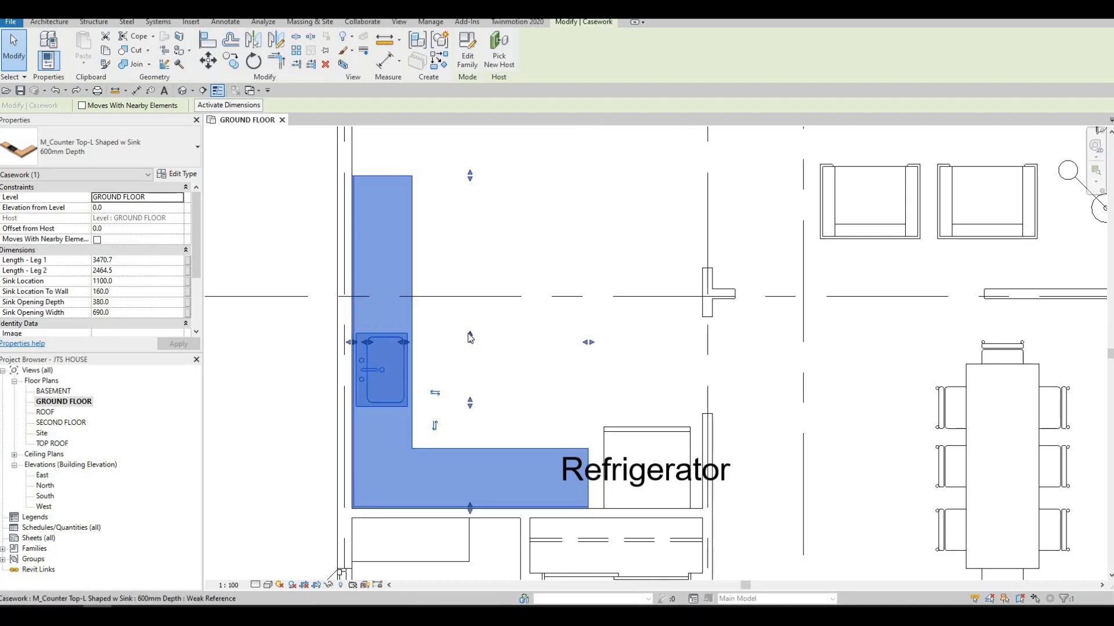
pyautogui.moveTo(471, 317)
pyautogui.mouseDown()
pyautogui.moveTo(474, 296)
pyautogui.moveTo(472, 399)
pyautogui.moveTo(464, 331)
pyautogui.mouseUp()
pyautogui.scroll(3, 464, 371)
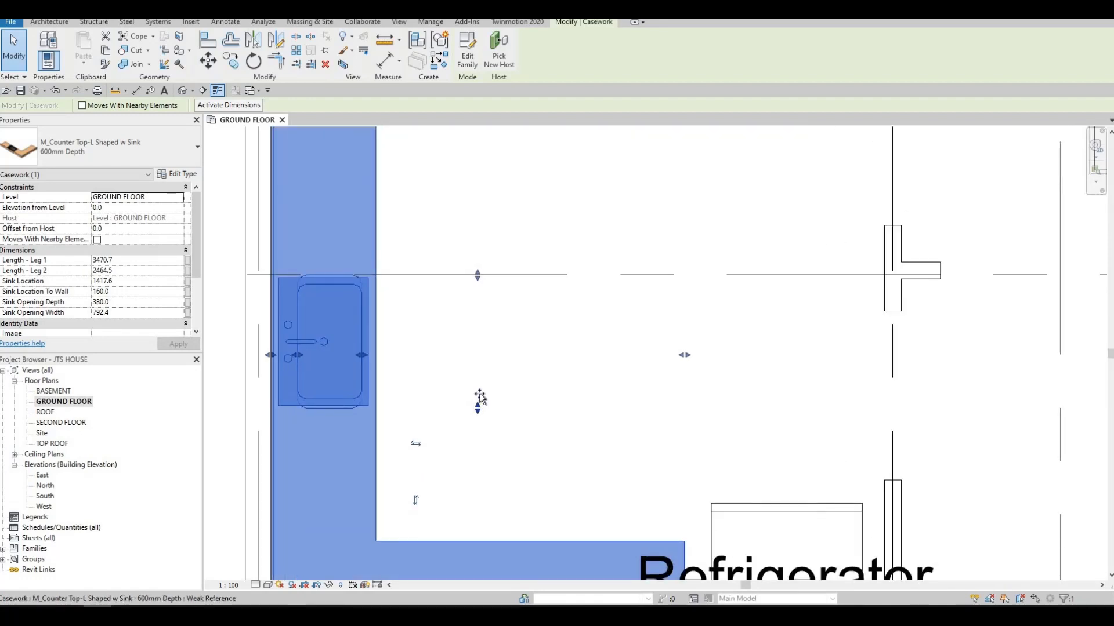
pyautogui.moveTo(479, 402); pyautogui.dragTo(477, 394)
pyautogui.press('Escape')
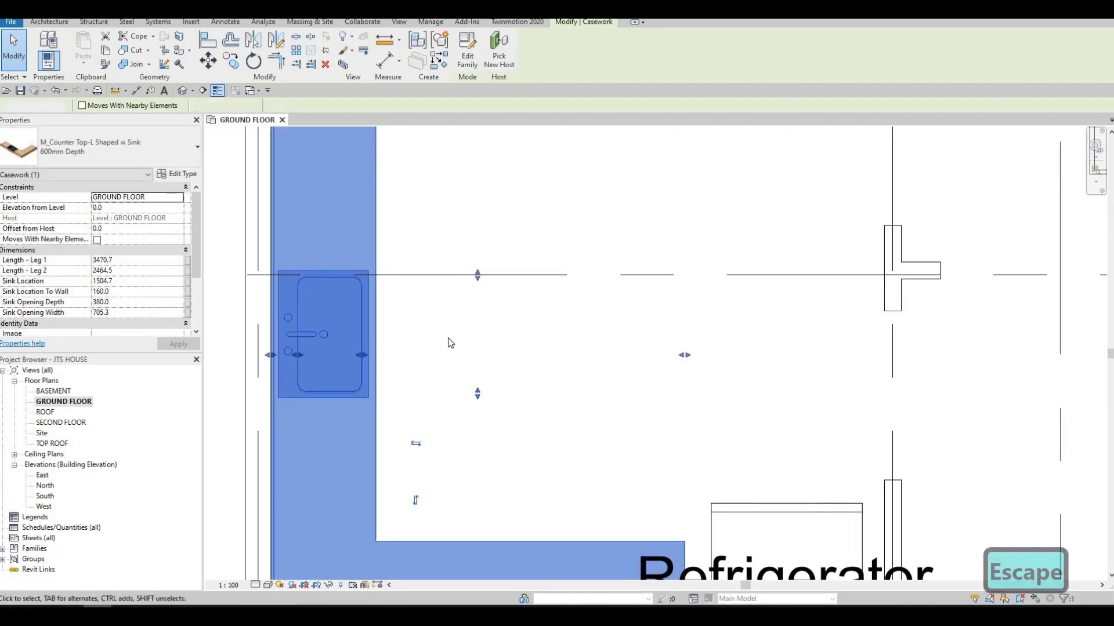
pyautogui.scroll(-2, 417, 329)
pyautogui.moveTo(449, 365); pyautogui.dragTo(455, 374, button='middle')
pyautogui.scroll(-2, 458, 338)
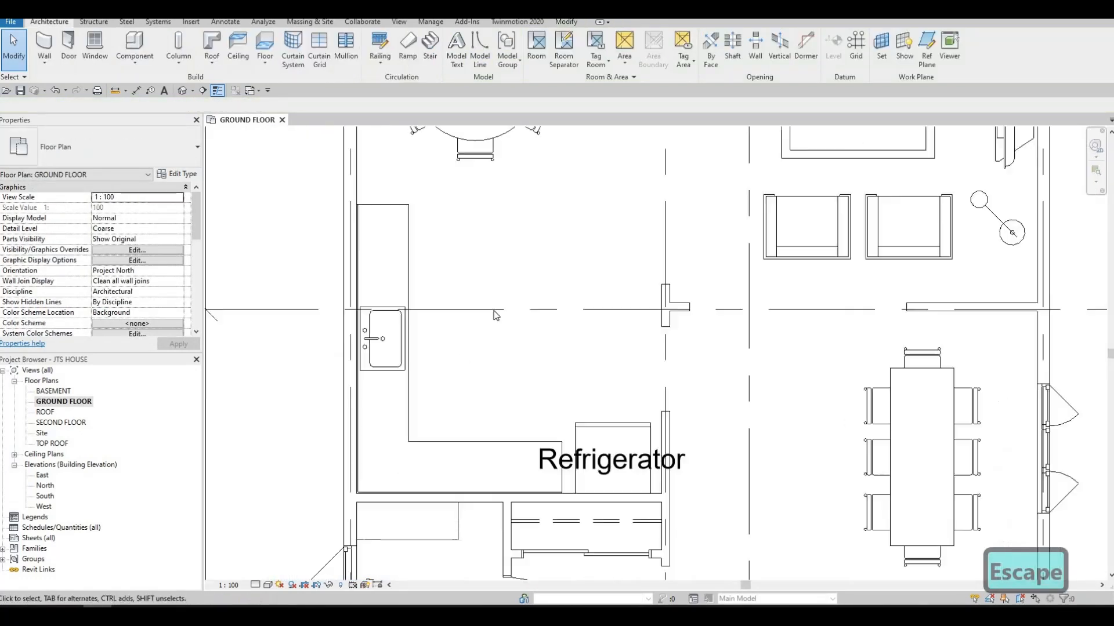
pyautogui.moveTo(429, 310); pyautogui.dragTo(500, 380, button='middle')
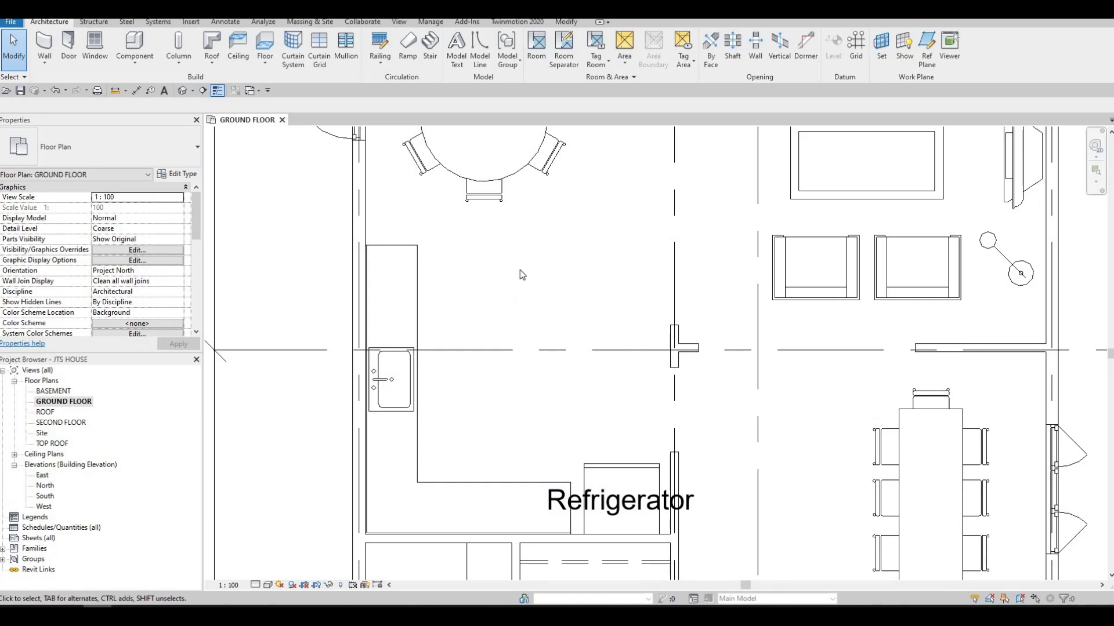
pyautogui.moveTo(534, 359); pyautogui.dragTo(537, 338, button='middle')
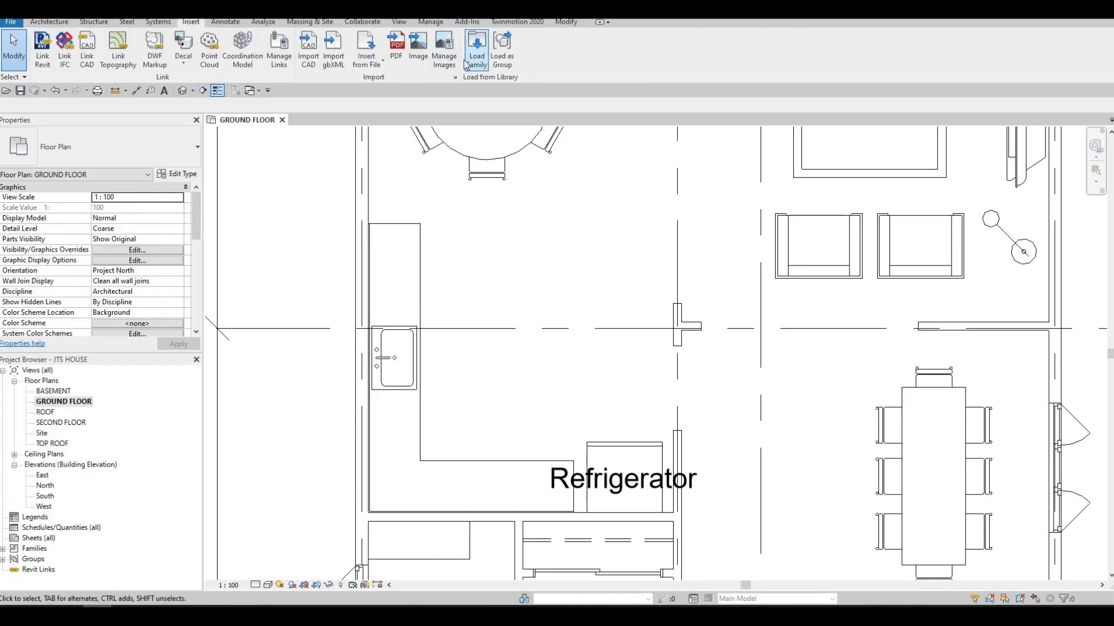
# Start loading a family and browse to the Base Cabinets folder within Casework in the Canada library.
pyautogui.click(468, 64)
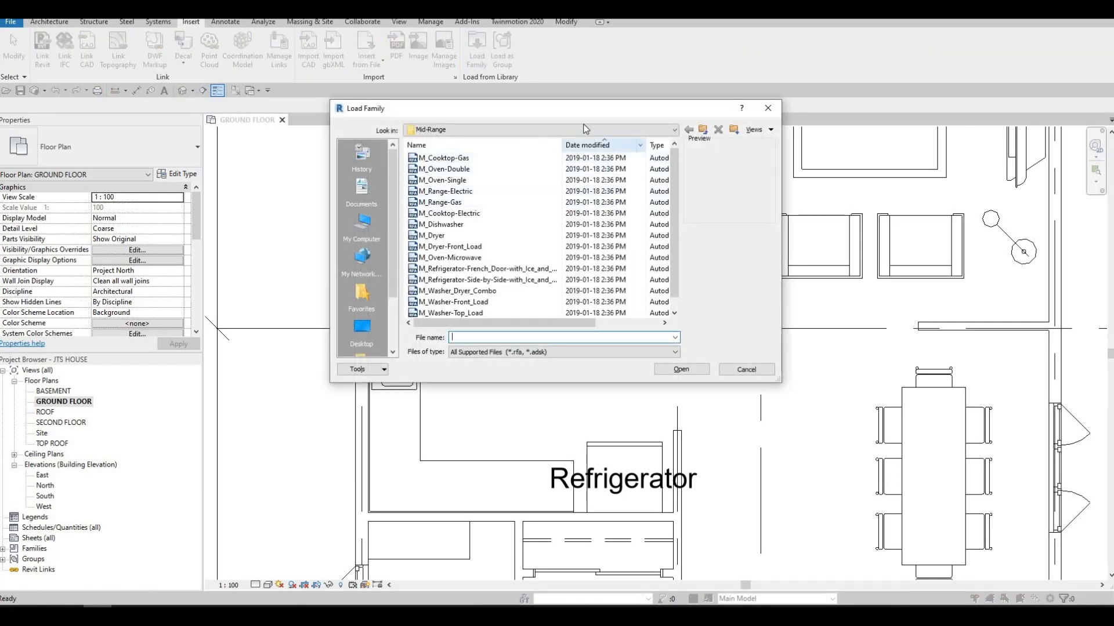
pyautogui.click(585, 129)
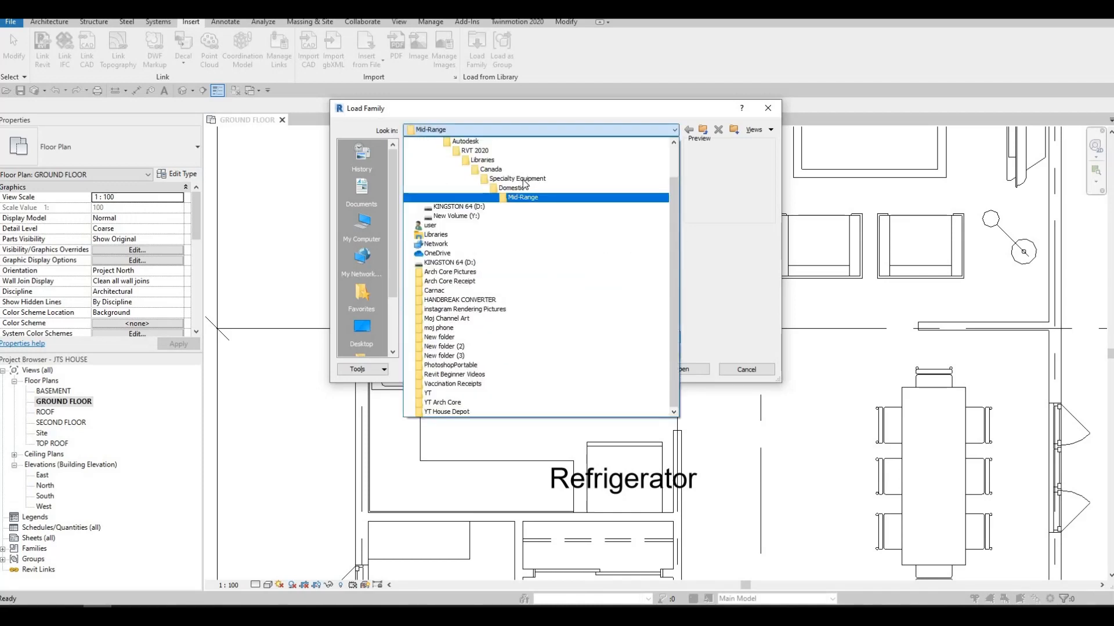
pyautogui.click(491, 169)
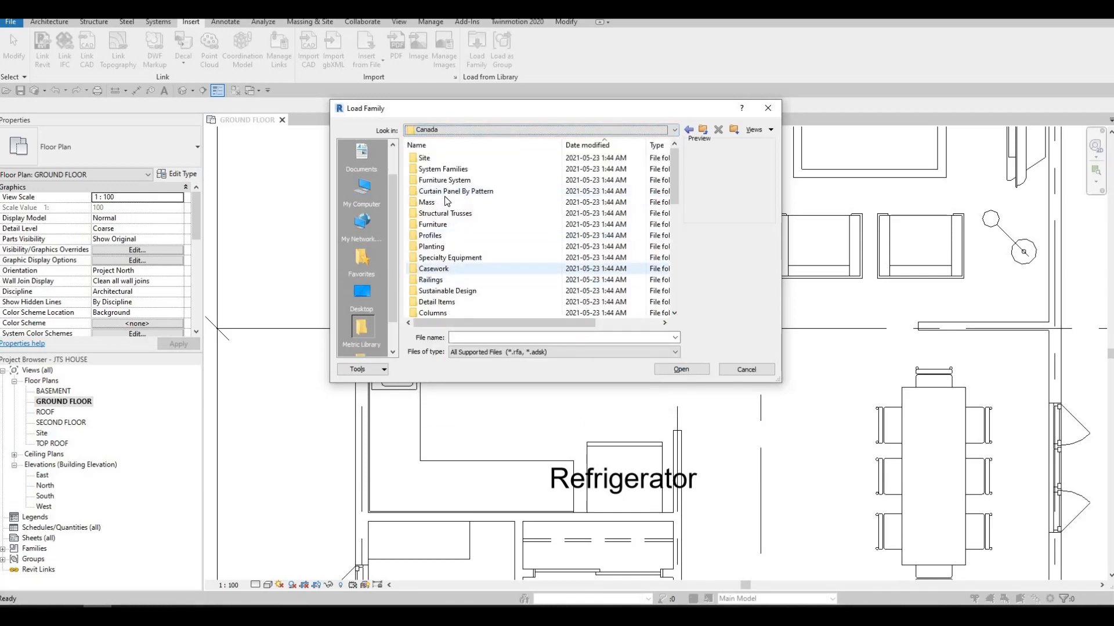
pyautogui.doubleClick(454, 268)
pyautogui.click(461, 179)
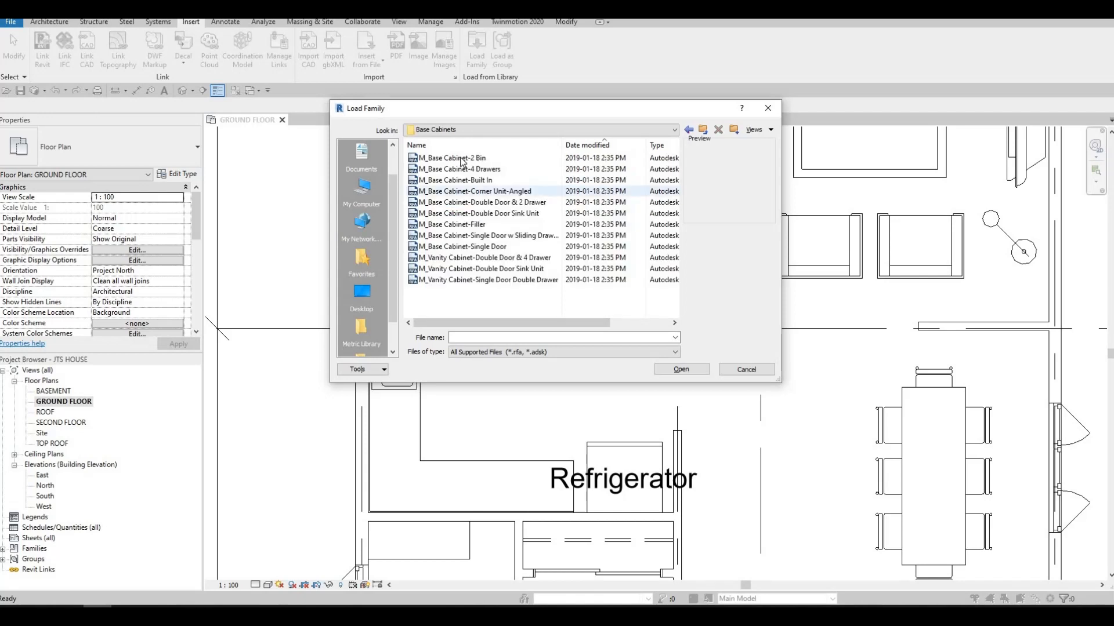
# Preview the base cabinet families and load M_Base Cabinet-Double Door Sink Unit into the project.
pyautogui.click(463, 157)
pyautogui.press('Down')
pyautogui.press('Down')
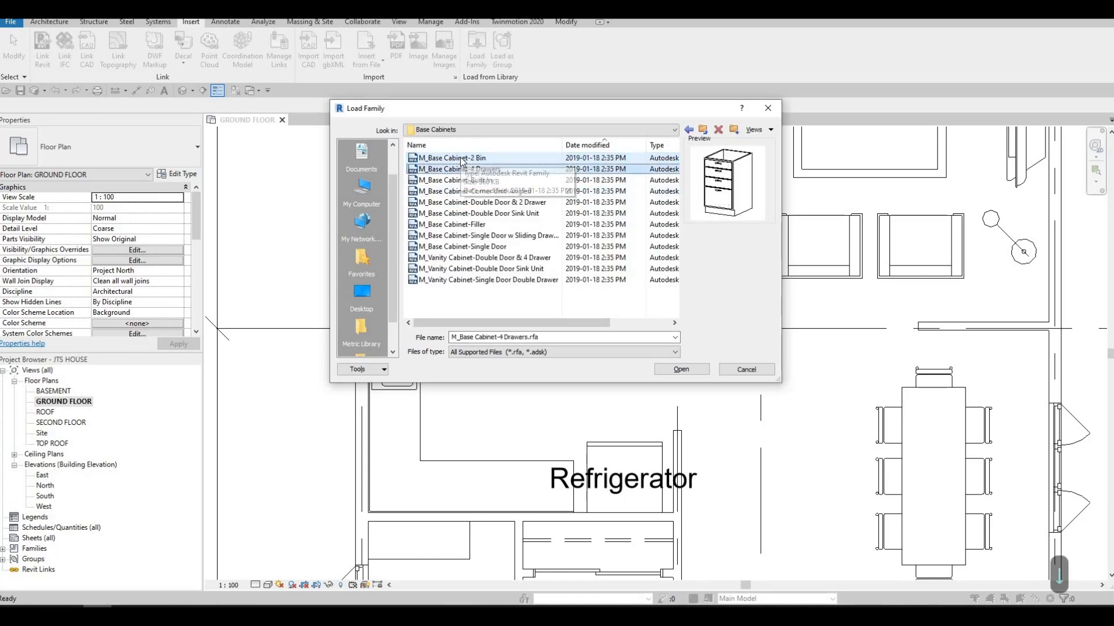
pyautogui.press('Down')
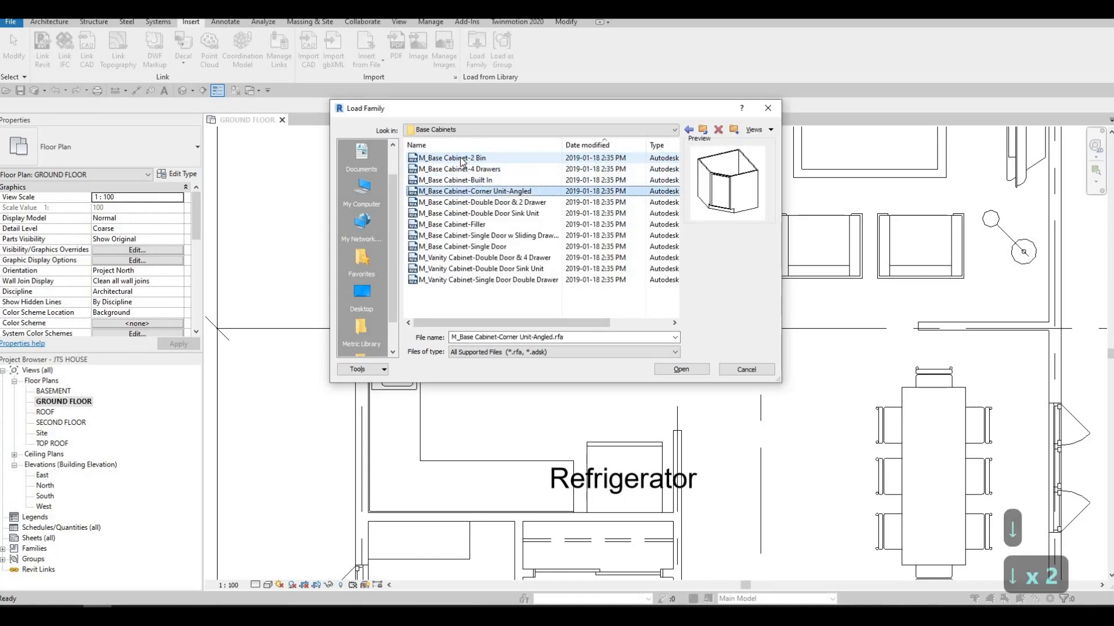
pyautogui.press('Down')
pyautogui.press('Down')
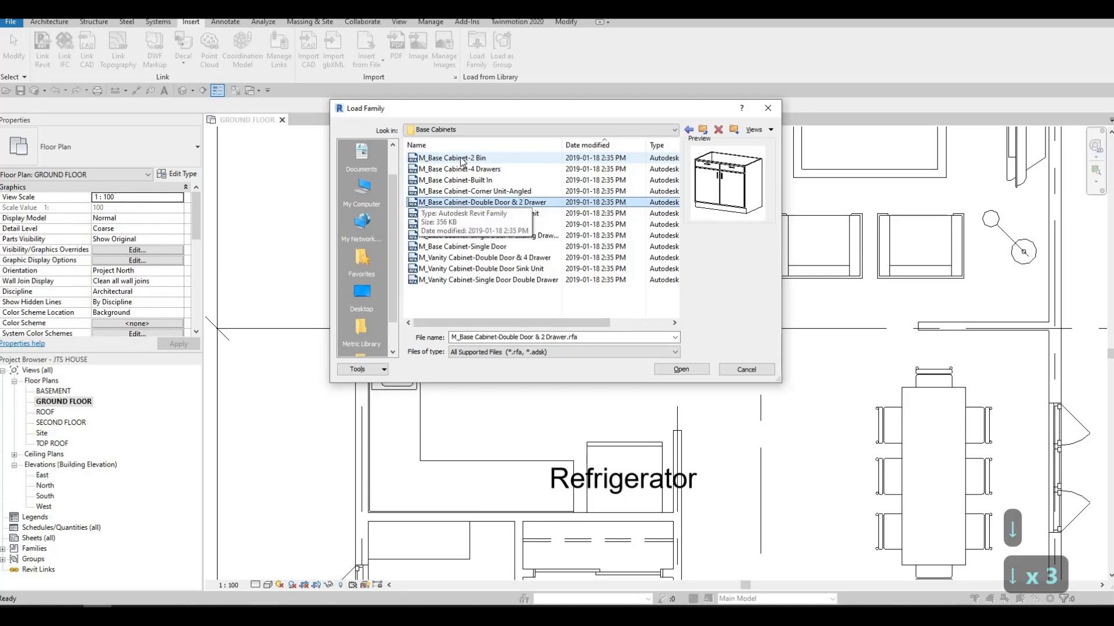
pyautogui.press('Up')
pyautogui.press('Up')
pyautogui.press('Down')
pyautogui.press('Down')
pyautogui.press('Down')
pyautogui.press('Down')
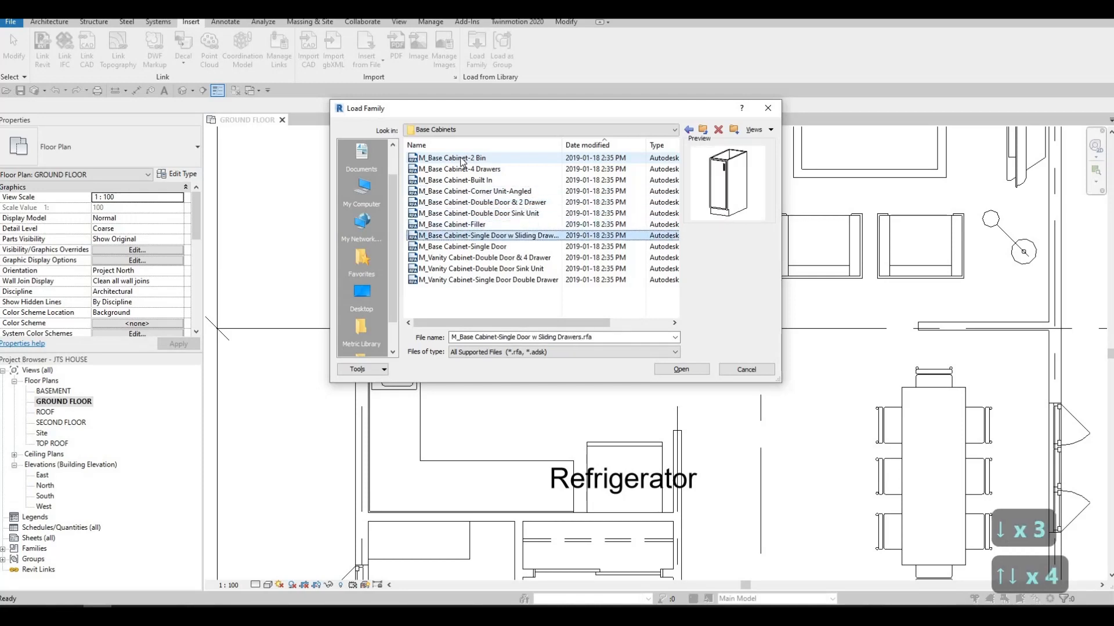
pyautogui.press('Up')
pyautogui.press('Up')
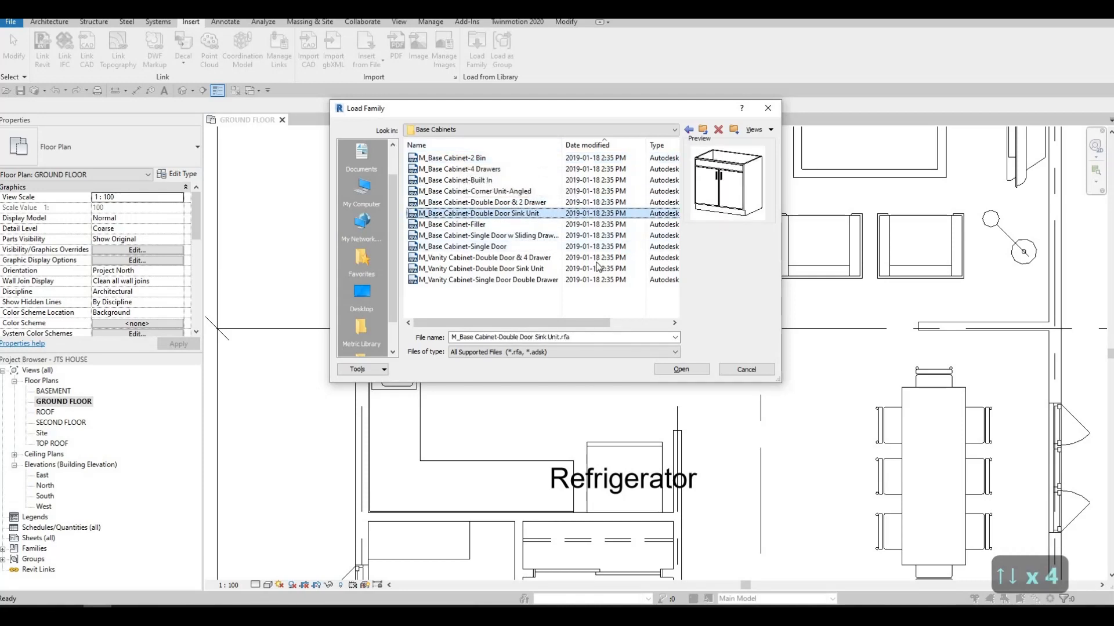
pyautogui.click(678, 369)
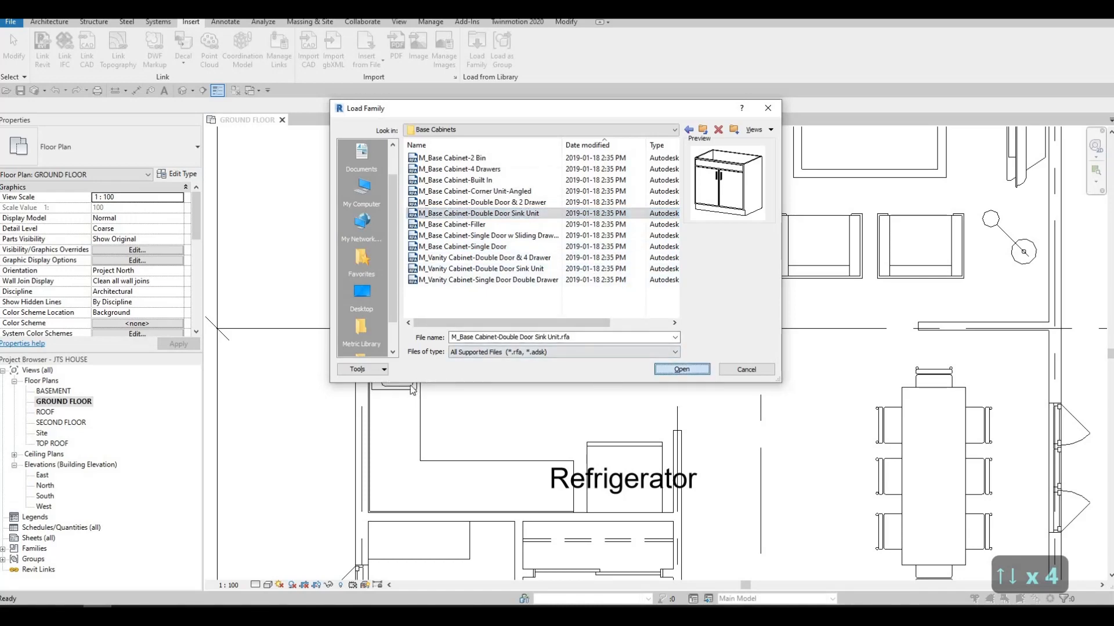
# Place the 1000mm double door sink base cabinet under the counter top at the sink, rotated to line up with the exterior wall.
pyautogui.click(49, 22)
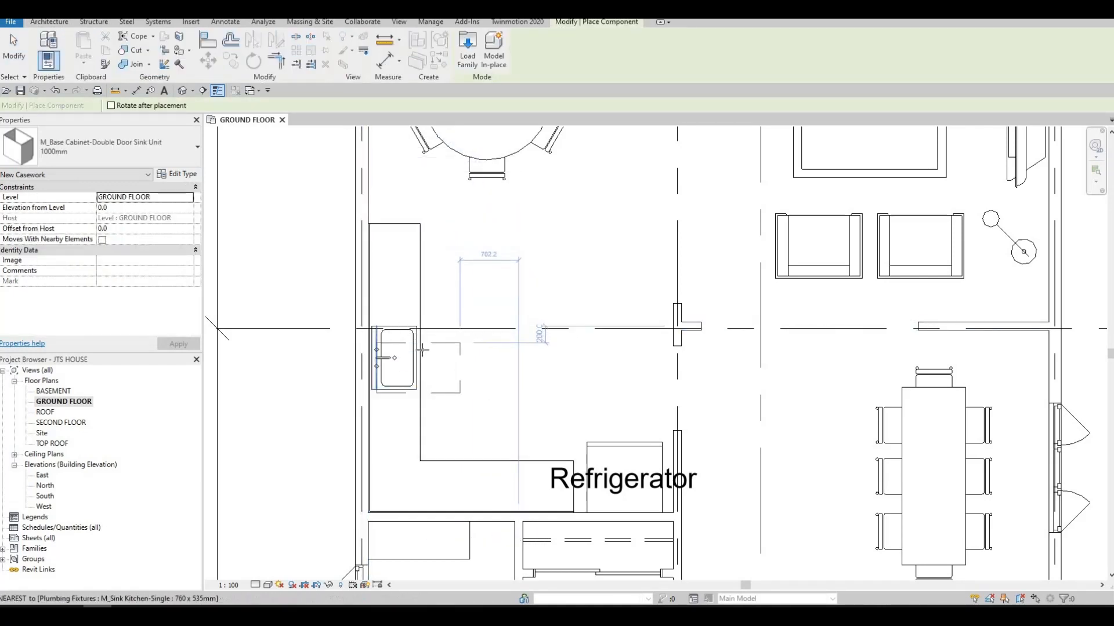
pyautogui.press('space')
pyautogui.press('space')
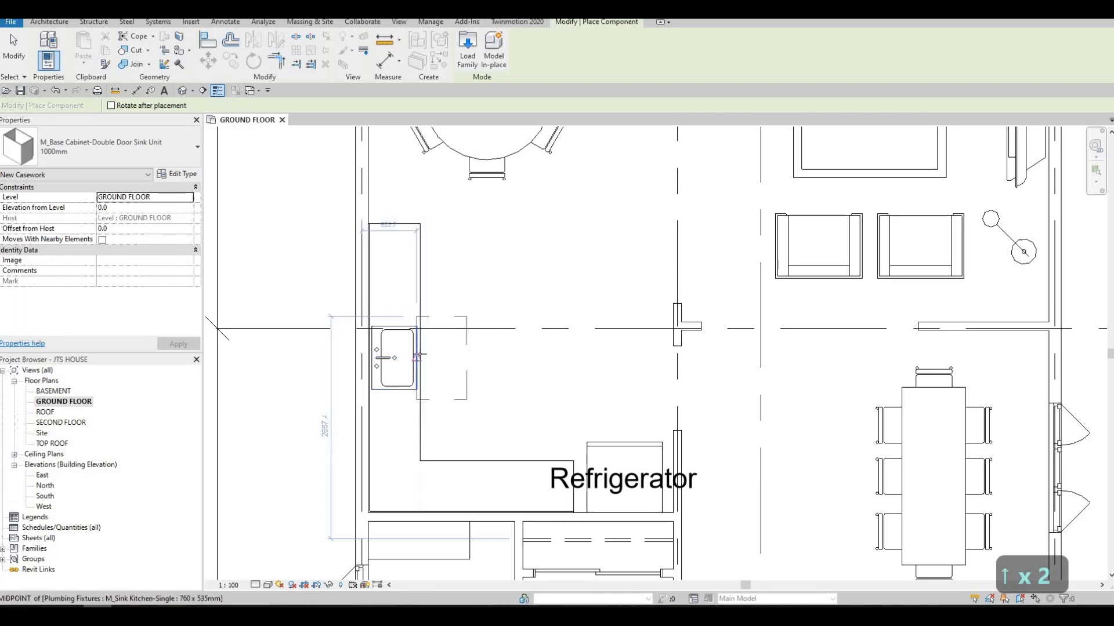
pyautogui.press('space')
pyautogui.press('space')
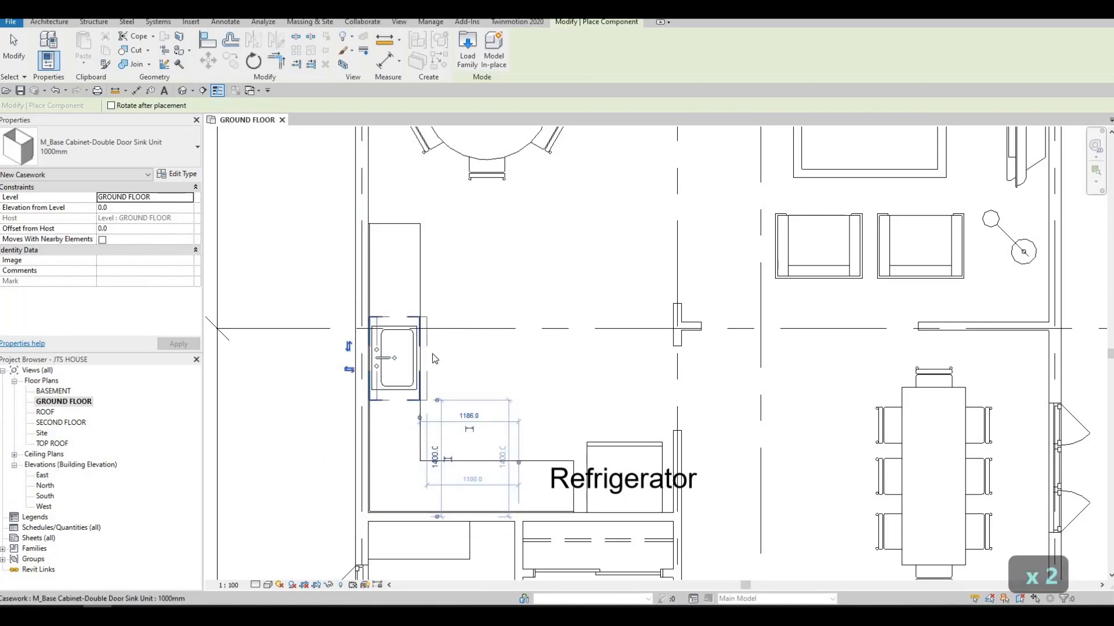
pyautogui.press('Escape')
pyautogui.press('Escape')
pyautogui.press('Escape')
# Draw a building section along the kitchen, parallel to the counter top's long leg and looking toward the sink wall.
pyautogui.click(203, 91)
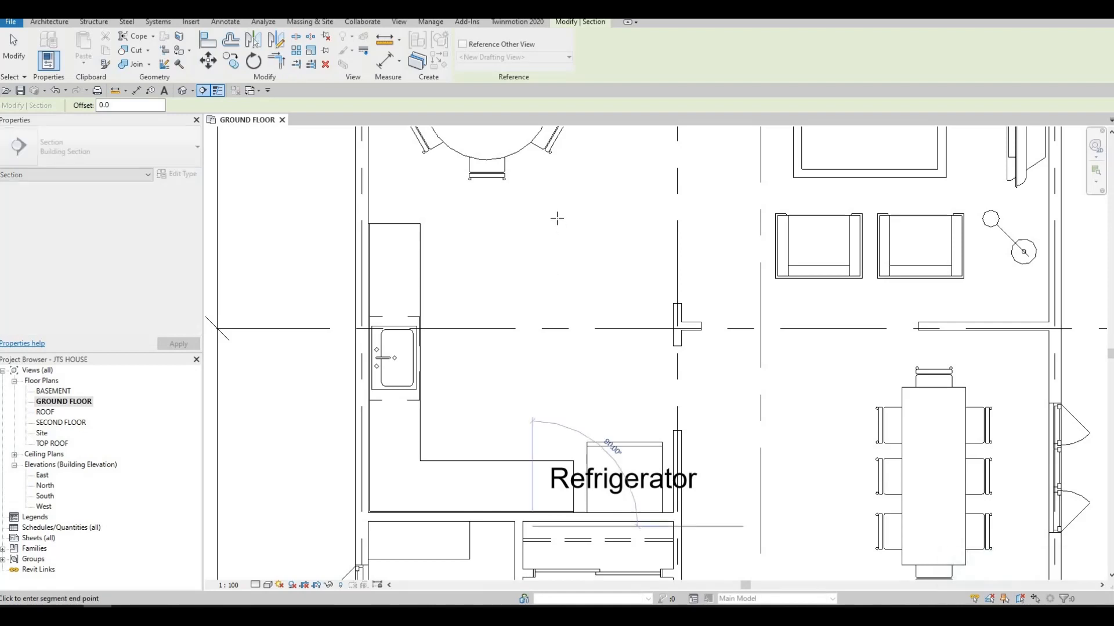
pyautogui.click(533, 525)
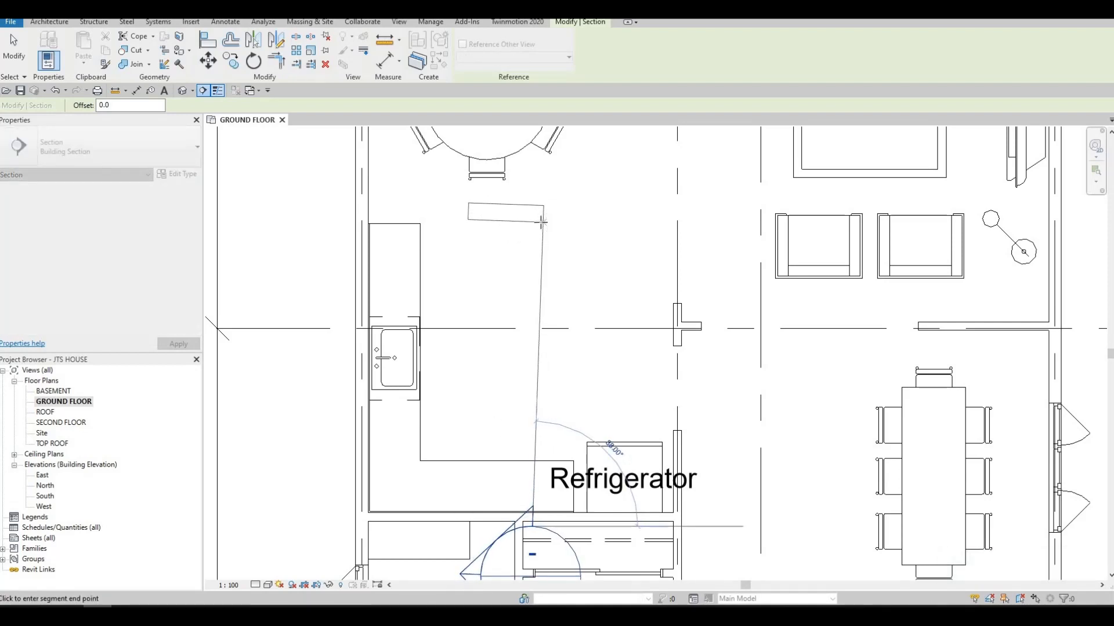
pyautogui.click(540, 225)
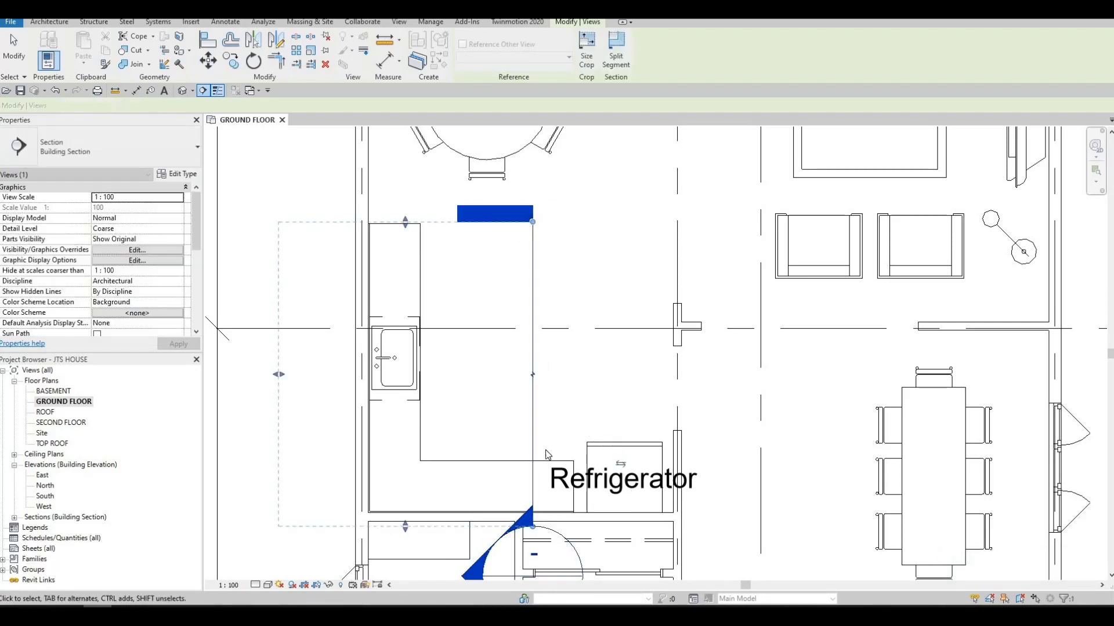
pyautogui.press('Escape')
pyautogui.press('Escape')
# Open the new section view and examine which way the sink base cabinet under the counter top faces.
pyautogui.scroll(-1, 527, 475)
pyautogui.doubleClick(510, 498)
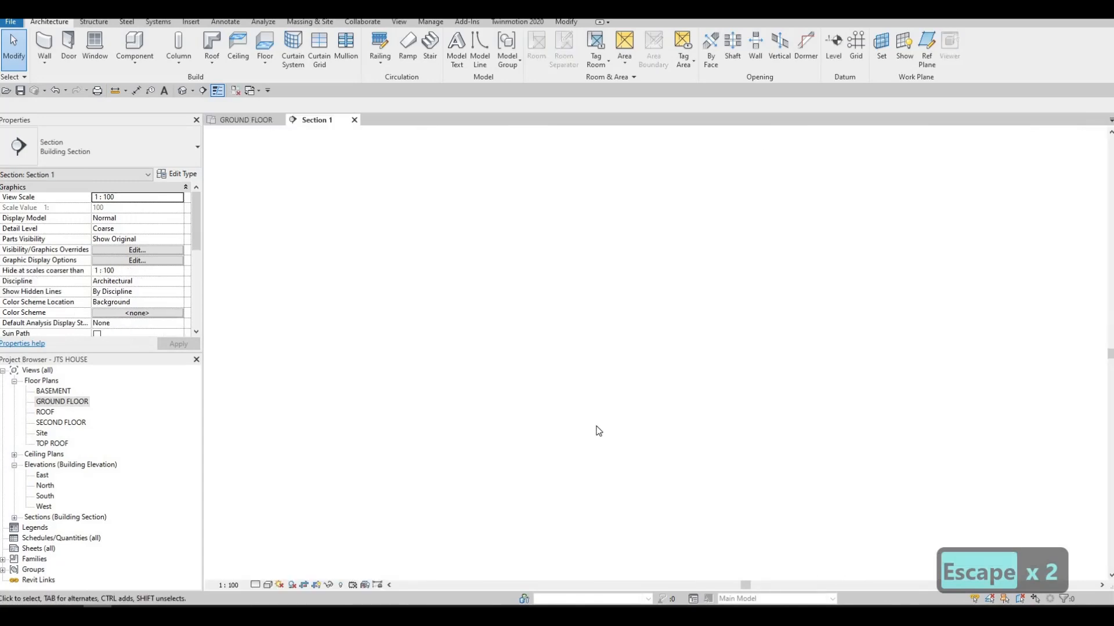
pyautogui.scroll(-1, 601, 417)
pyautogui.scroll(3, 601, 416)
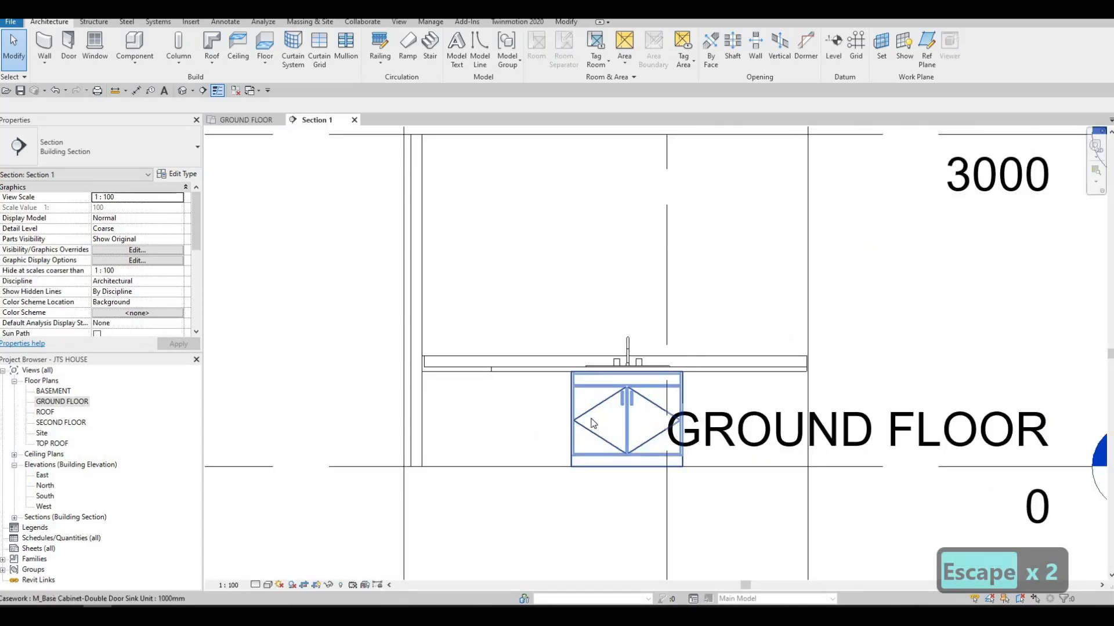
pyautogui.click(593, 419)
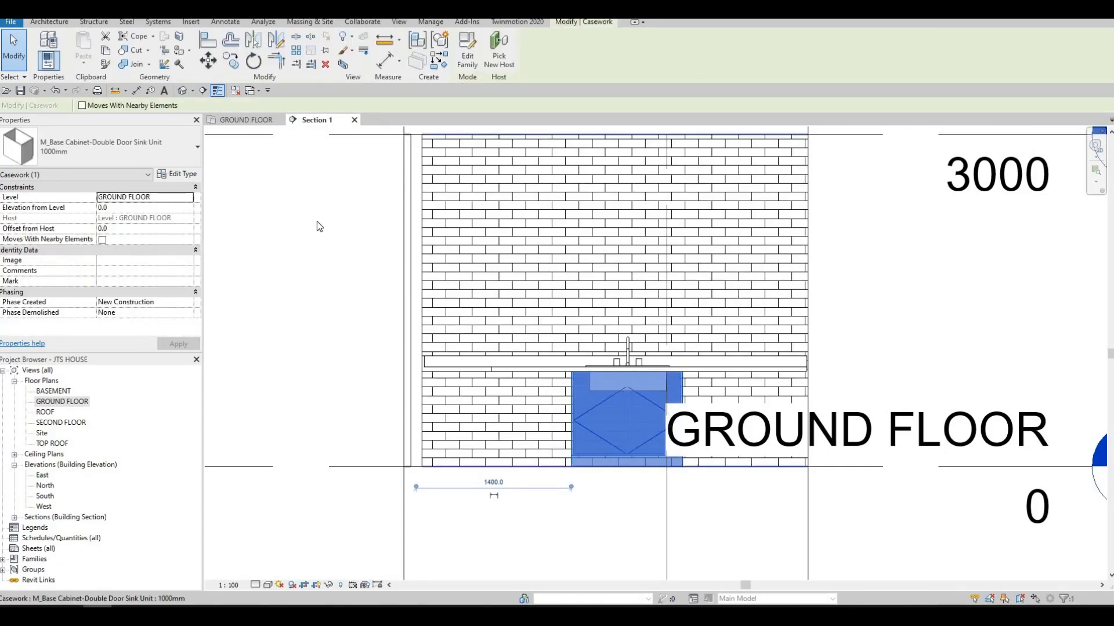
pyautogui.press('Escape')
# Return to the ground floor plan and flip the sink base cabinet's front and back.
pyautogui.click(237, 119)
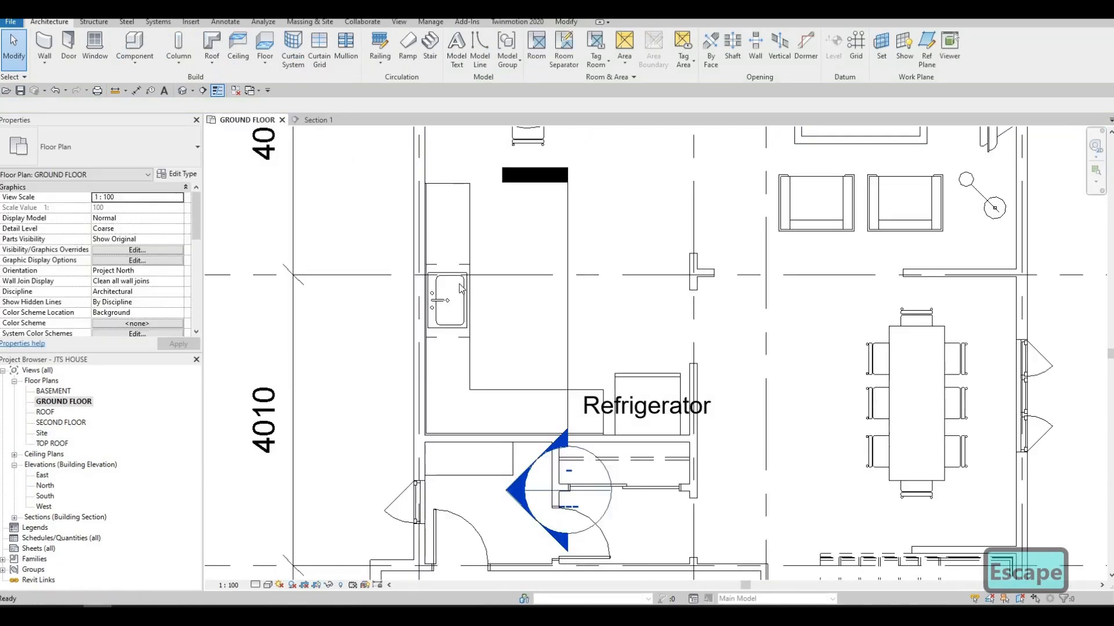
pyautogui.click(421, 258)
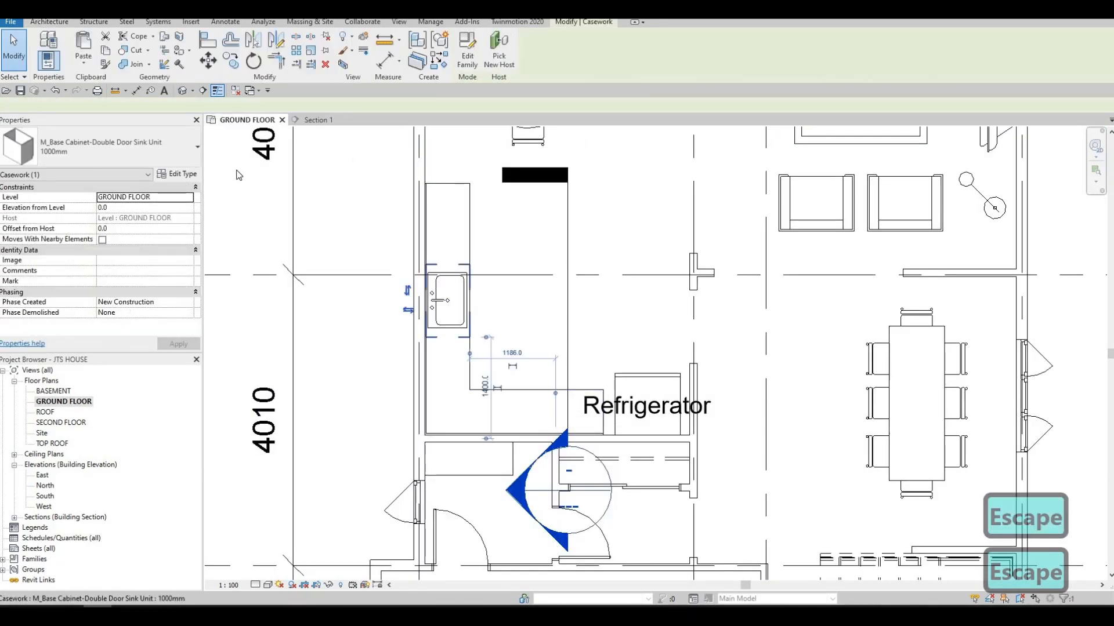
pyautogui.click(408, 311)
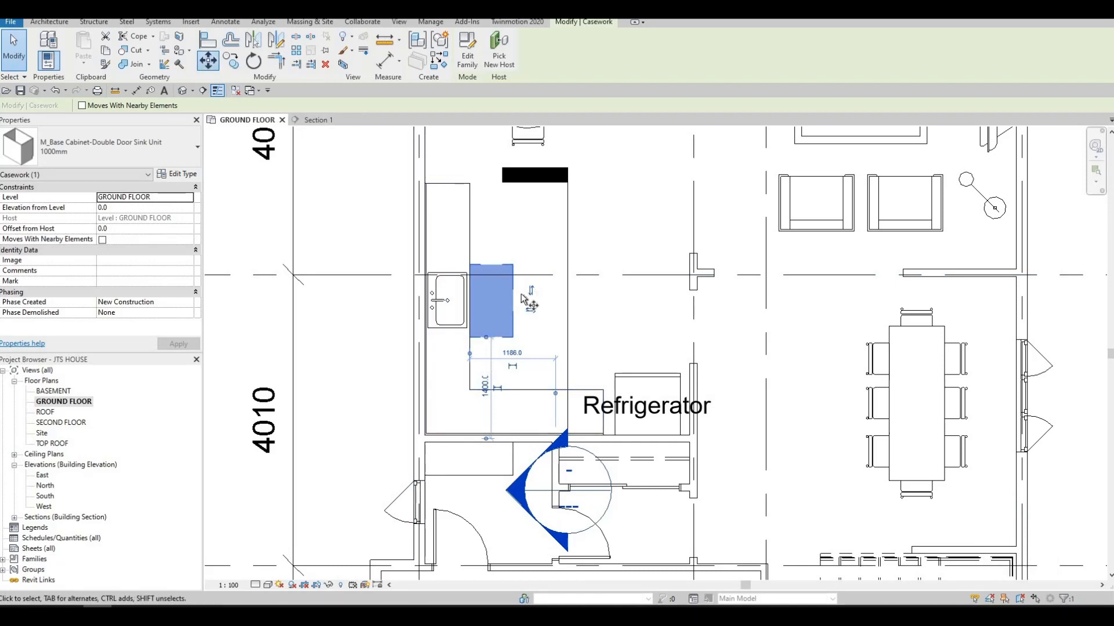
# Move the flipped sink base cabinet back under the counter top, using its front edge as the reference.
pyautogui.press('m')
pyautogui.press('v')
pyautogui.click(510, 299)
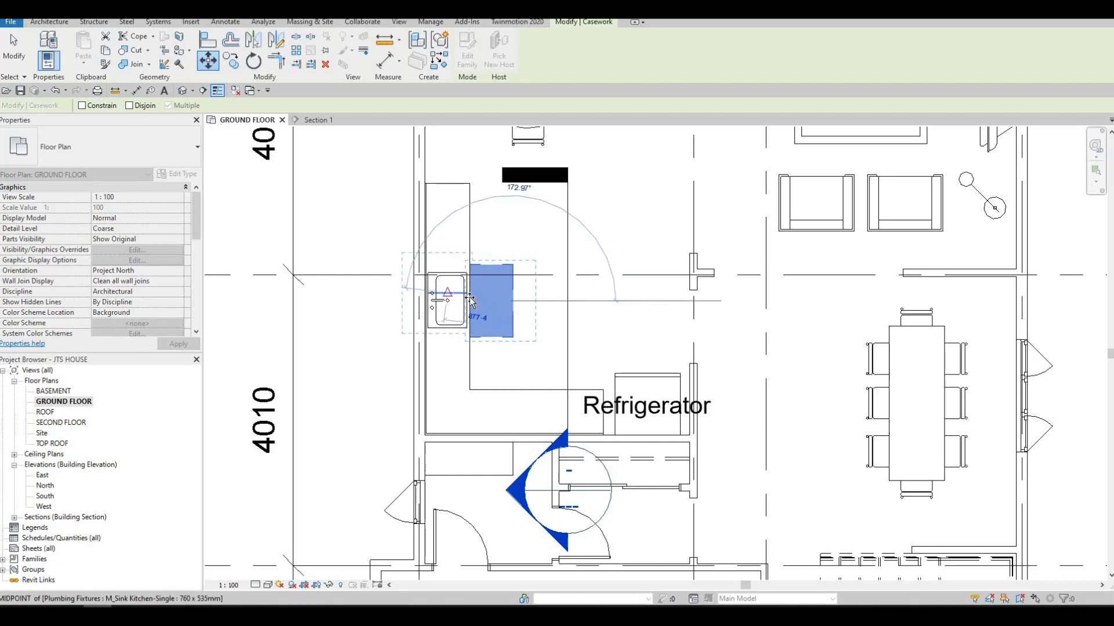
pyautogui.click(470, 299)
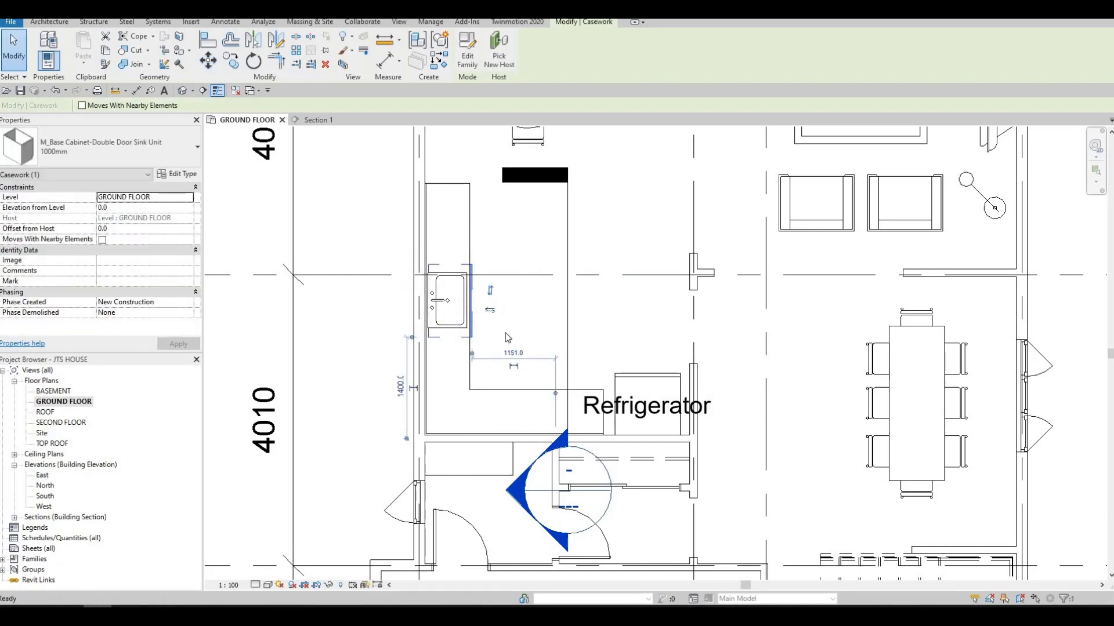
pyautogui.press('Escape')
# Nudge the sink base cabinet about 40 mm toward the exterior wall and about 40 mm toward the kitchen's lower wall.
pyautogui.scroll(2, 480, 299)
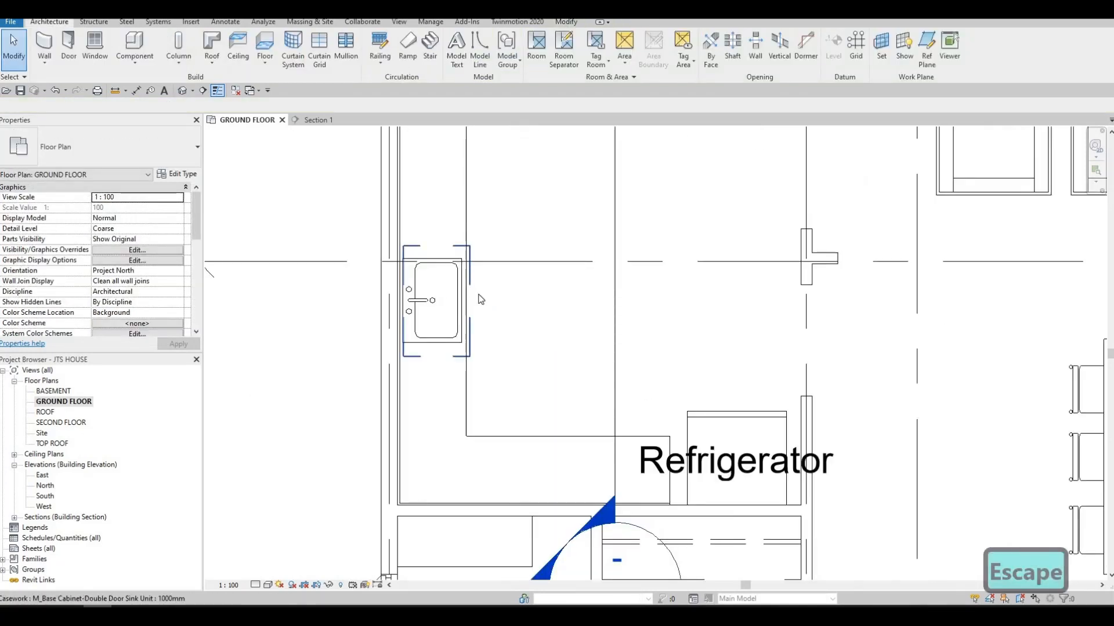
pyautogui.click(482, 303)
pyautogui.press('Left')
pyautogui.press('Left')
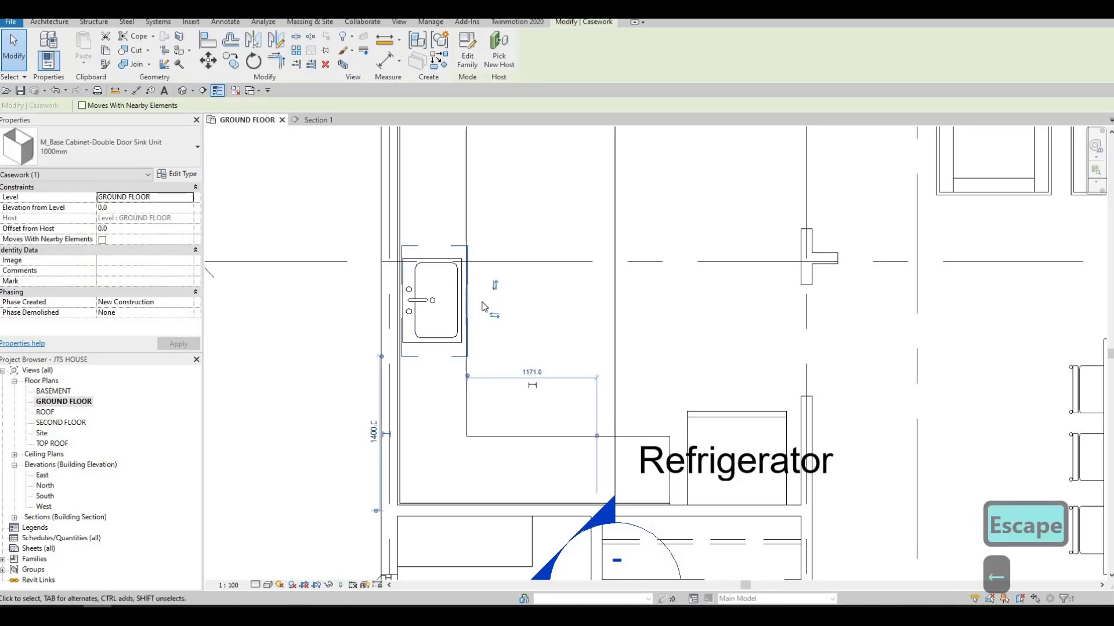
pyautogui.press('Left')
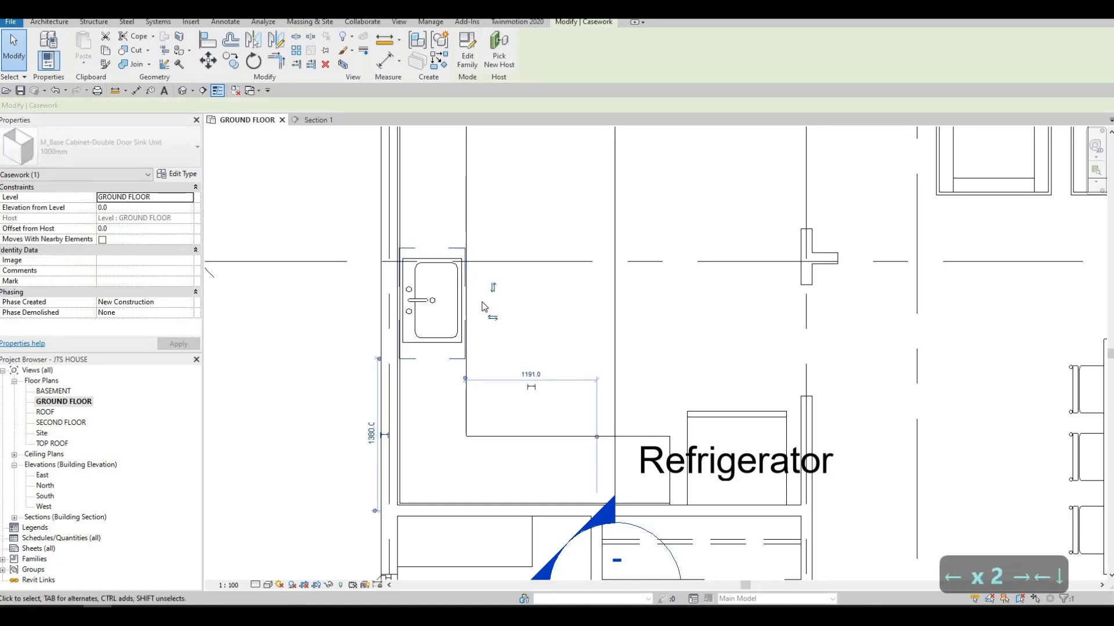
pyautogui.press('Down')
pyautogui.press('Down')
pyautogui.press('Escape')
pyautogui.press('Escape')
# In the Section 1 view, nudge the sink base cabinet three increments to the right to centre it beneath the sink.
pyautogui.scroll(-3, 566, 497)
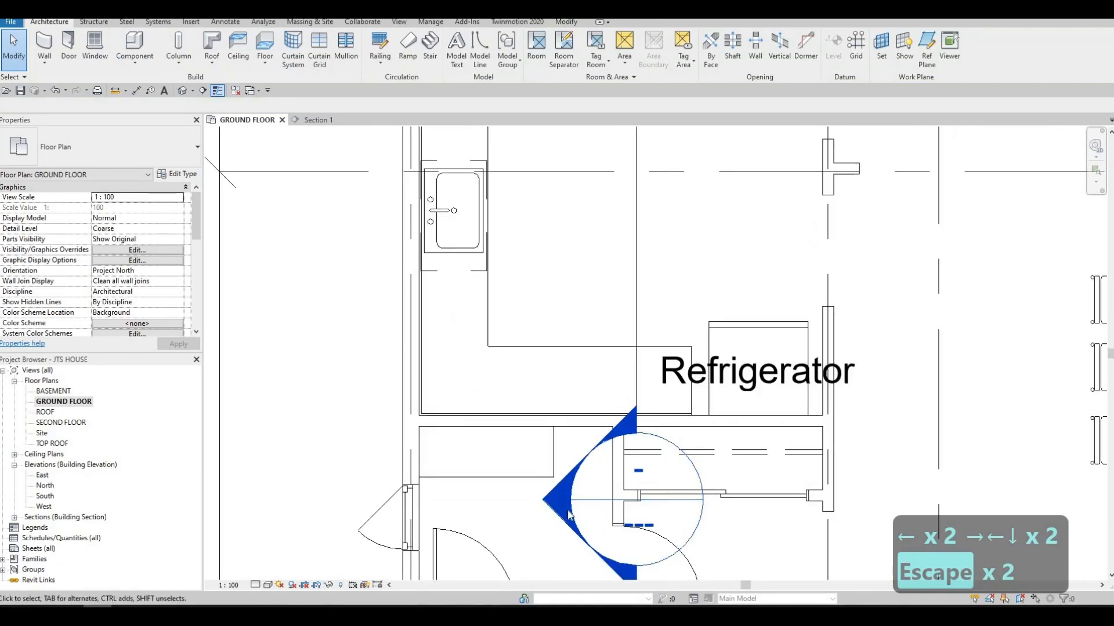
pyautogui.doubleClick(579, 505)
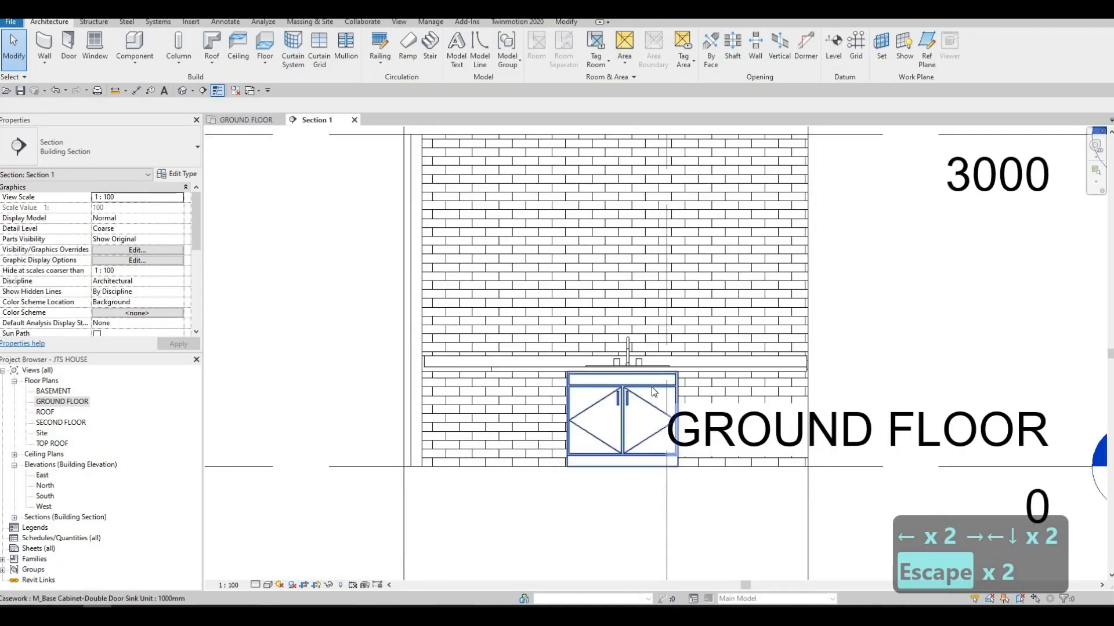
pyautogui.scroll(2, 619, 395)
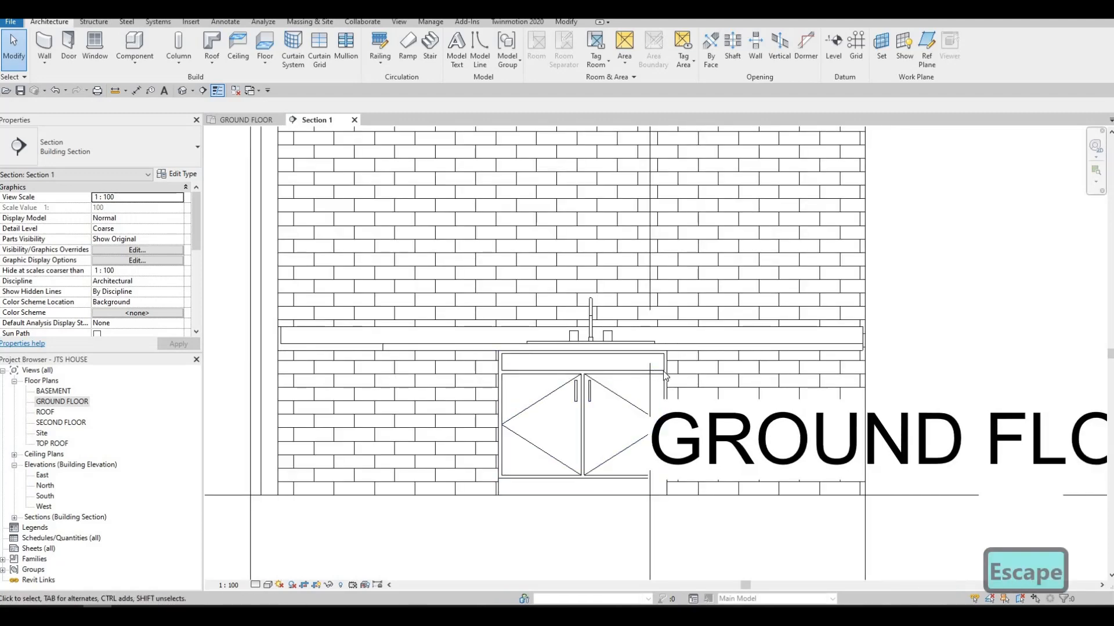
pyautogui.click(667, 375)
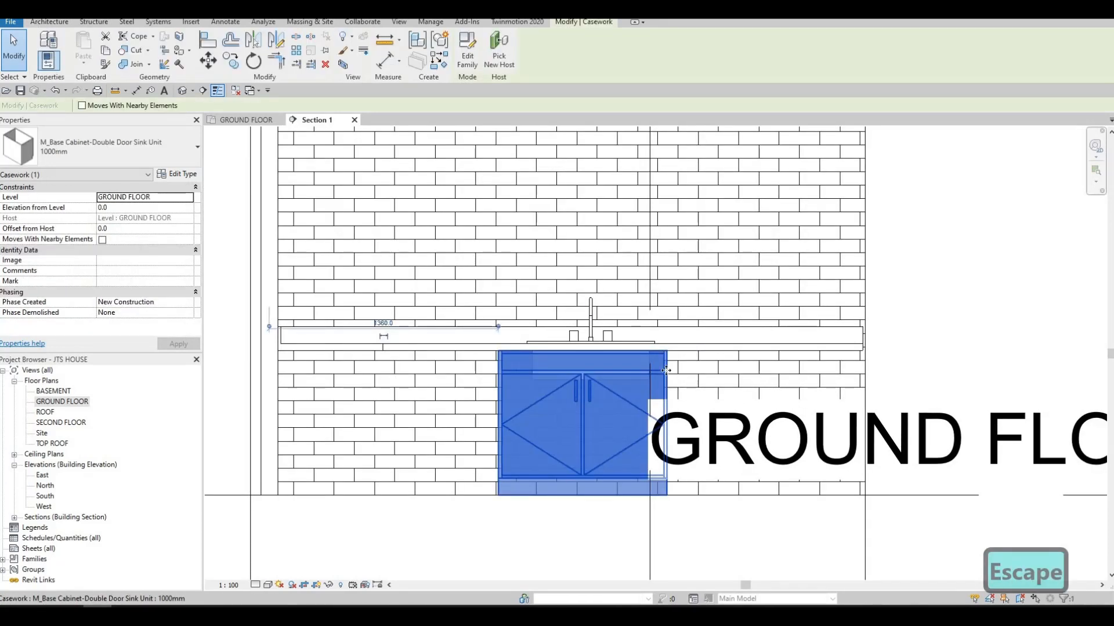
pyautogui.press('Right')
pyautogui.press('Right')
pyautogui.press('Right')
pyautogui.press('Escape')
pyautogui.press('Escape')
pyautogui.press('Escape')
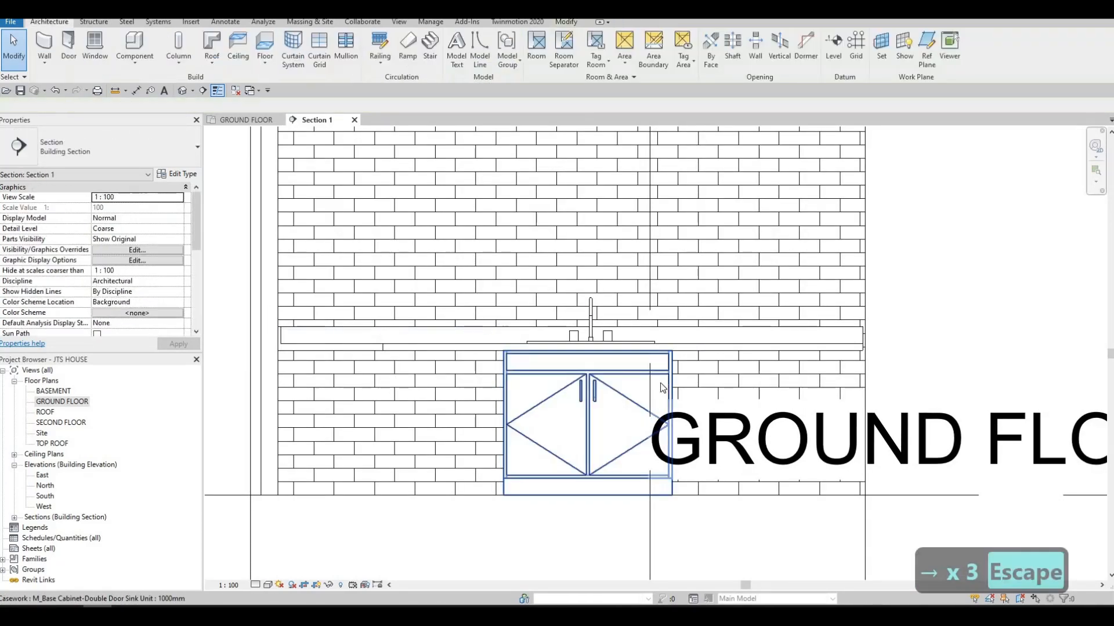
# Nudge the sink base cabinet two more increments to the right beneath the sink in the section view.
pyautogui.scroll(-2, 598, 392)
pyautogui.scroll(1, 597, 391)
pyautogui.click(602, 393)
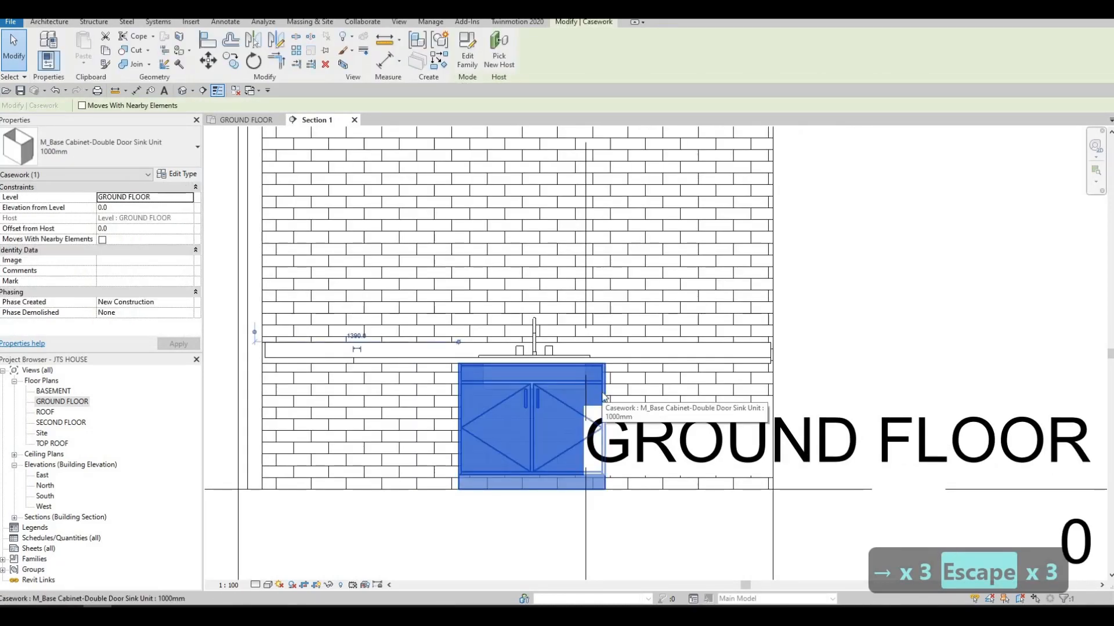
pyautogui.press('Right')
pyautogui.press('Right')
pyautogui.press('Escape')
# Extend the right ends of the SECOND FLOOR and GROUND FLOOR level lines so their labels clear the kitchen elevation.
pyautogui.scroll(-2, 606, 393)
pyautogui.scroll(-2, 598, 395)
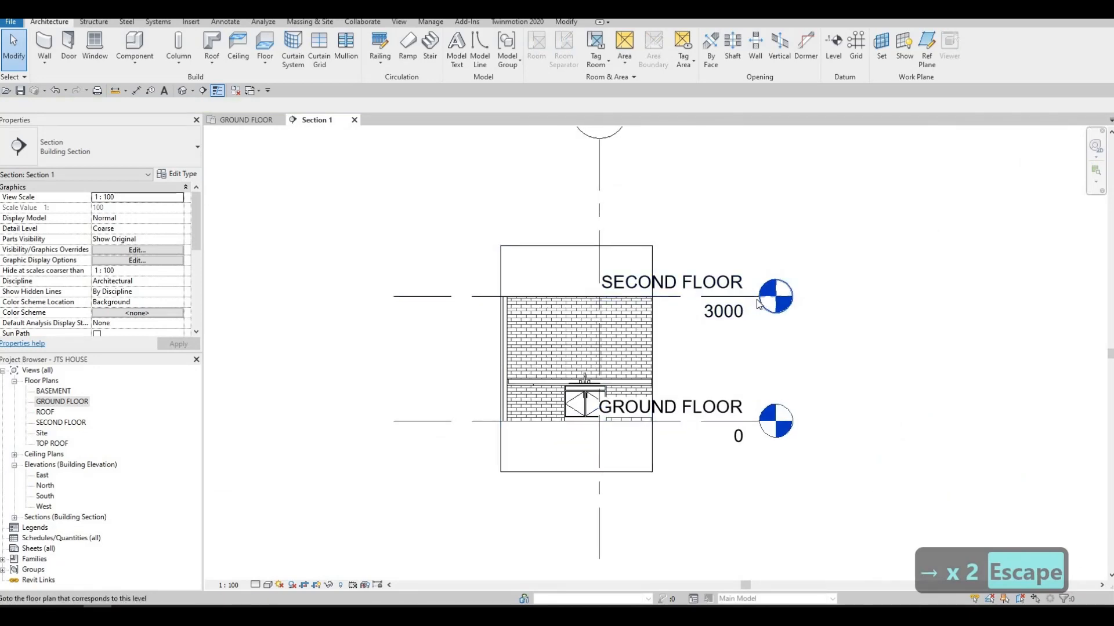
pyautogui.click(759, 299)
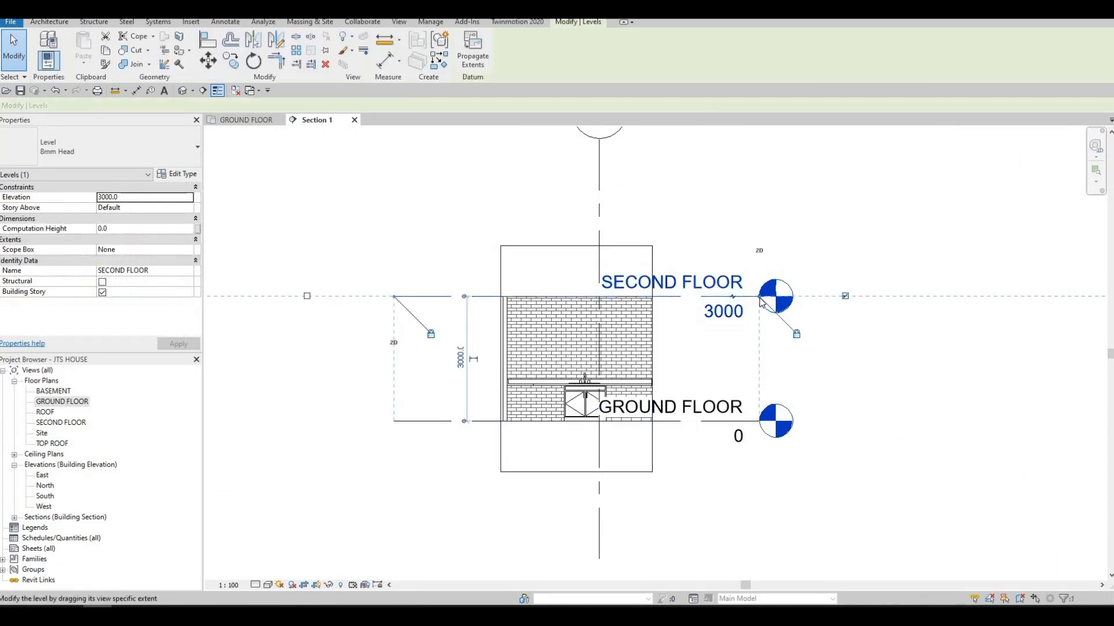
pyautogui.moveTo(856, 297); pyautogui.dragTo(930, 297)
pyautogui.press('Escape')
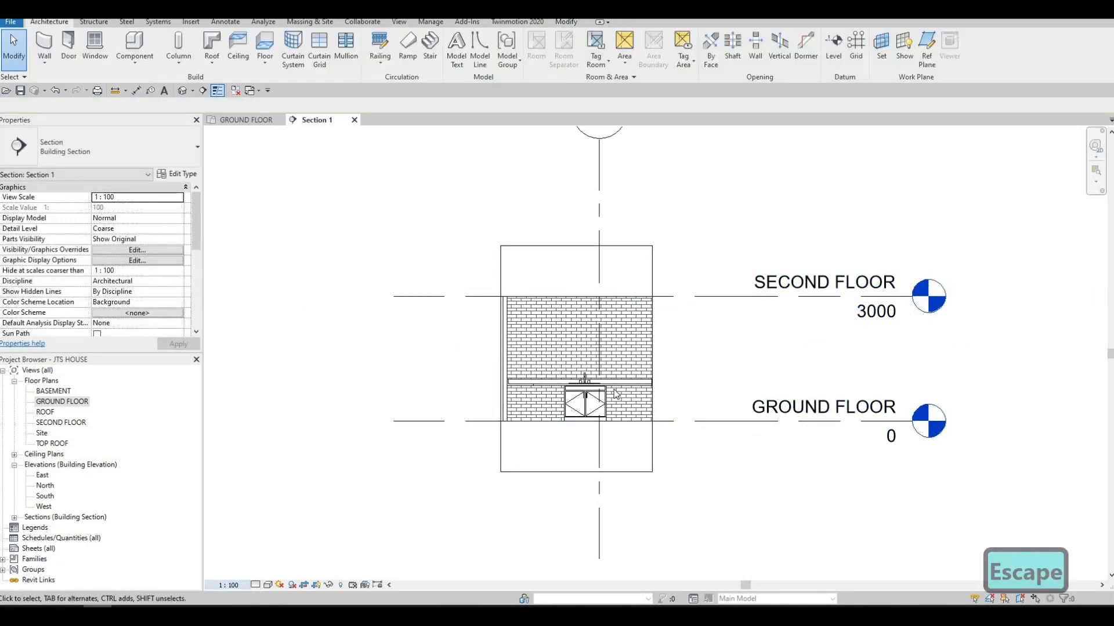
pyautogui.scroll(5, 584, 361)
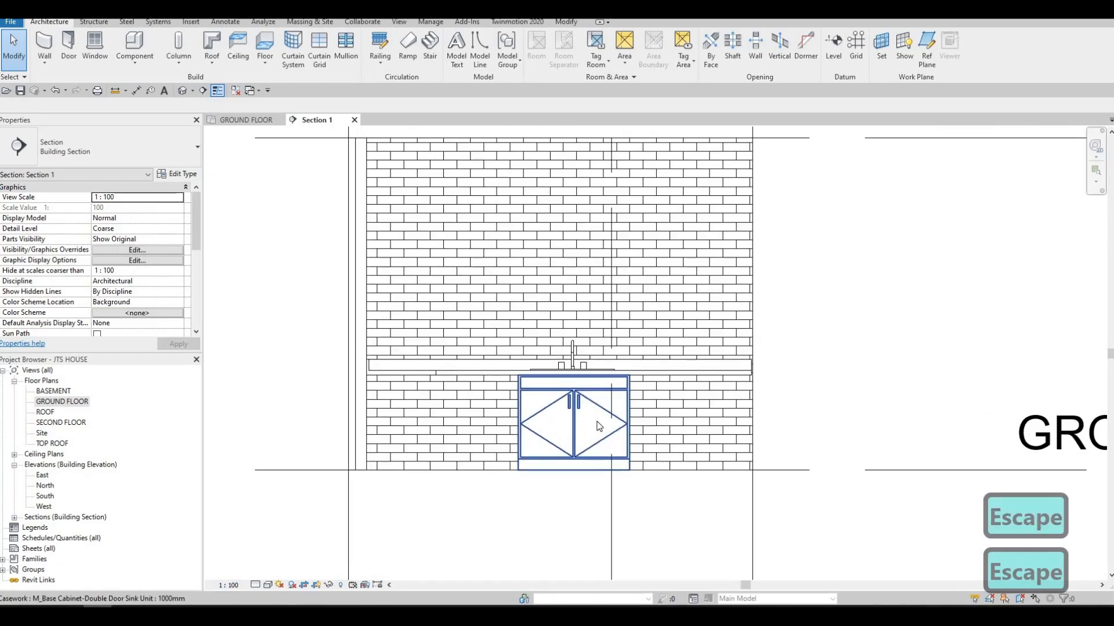
pyautogui.scroll(2, 585, 430)
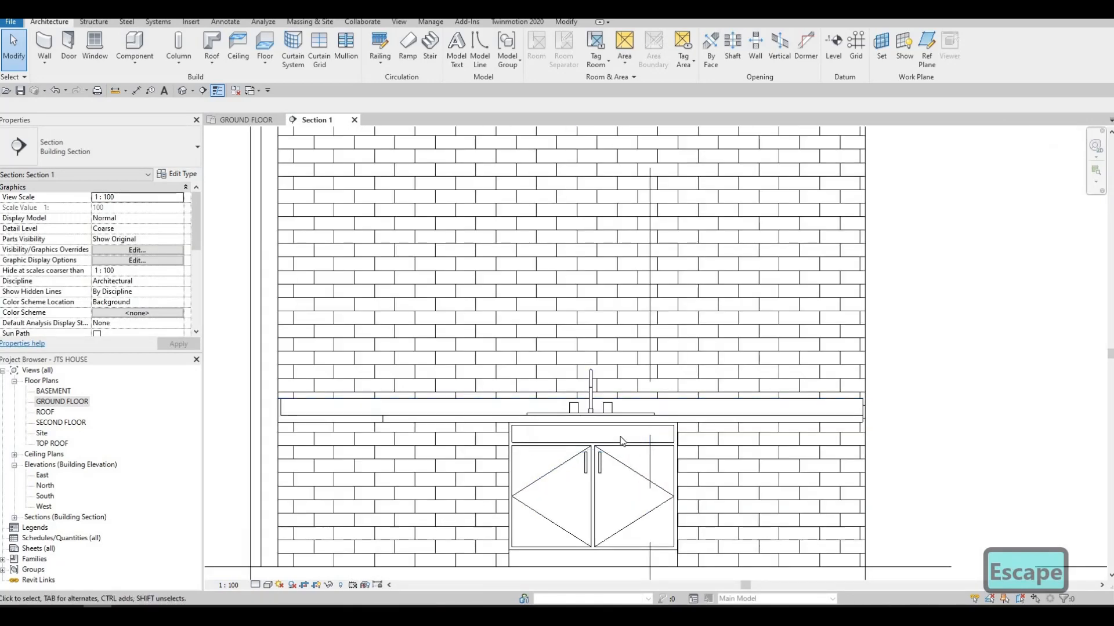
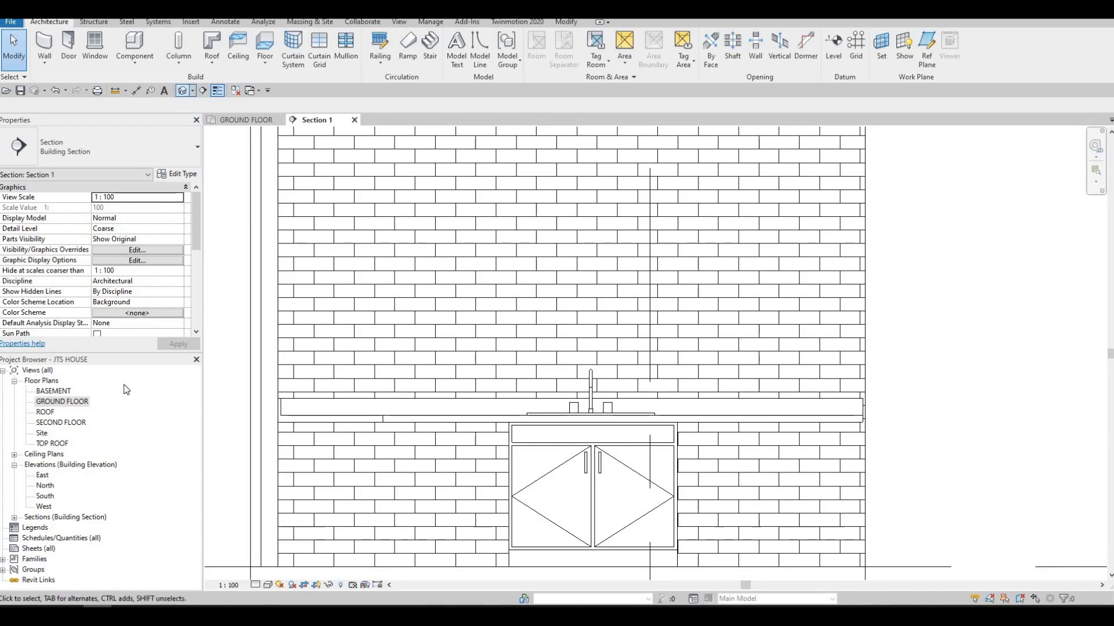
# Return to the ground floor plan and load the M_Base Cabinet-Corner Unit-Angled family from the Base Cabinets folder.
pyautogui.doubleClick(62, 403)
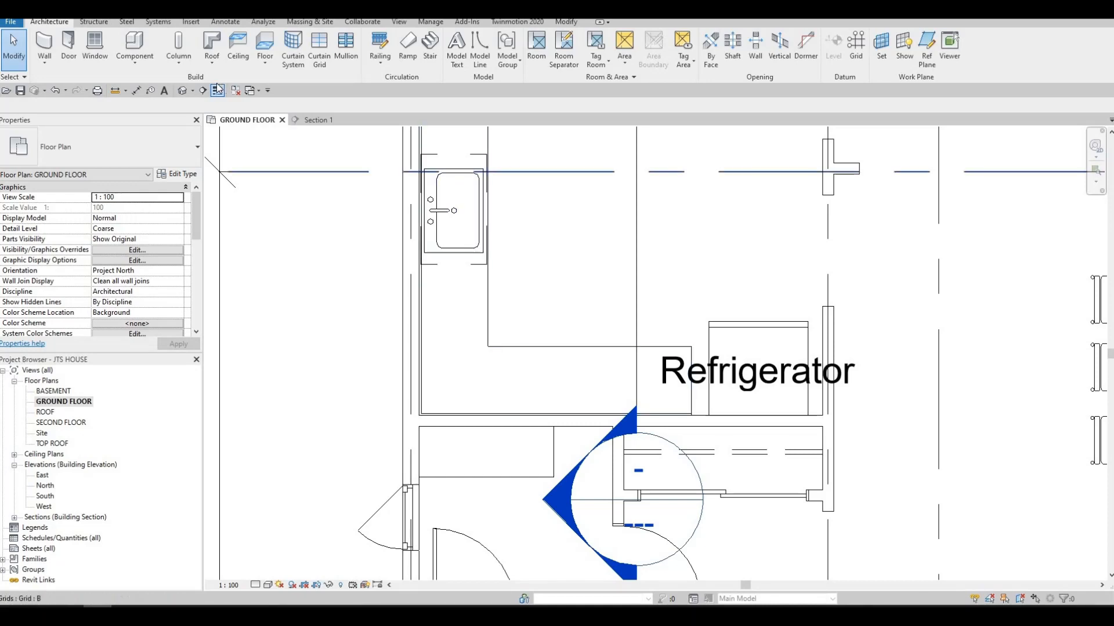
pyautogui.click(218, 90)
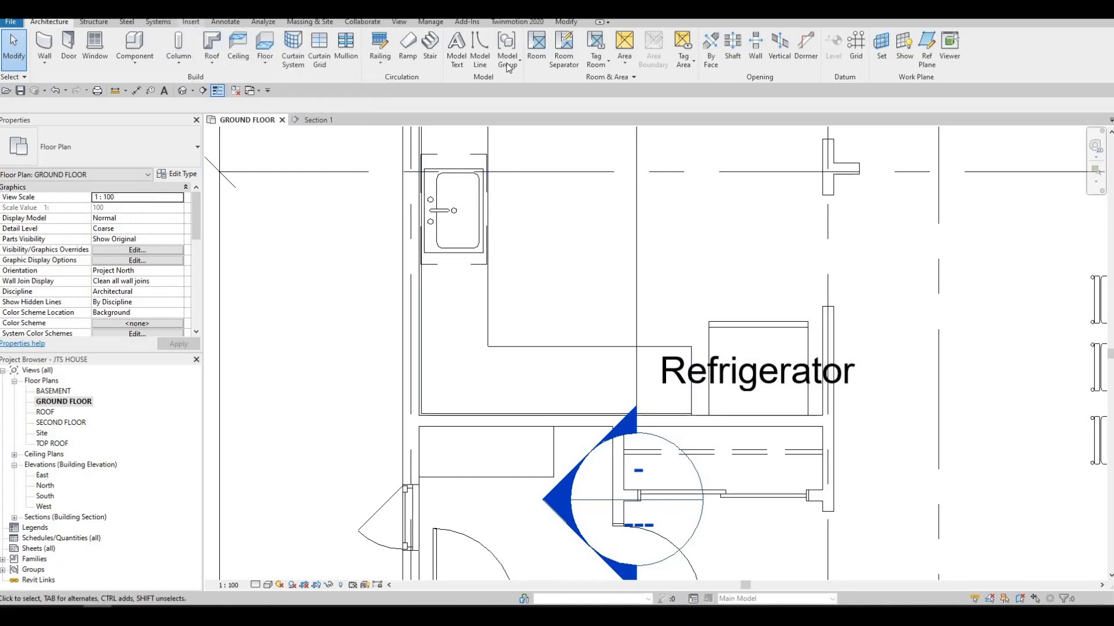
pyautogui.click(191, 21)
pyautogui.click(476, 49)
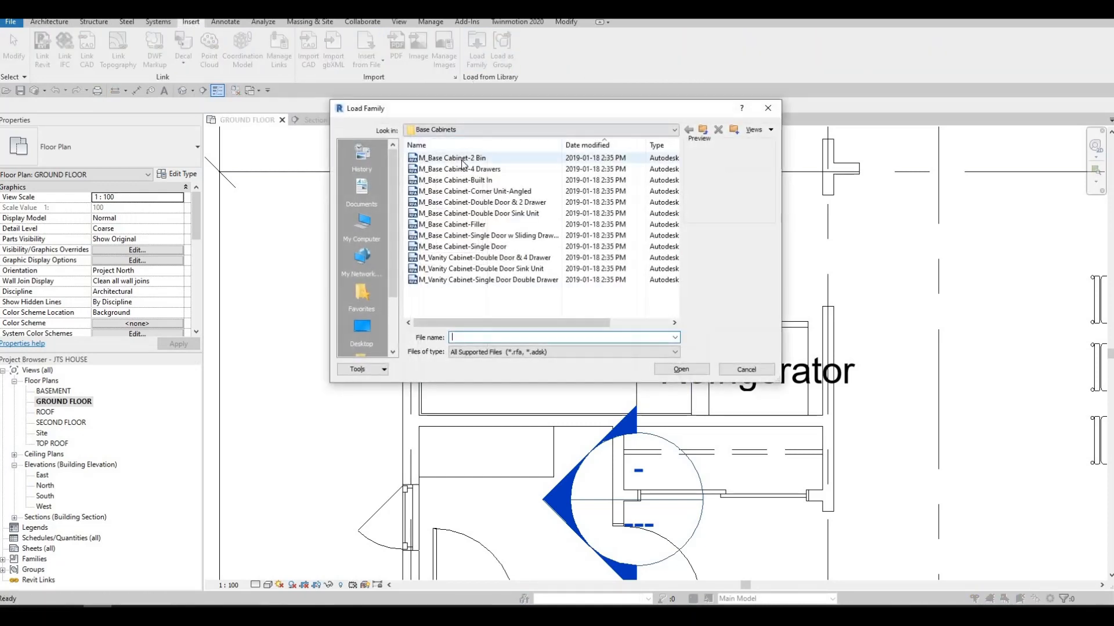
pyautogui.click(462, 158)
pyautogui.press('Down')
pyautogui.press('Down')
pyautogui.press('Down')
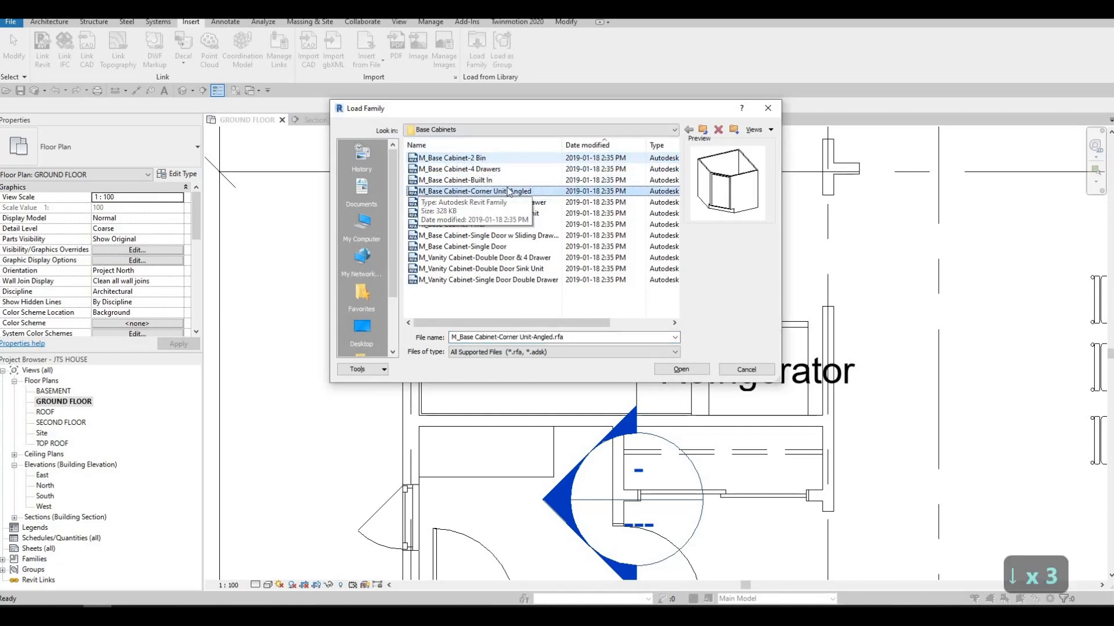
pyautogui.click(682, 370)
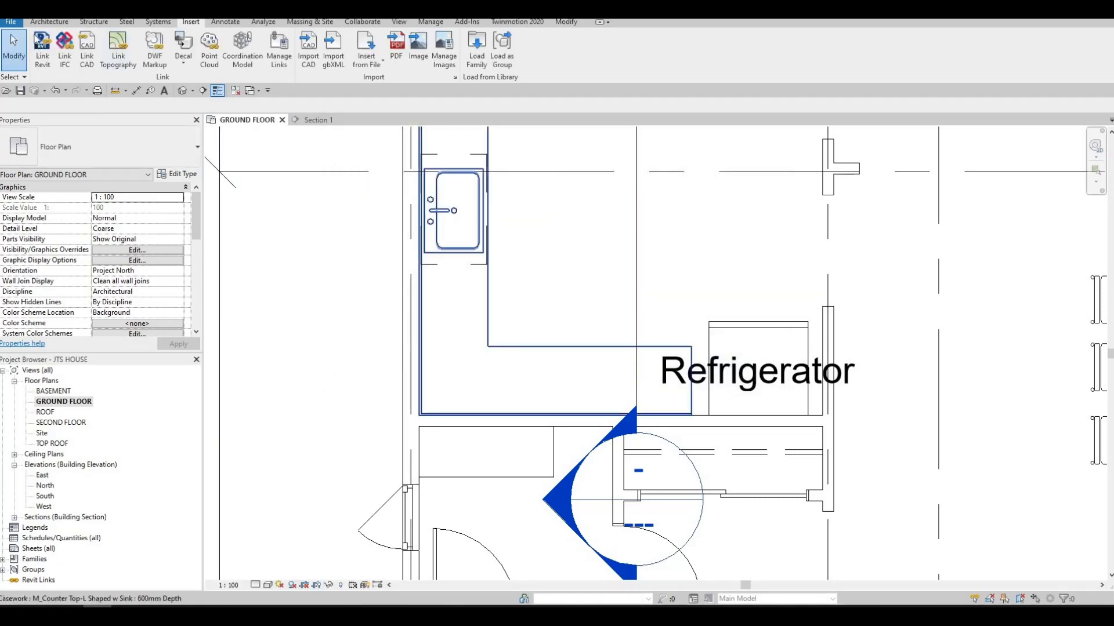
pyautogui.scroll(4, 142, 50)
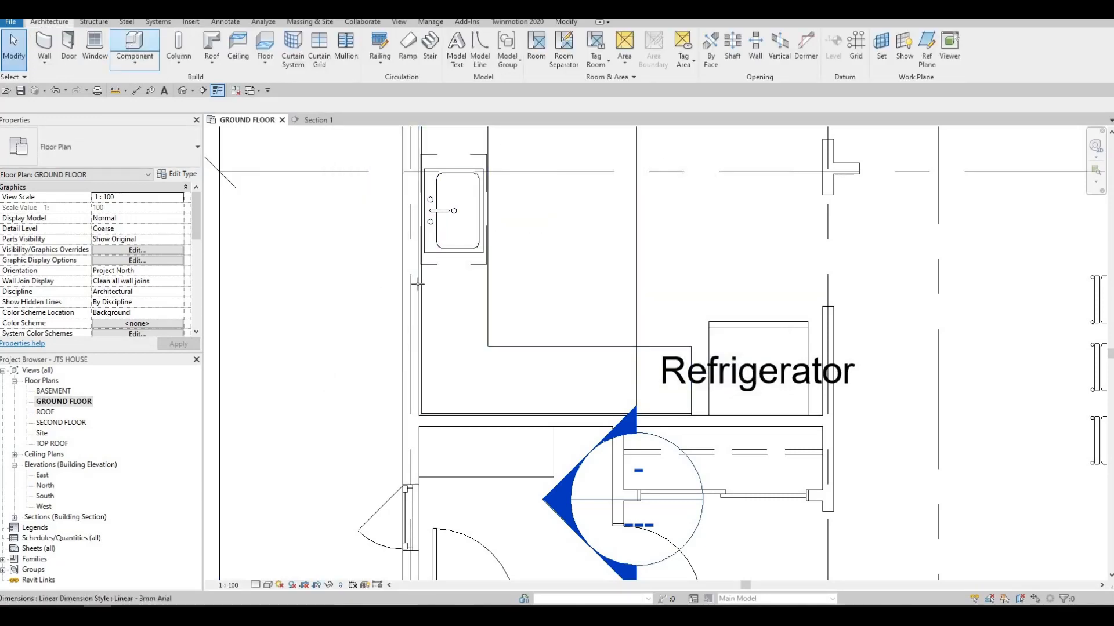
# Place a 900mm M_Base Cabinet-Corner Unit-Angled in the wall corner beneath the L-shaped counter top, rotated so its angled front faces the room.
pyautogui.click(135, 46)
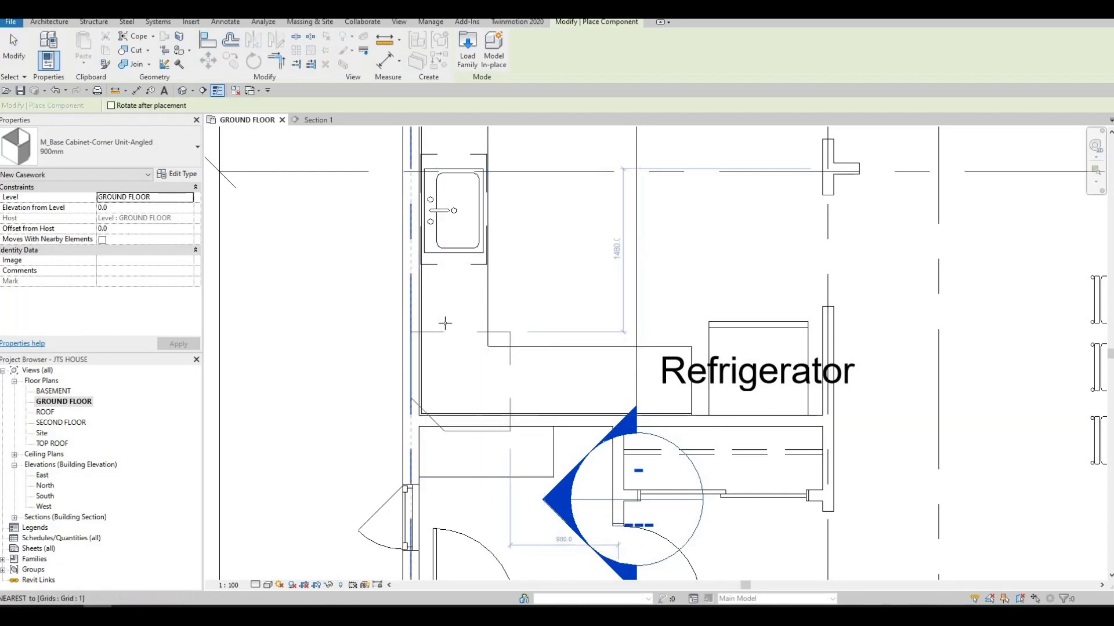
pyautogui.press('space')
pyautogui.press('space')
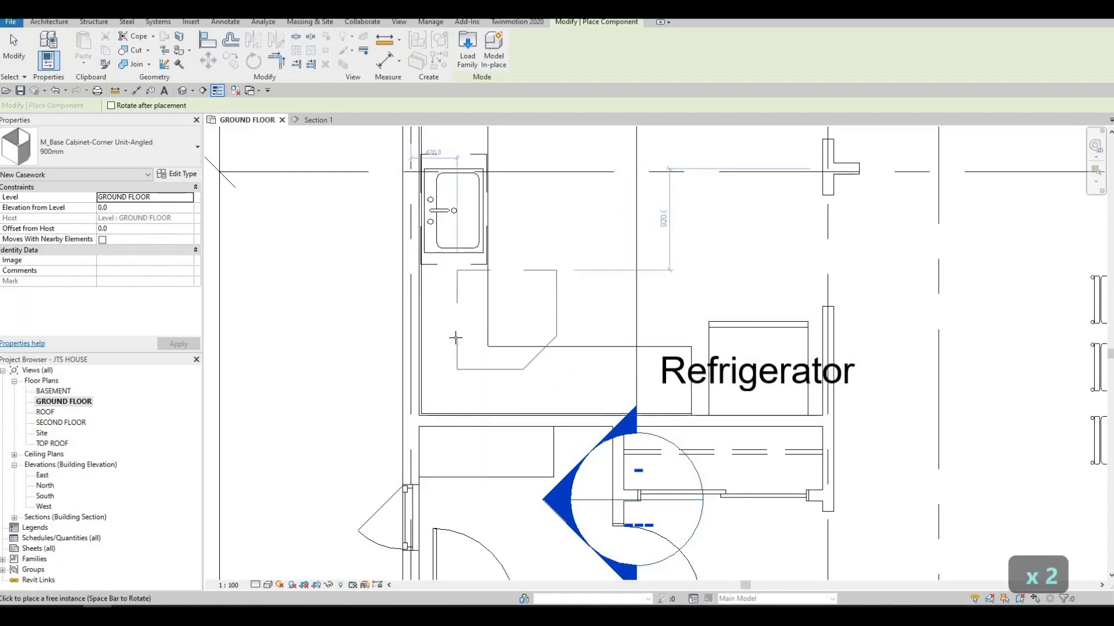
pyautogui.press('space')
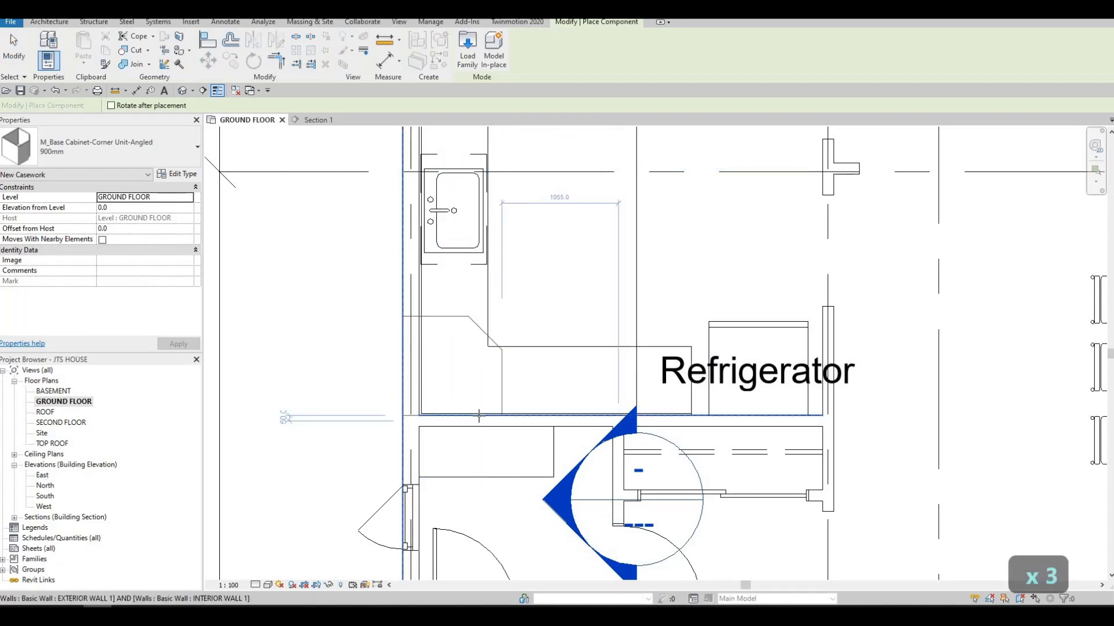
pyautogui.click(527, 368)
pyautogui.press('Escape')
pyautogui.press('Escape')
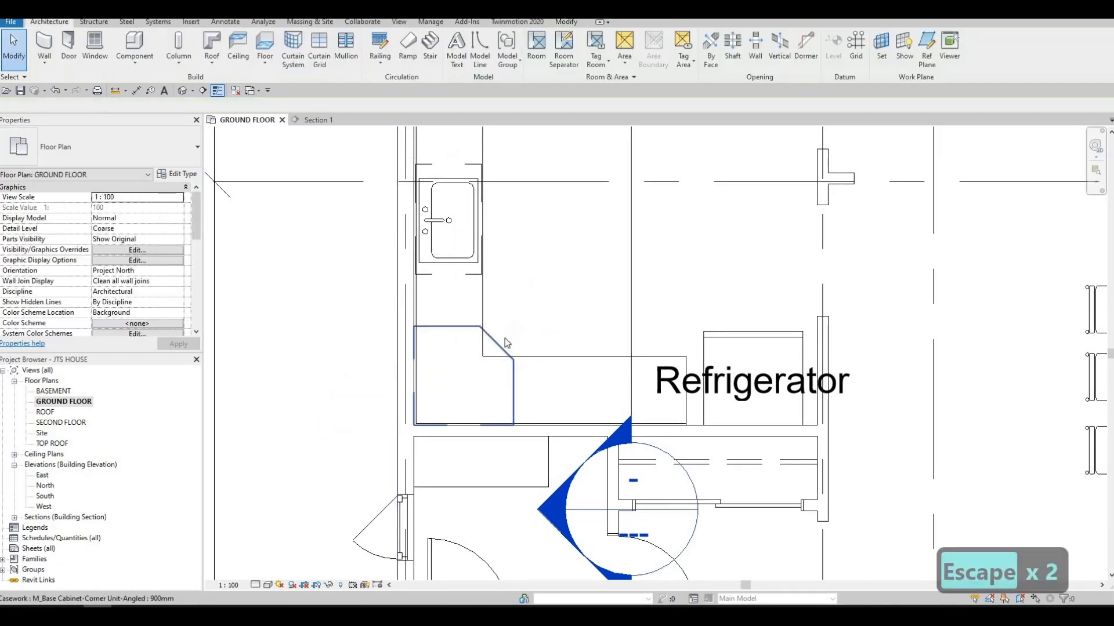
pyautogui.press('Escape')
# Compare the corner cabinet's angled front with the counter top's inner corner in plan and open the Section 1 view.
pyautogui.scroll(2, 493, 348)
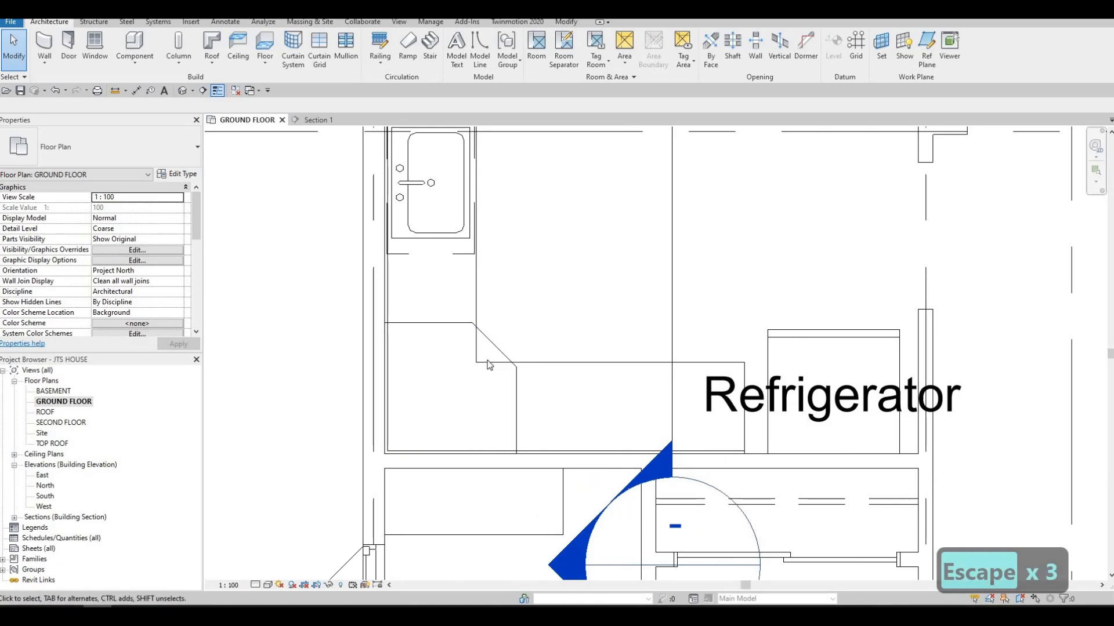
pyautogui.click(498, 358)
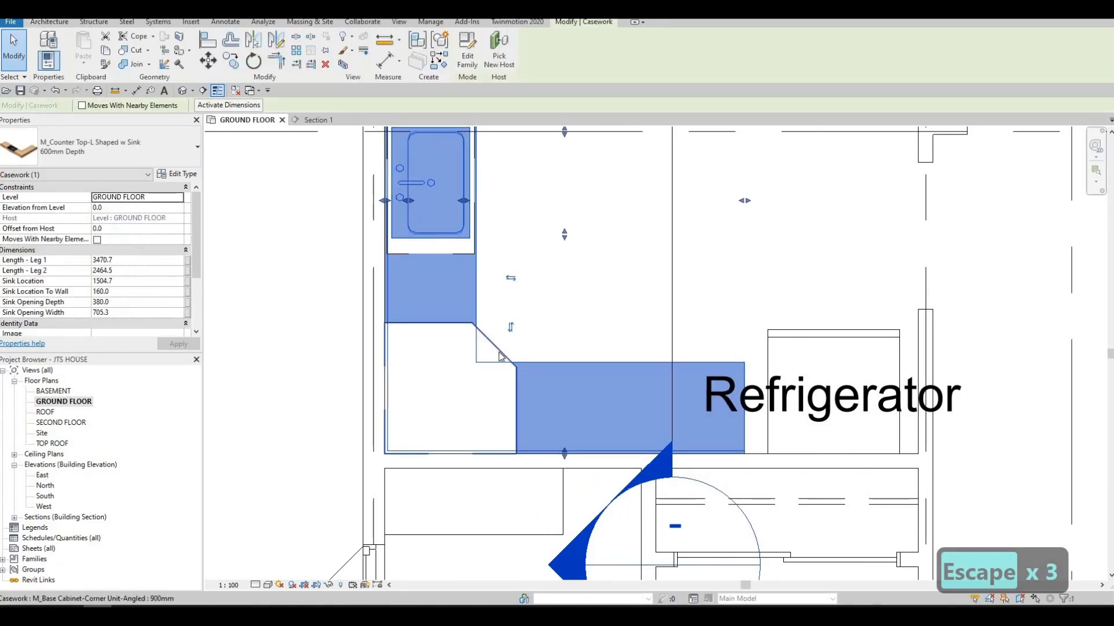
pyautogui.press('Escape')
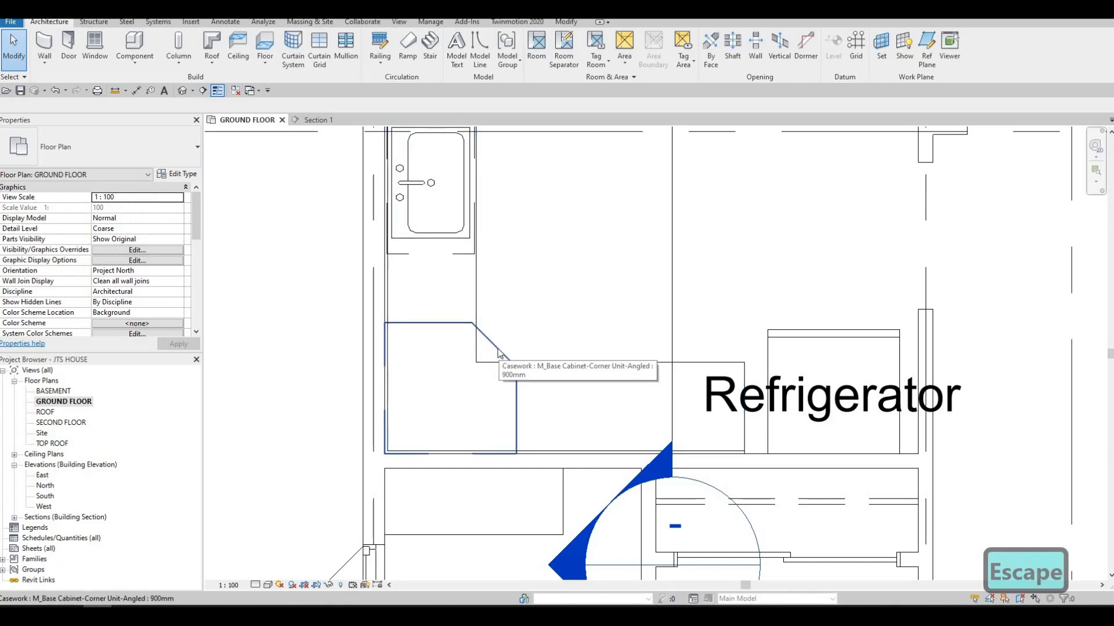
pyautogui.scroll(-2, 538, 387)
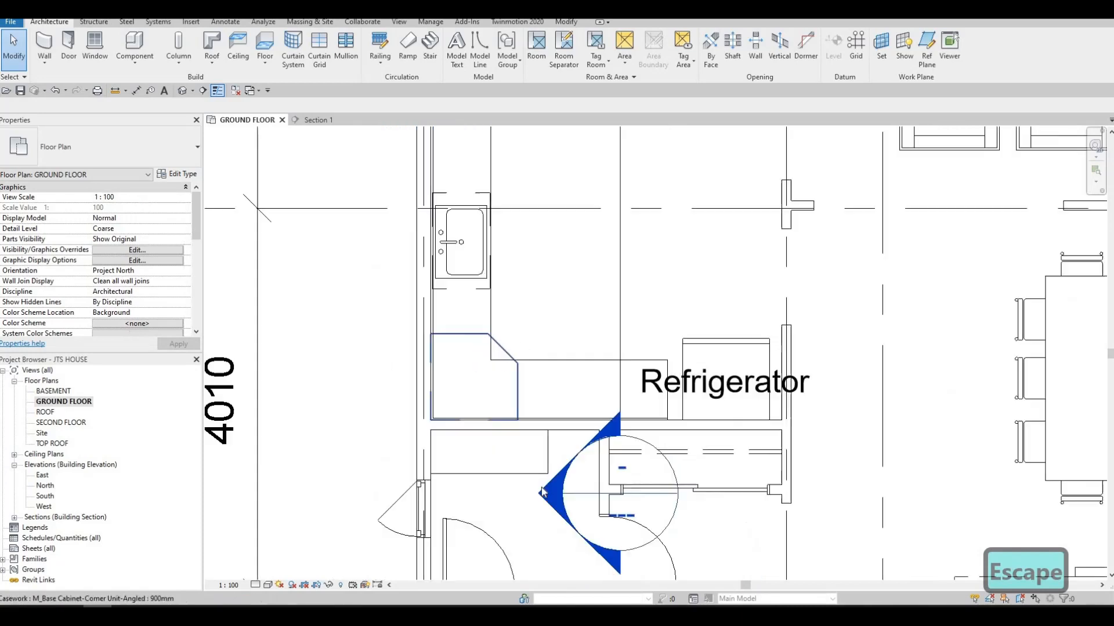
pyautogui.press('Escape')
pyautogui.doubleClick(544, 497)
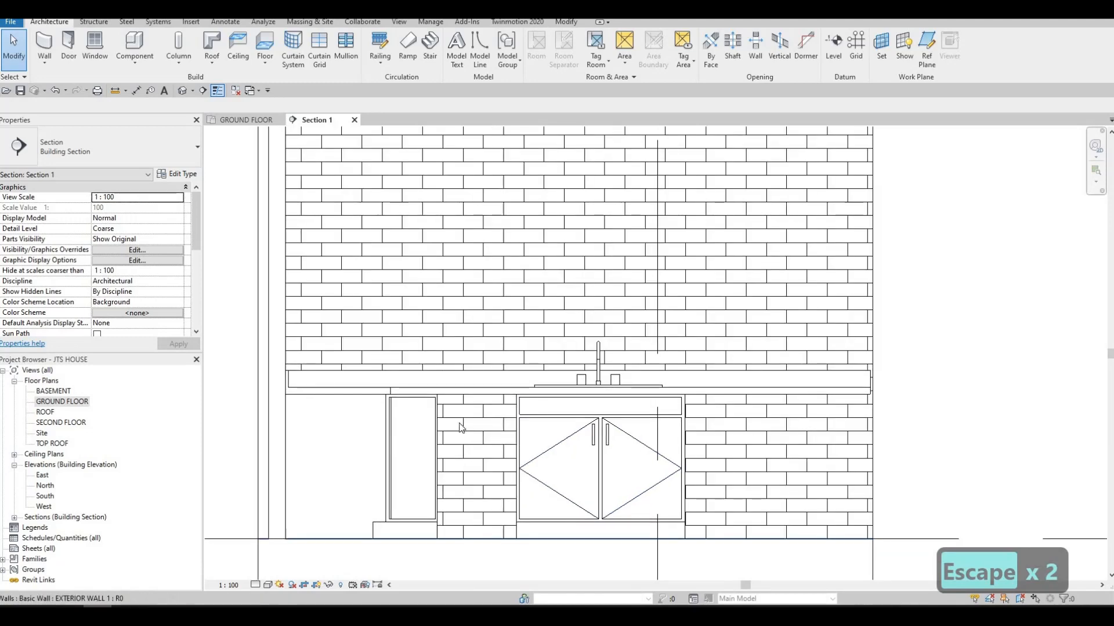
# Close the Section 1 view and return to the kitchen counter in the GROUND FLOOR plan.
pyautogui.scroll(-3, 424, 333)
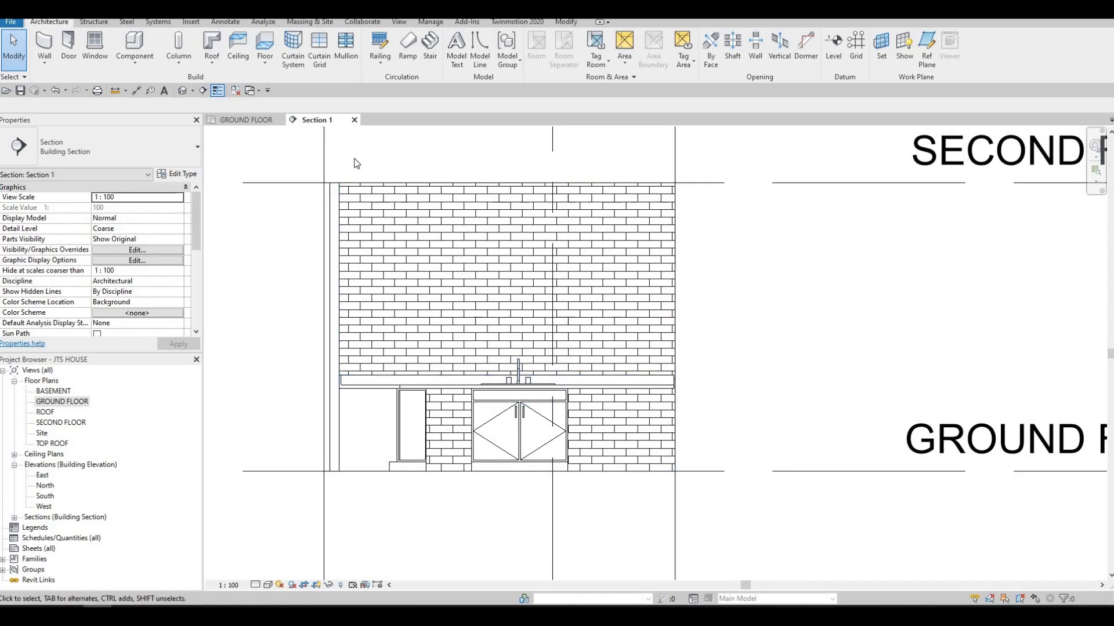
pyautogui.click(354, 120)
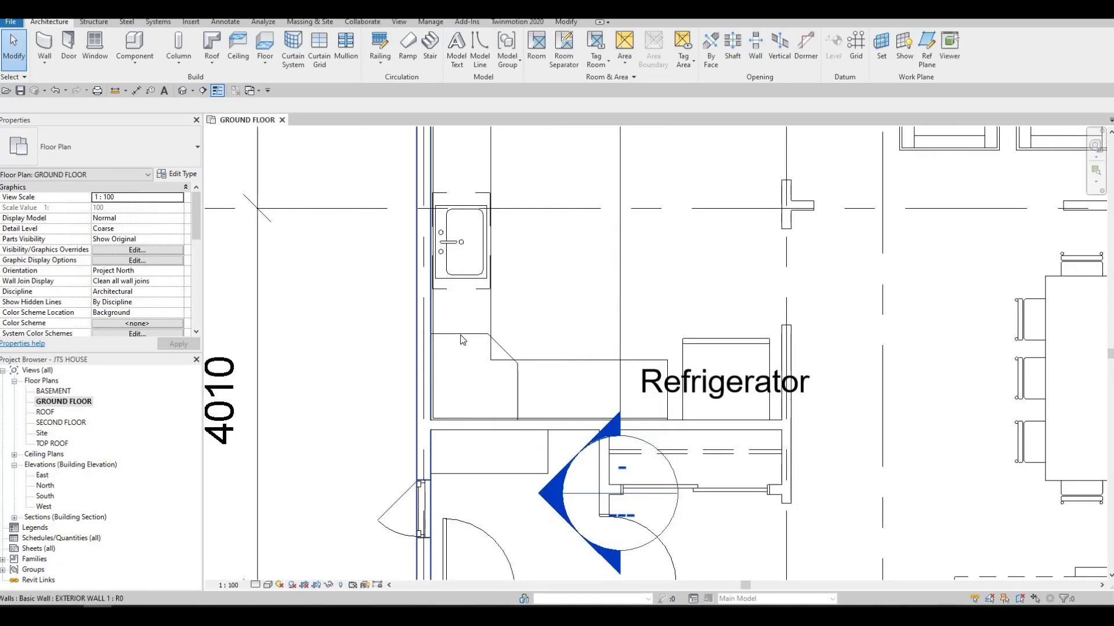
pyautogui.moveTo(414, 278); pyautogui.dragTo(395, 268, button='middle')
pyautogui.click(479, 346)
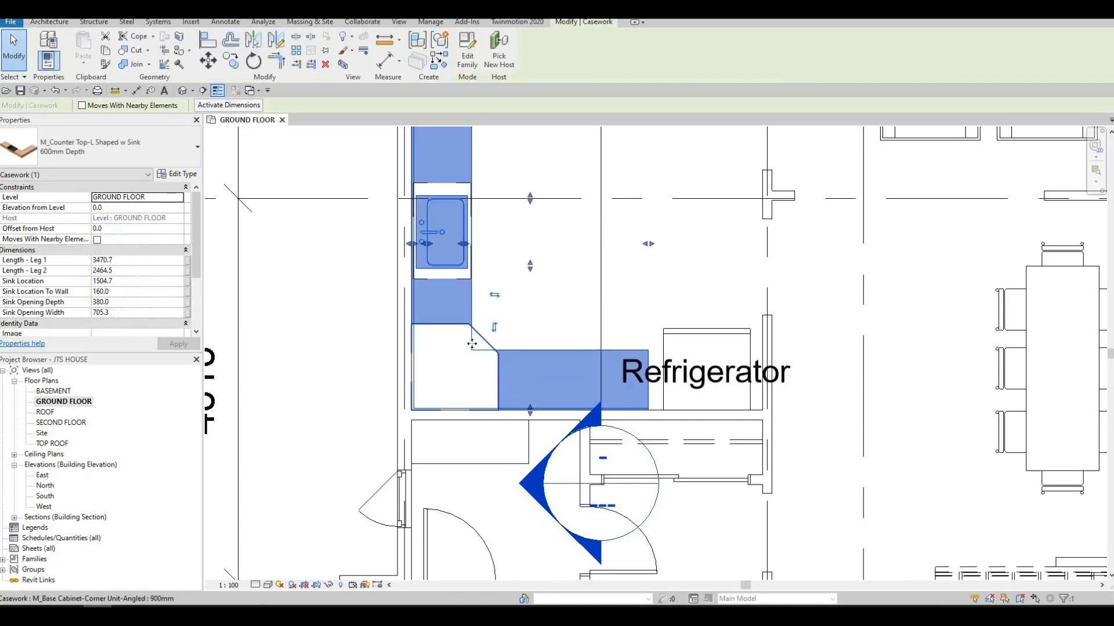
pyautogui.press('Escape')
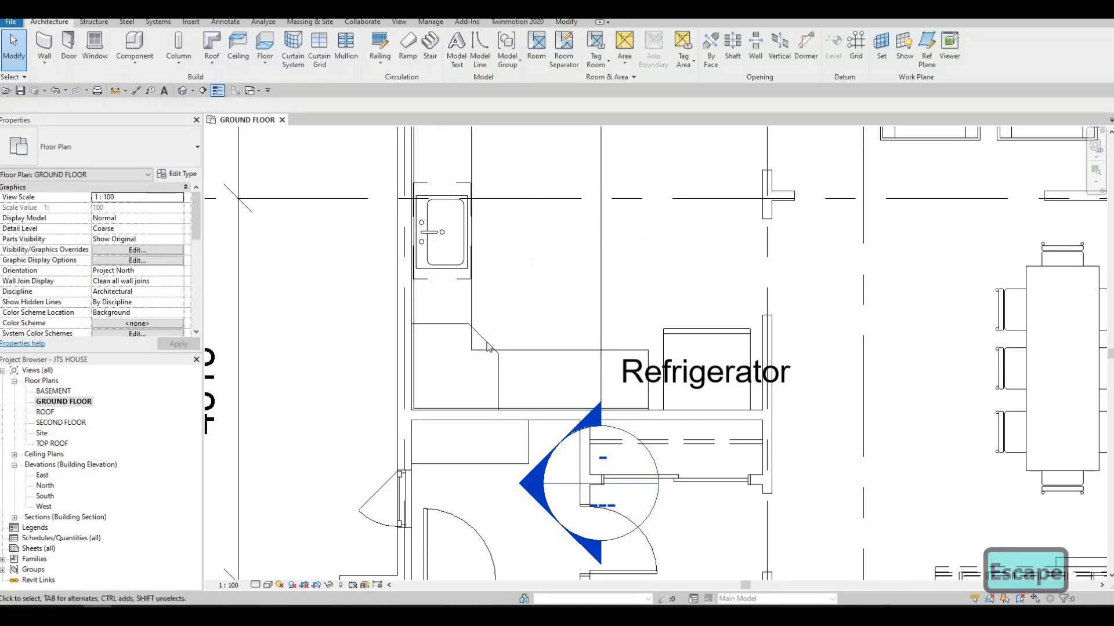
pyautogui.press('Escape')
pyautogui.moveTo(533, 293); pyautogui.dragTo(459, 342, button='middle')
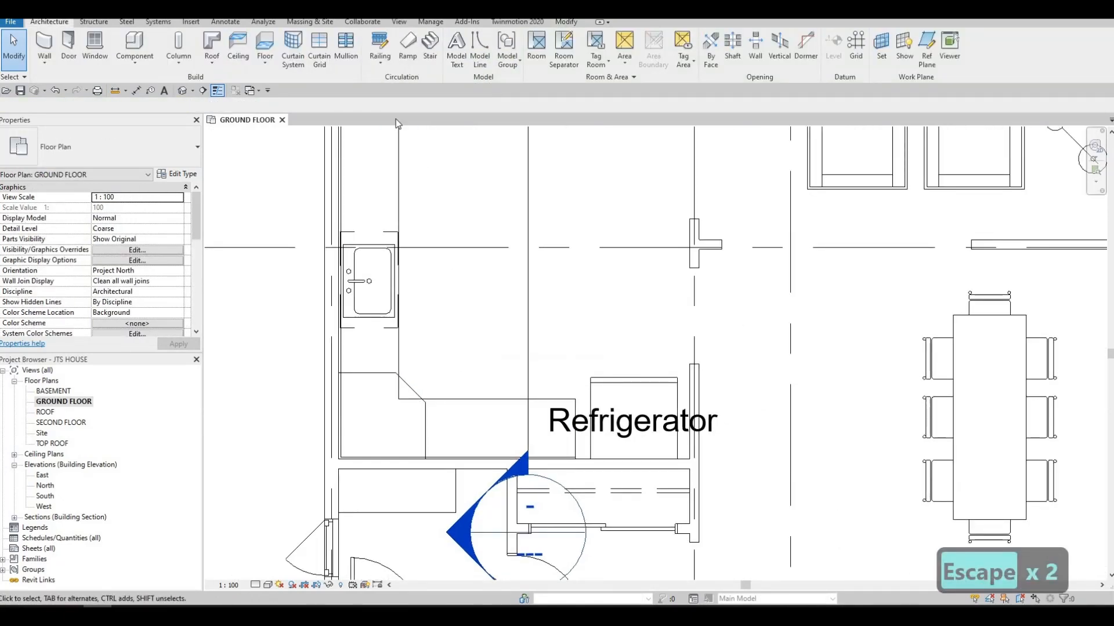
pyautogui.moveTo(450, 288); pyautogui.dragTo(449, 302, button='middle')
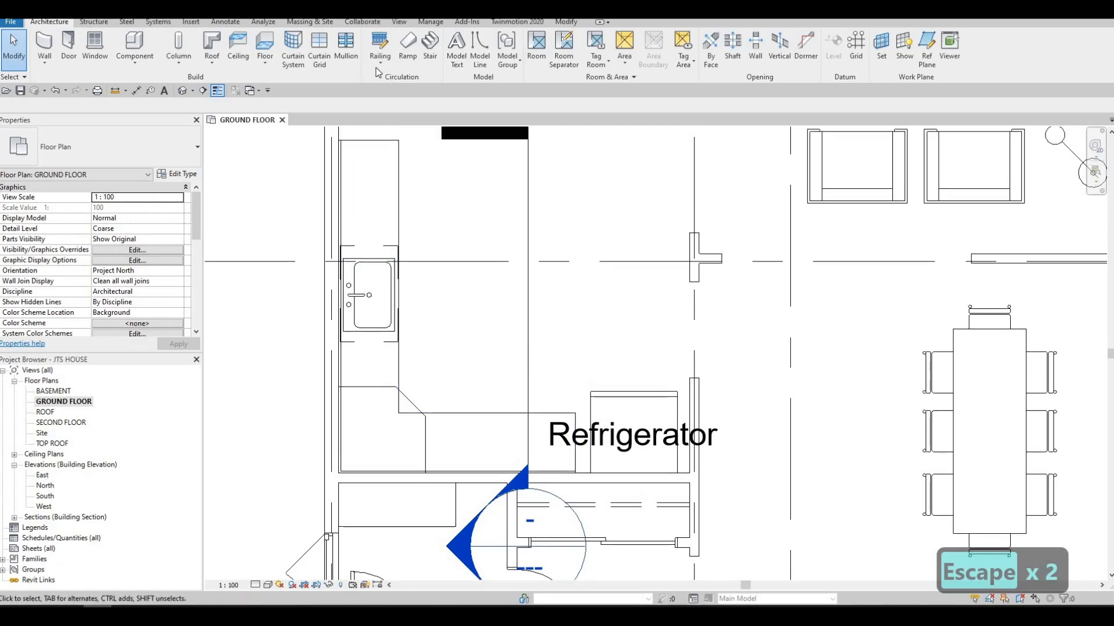
# Start loading a family and compare the previews of the cabinet families in the Base Cabinets folder.
pyautogui.click(195, 23)
pyautogui.click(476, 51)
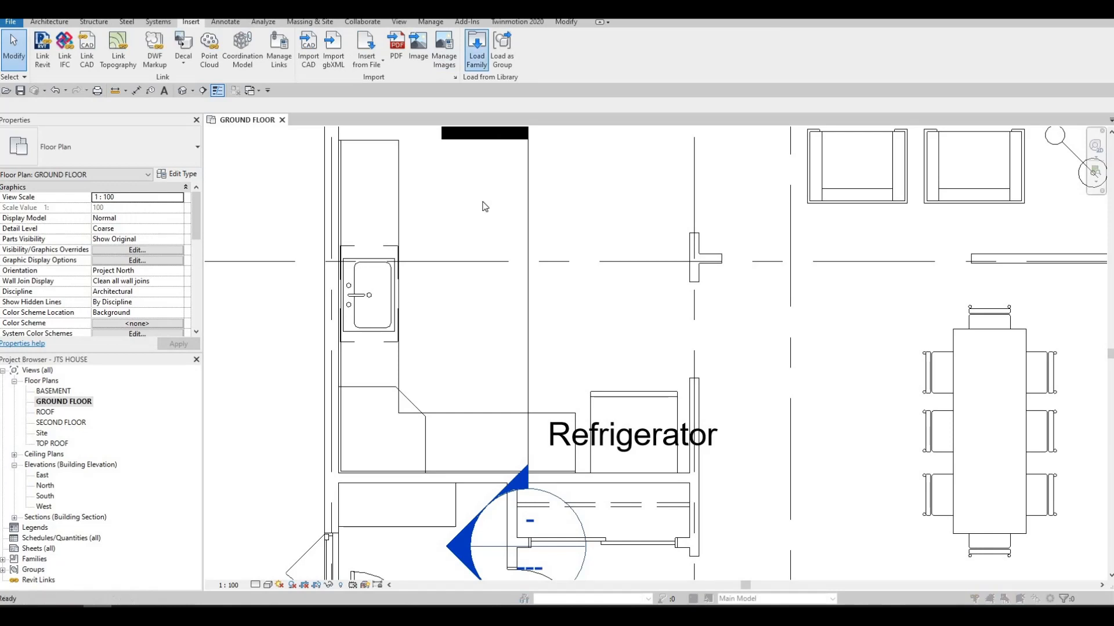
pyautogui.click(468, 158)
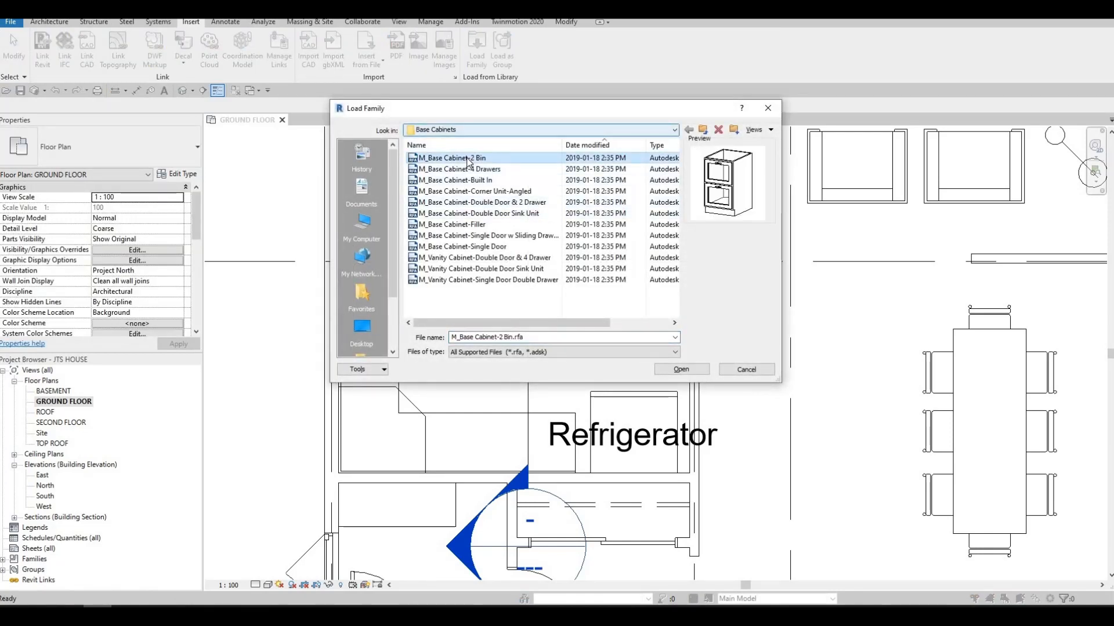
pyautogui.press('Down')
pyautogui.press('Down')
pyautogui.press('Down')
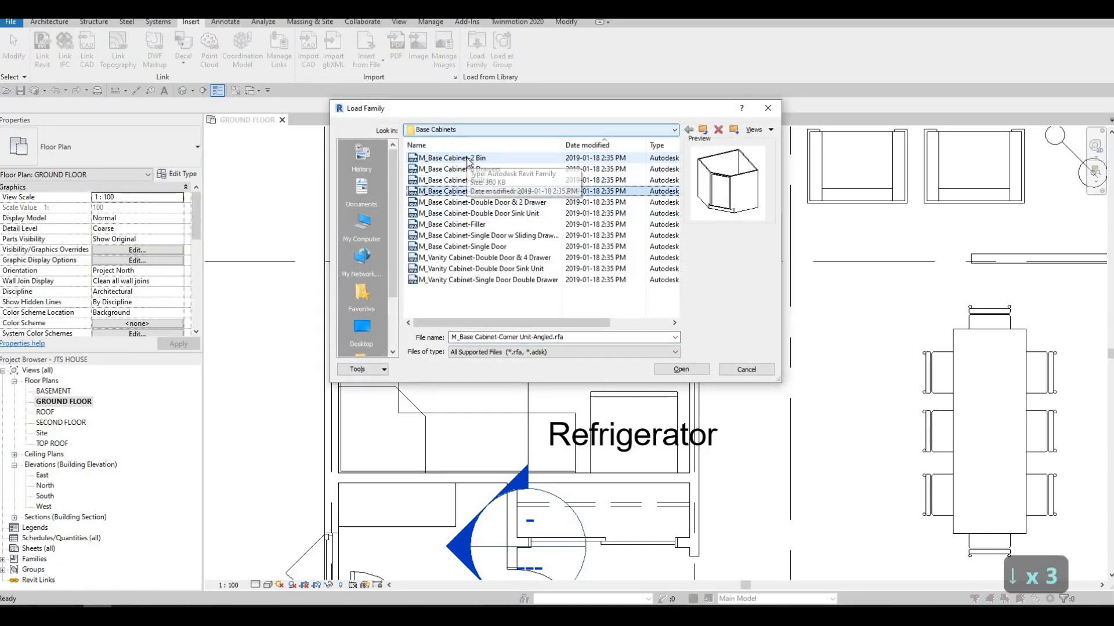
pyautogui.press('Down')
pyautogui.press('Up')
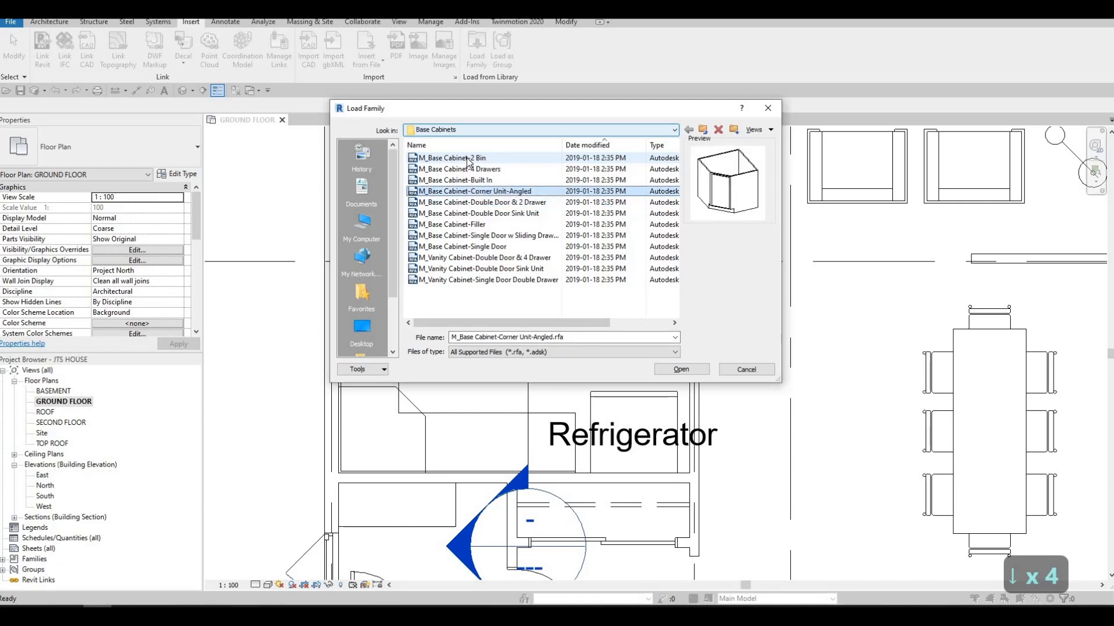
pyautogui.press('Down')
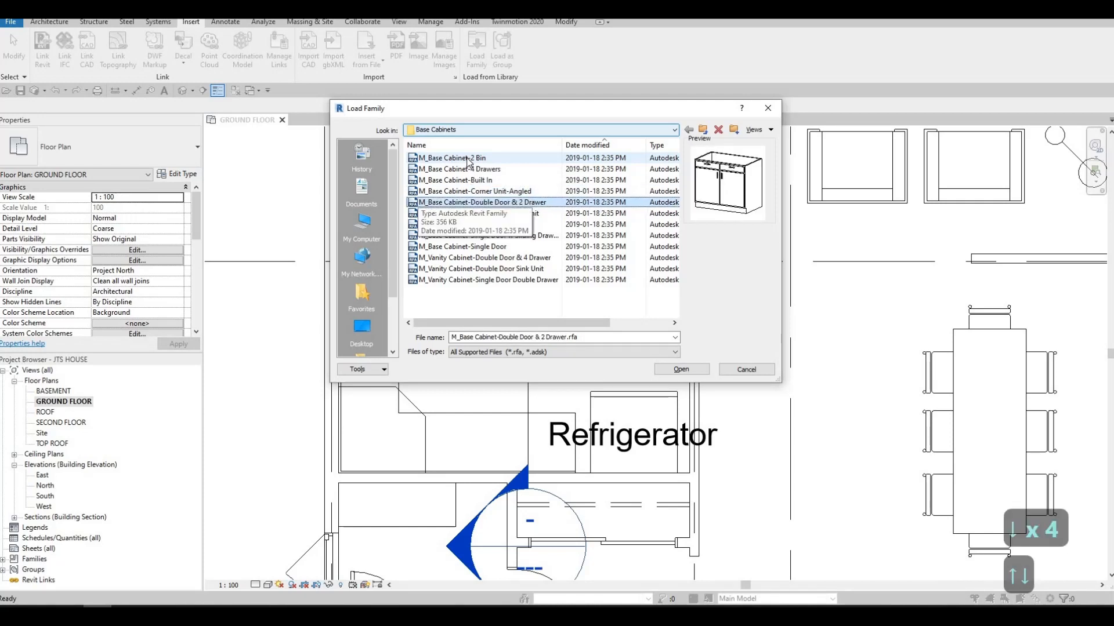
pyautogui.press('Down')
pyautogui.press('Up')
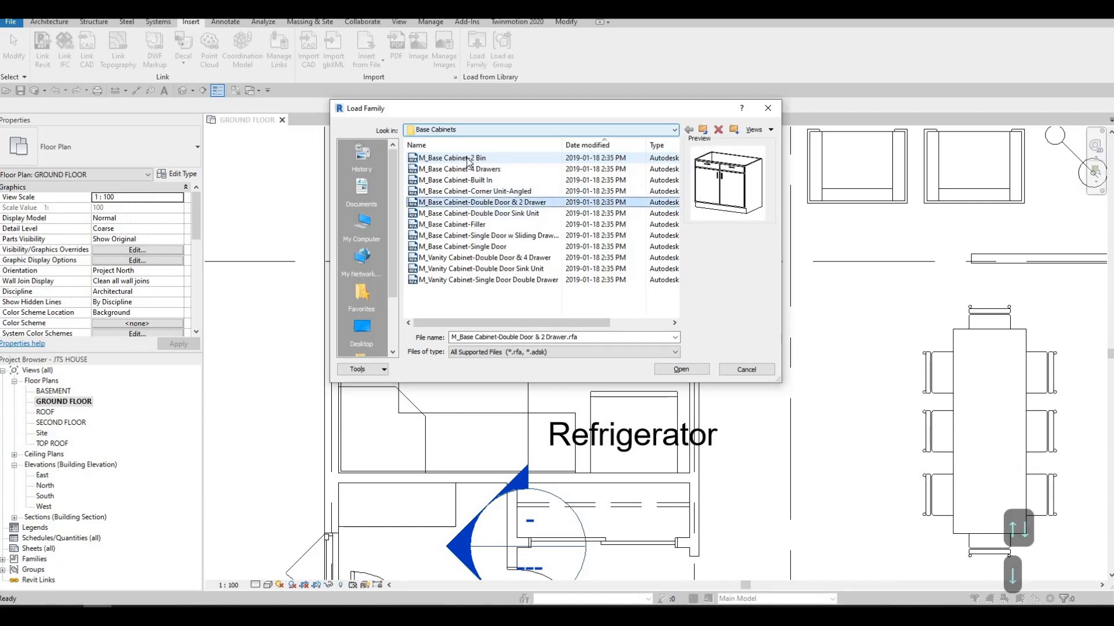
pyautogui.press('Down')
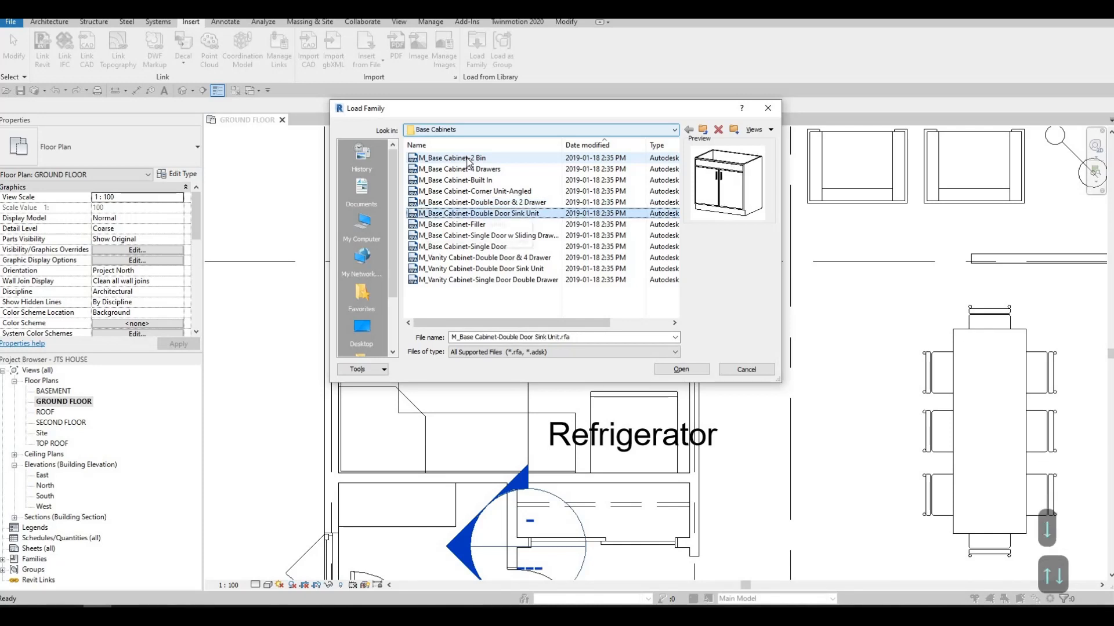
pyautogui.press('Down')
pyautogui.press('Down')
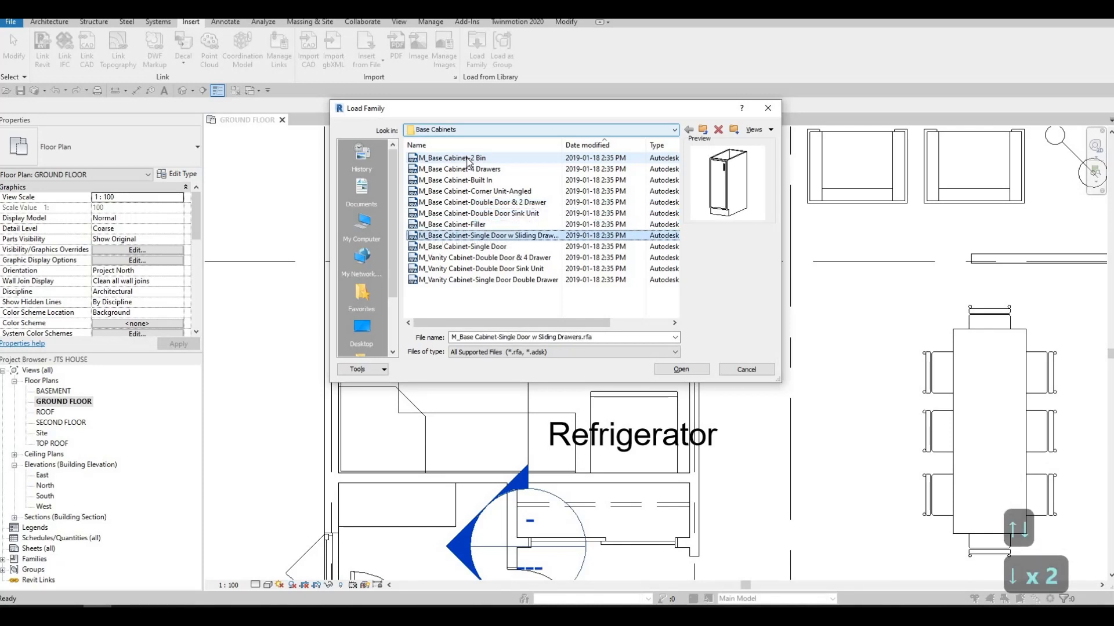
pyautogui.press('Down')
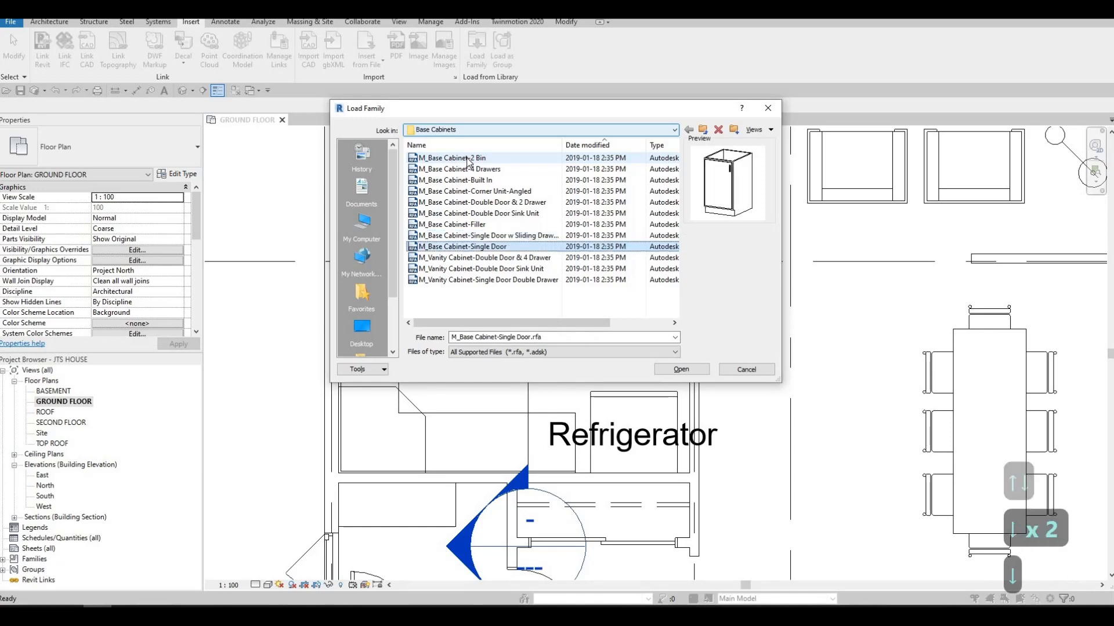
pyautogui.press('Down')
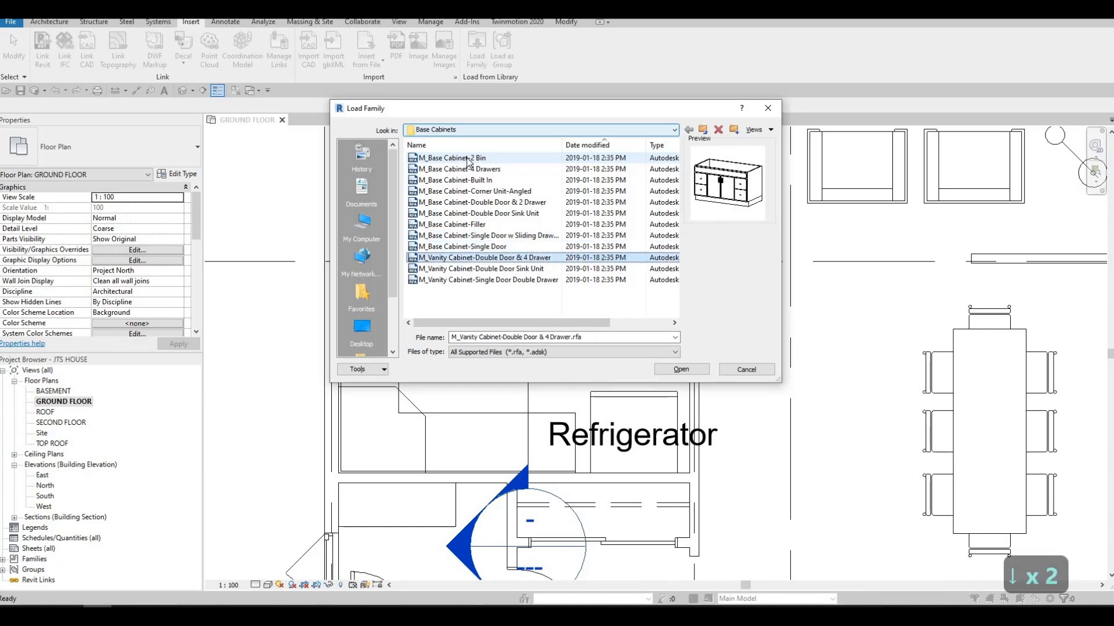
pyautogui.press('Down')
pyautogui.press('Down')
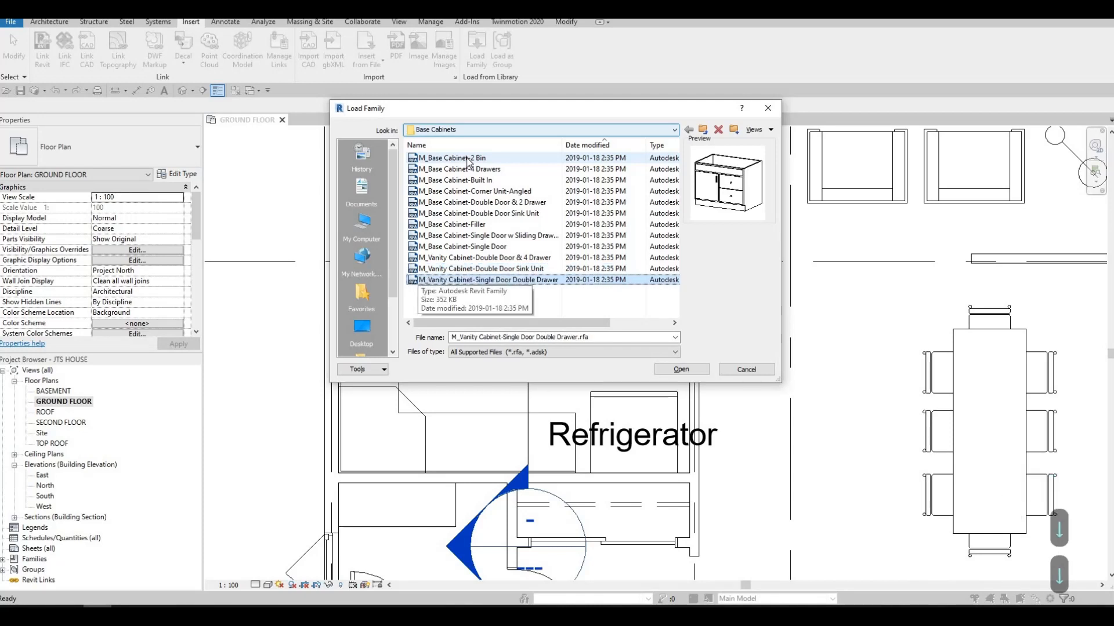
pyautogui.press('Up')
pyautogui.press('Up')
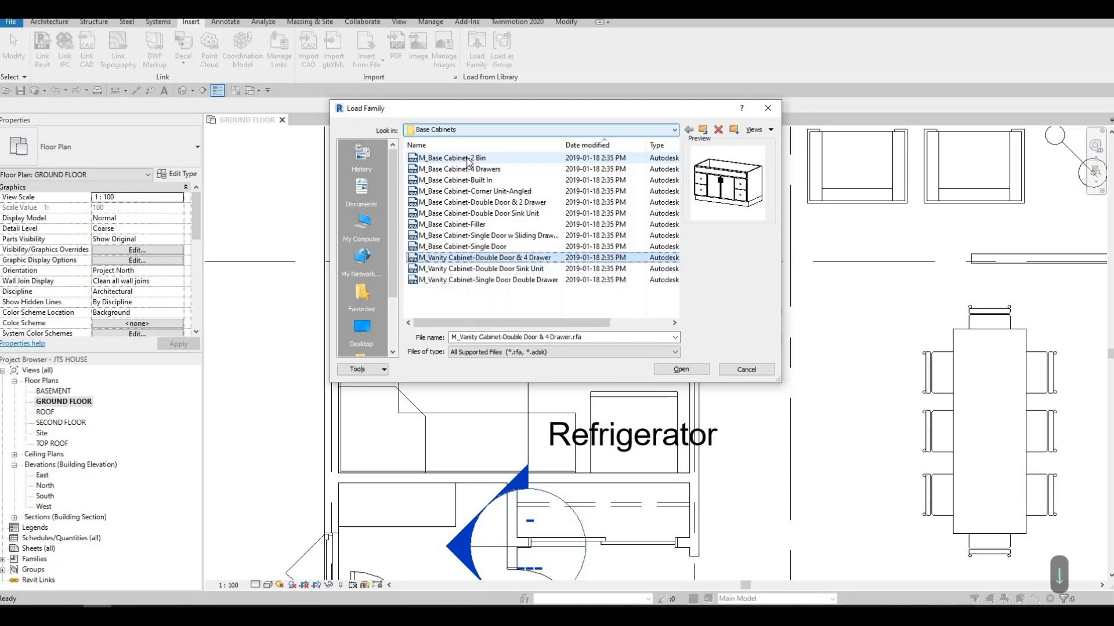
pyautogui.press('Up')
pyautogui.press('Up')
pyautogui.press('Up')
pyautogui.press('Up')
pyautogui.press('Up')
pyautogui.press('Up')
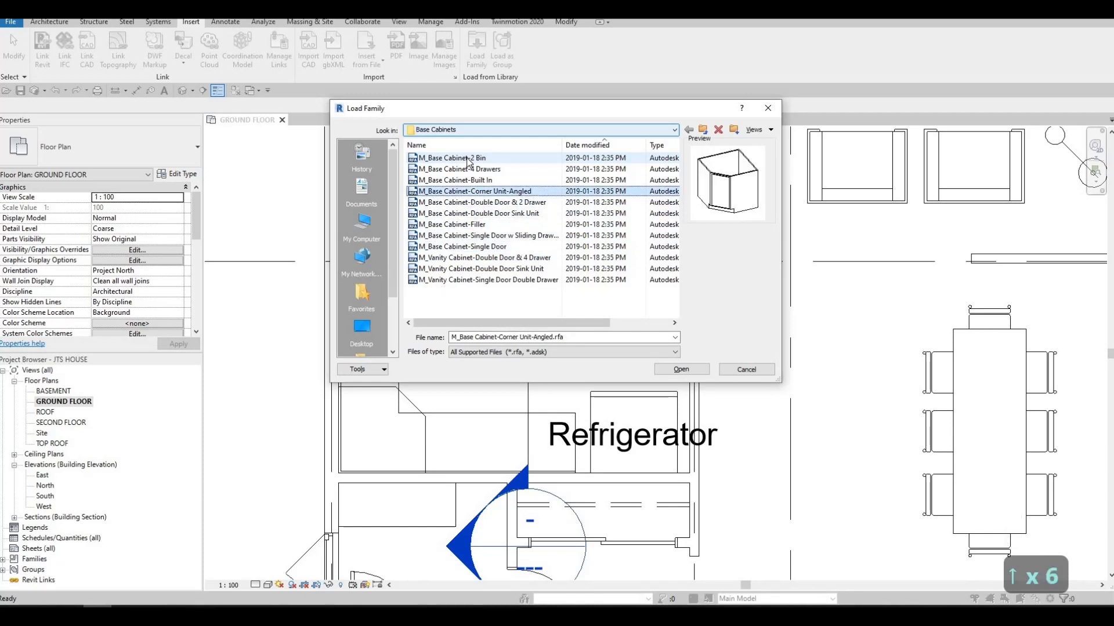
# Load the M_Base Cabinet-4 Drawers family into the project.
pyautogui.press('Up')
pyautogui.press('Up')
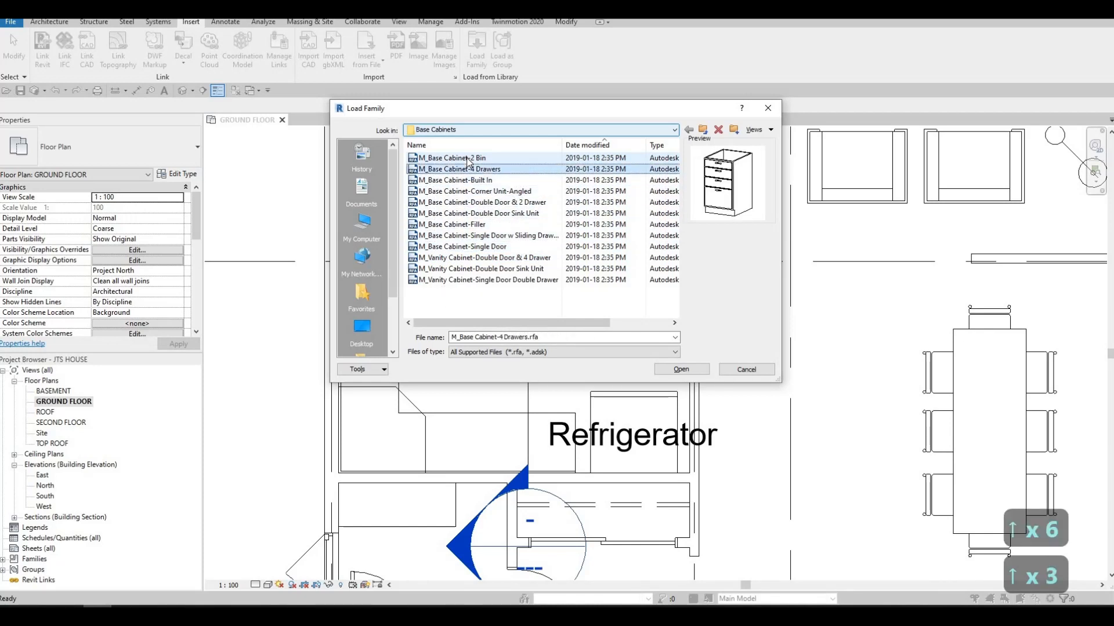
pyautogui.click(682, 369)
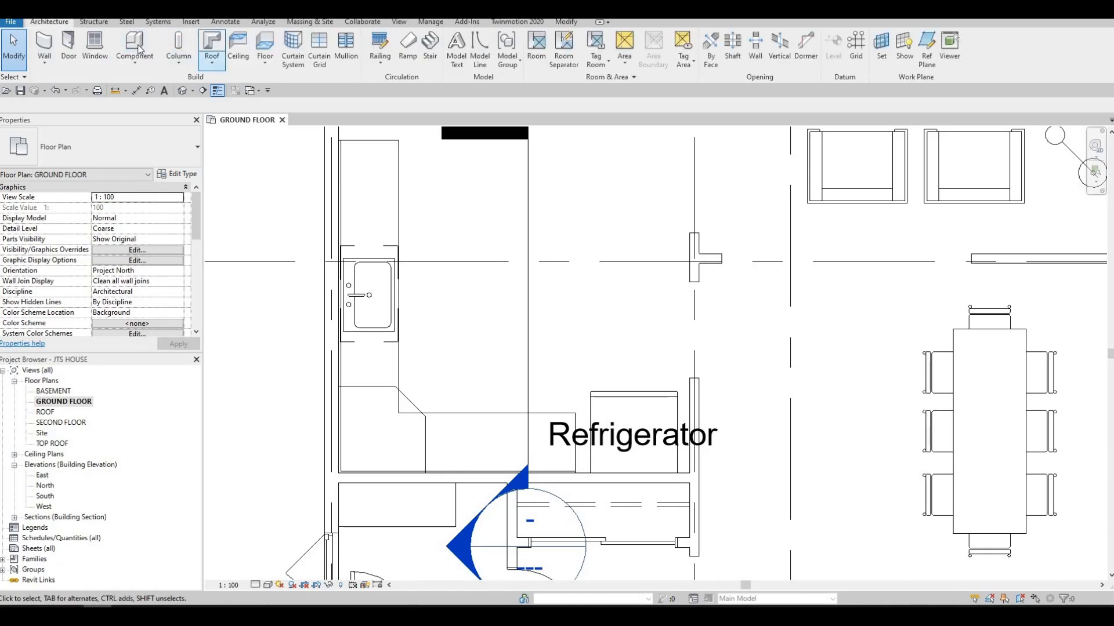
# Place a rotated 300mm M_Base Cabinet-4 Drawers on each side of the sink cabinet, along the exterior wall.
pyautogui.scroll(2, 380, 203)
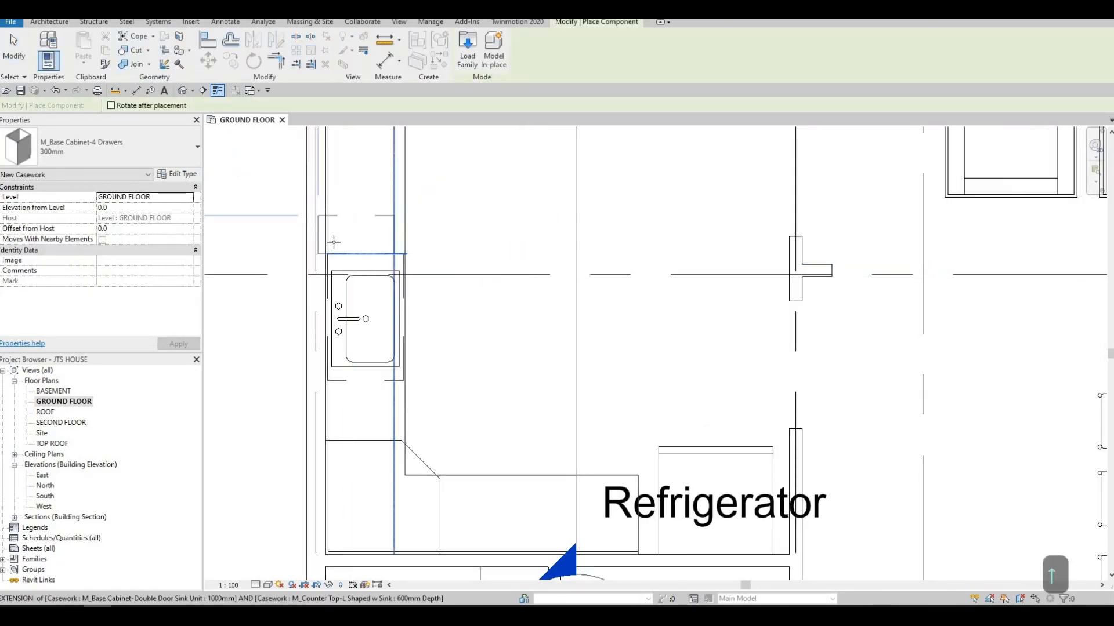
pyautogui.press('space')
pyautogui.press('space')
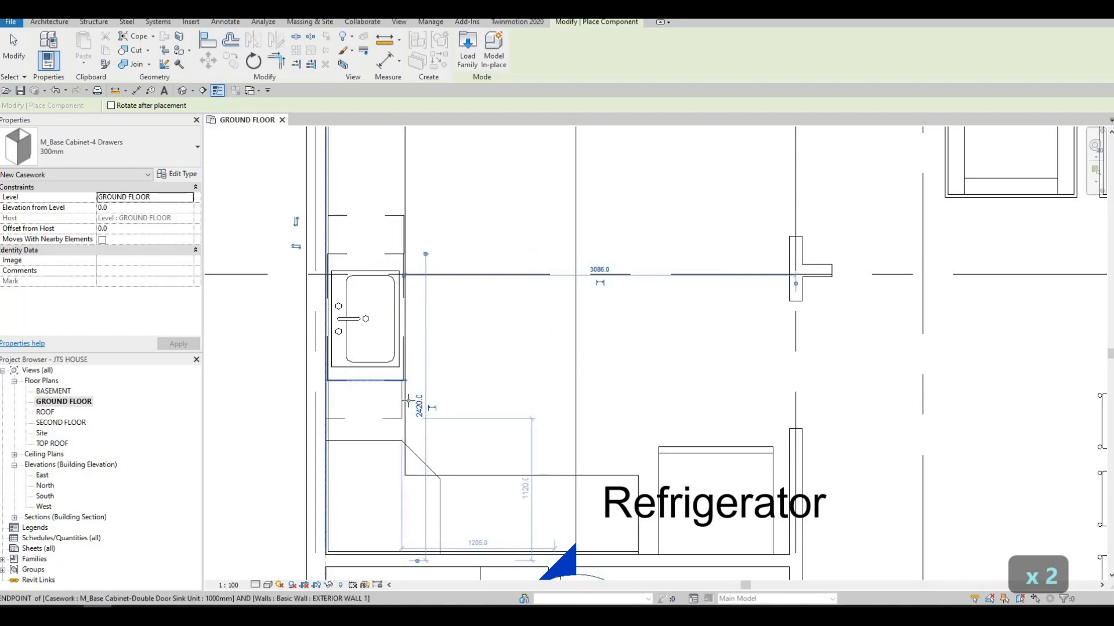
pyautogui.press('Escape')
pyautogui.press('Escape')
pyautogui.press('Escape')
# Open the Section 1 view from the plan and inspect which way the drawer cabinets beside the sink face.
pyautogui.scroll(-3, 504, 358)
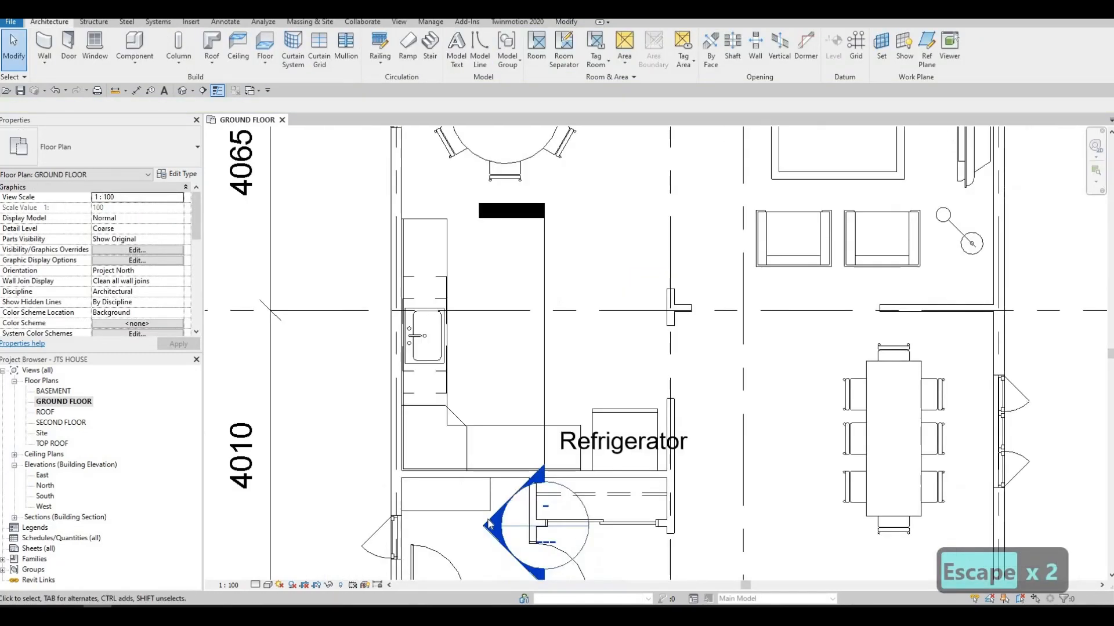
pyautogui.doubleClick(487, 526)
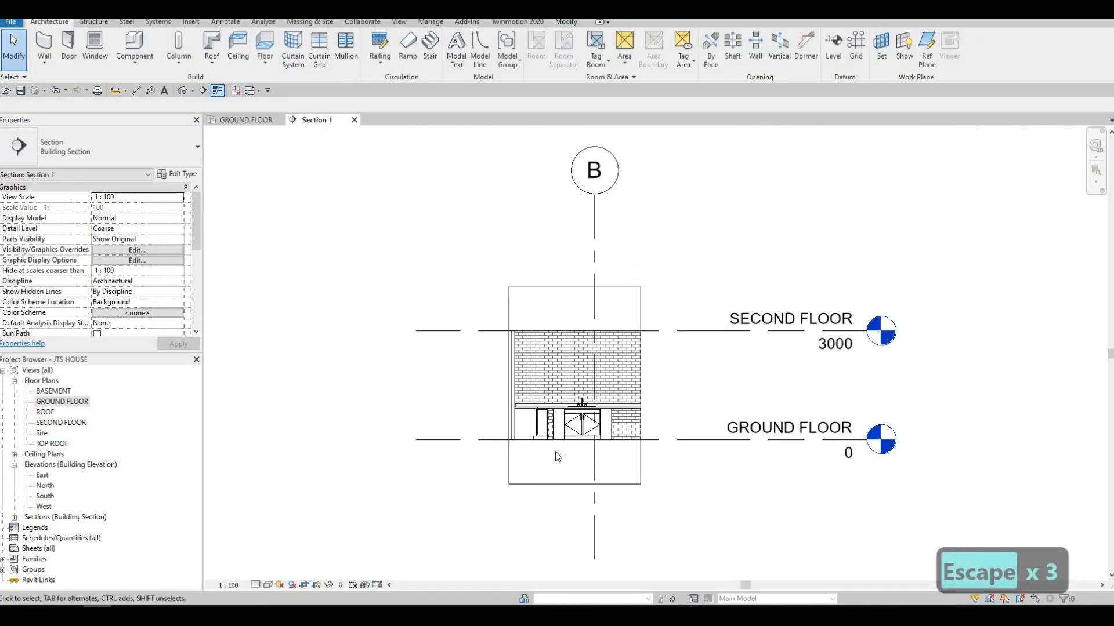
pyautogui.scroll(5, 571, 417)
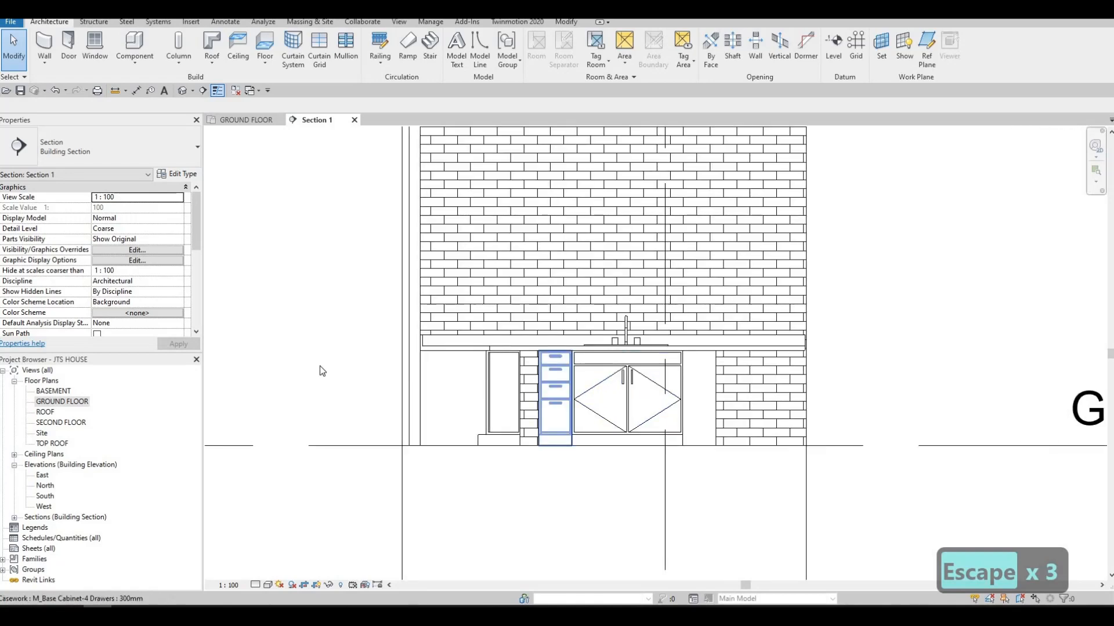
pyautogui.press('Escape')
pyautogui.press('Escape')
# Return to the GROUND FLOOR plan and flip the facing of both 4-drawer cabinets beside the sink.
pyautogui.doubleClick(62, 402)
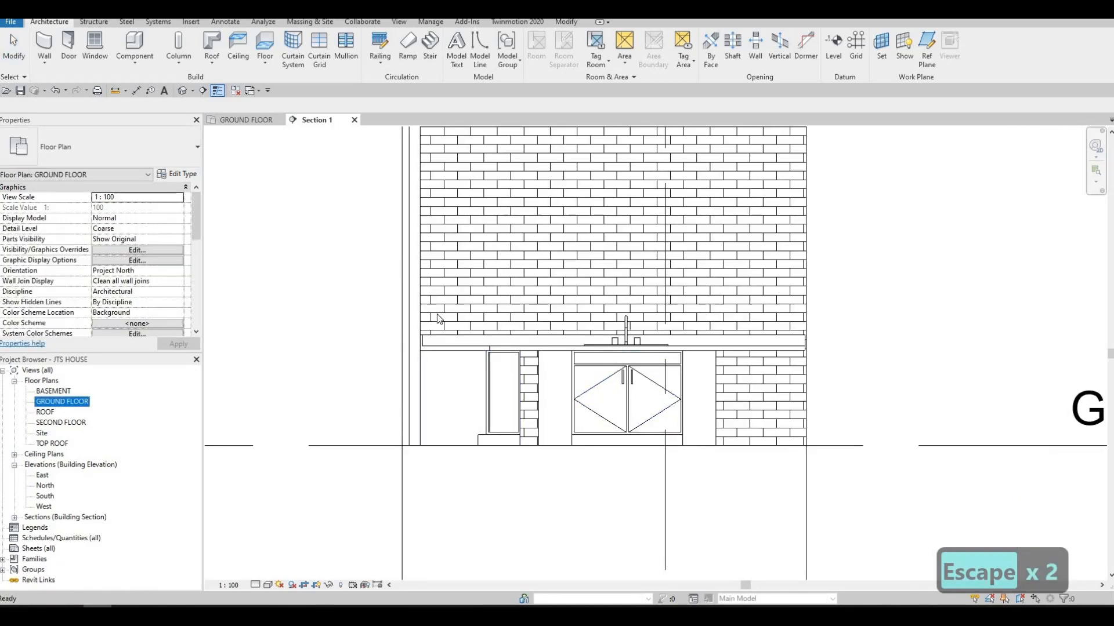
pyautogui.press('Escape')
pyautogui.scroll(3, 437, 286)
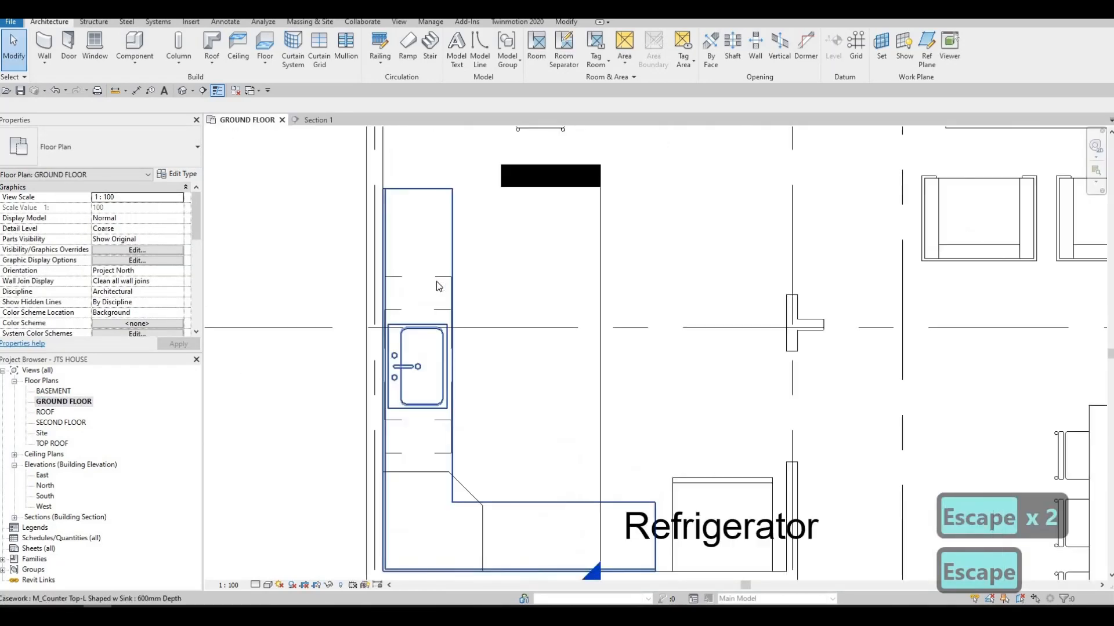
pyautogui.click(435, 290)
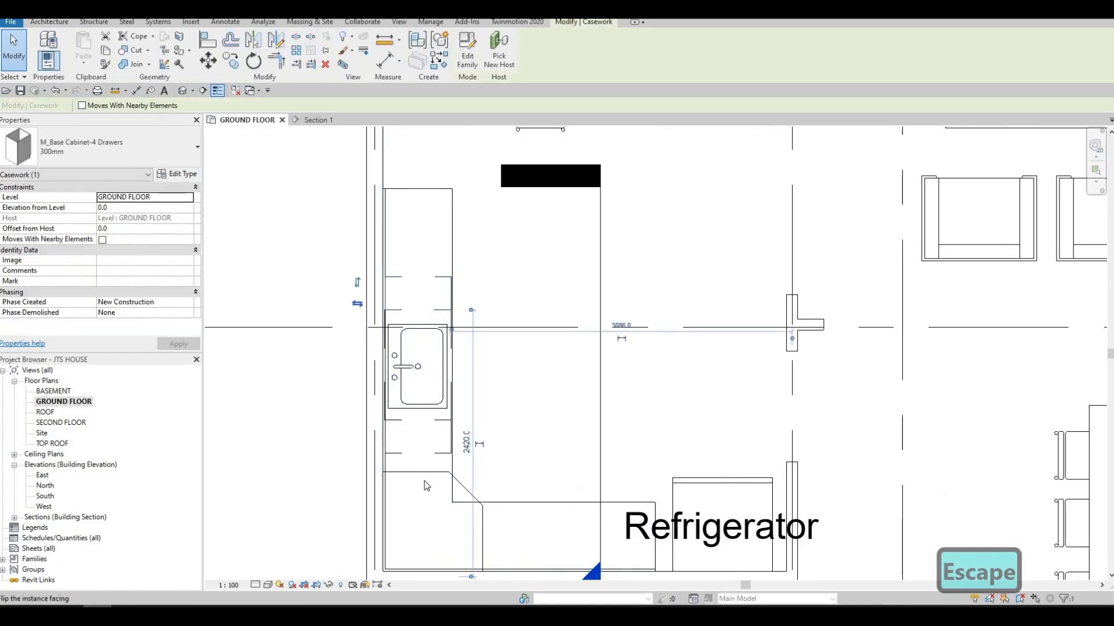
pyautogui.click(357, 303)
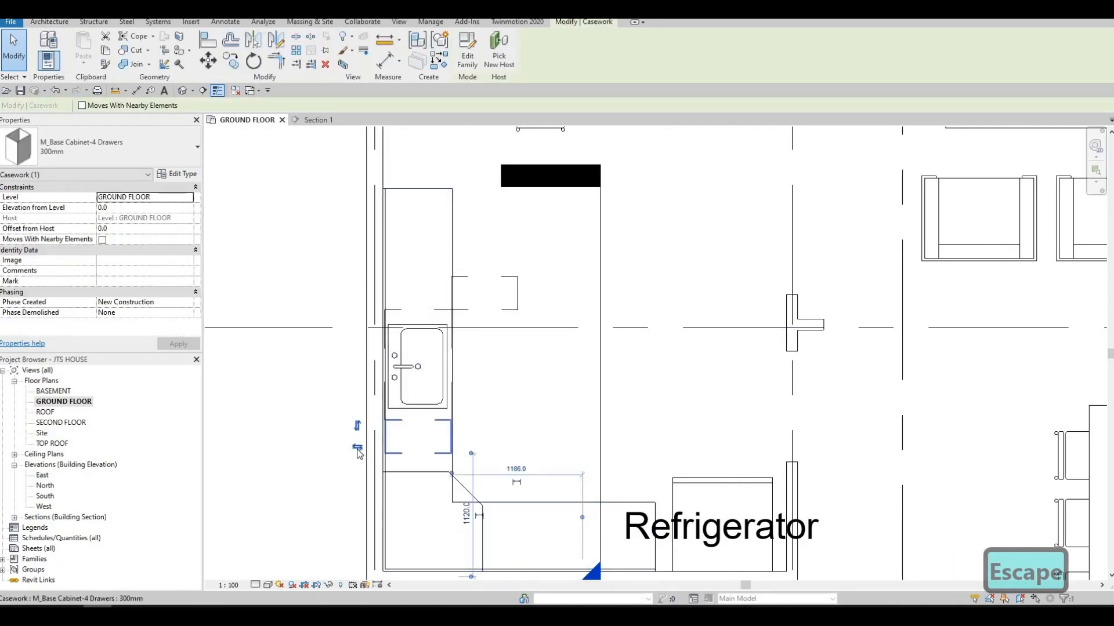
pyautogui.press('Escape')
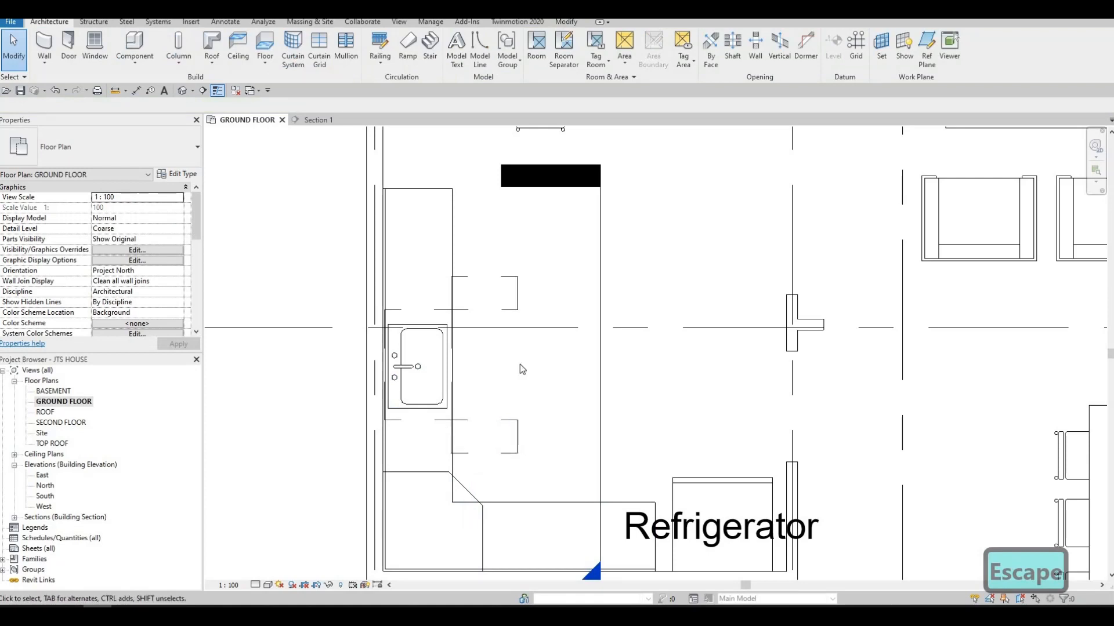
# Move both flipped 4-drawer cabinets together horizontally back under the countertop, on either side of the sink cabinet.
pyautogui.click(517, 441)
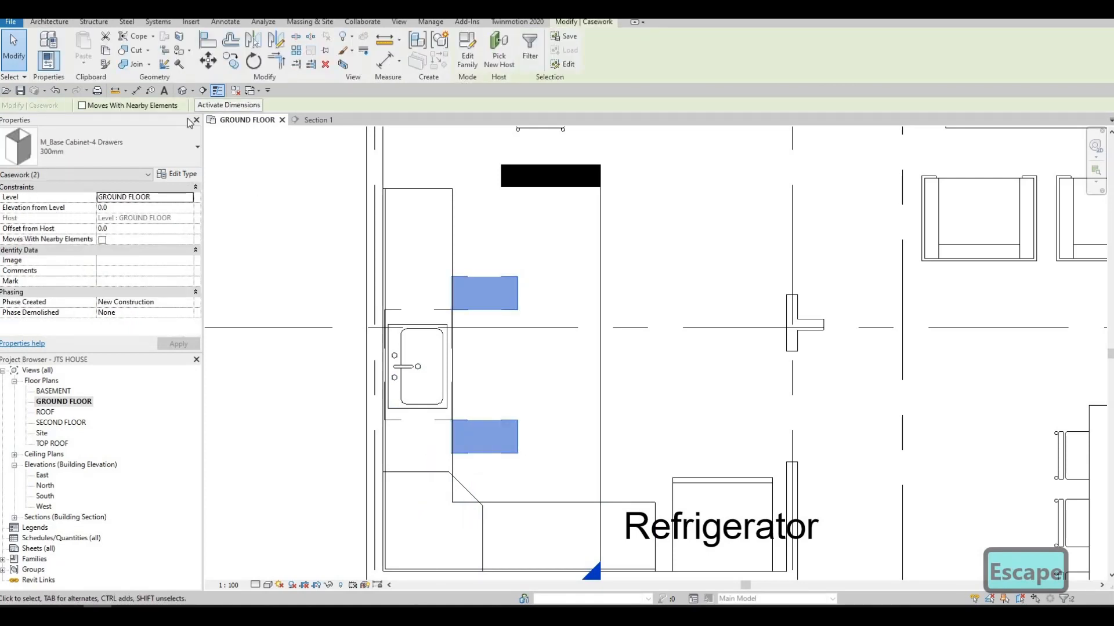
pyautogui.press('m')
pyautogui.press('v')
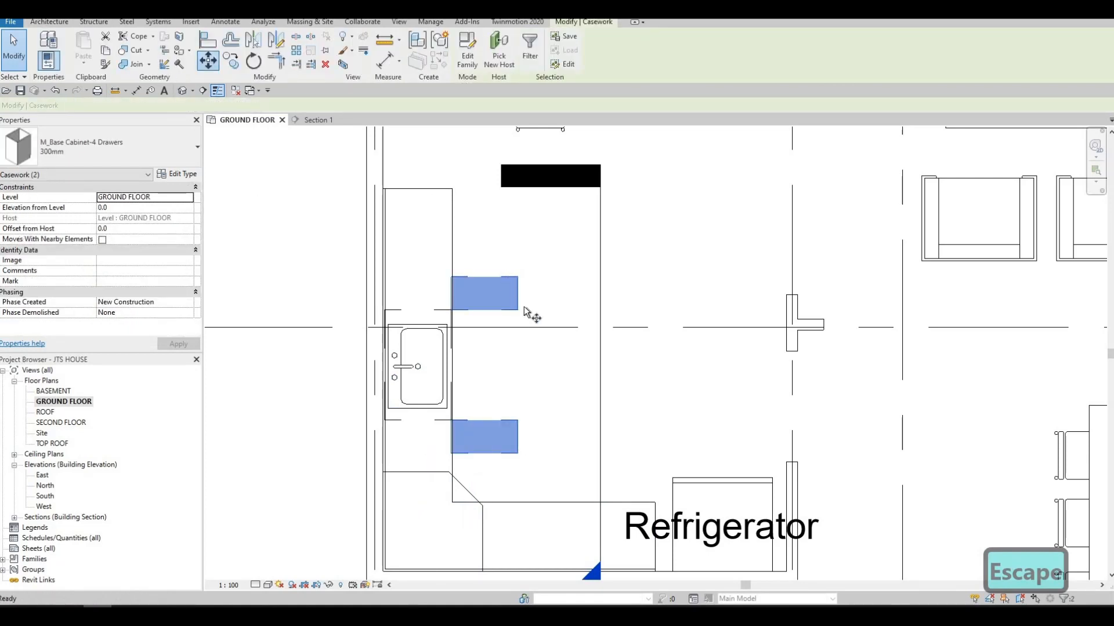
pyautogui.scroll(2, 523, 306)
pyautogui.click(525, 298)
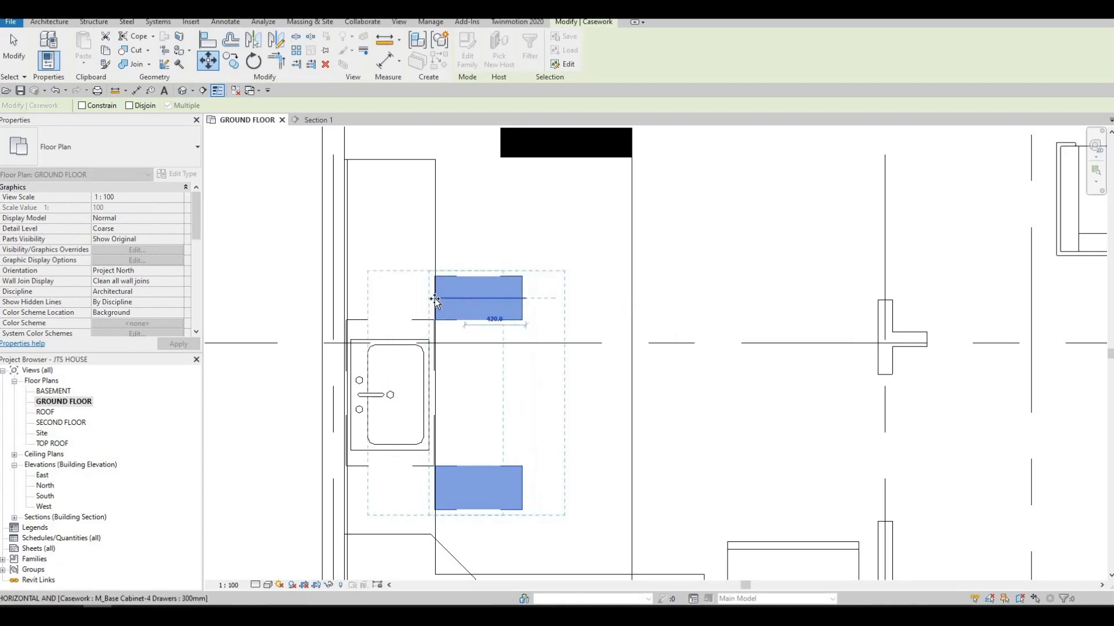
pyautogui.click(435, 298)
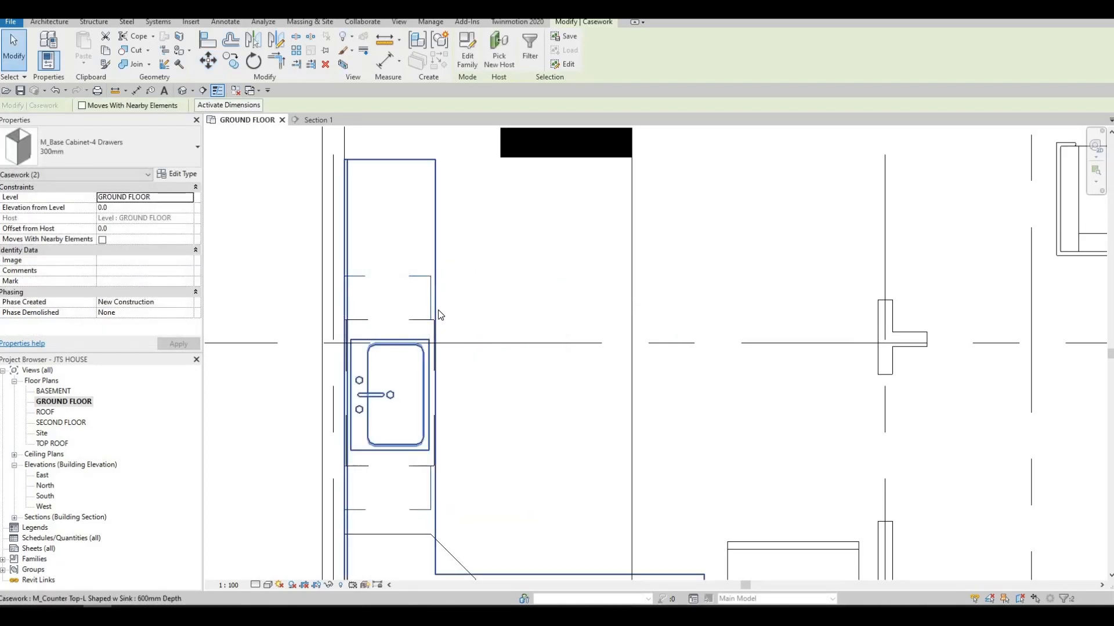
# Nudge both 4-drawer cabinets beside the sink outward until their fronts line up with the countertop's front edge.
pyautogui.press('Right')
pyautogui.press('Right')
pyautogui.press('Escape')
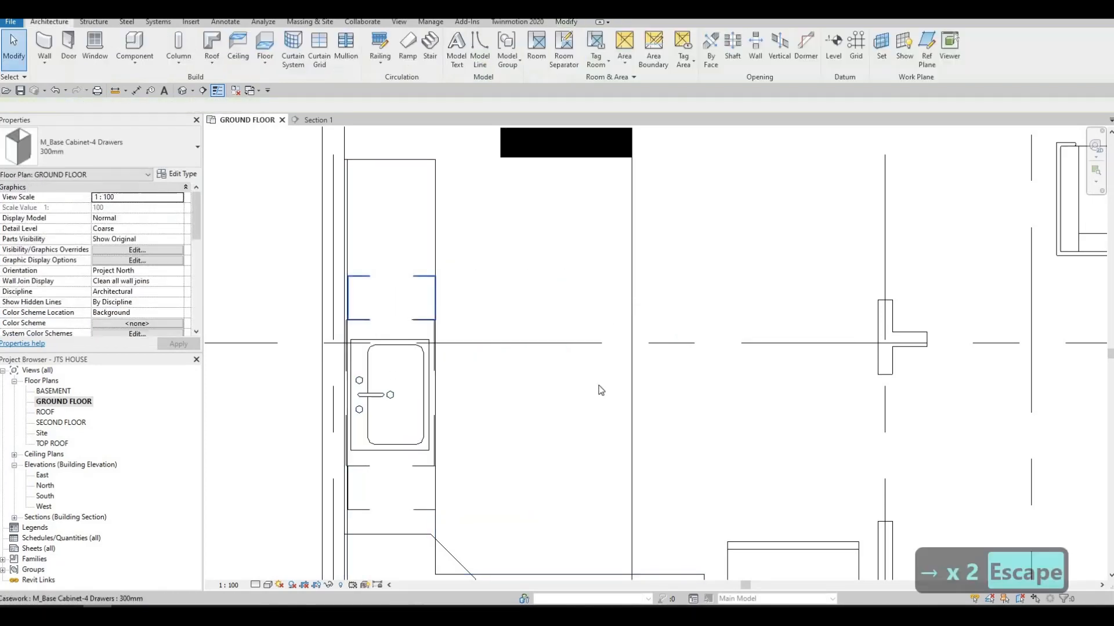
# Check the drawer and sink cabinet fronts in the Section 1 view, and return to the GROUND FLOOR plan.
pyautogui.scroll(-2, 595, 400)
pyautogui.scroll(-2, 593, 419)
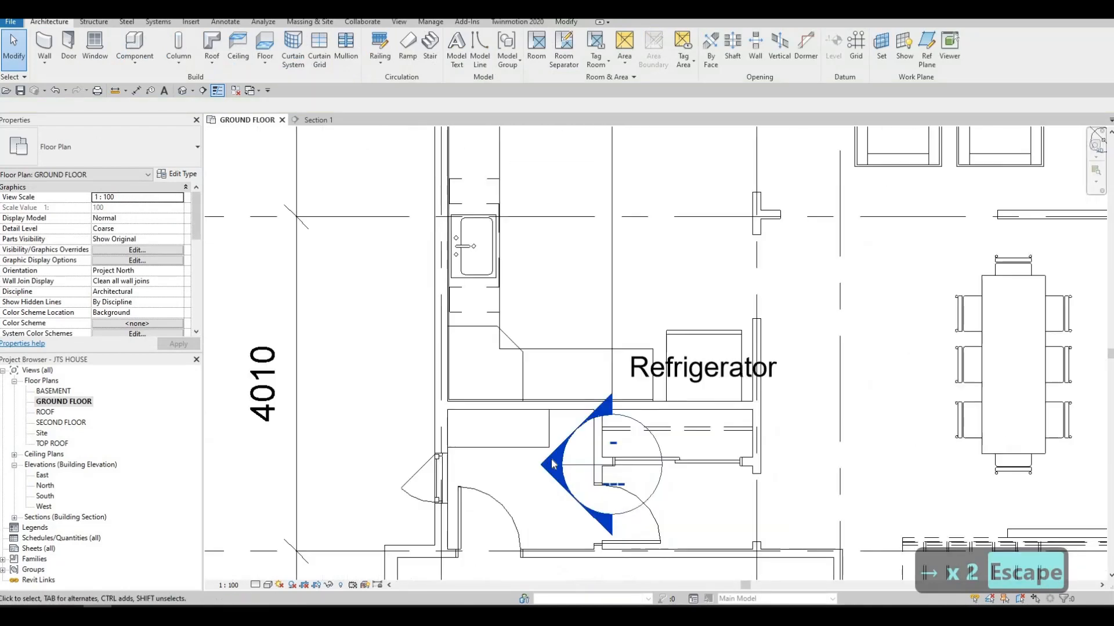
pyautogui.doubleClick(609, 409)
pyautogui.scroll(2, 609, 383)
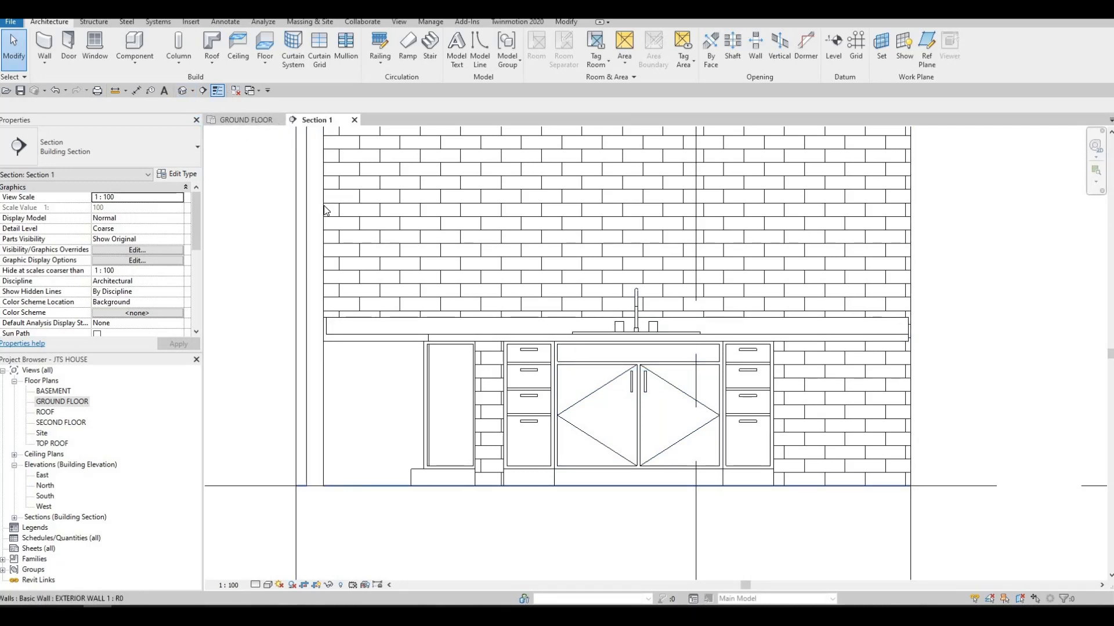
pyautogui.click(242, 122)
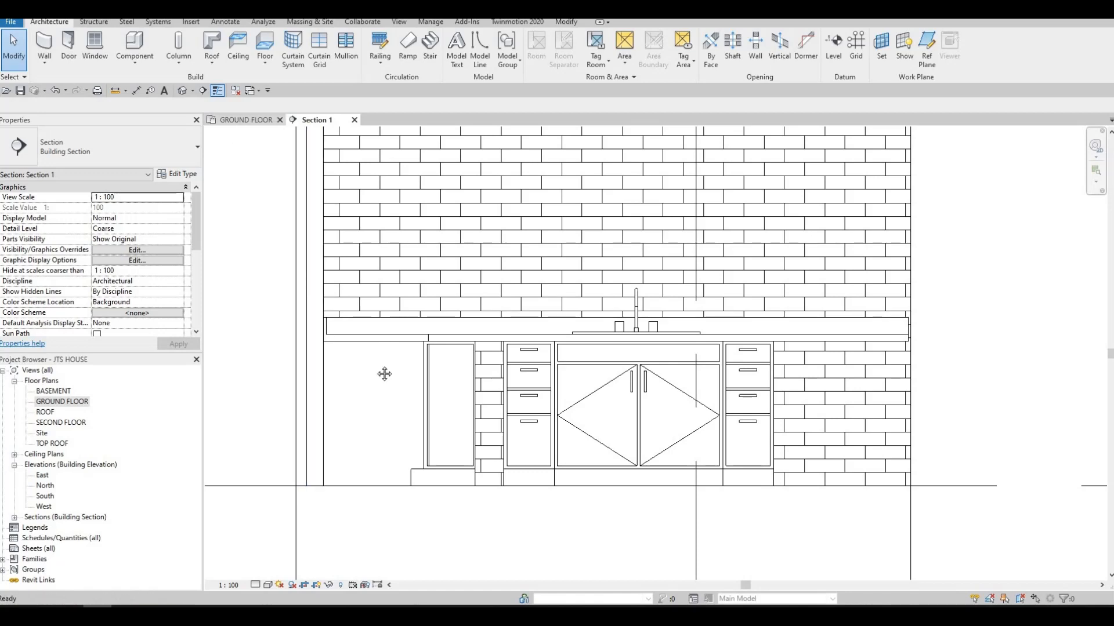
pyautogui.moveTo(464, 395); pyautogui.dragTo(441, 456, button='middle')
pyautogui.moveTo(456, 374); pyautogui.dragTo(441, 411, button='middle')
pyautogui.scroll(2, 441, 411)
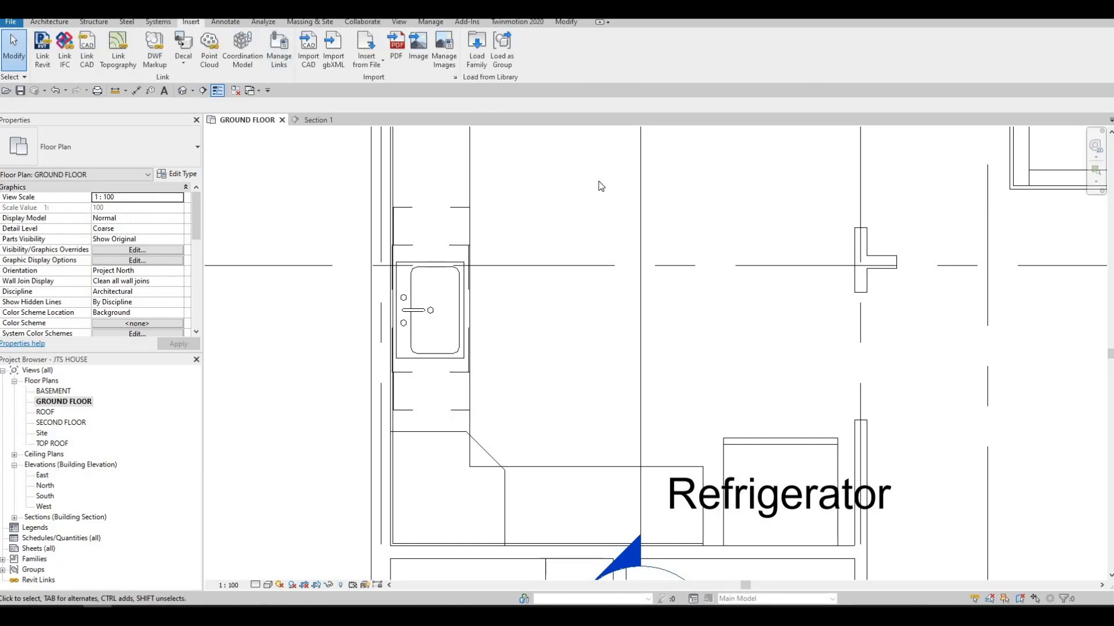
# Preview the families in the Base Cabinets folder and load M_Base Cabinet-Single Door.
pyautogui.click(476, 47)
pyautogui.click(458, 157)
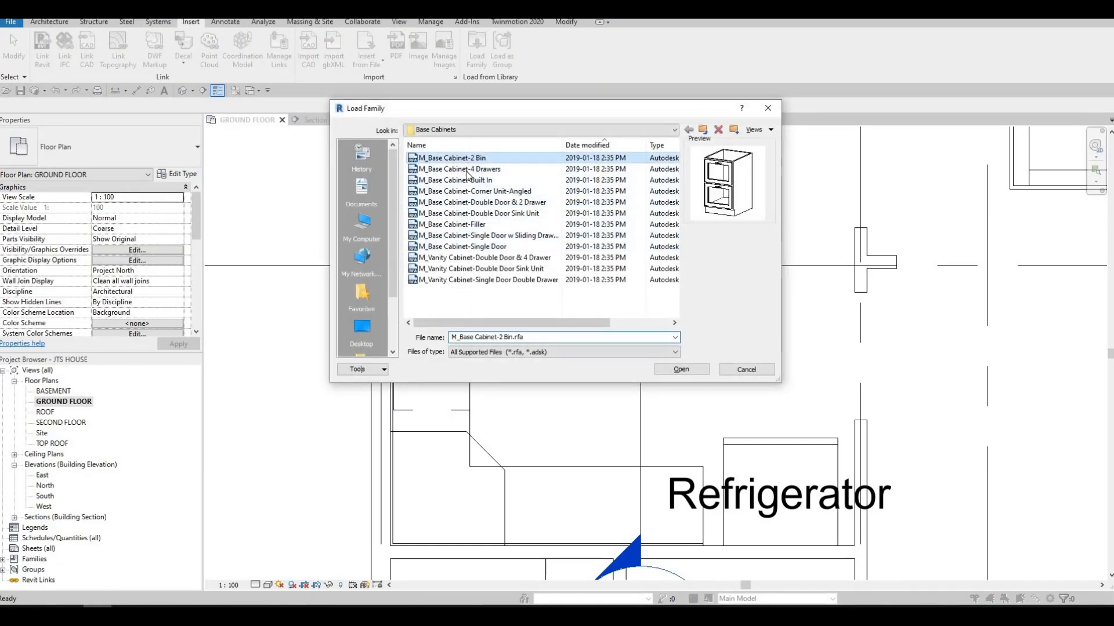
pyautogui.click(467, 170)
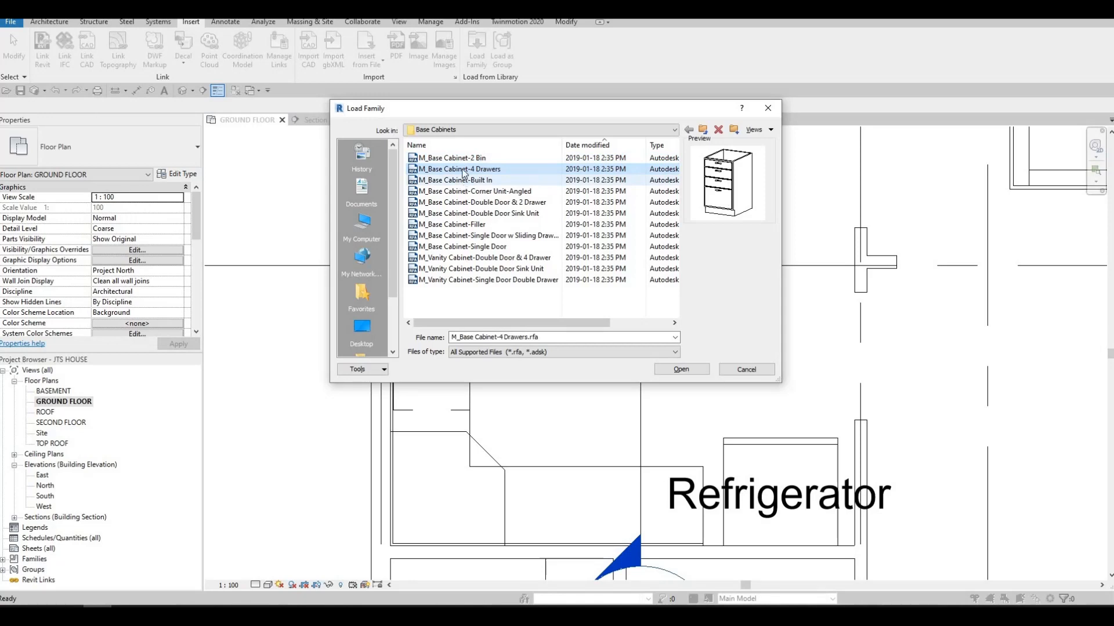
pyautogui.click(459, 181)
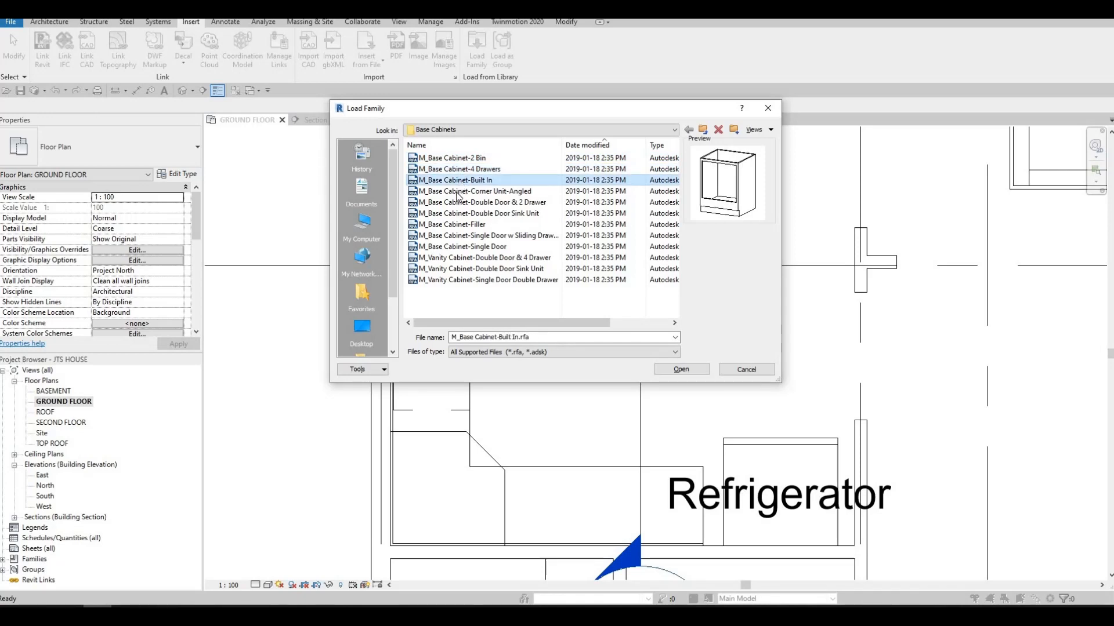
pyautogui.click(458, 192)
pyautogui.click(456, 205)
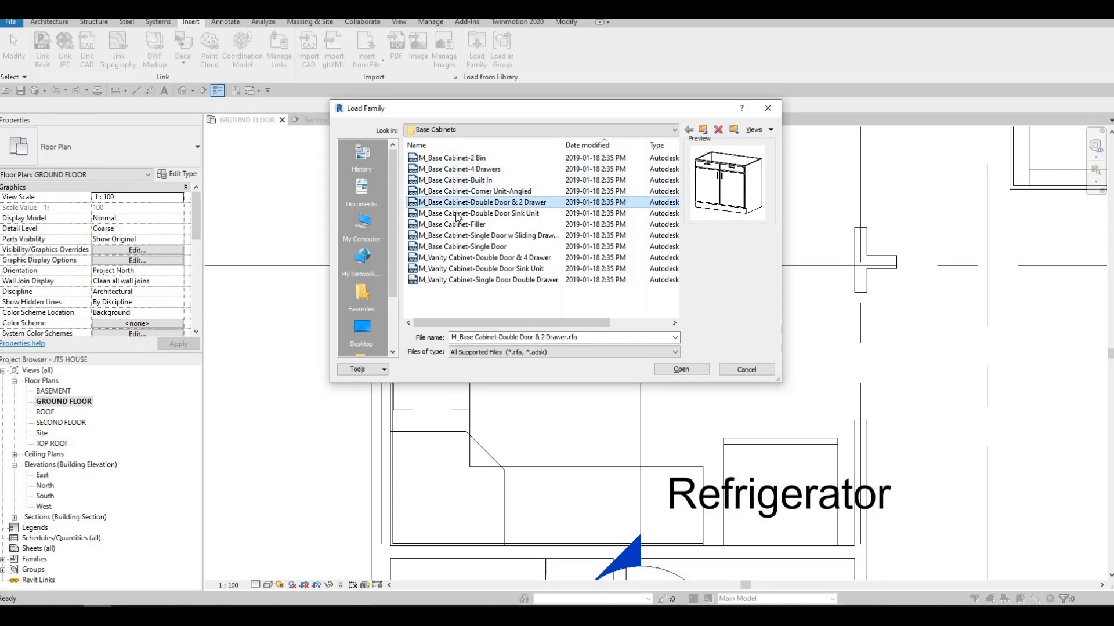
pyautogui.click(455, 215)
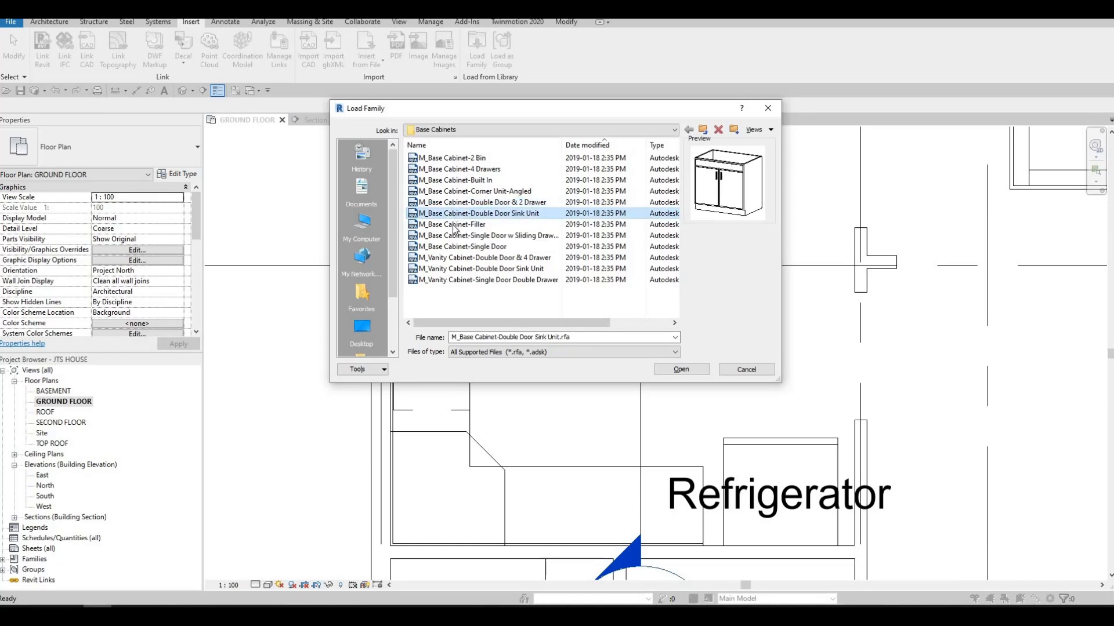
pyautogui.click(453, 227)
pyautogui.click(453, 236)
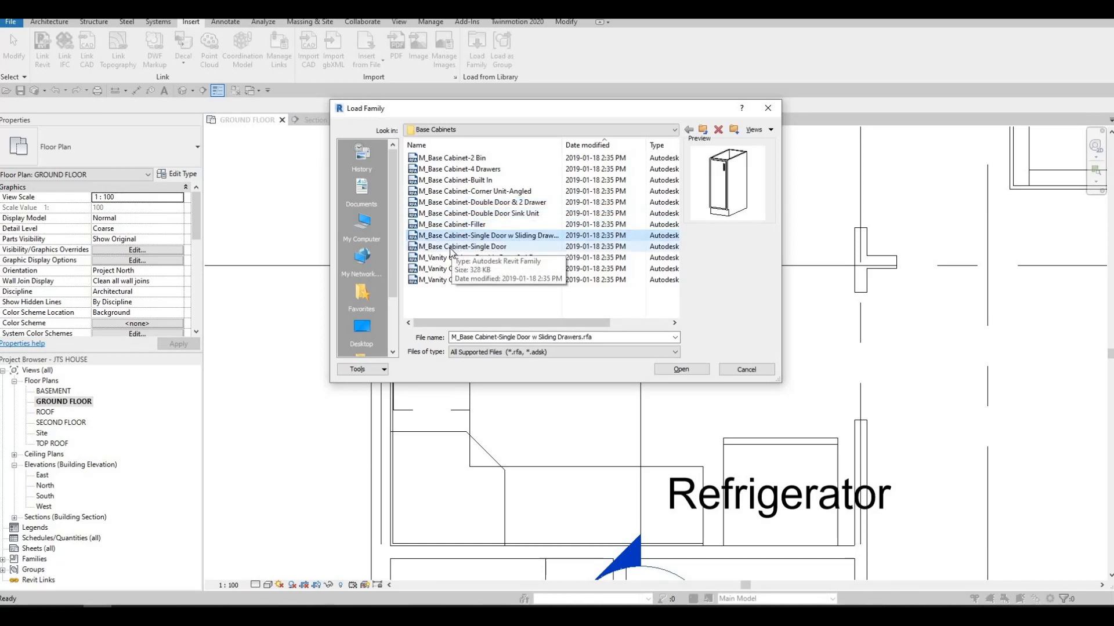
pyautogui.click(452, 248)
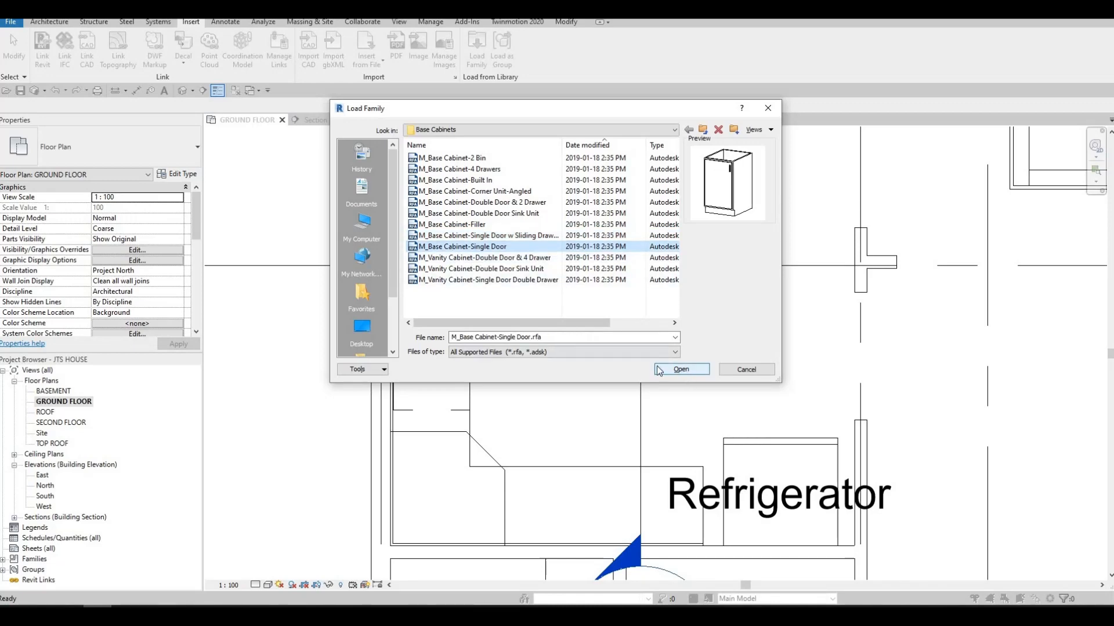
pyautogui.press('Escape')
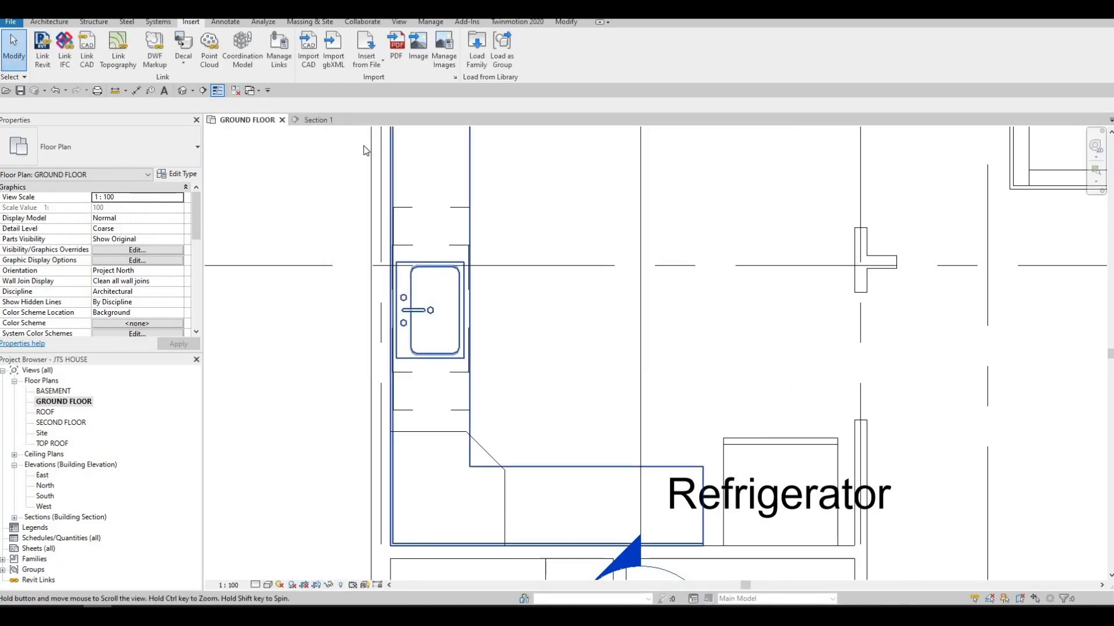
# Place a 300mm M_Base Cabinet-Single Door in the open floor area in front of the countertop, between the sink and the refrigerator.
pyautogui.scroll(-1, 655, 354)
pyautogui.scroll(4, 179, 54)
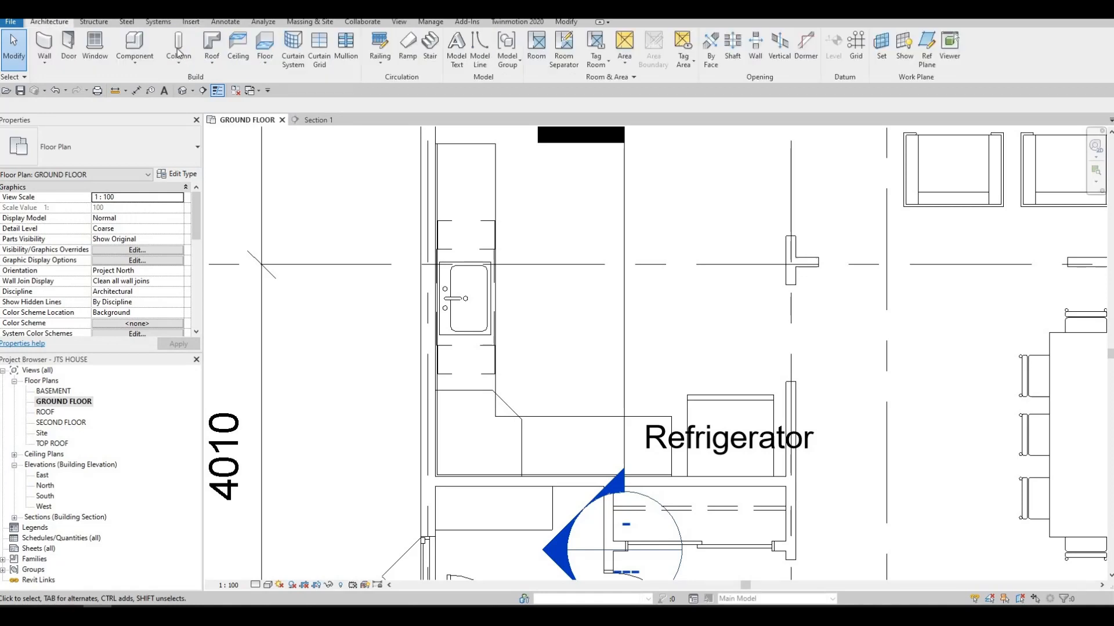
pyautogui.click(136, 46)
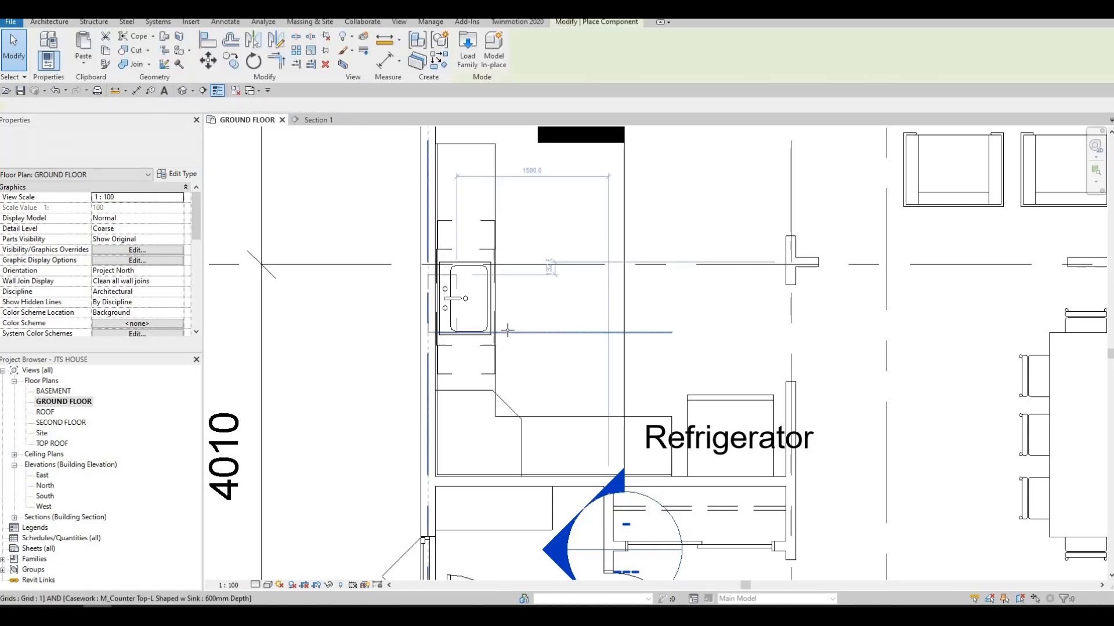
pyautogui.scroll(1, 510, 332)
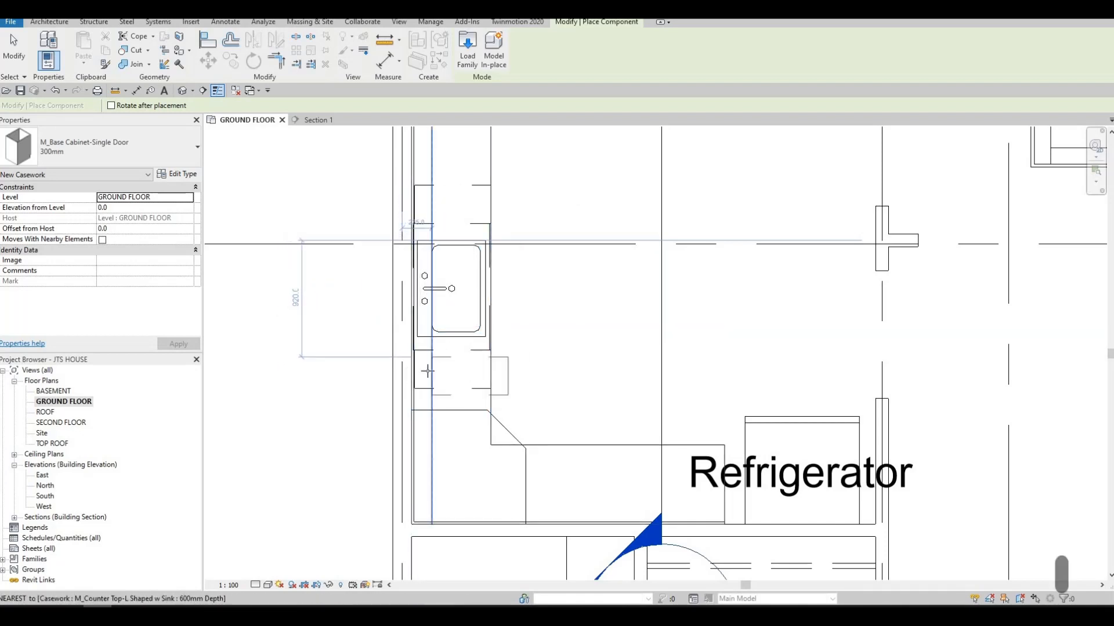
pyautogui.moveTo(476, 305)
pyautogui.mouseDown(button='middle')
pyautogui.moveTo(479, 341)
pyautogui.moveTo(478, 323)
pyautogui.mouseUp(button='middle')
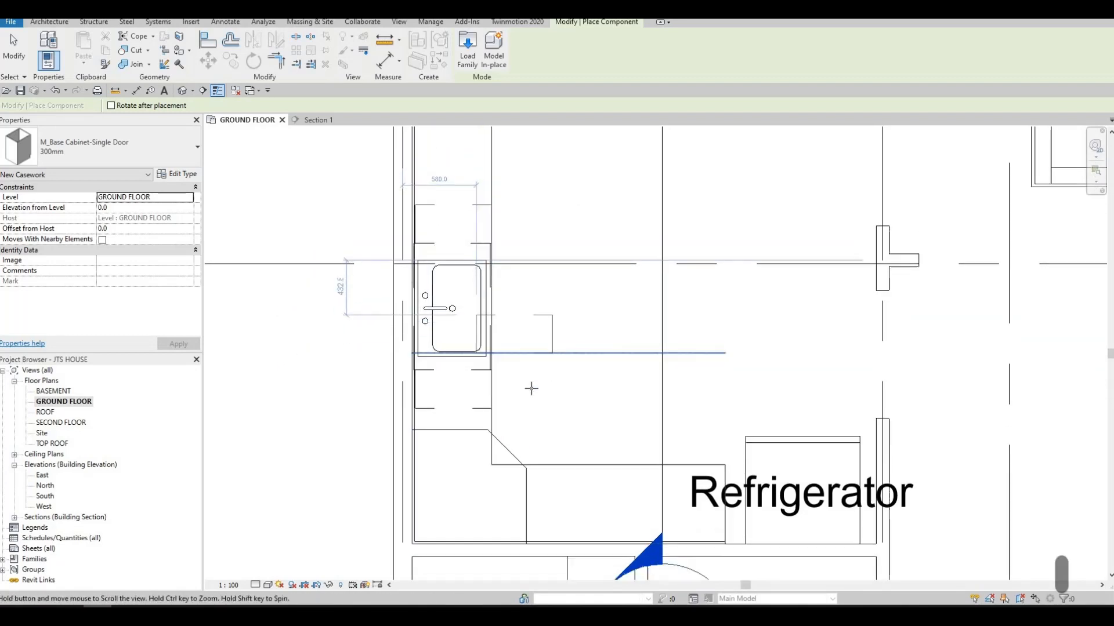
pyautogui.click(542, 393)
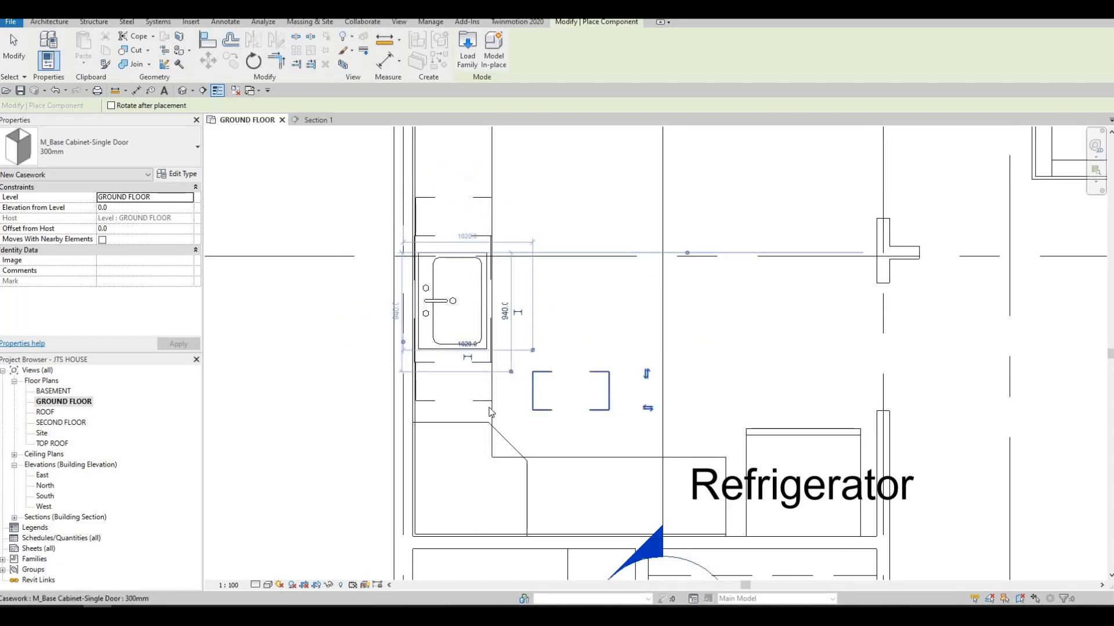
pyautogui.press('Escape')
pyautogui.press('Escape')
pyautogui.press('Escape')
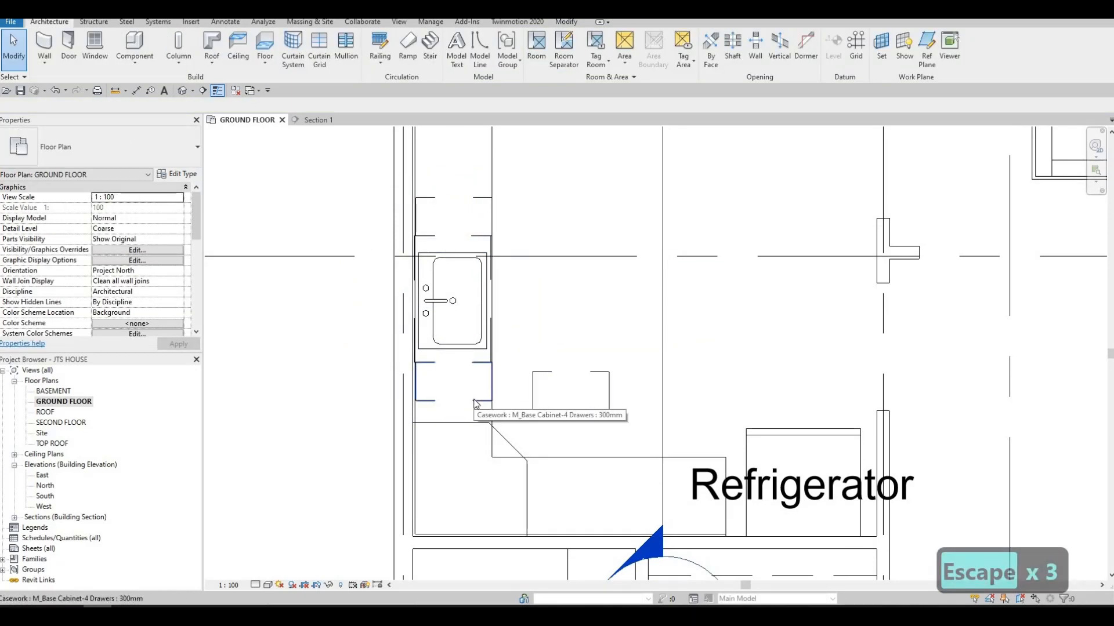
pyautogui.click(498, 405)
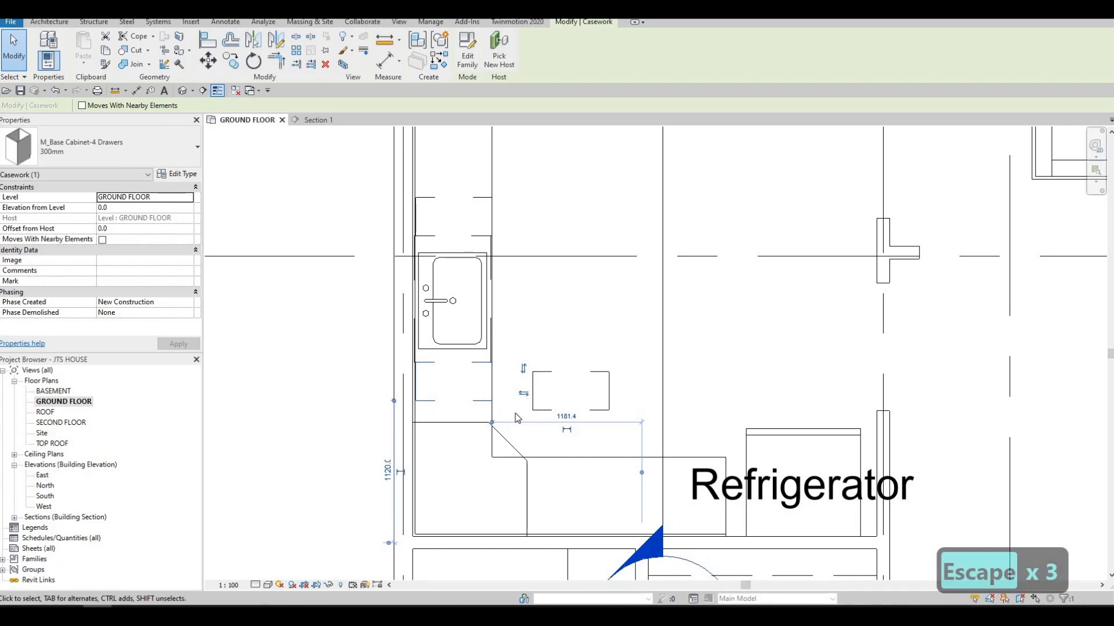
pyautogui.press('Escape')
pyautogui.press('Escape')
pyautogui.press('Escape')
pyautogui.click(530, 380)
pyautogui.press('Escape')
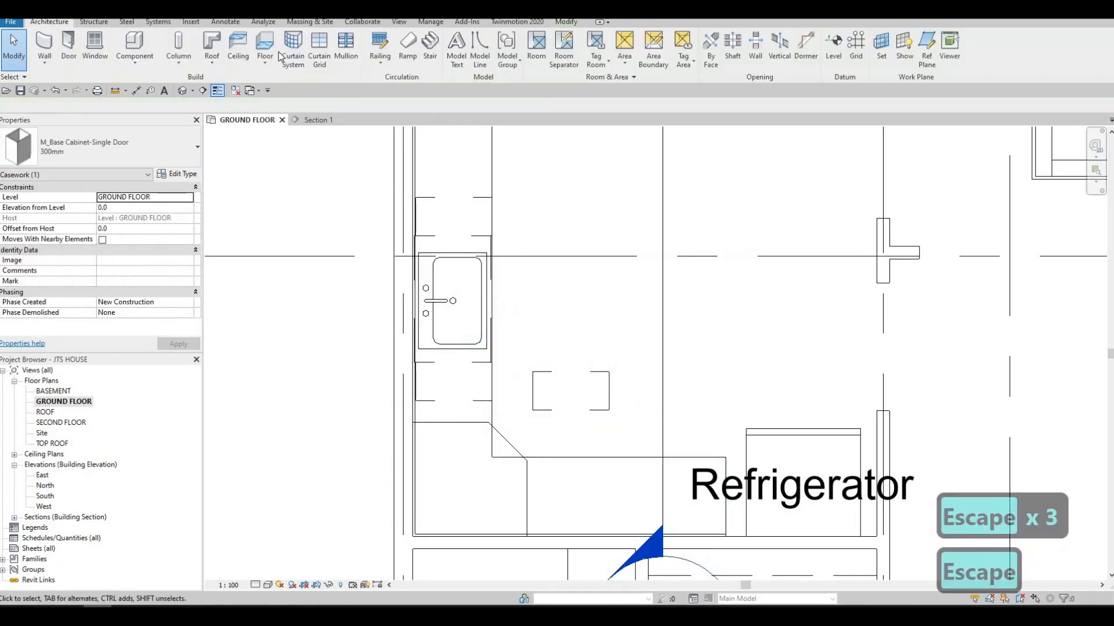
# Preview the vanity cabinet families and load M_Vanity Cabinet-Single Door Double Drawer.
pyautogui.click(191, 22)
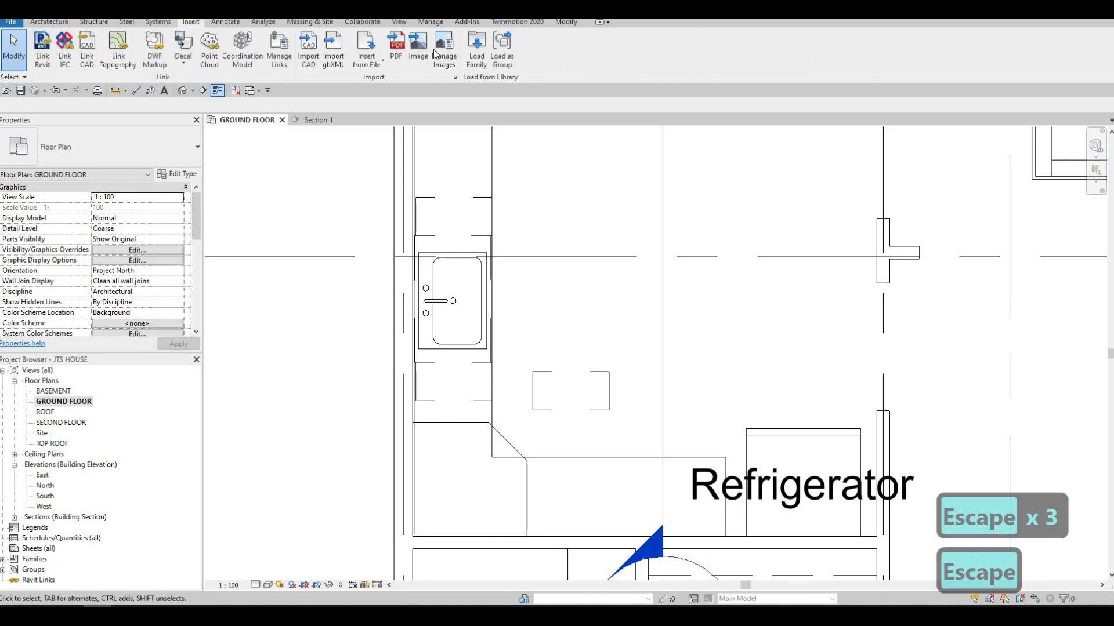
pyautogui.click(472, 49)
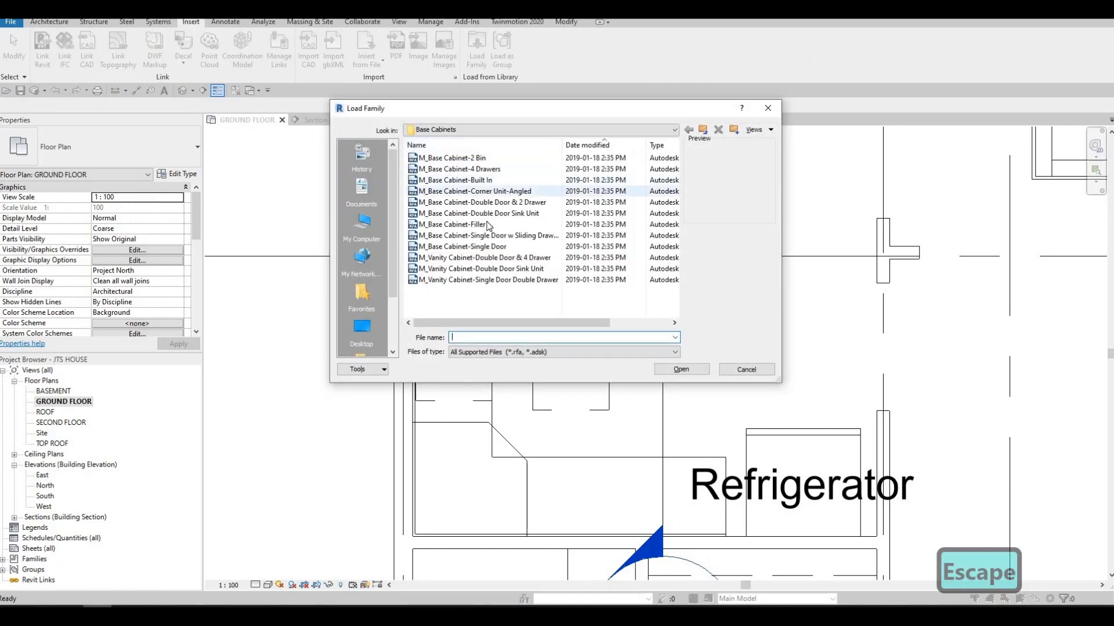
pyautogui.click(469, 247)
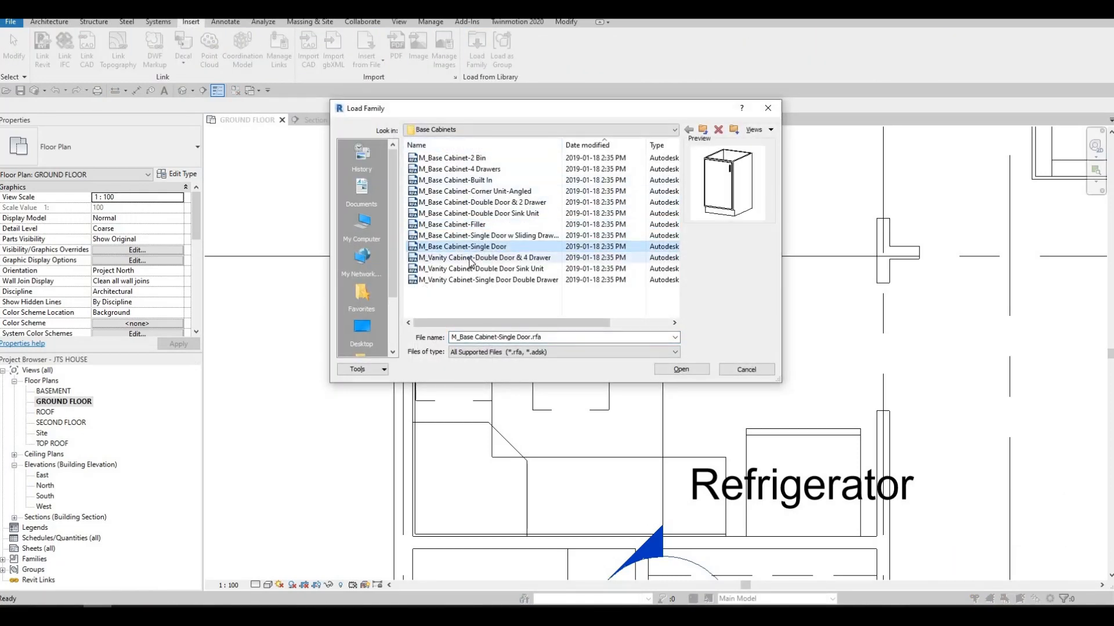
pyautogui.click(472, 259)
pyautogui.click(470, 268)
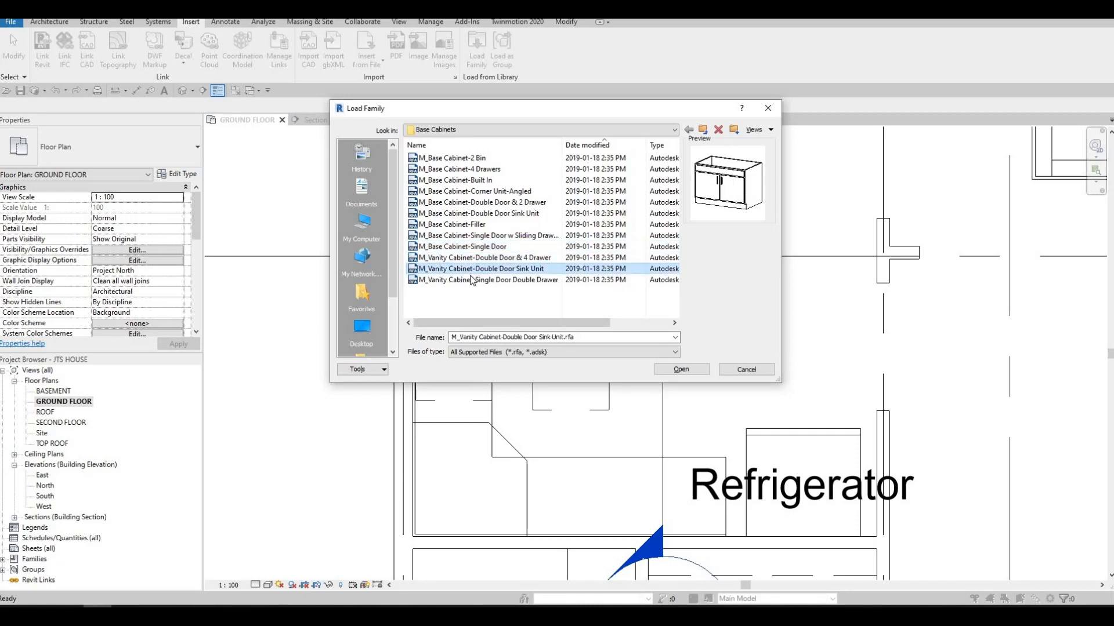
pyautogui.click(470, 278)
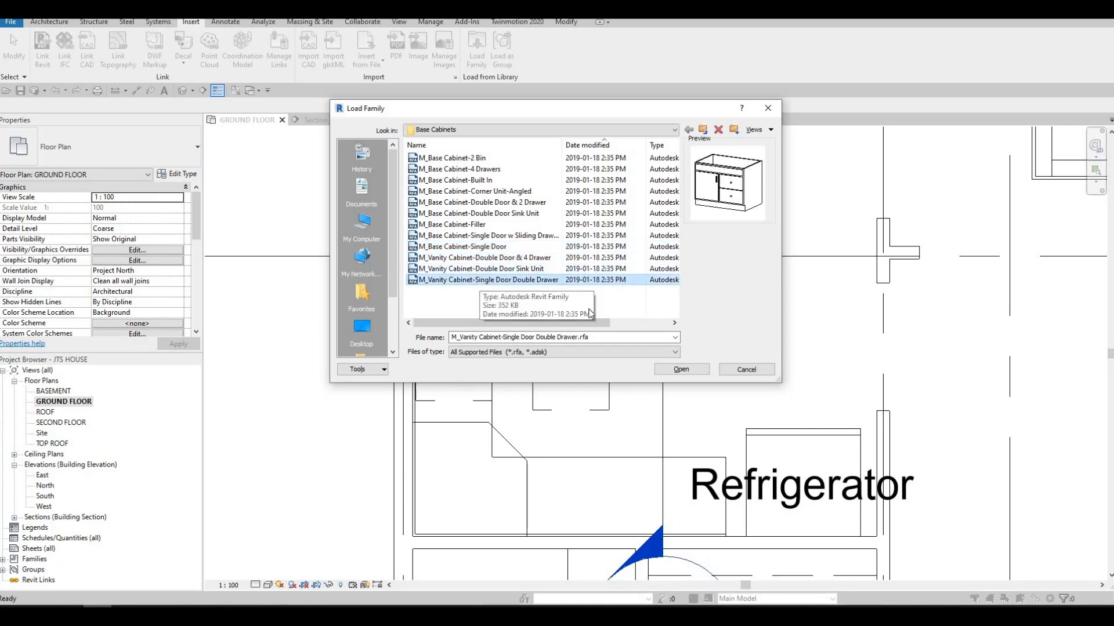
pyautogui.click(681, 370)
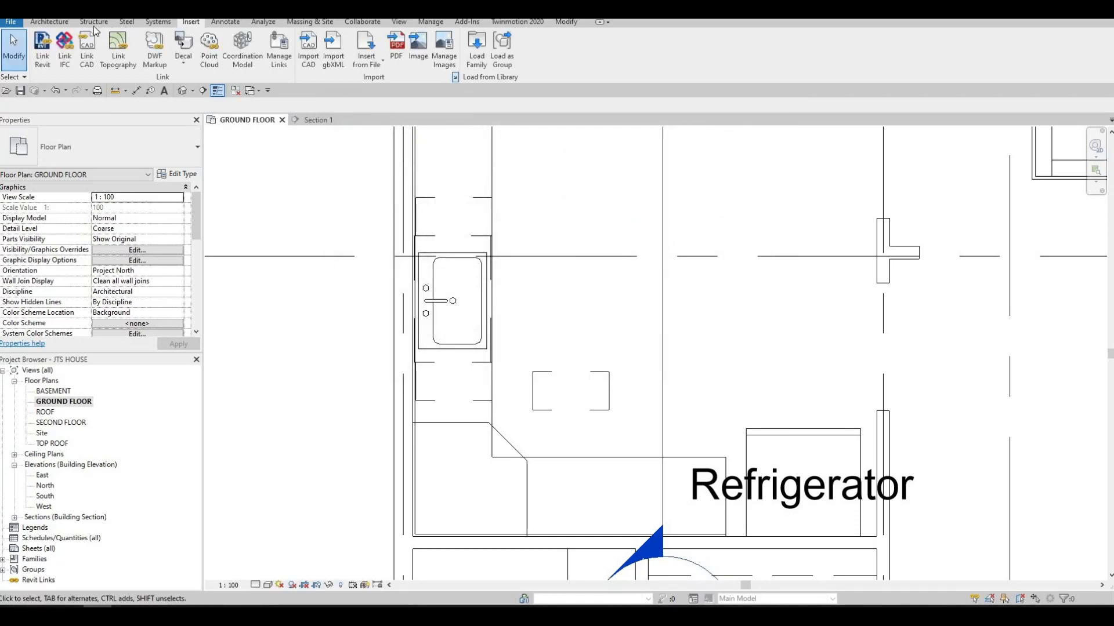
# Place a rotated 900mm M_Vanity Cabinet-Single Door Double Drawer along the exterior wall, against the drawer cabinet at the countertop's free end.
pyautogui.scroll(4, 286, 66)
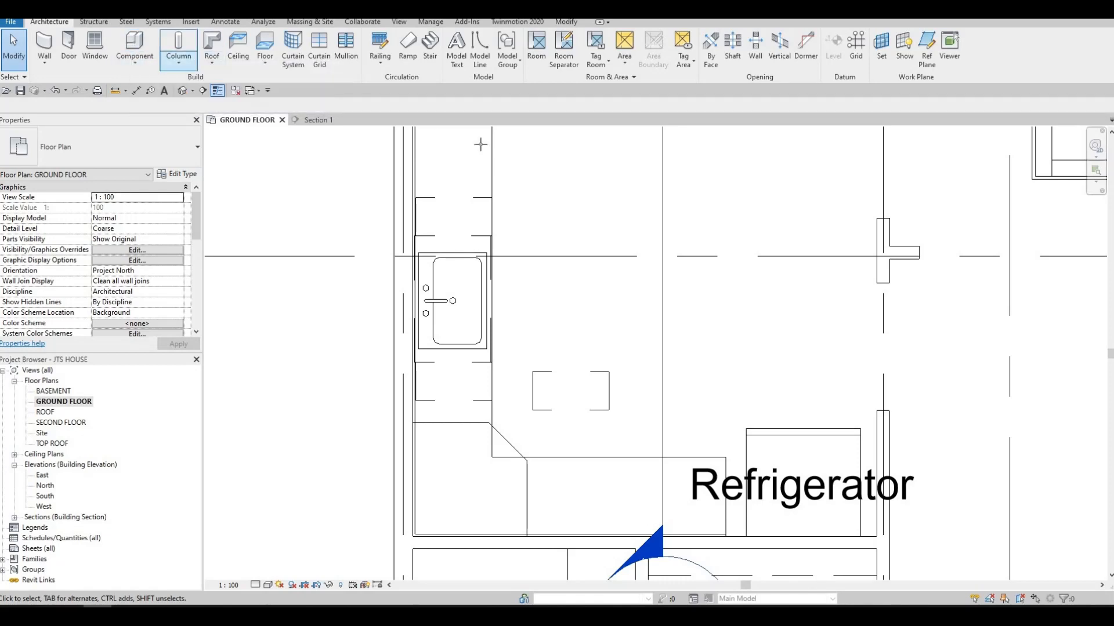
pyautogui.click(135, 45)
pyautogui.moveTo(498, 143); pyautogui.dragTo(507, 249, button='middle')
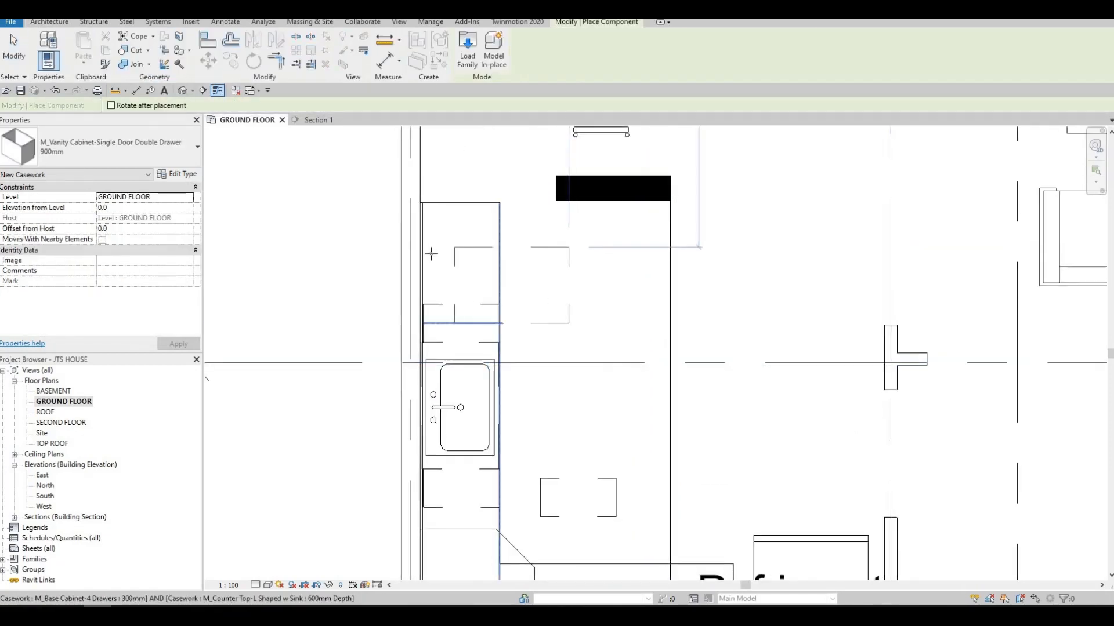
pyautogui.press('space')
pyautogui.press('space')
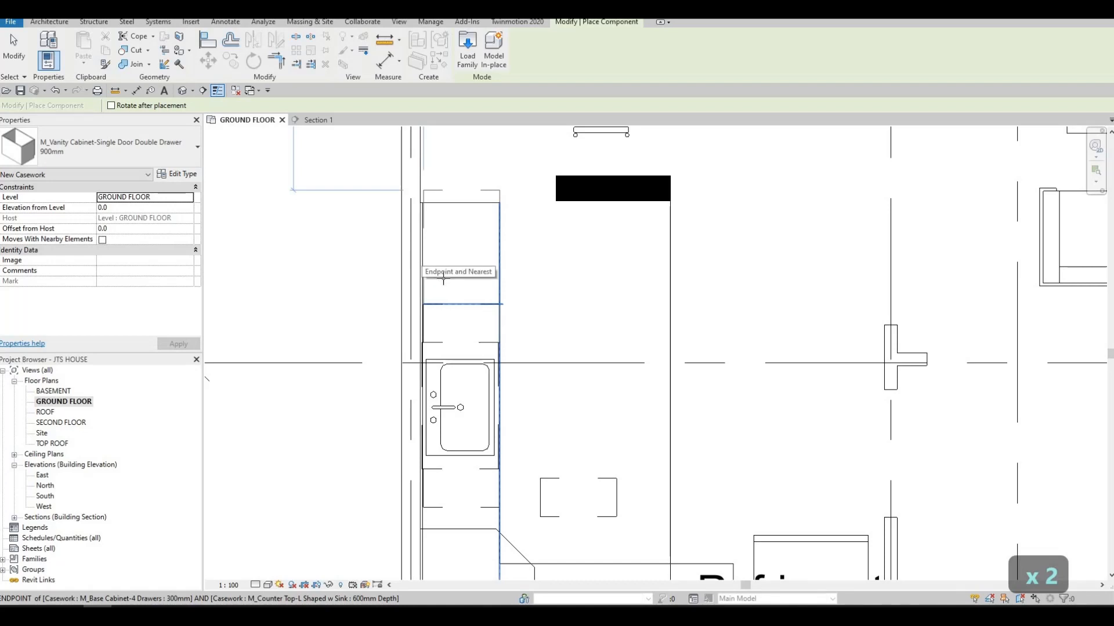
pyautogui.moveTo(450, 265); pyautogui.dragTo(452, 218, button='middle')
pyautogui.press('Escape')
pyautogui.press('Escape')
pyautogui.press('Escape')
pyautogui.press('Escape')
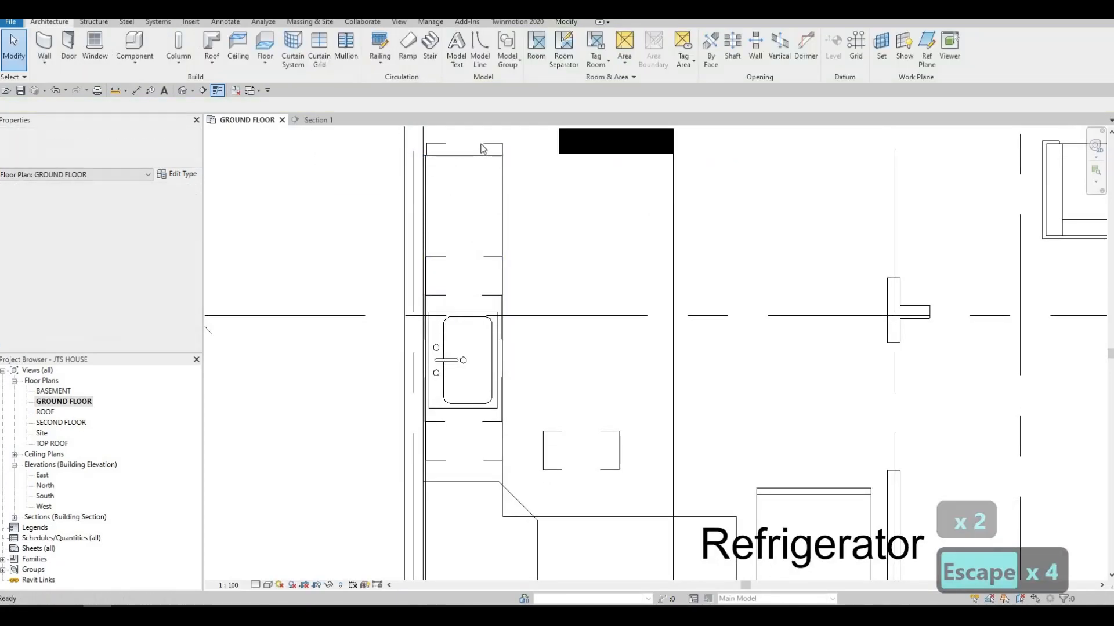
pyautogui.click(483, 149)
pyautogui.press('Escape')
pyautogui.moveTo(491, 174); pyautogui.dragTo(502, 244, button='middle')
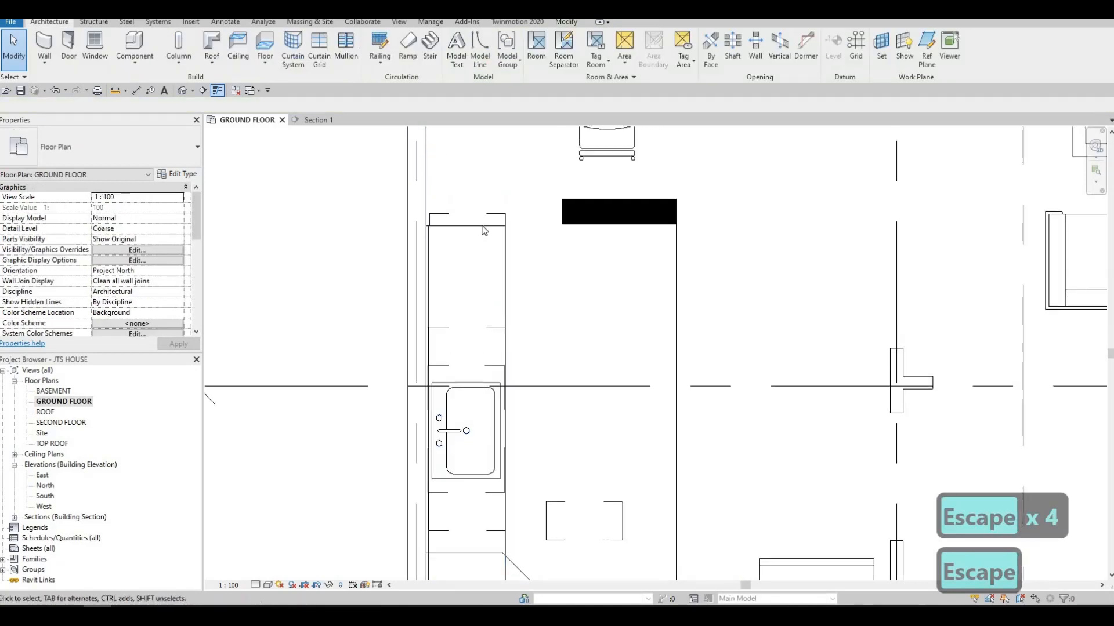
pyautogui.click(503, 246)
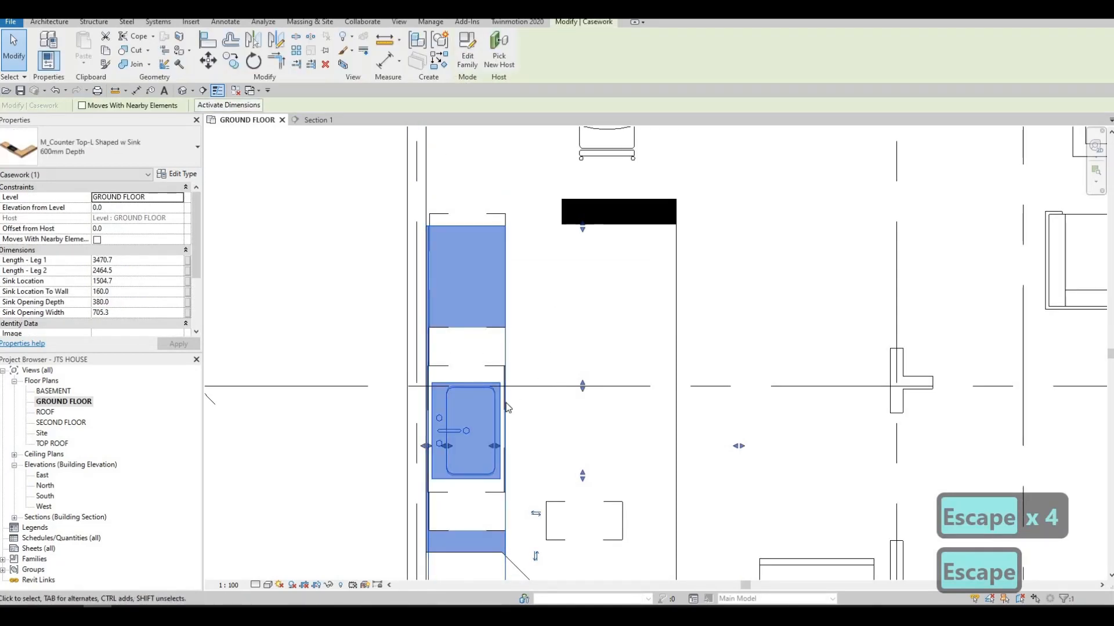
pyautogui.moveTo(492, 466); pyautogui.dragTo(514, 323, button='middle')
pyautogui.press('Escape')
pyautogui.press('Escape')
# Shift the sink opening of the L-shaped countertop along the exterior wall toward the countertop's inside corner.
pyautogui.scroll(-1, 493, 283)
pyautogui.moveTo(504, 256)
pyautogui.mouseDown(button='middle')
pyautogui.moveTo(491, 334)
pyautogui.moveTo(500, 278)
pyautogui.mouseUp(button='middle')
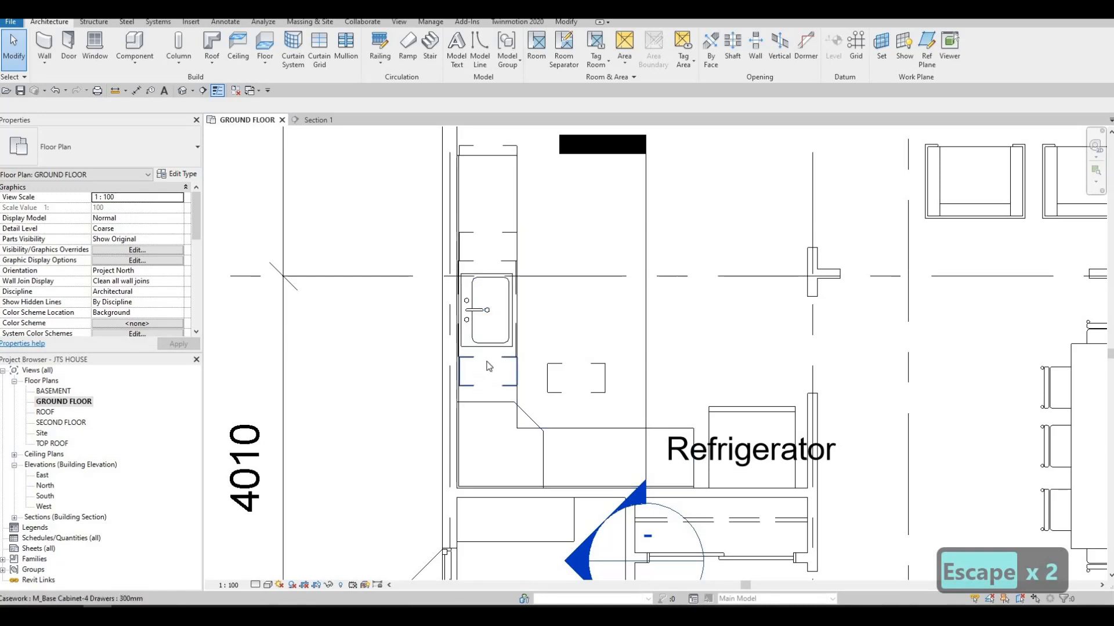
pyautogui.click(489, 366)
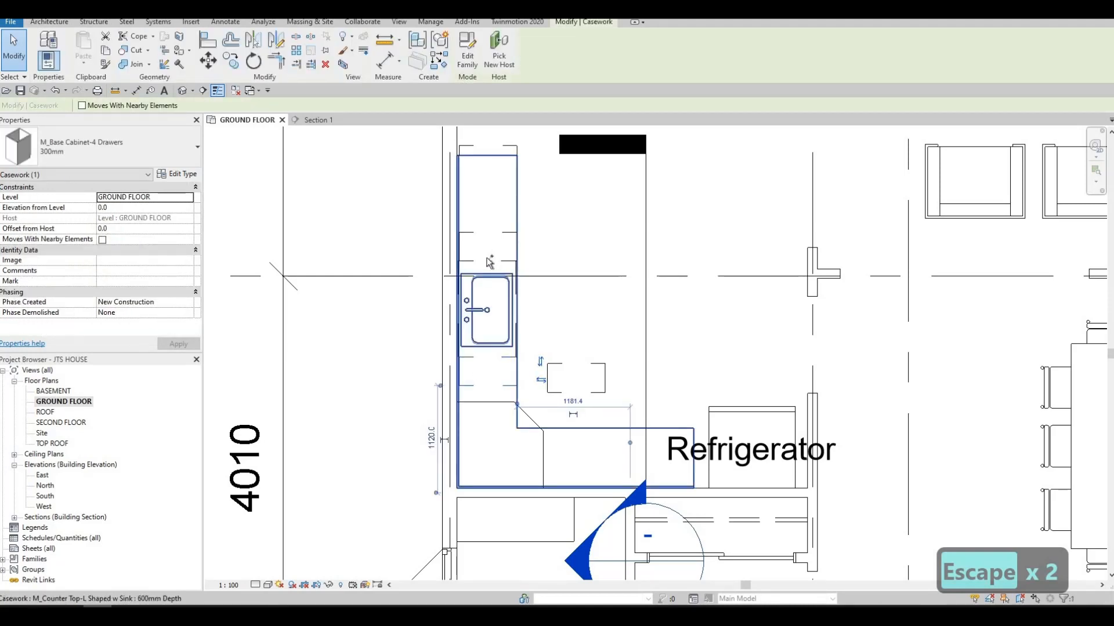
pyautogui.click(579, 352)
pyautogui.moveTo(575, 353); pyautogui.dragTo(574, 364)
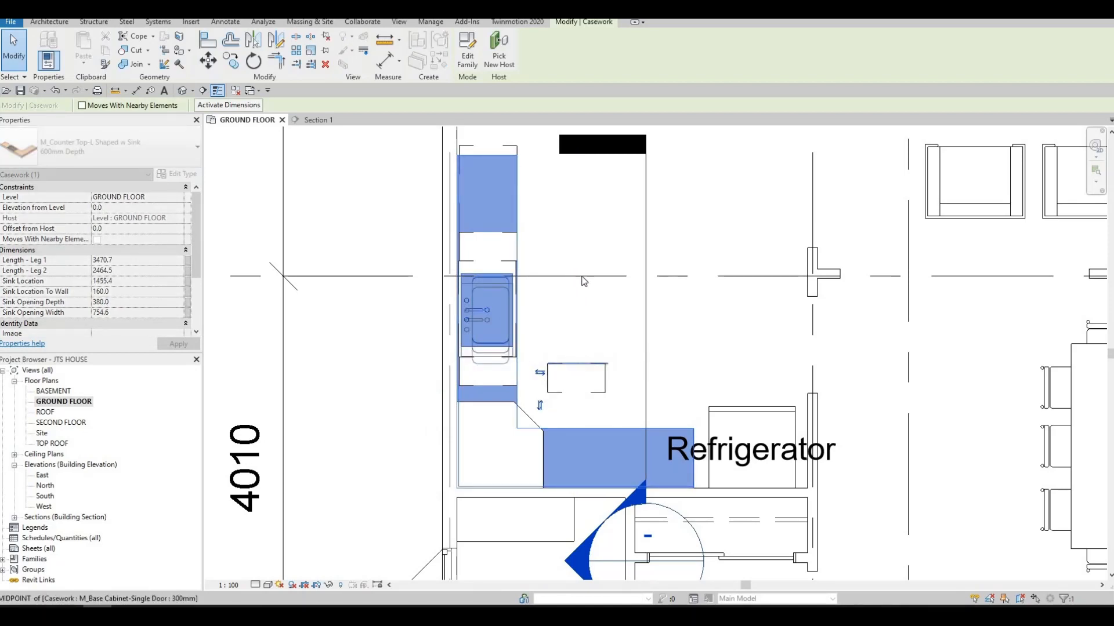
pyautogui.moveTo(584, 281); pyautogui.dragTo(489, 362)
pyautogui.press('Escape')
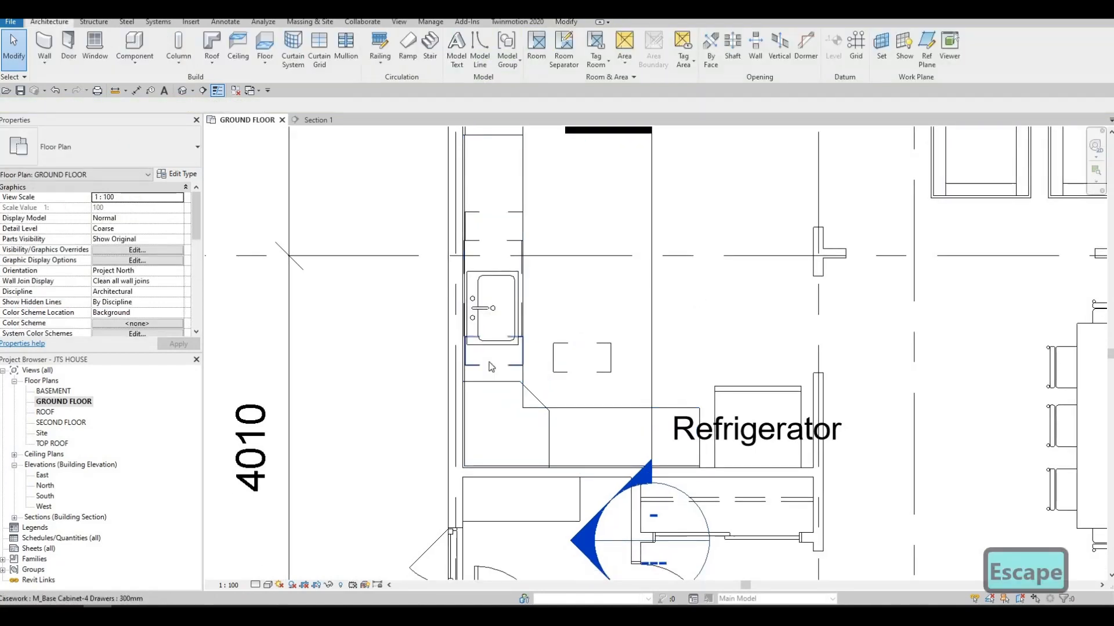
pyautogui.press('Escape')
# Nudge the 300mm M_Base Cabinet-4 Drawers between the sink and the corner toward the corner until it meets the corner cabinet.
pyautogui.click(493, 363)
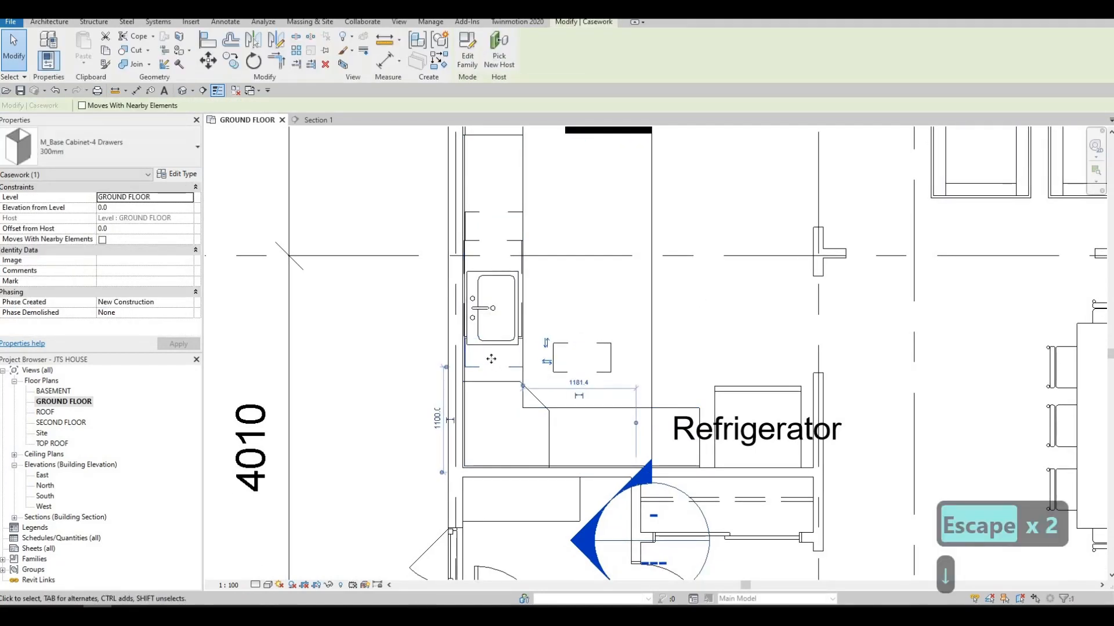
pyautogui.press('Down')
pyautogui.press('Down')
pyautogui.press('Down')
pyautogui.press('Down')
pyautogui.press('Down')
pyautogui.press('Down')
pyautogui.press('Down')
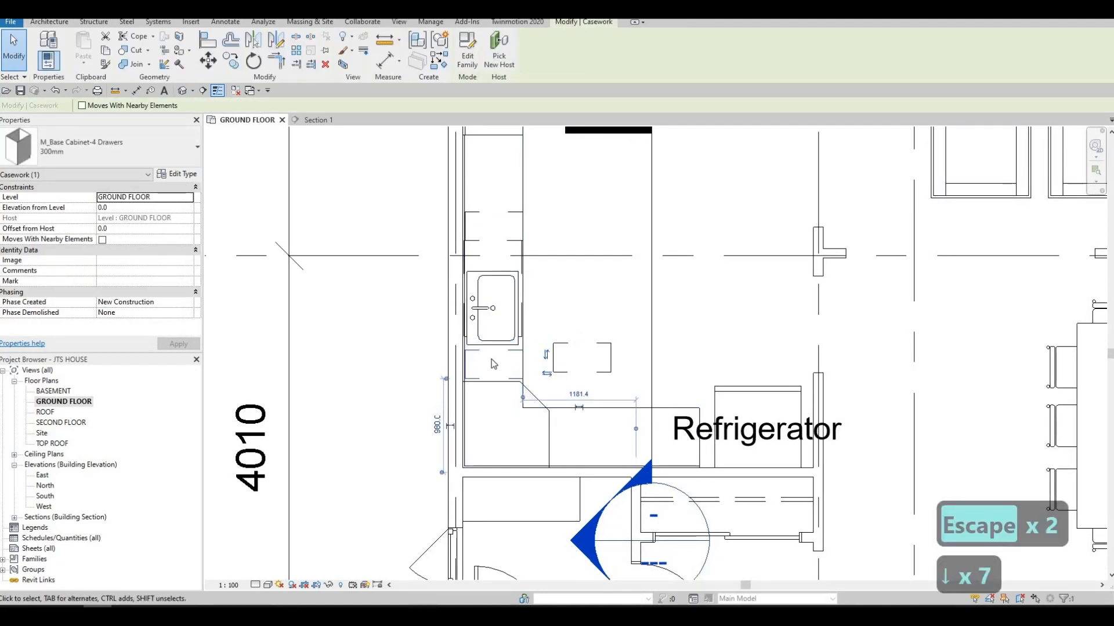
pyautogui.press('Down')
pyautogui.press('Down')
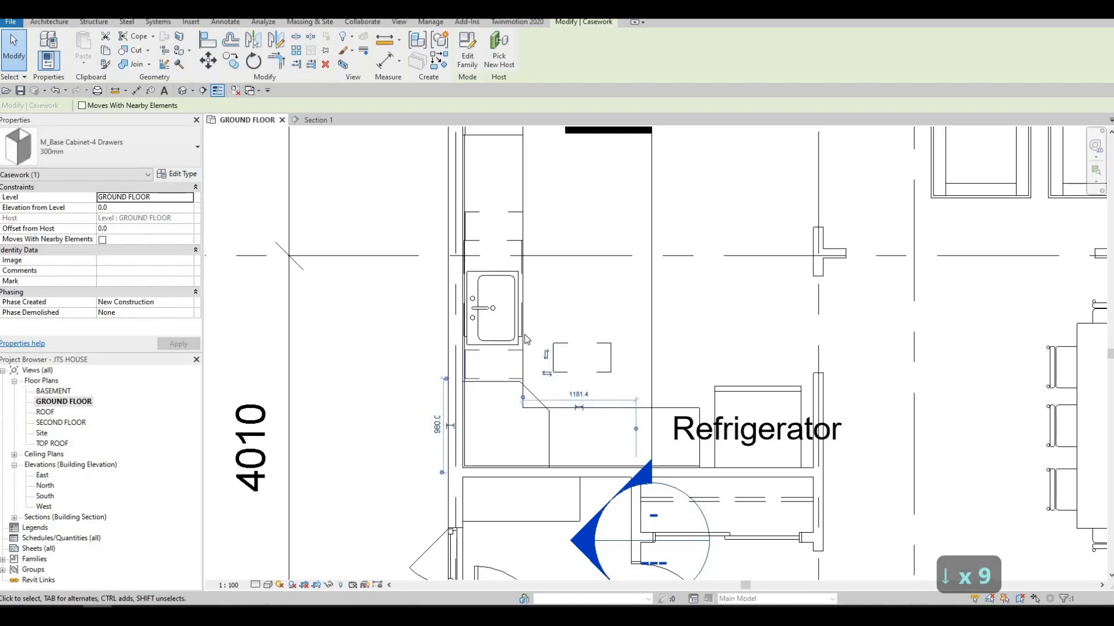
pyautogui.press('Up')
pyautogui.press('Up')
pyautogui.press('Escape')
pyautogui.press('Escape')
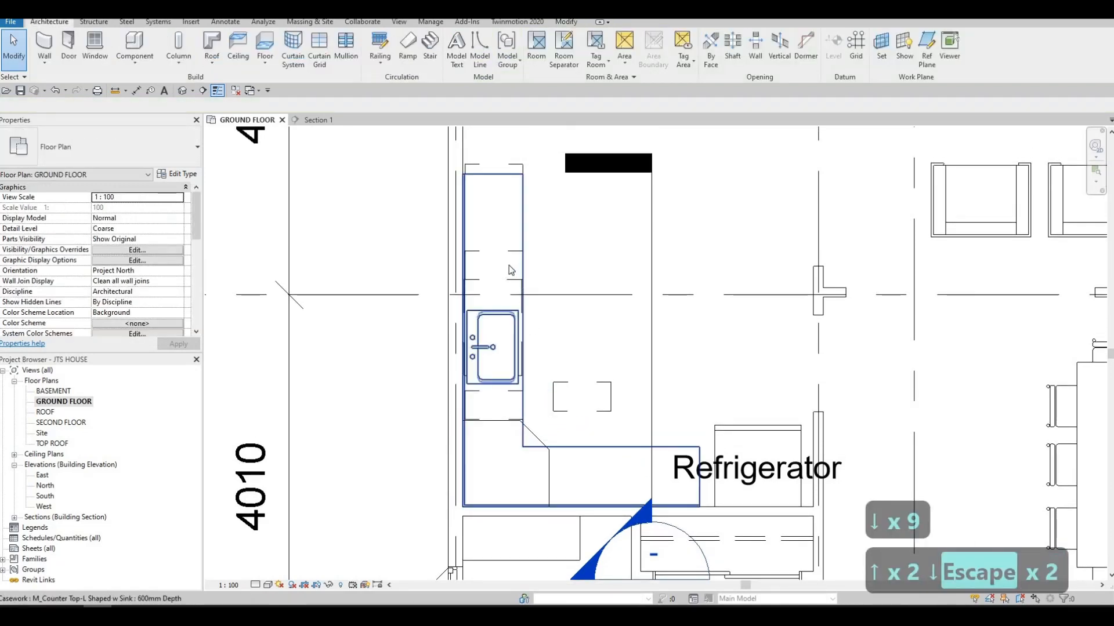
# Nudge the vanity cabinet together with its neighbouring four-drawer cabinet toward the sink, aligning the vanity with the countertop's free end.
pyautogui.click(502, 266)
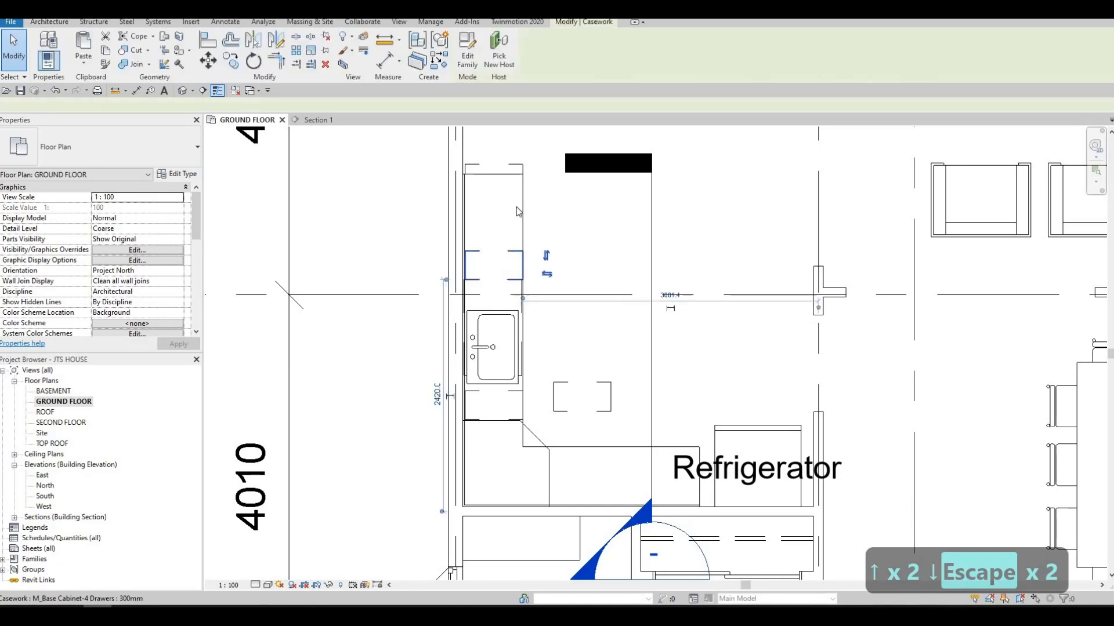
pyautogui.keyDown('ctrl'); pyautogui.click(524, 175); pyautogui.keyUp('ctrl')
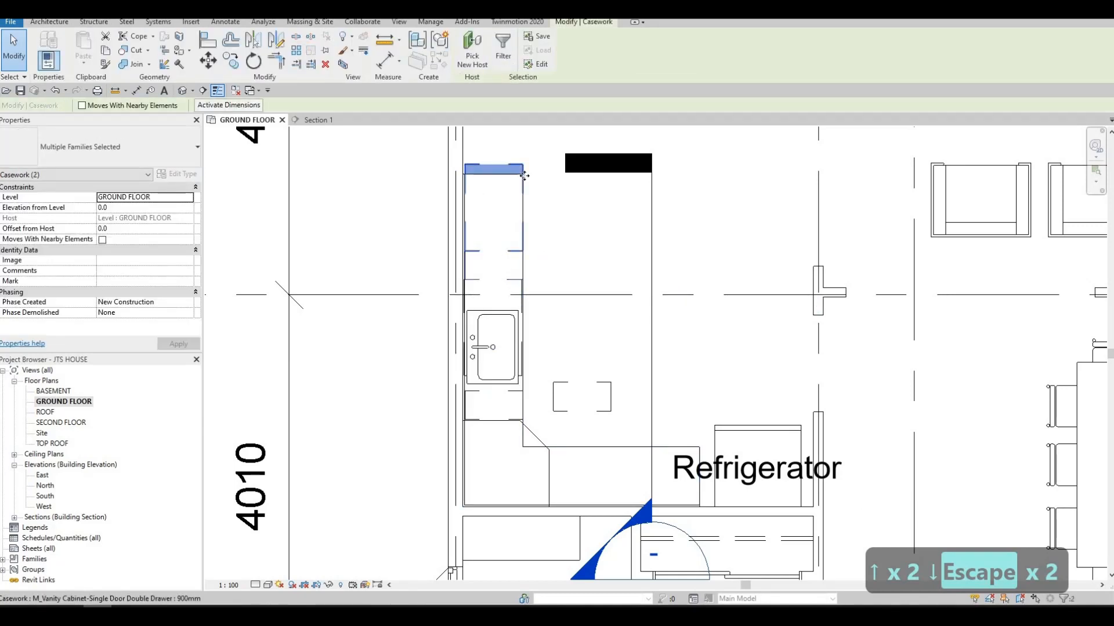
pyautogui.press('Down')
pyautogui.press('Down')
pyautogui.press('Down')
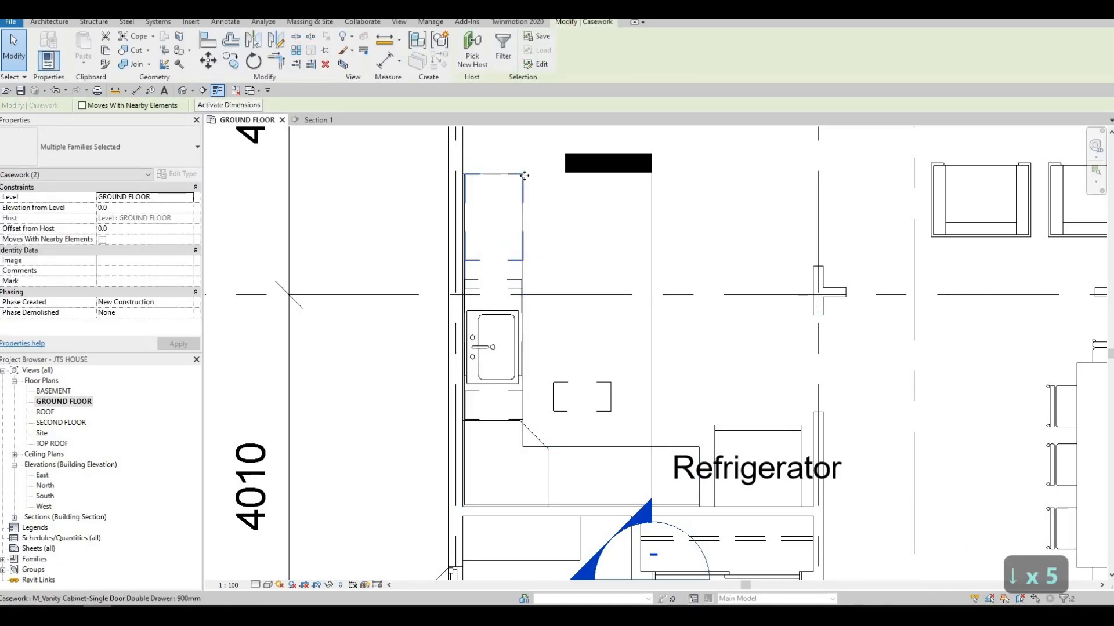
pyautogui.press('Down')
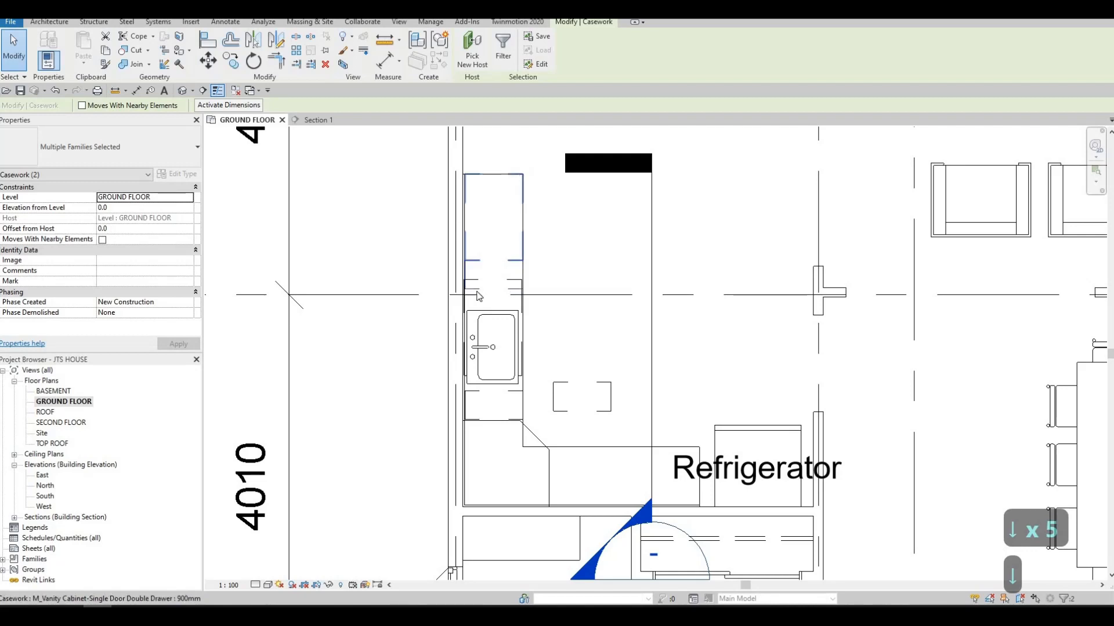
pyautogui.press('Escape')
pyautogui.press('Escape')
# Nudge the four-drawer cabinet on the free-end side of the countertop toward the sink until it sits right beside the basin.
pyautogui.scroll(2, 511, 295)
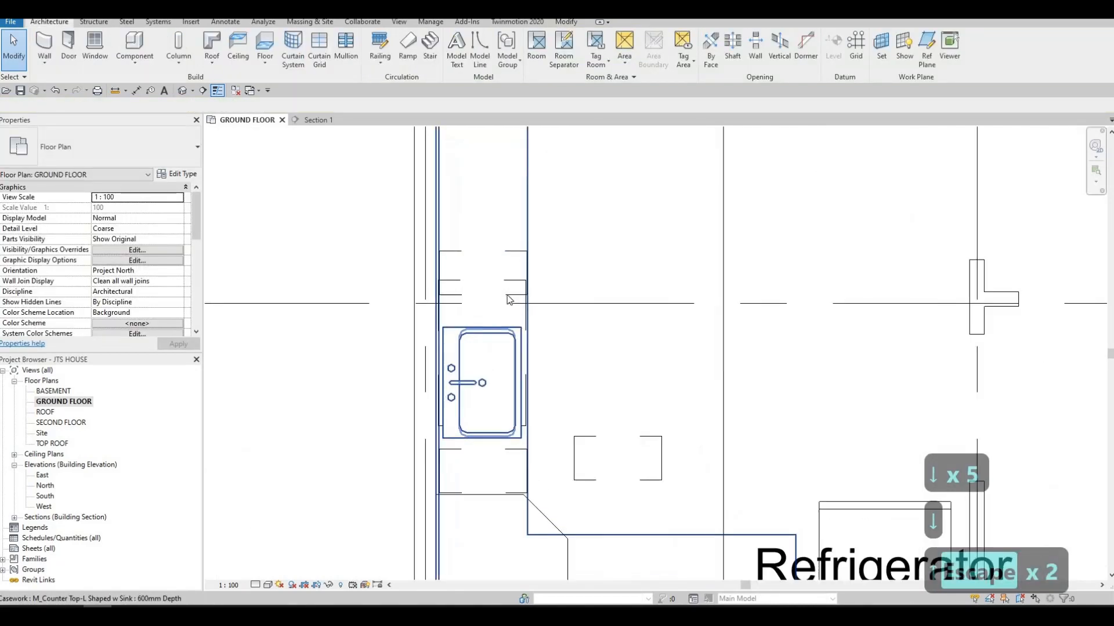
pyautogui.click(511, 293)
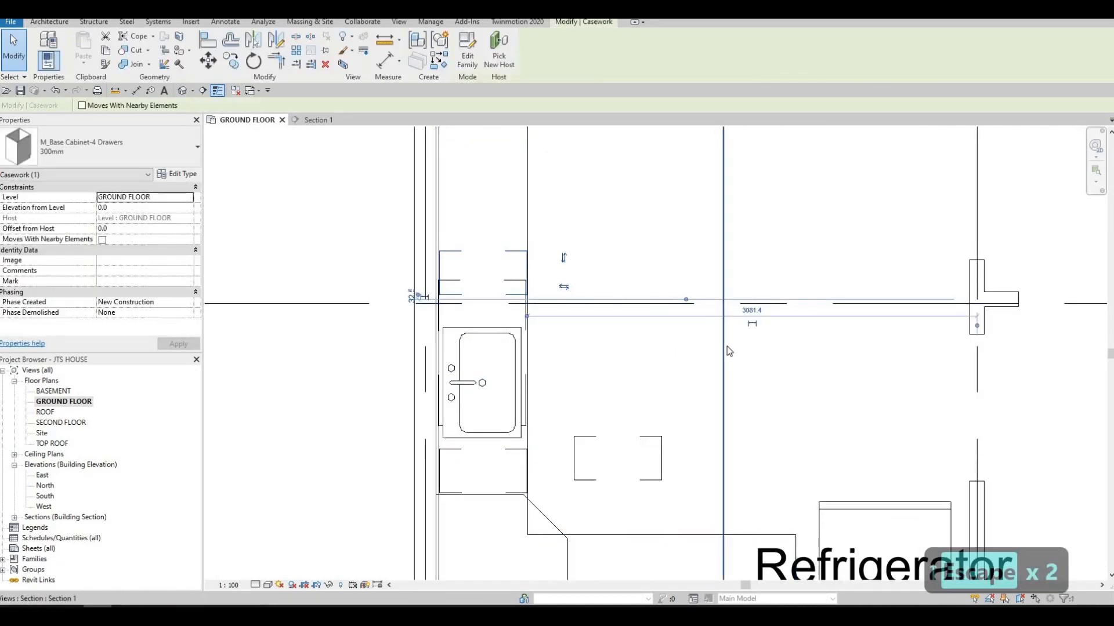
pyautogui.press('Down')
pyautogui.press('Down')
pyautogui.press('Down')
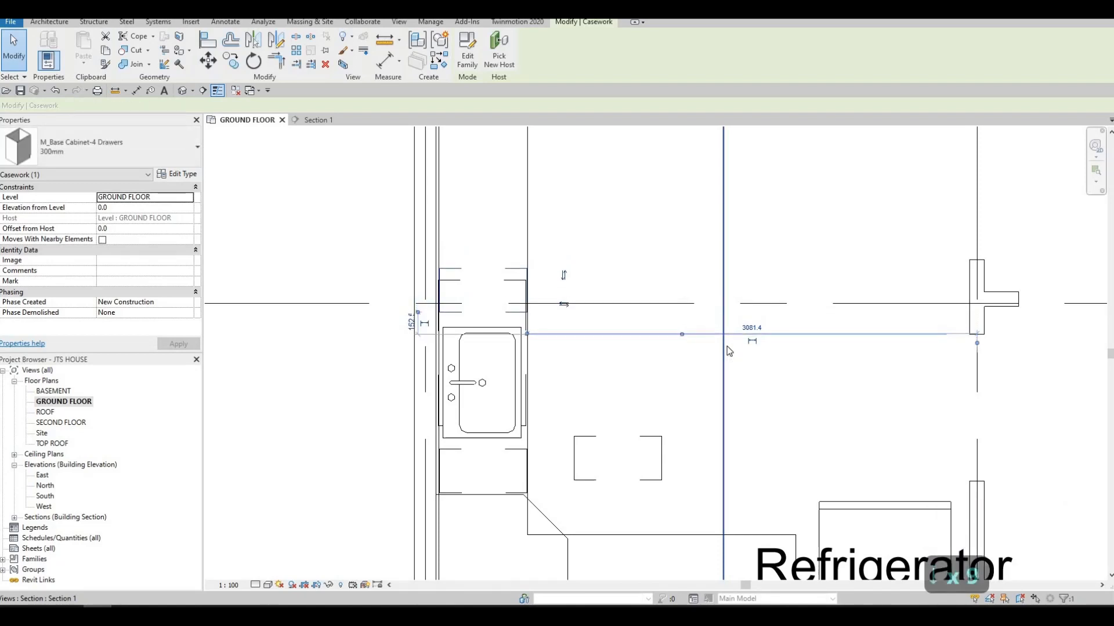
pyautogui.press('Down')
pyautogui.press('Down')
pyautogui.press('Down')
pyautogui.press('Down')
pyautogui.press('Down')
pyautogui.press('Down')
pyautogui.press('Down')
pyautogui.press('Down')
pyautogui.press('Down')
pyautogui.press('Down')
pyautogui.press('Down')
pyautogui.press('Down')
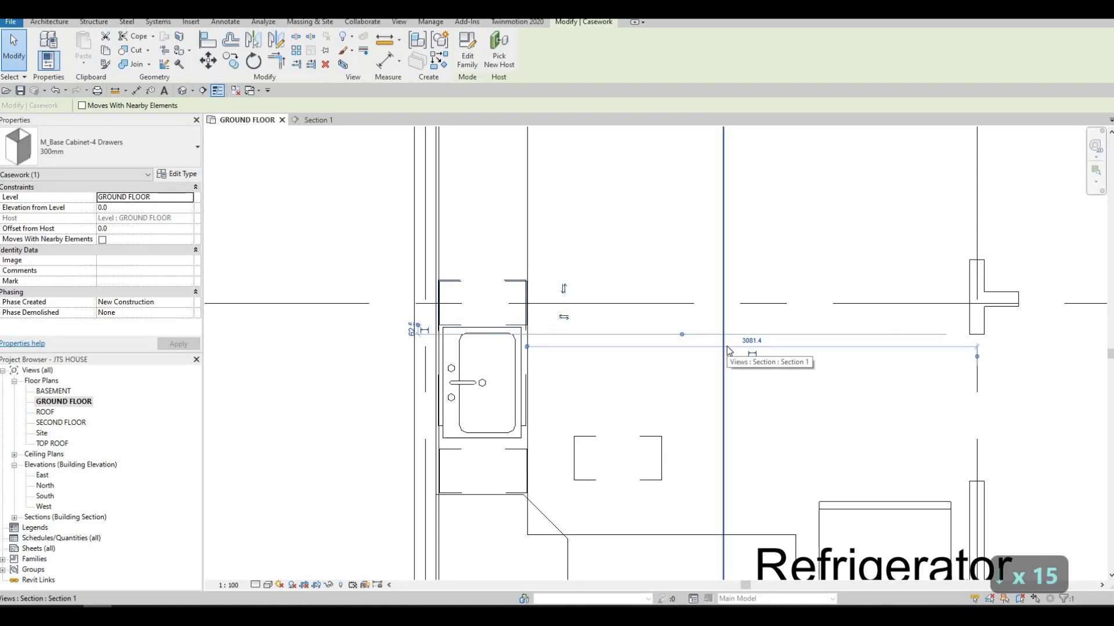
pyautogui.press('Escape')
pyautogui.press('Escape')
pyautogui.press('Escape')
pyautogui.press('Down')
pyautogui.press('Down')
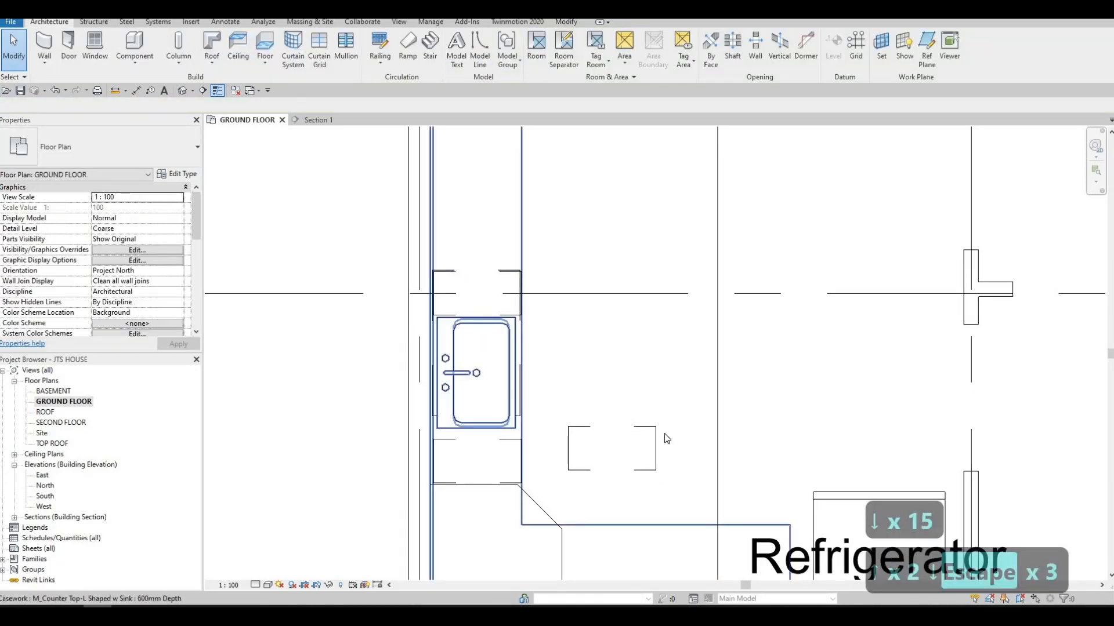
# Delete the 300mm M_Base Cabinet-Single Door standing in the open floor area in front of the countertop.
pyautogui.click(652, 471)
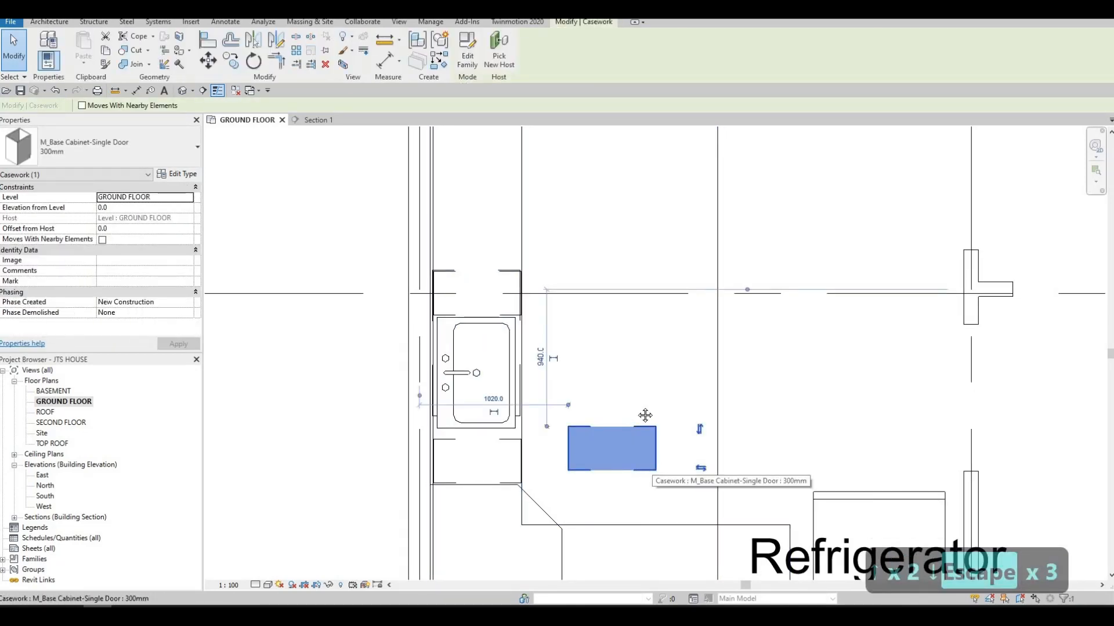
pyautogui.press('Delete')
pyautogui.scroll(-3, 642, 524)
pyautogui.press('Escape')
pyautogui.press('Escape')
# In the Section 1 view, nudge the 1000mm double-door sink unit against the drawer cabinet on the corner side.
pyautogui.doubleClick(615, 552)
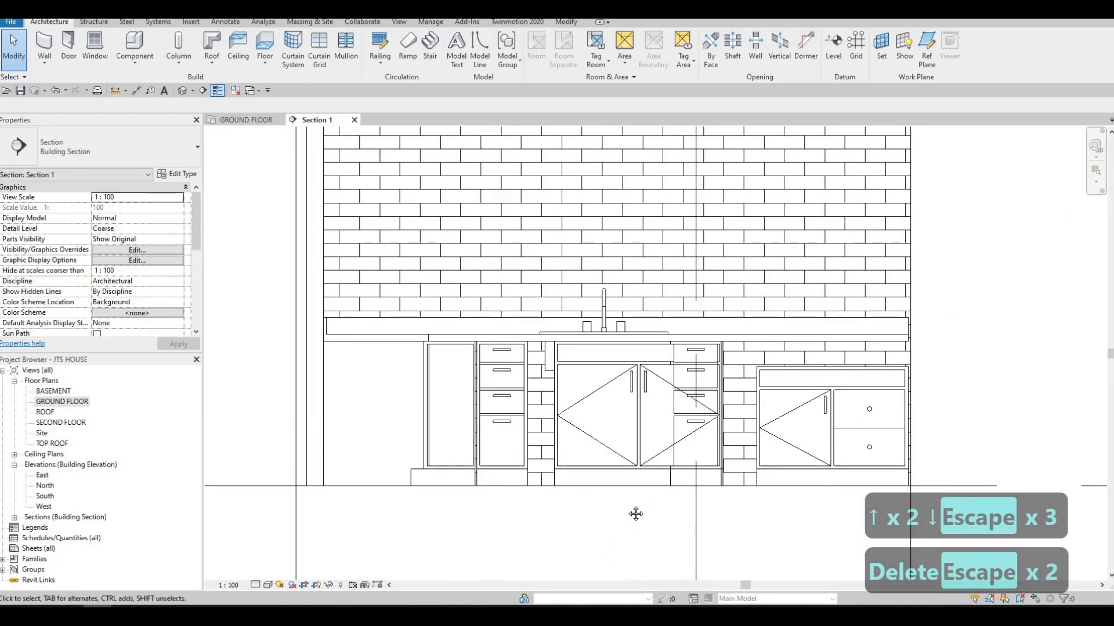
pyautogui.scroll(2, 547, 402)
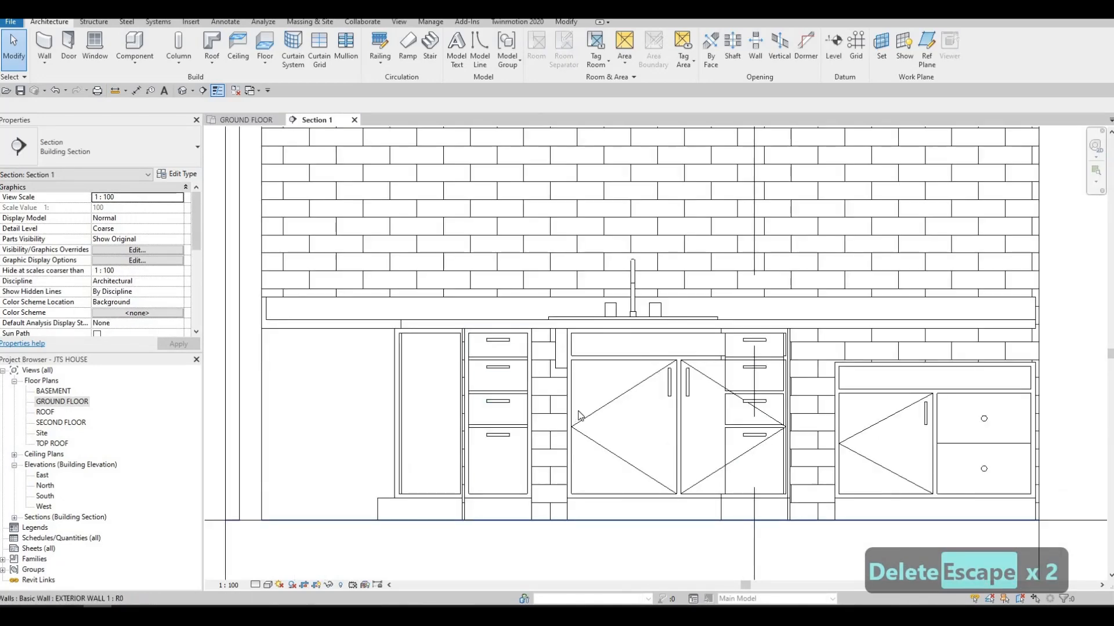
pyautogui.click(575, 424)
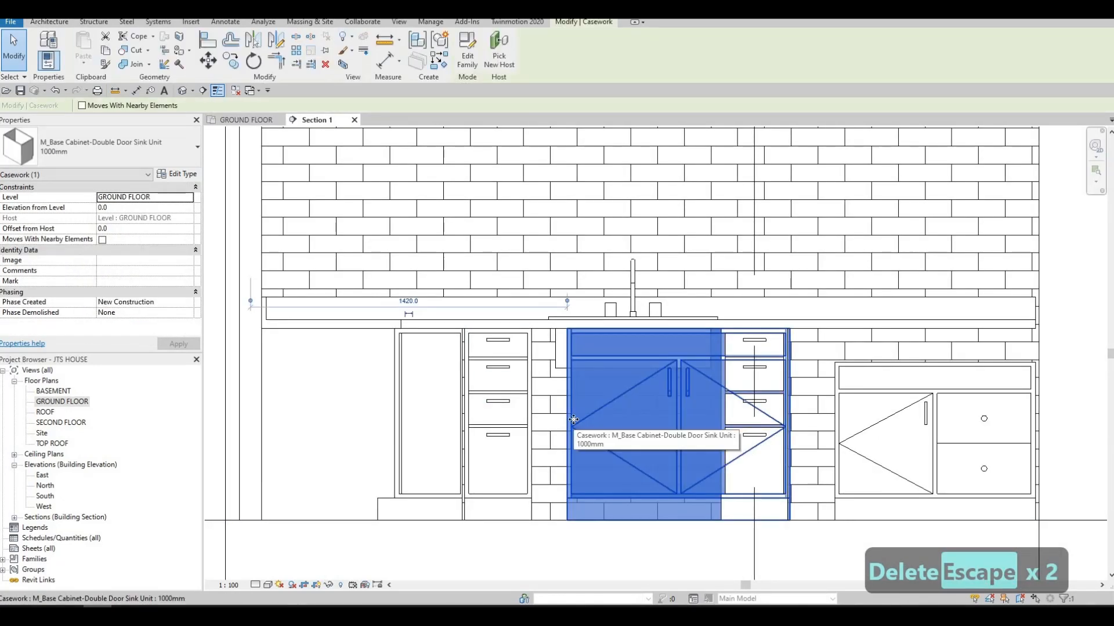
pyautogui.press('Left')
pyautogui.press('Left')
pyautogui.press('Left')
pyautogui.press('Left')
pyautogui.press('Left')
pyautogui.press('Left')
pyautogui.press('Left')
pyautogui.press('Left')
pyautogui.press('Left')
pyautogui.press('Left')
pyautogui.press('Left')
pyautogui.press('Left')
pyautogui.press('Left')
pyautogui.press('Left')
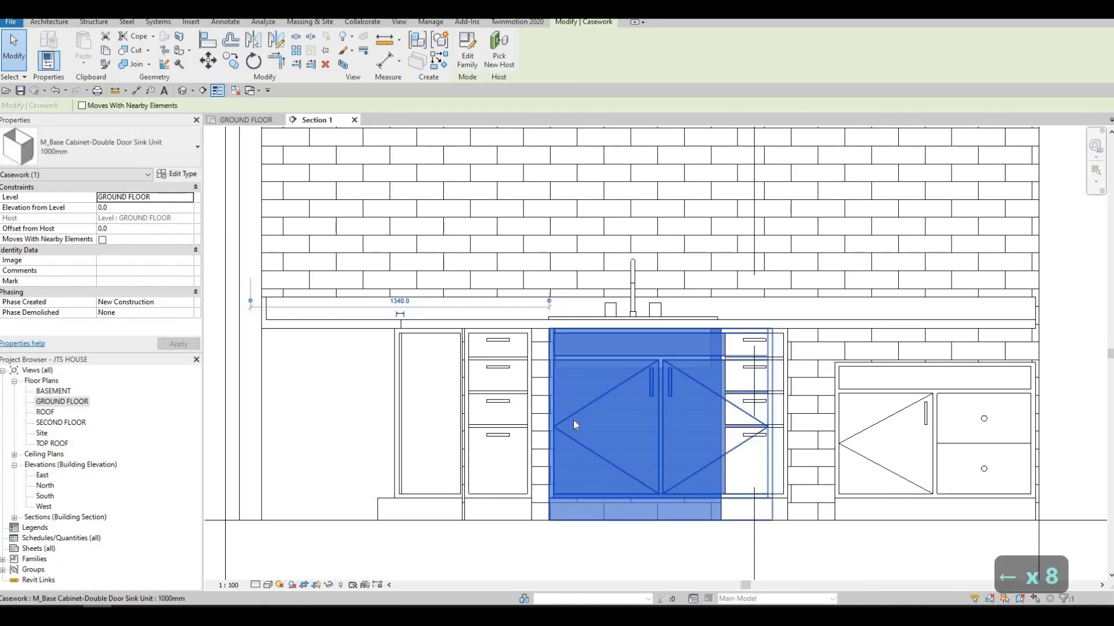
pyautogui.press('Left')
pyautogui.press('Left')
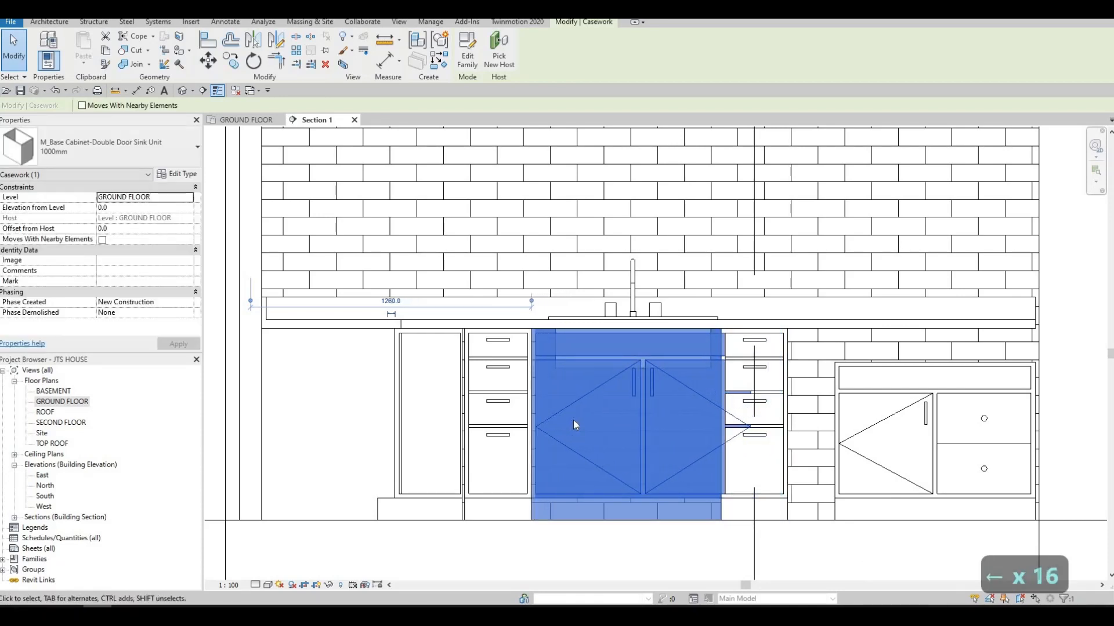
pyautogui.press('Escape')
pyautogui.press('Escape')
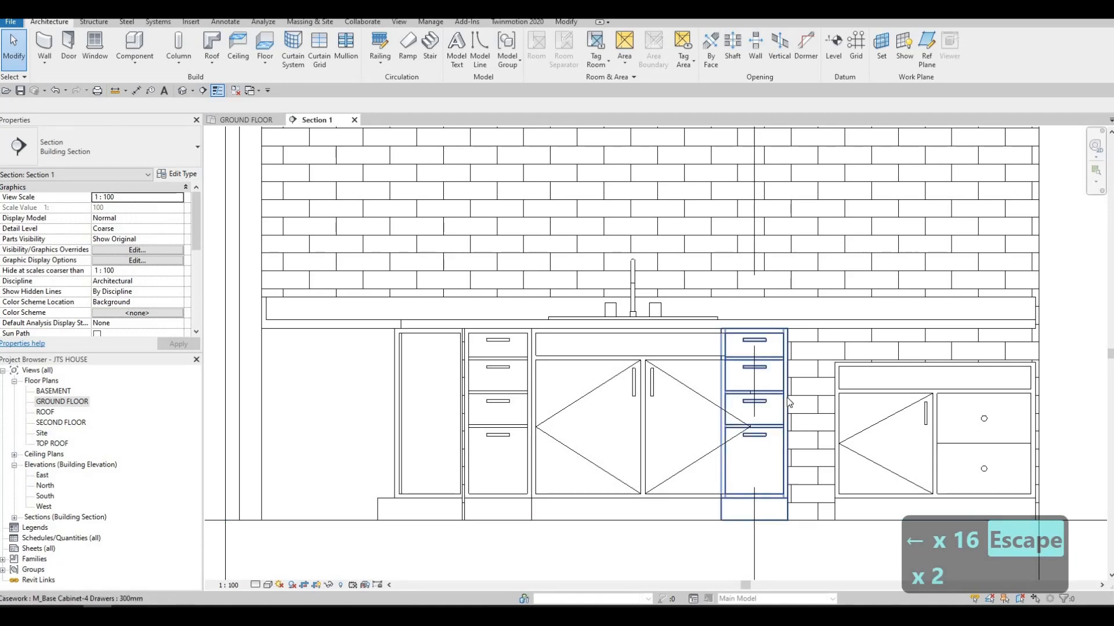
# Nudge the four-drawer cabinet overlapping the sink unit toward the countertop's free end until it clears the double doors.
pyautogui.click(787, 397)
pyautogui.press('Right')
pyautogui.press('Right')
pyautogui.press('Right')
pyautogui.press('Right')
pyautogui.press('Right')
pyautogui.press('Right')
pyautogui.press('Right')
pyautogui.press('Right')
pyautogui.press('Right')
pyautogui.press('Right')
pyautogui.press('Right')
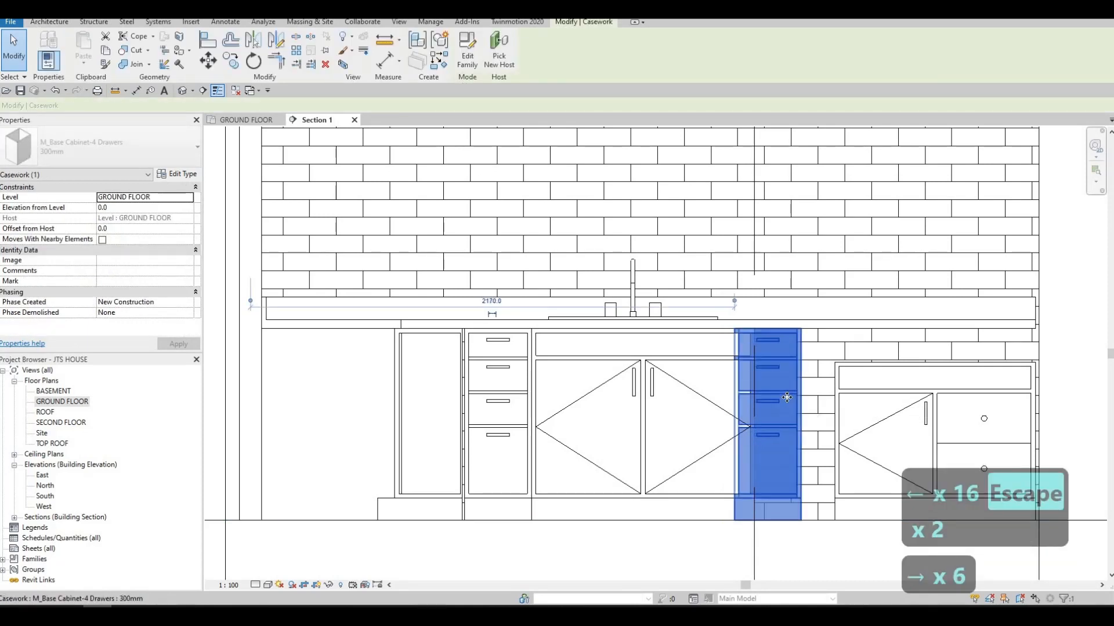
pyautogui.press('Right')
pyautogui.press('Right')
pyautogui.press('Right')
pyautogui.press('Right')
pyautogui.press('Right')
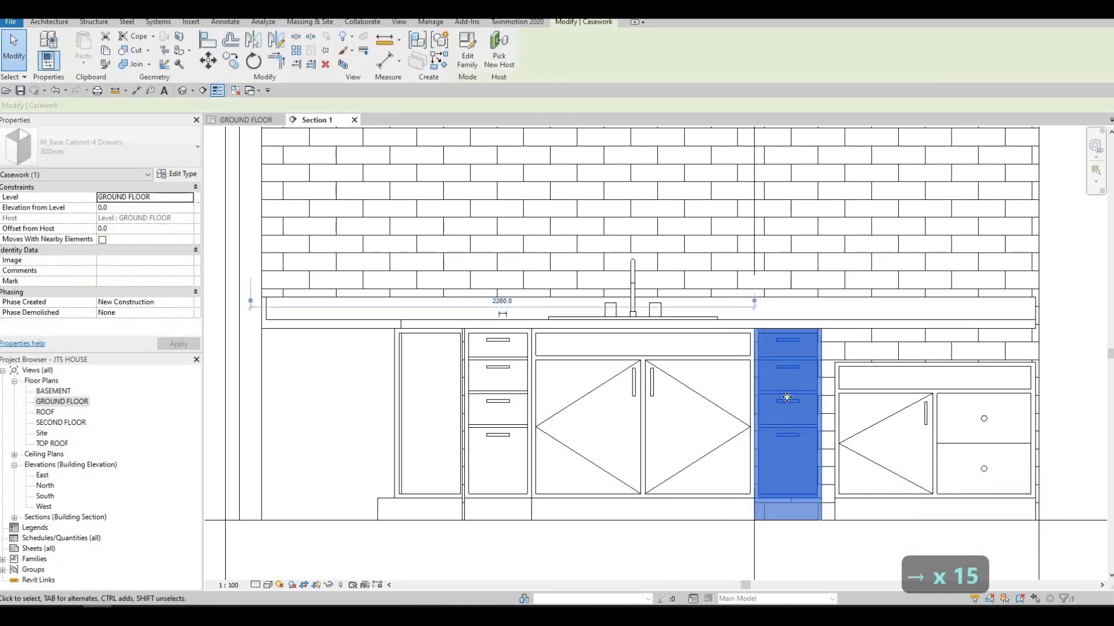
pyautogui.press('Left')
pyautogui.press('Escape')
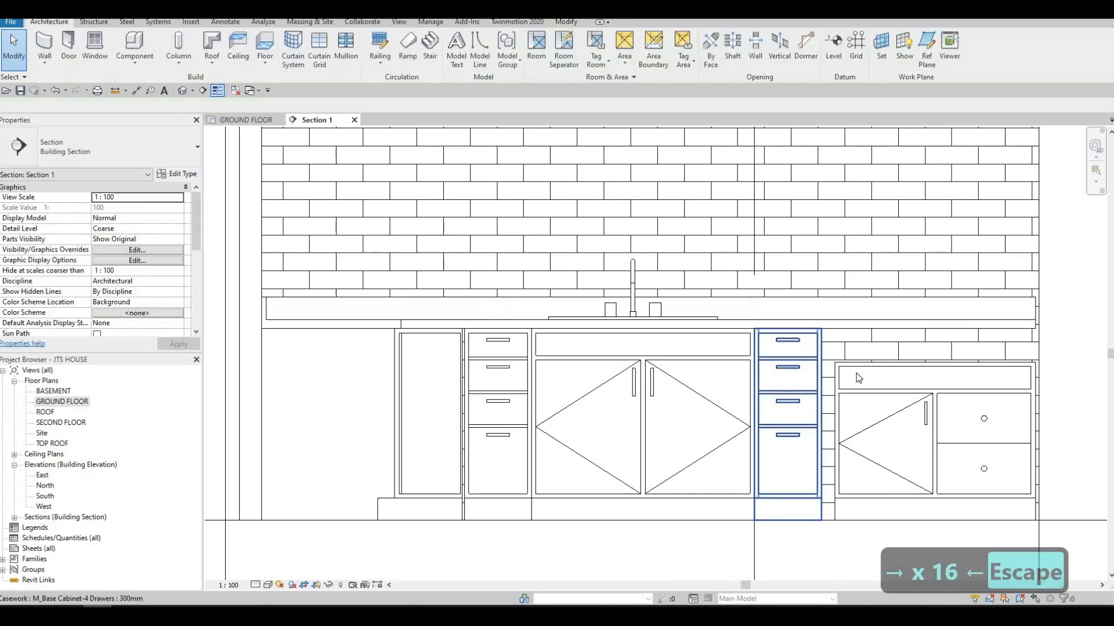
# Delete the 900mm M_Vanity Cabinet-Single Door Double Drawer below the countertop's free end.
pyautogui.click(856, 393)
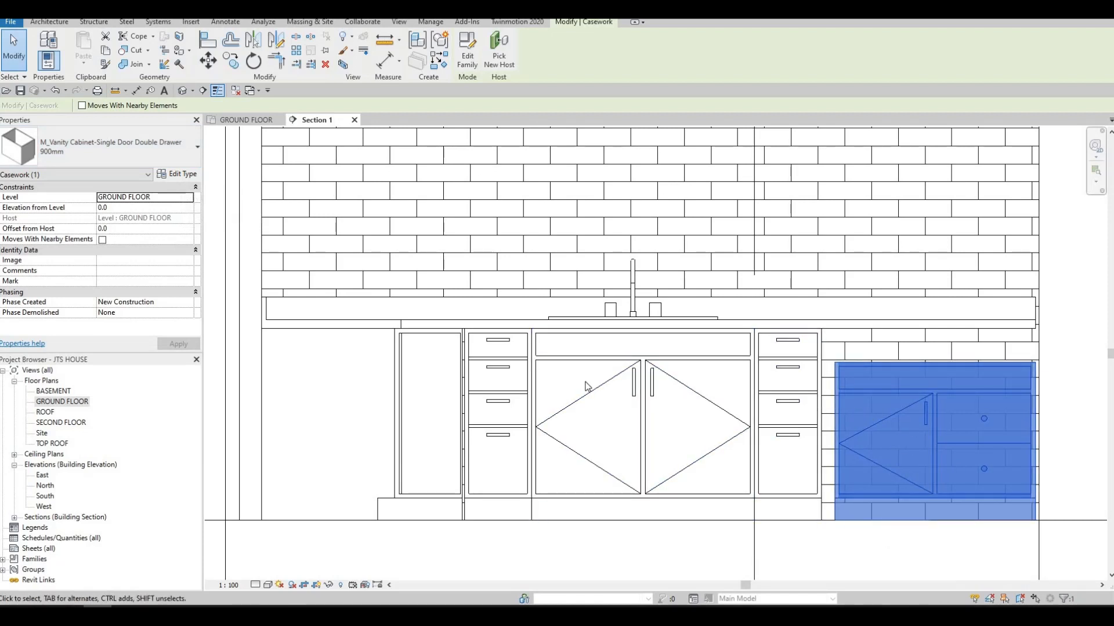
pyautogui.press('Delete')
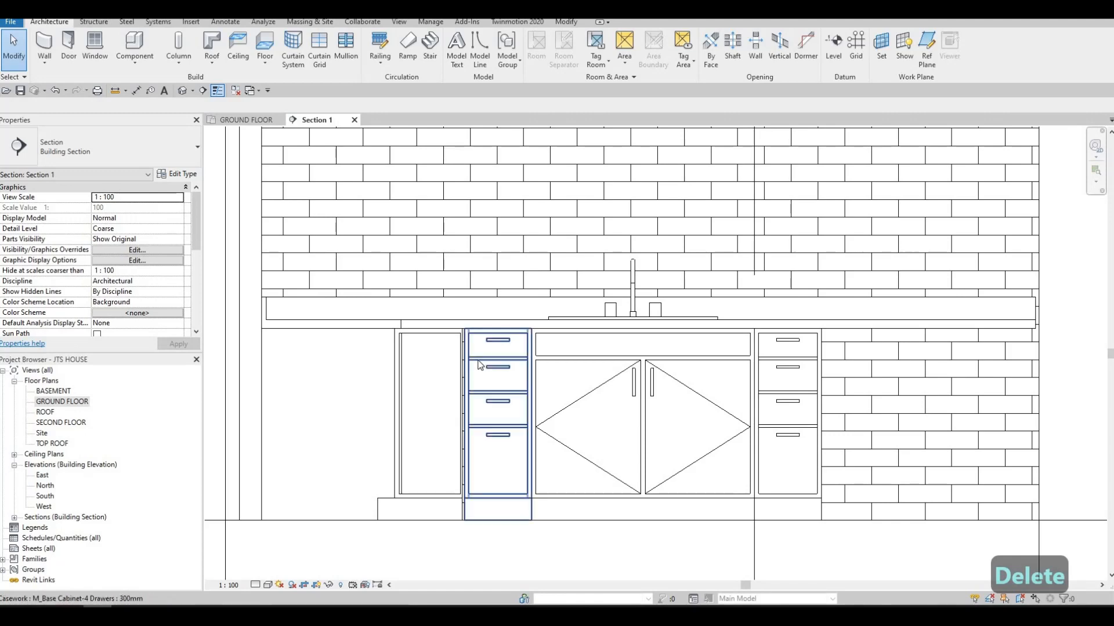
# Nudge the corner-side four-drawer cabinet against the corner cabinet to close the gap between them.
pyautogui.click(481, 364)
pyautogui.press('Left')
pyautogui.scroll(2, 482, 355)
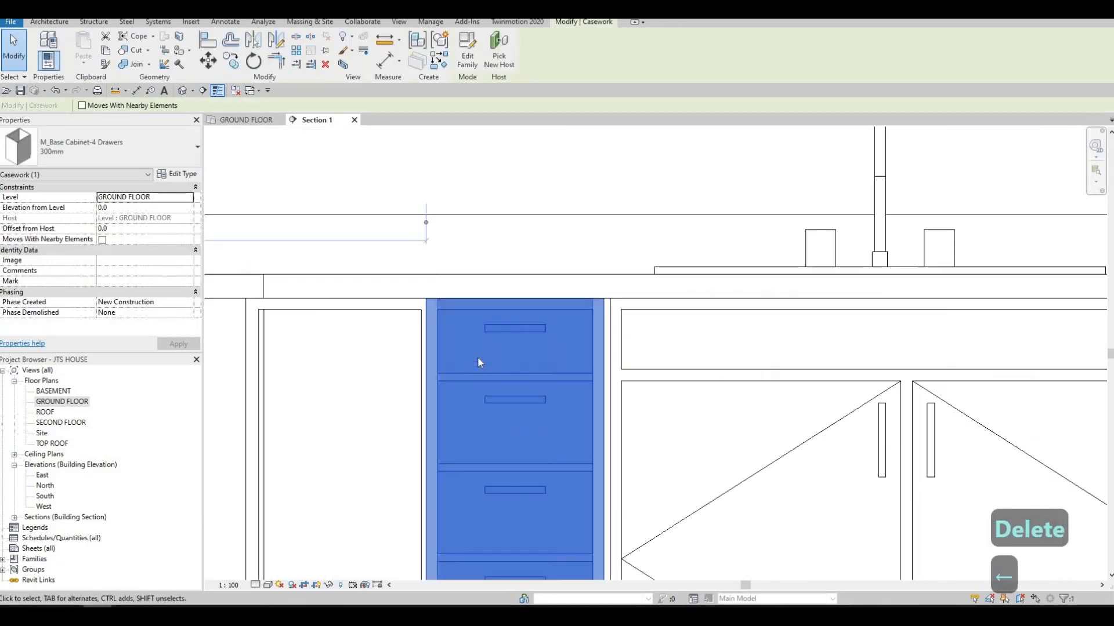
pyautogui.scroll(2, 454, 357)
pyautogui.press('Escape')
pyautogui.press('Escape')
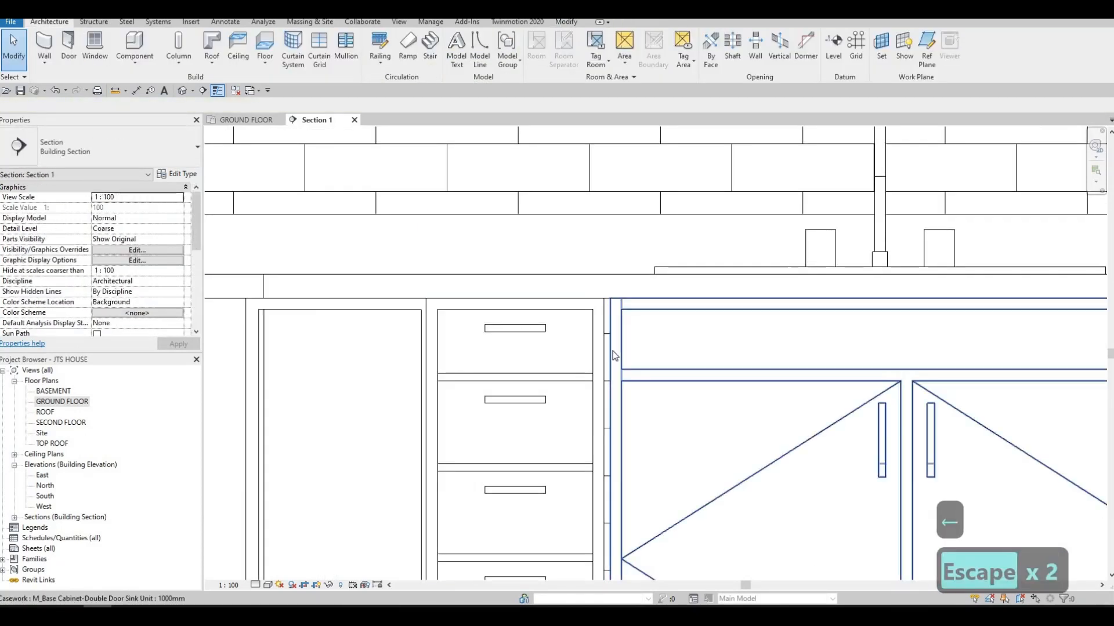
# Nudge the double-door sink unit flush against the corner-side four-drawer cabinet.
pyautogui.click(613, 351)
pyautogui.press('Left')
pyautogui.press('Left')
pyautogui.press('Left')
pyautogui.press('Left')
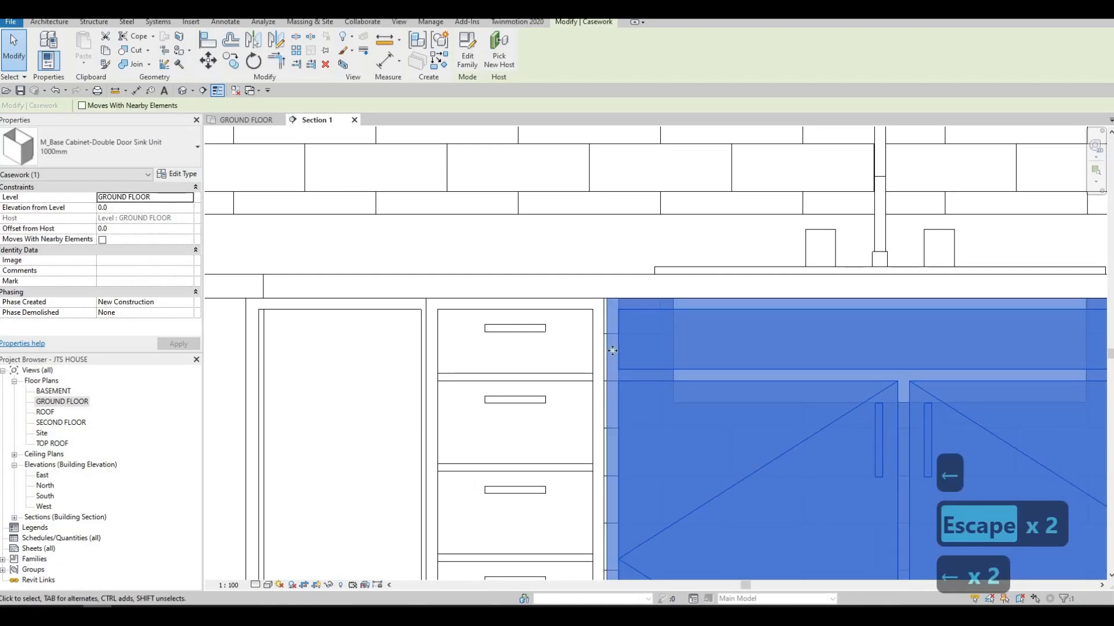
pyautogui.scroll(-2, 807, 307)
pyautogui.press('Escape')
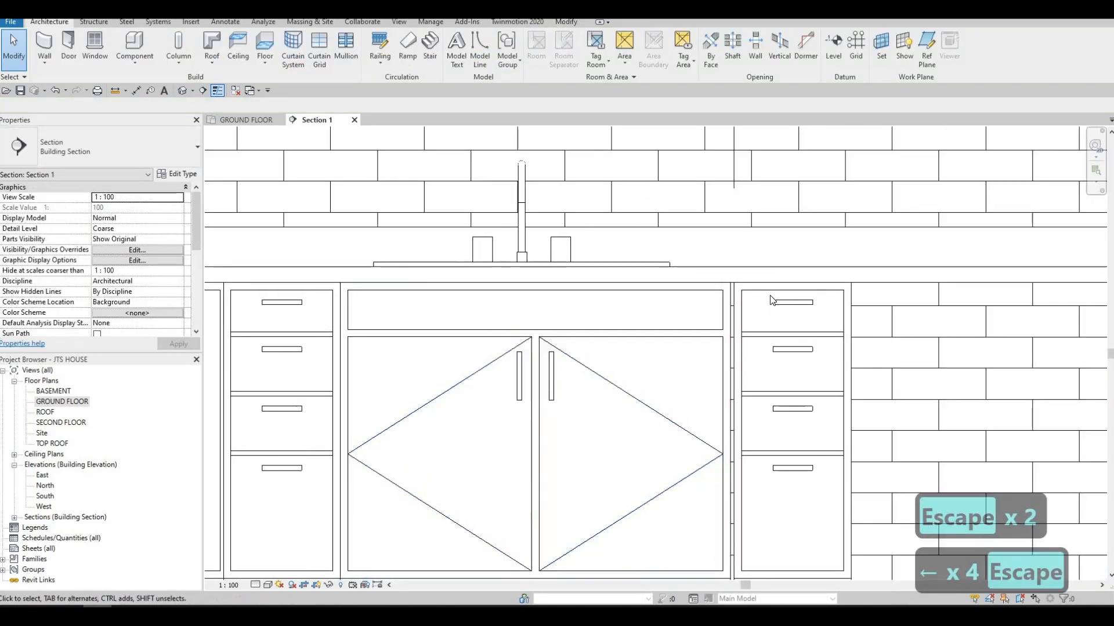
# Nudge the four-drawer cabinet on the free-end side flush against the double-door sink unit.
pyautogui.click(771, 290)
pyautogui.scroll(1, 763, 290)
pyautogui.scroll(1, 763, 290)
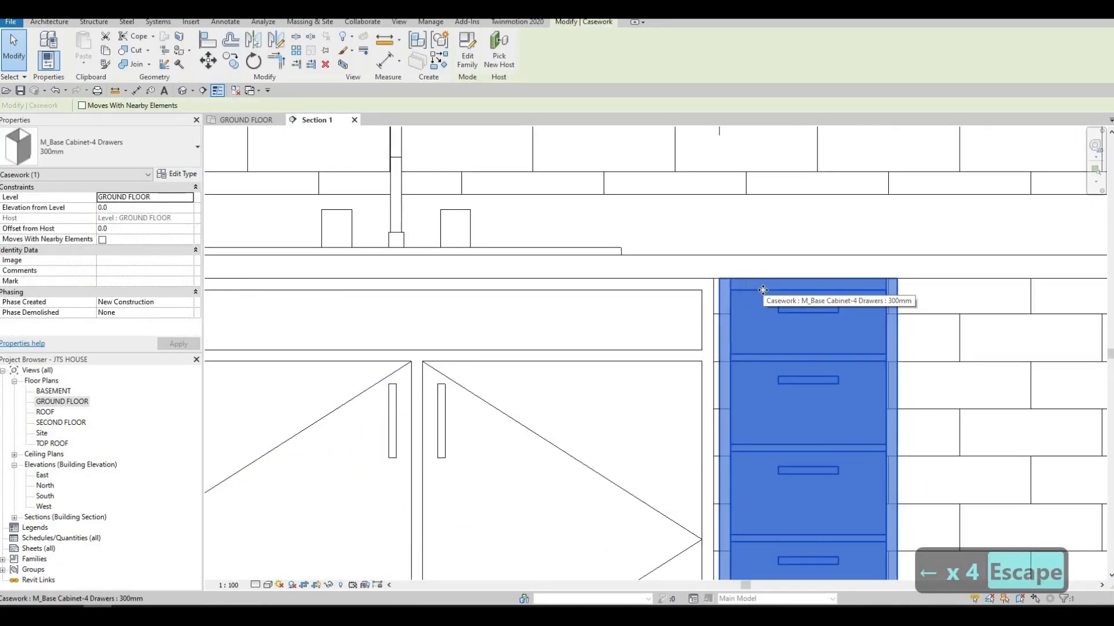
pyautogui.press('Left')
pyautogui.press('Left')
pyautogui.press('Left')
pyautogui.press('Left')
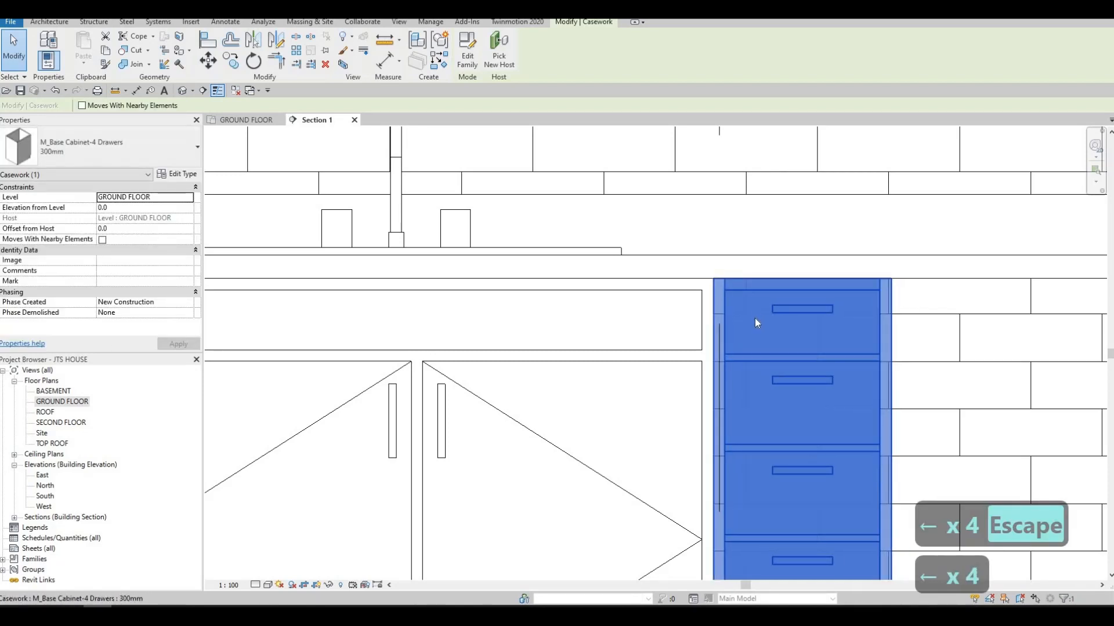
# Check the fitted base cabinets in the section and open the 3D view before returning to the GROUND FLOOR plan.
pyautogui.scroll(-3, 749, 357)
pyautogui.press('Escape')
pyautogui.press('Escape')
pyautogui.scroll(2, 941, 347)
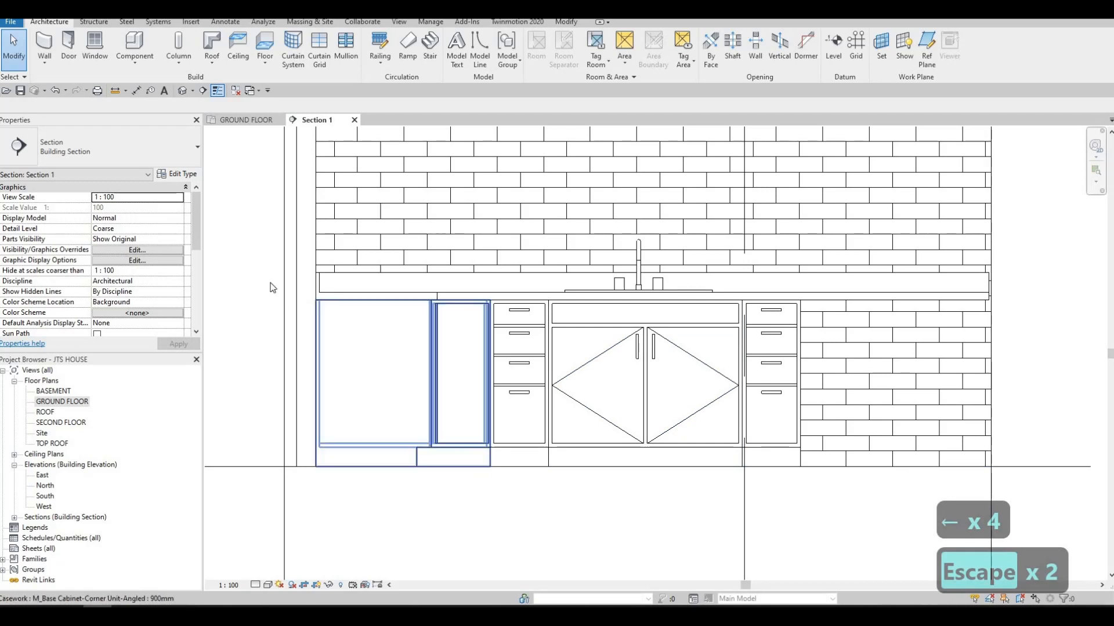
pyautogui.click(183, 91)
pyautogui.click(234, 120)
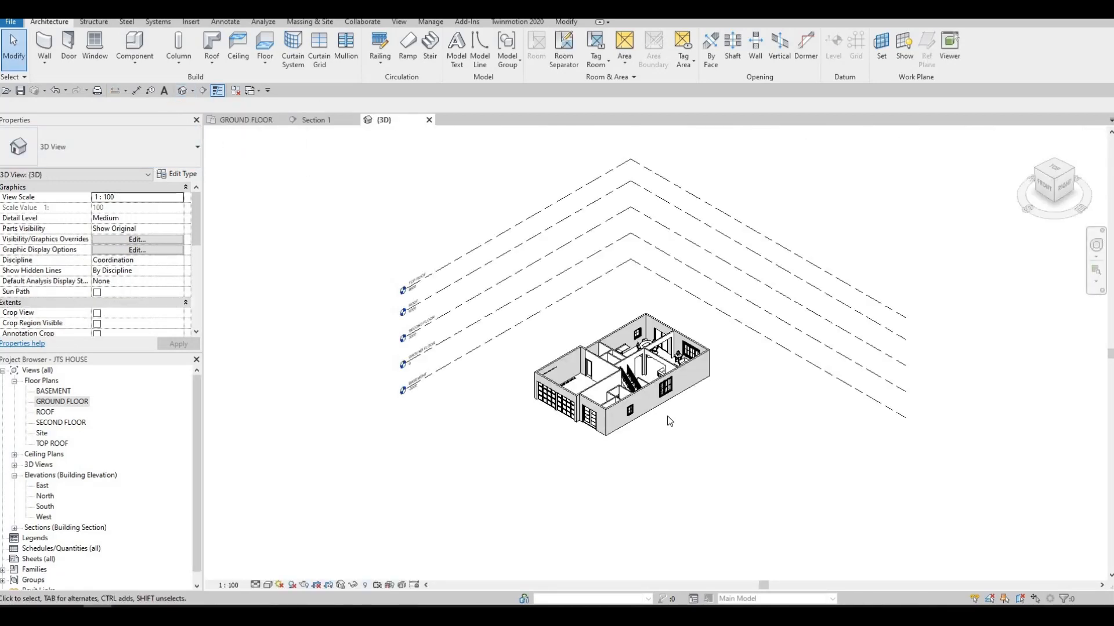
pyautogui.scroll(1, 456, 357)
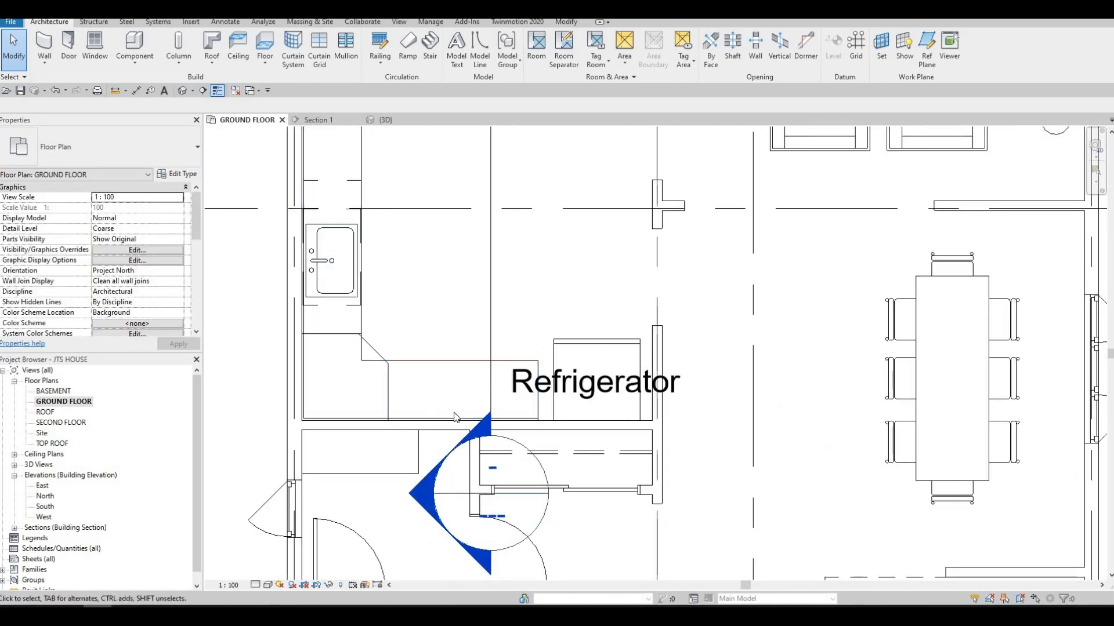
pyautogui.moveTo(386, 419); pyautogui.dragTo(410, 472, button='middle')
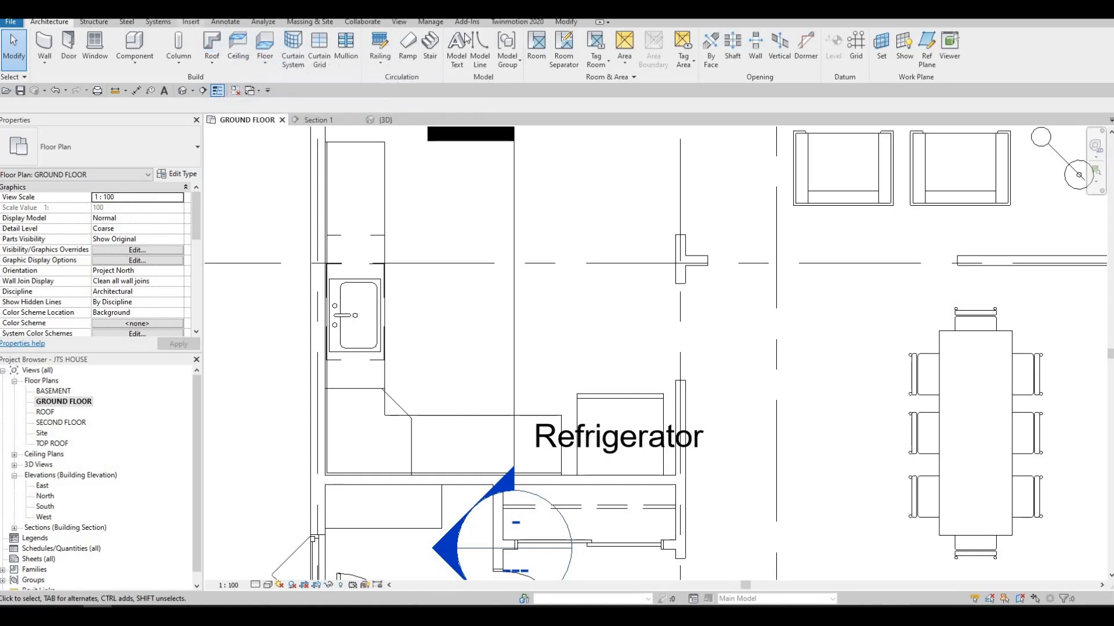
# Load the M_Base Cabinet-2 Bin family from the Base Cabinets folder.
pyautogui.scroll(-4, 470, 41)
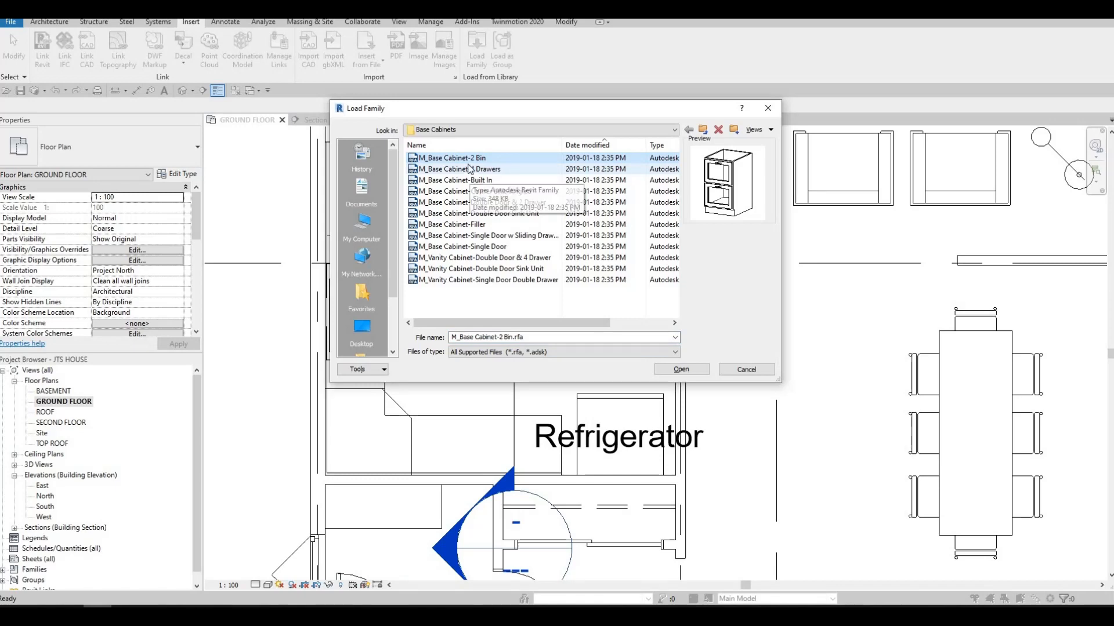
pyautogui.click(681, 370)
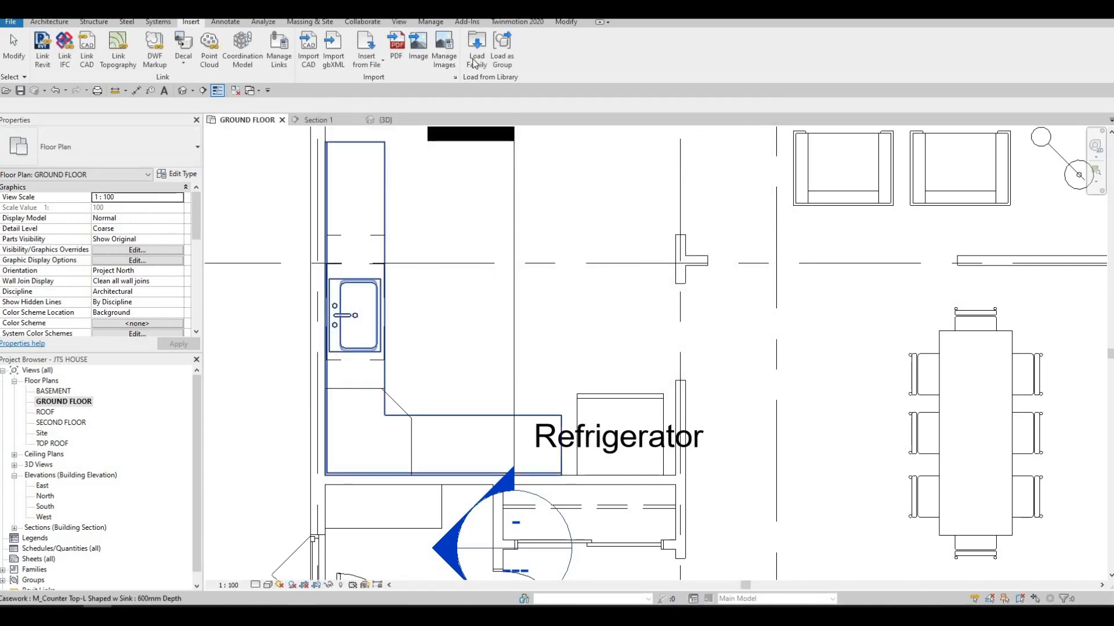
pyautogui.click(477, 46)
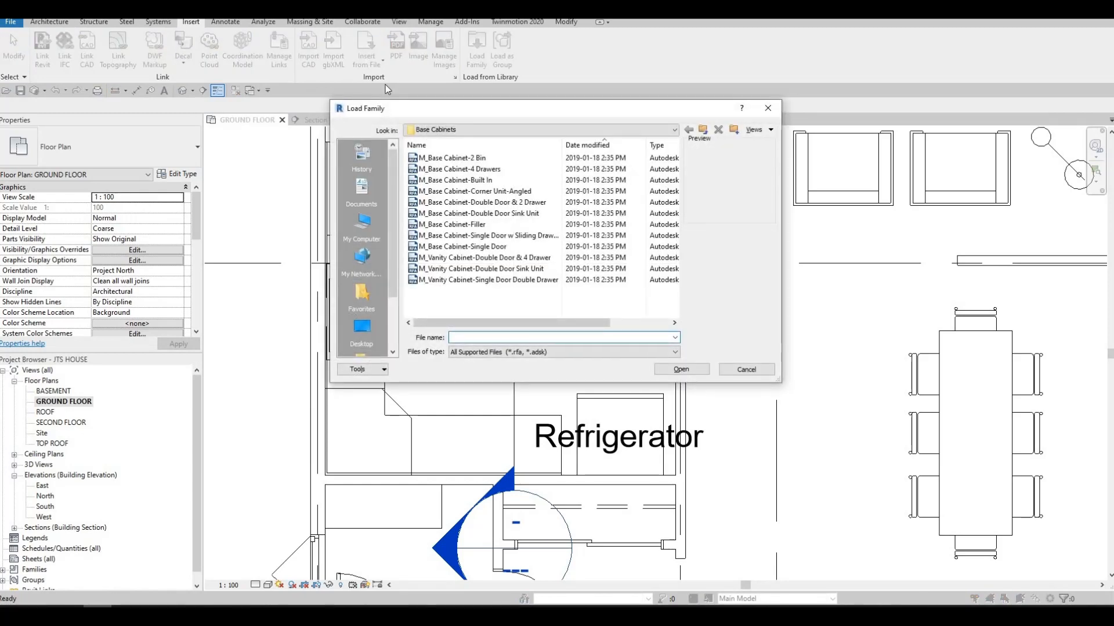
pyautogui.press('Escape')
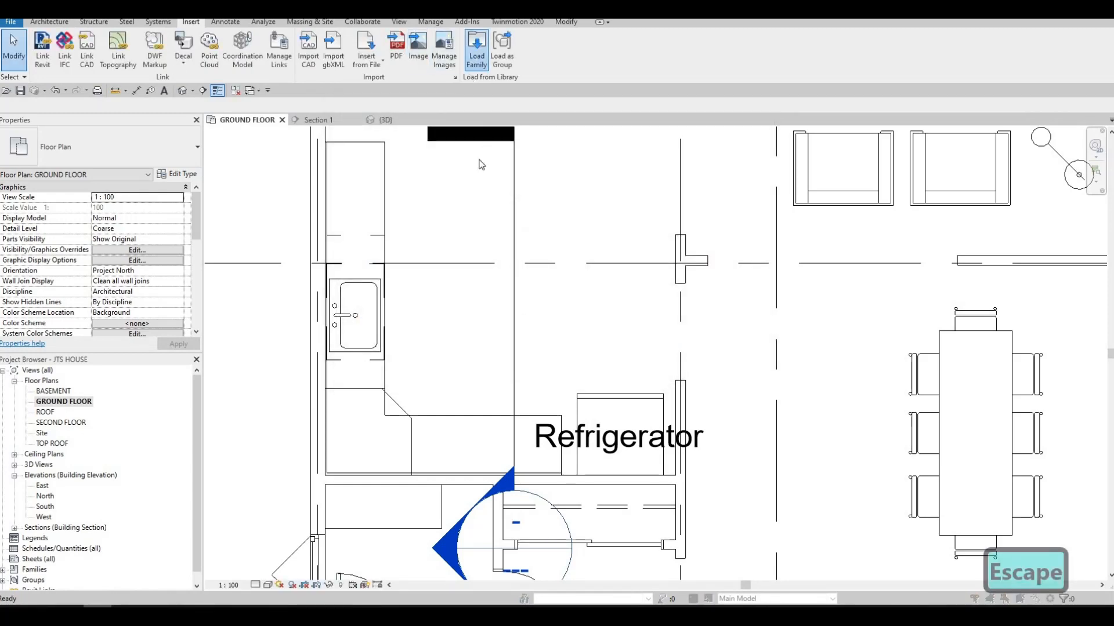
pyautogui.click(471, 158)
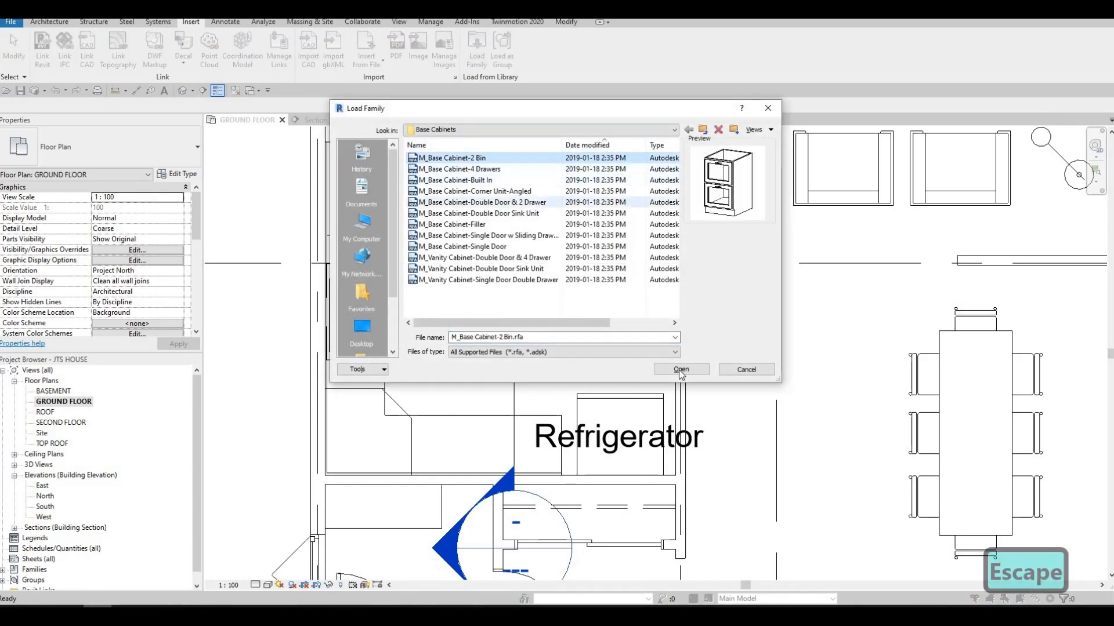
pyautogui.press('Escape')
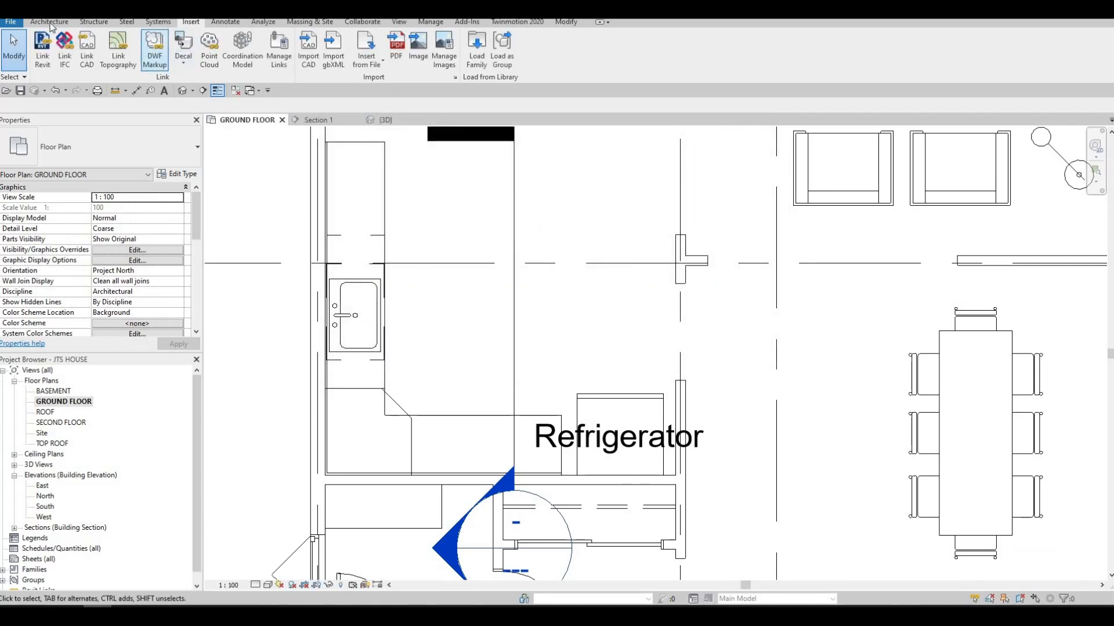
# Place a 300mm M_Base Cabinet-2 Bin under the countertop beside the four-drawer cabinet on the free-end side of the sink.
pyautogui.press('w')
pyautogui.press('n')
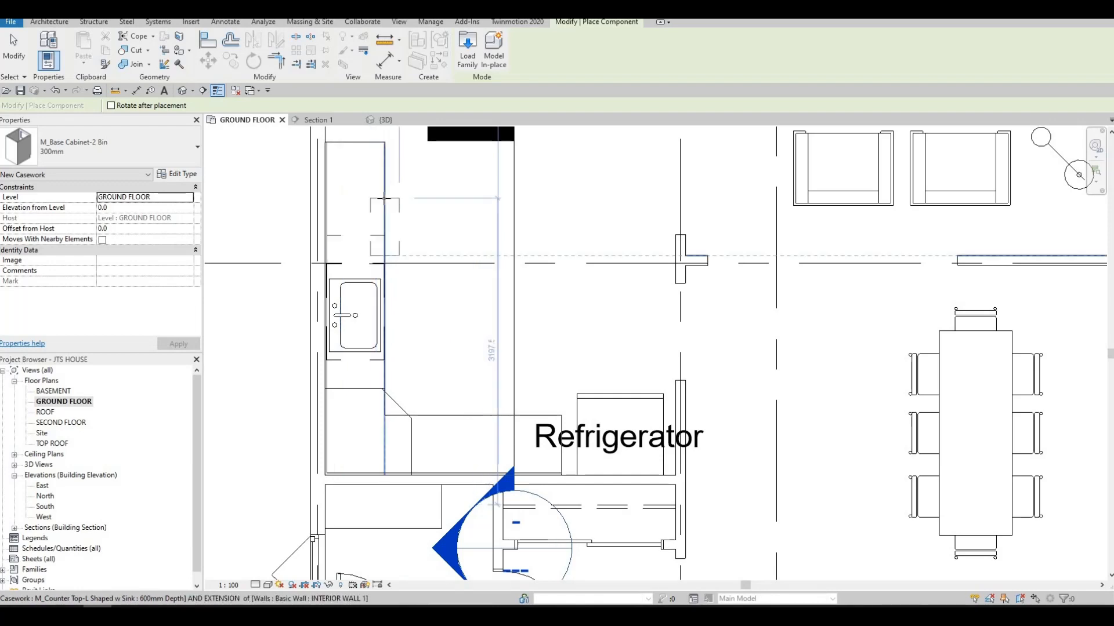
pyautogui.scroll(2, 326, 221)
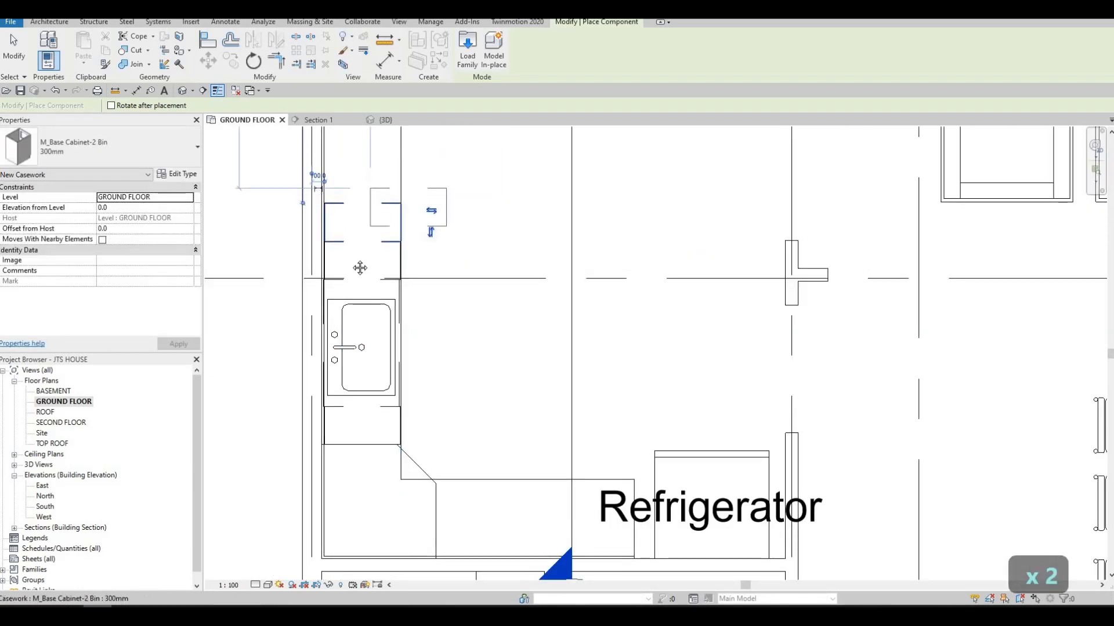
pyautogui.press('Escape')
pyautogui.scroll(2, 299, 171)
pyautogui.press('Escape')
pyautogui.press('Escape')
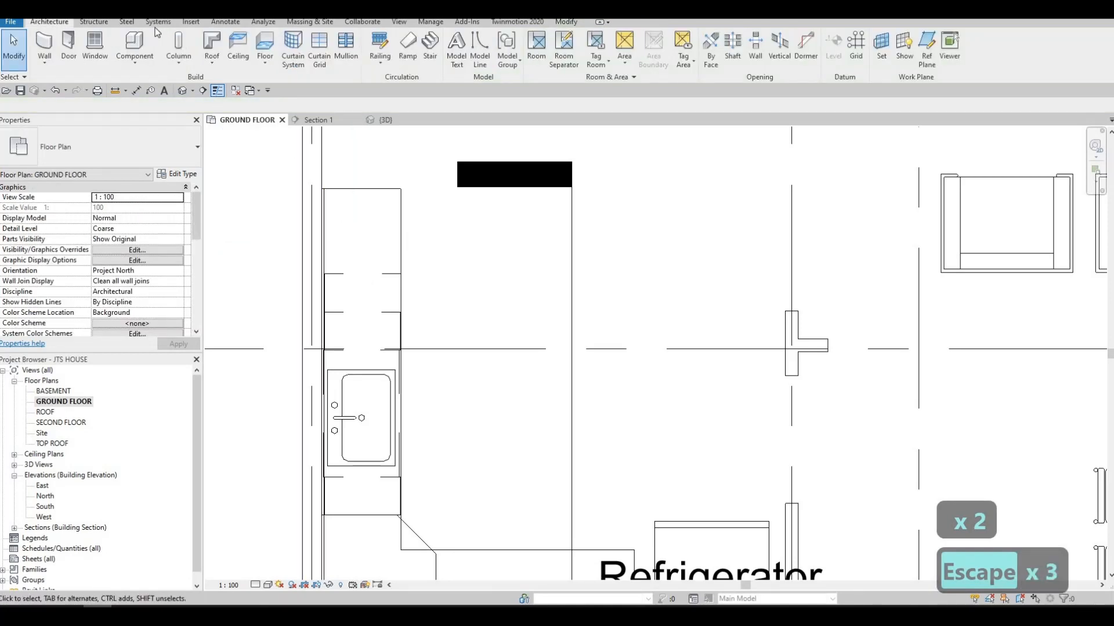
# Load the M_Base Cabinet-Double Door & 2 Drawer family from the Base Cabinets folder.
pyautogui.click(189, 22)
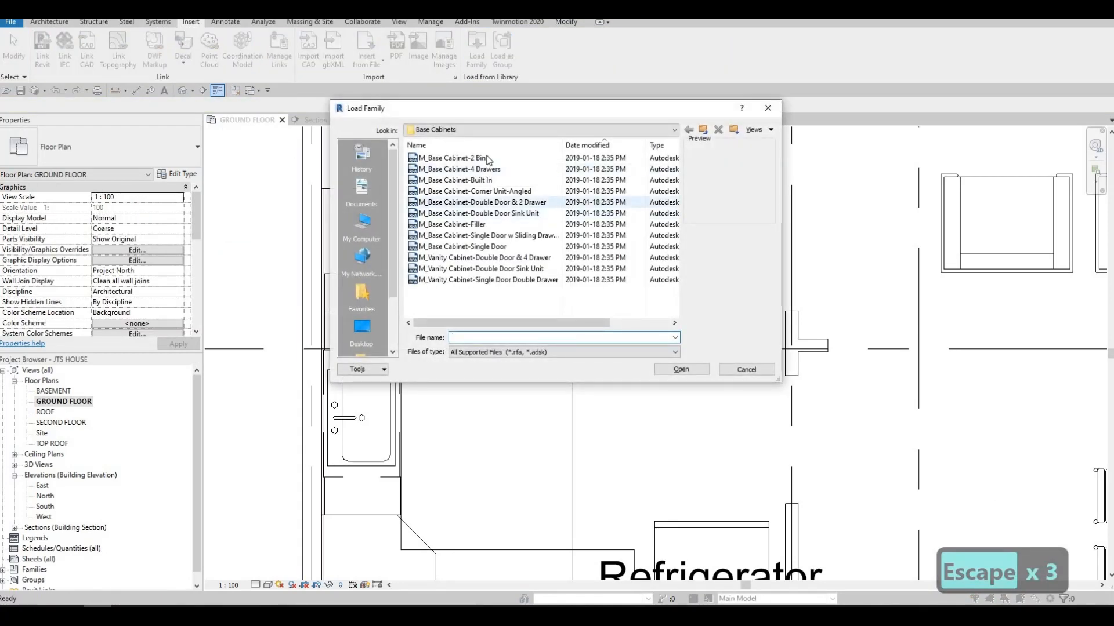
pyautogui.press('Down')
pyautogui.press('Down')
pyautogui.press('Down')
pyautogui.press('Down')
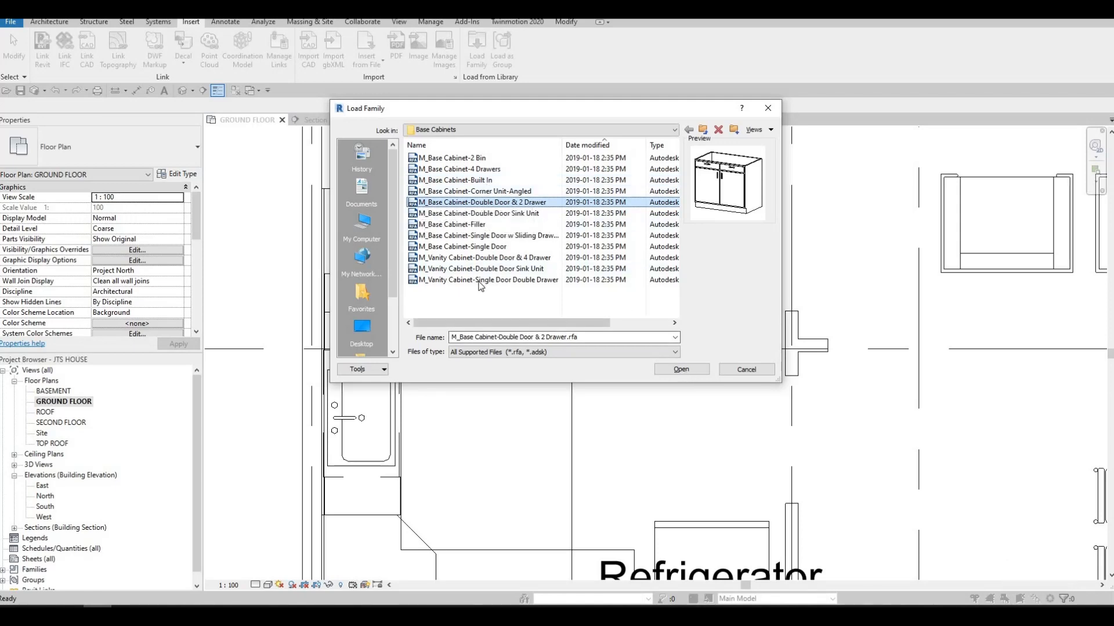
pyautogui.click(680, 369)
pyautogui.press('Escape')
# Place a 600mm M_Base Cabinet-Double Door & 2 Drawer against the interior wall, adjoining the corner cabinet on the refrigerator side.
pyautogui.moveTo(411, 320); pyautogui.dragTo(400, 102, button='middle')
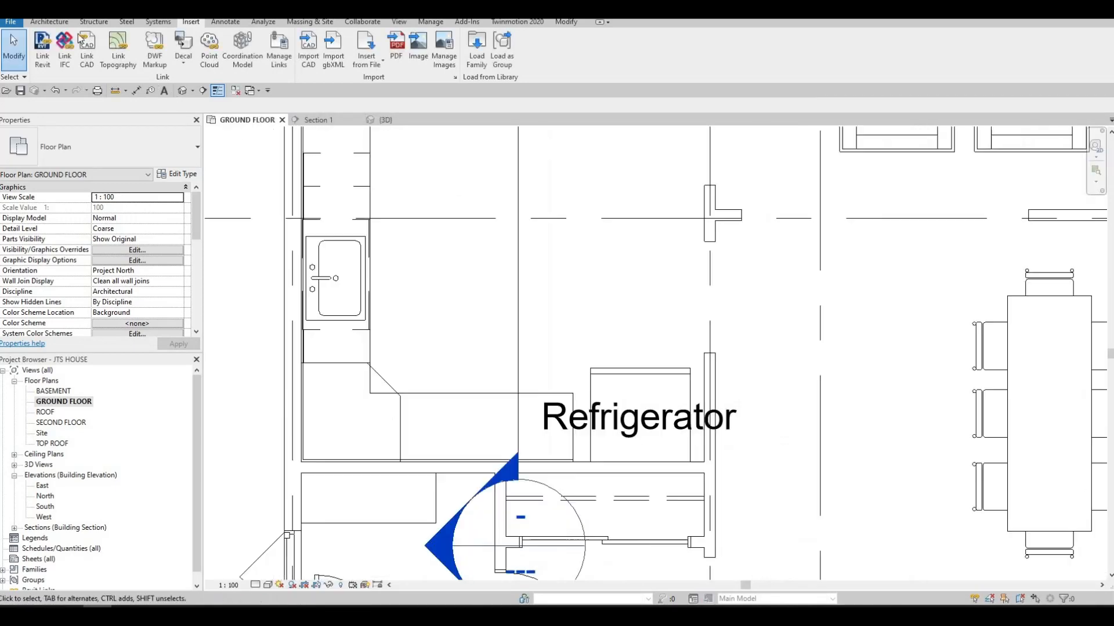
pyautogui.scroll(-1, 400, 102)
pyautogui.scroll(4, 172, 56)
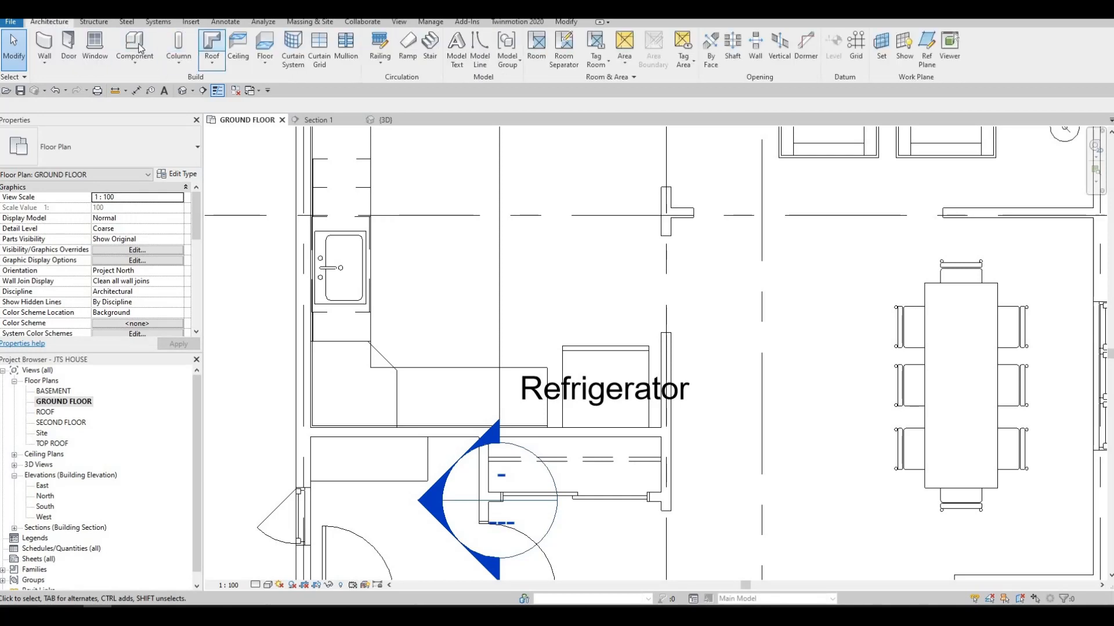
pyautogui.press('c')
pyautogui.press('m')
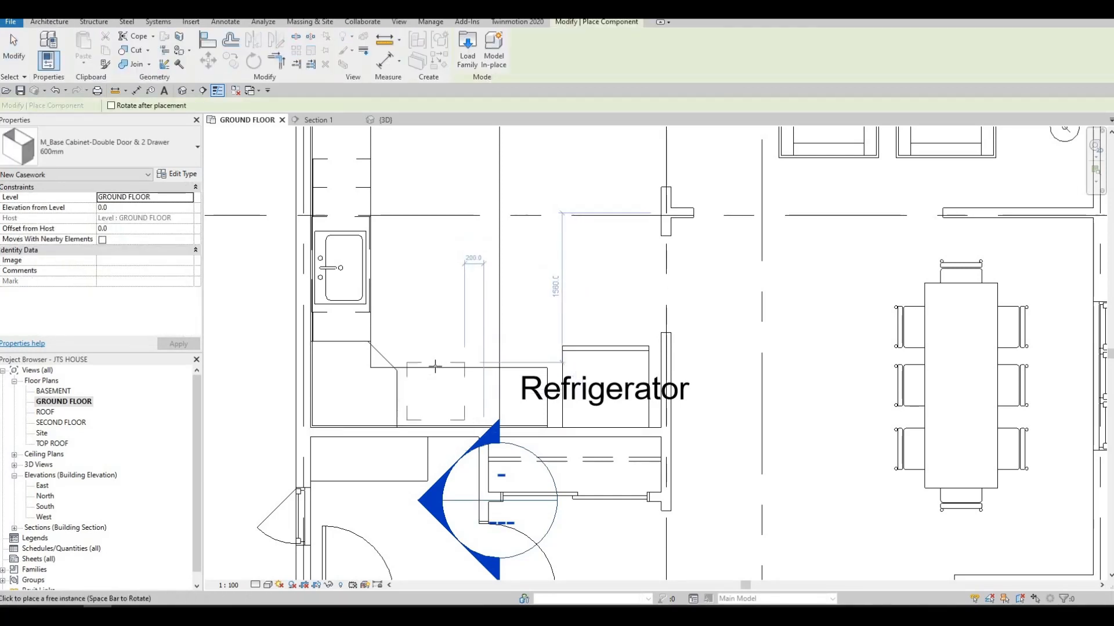
pyautogui.scroll(3, 430, 413)
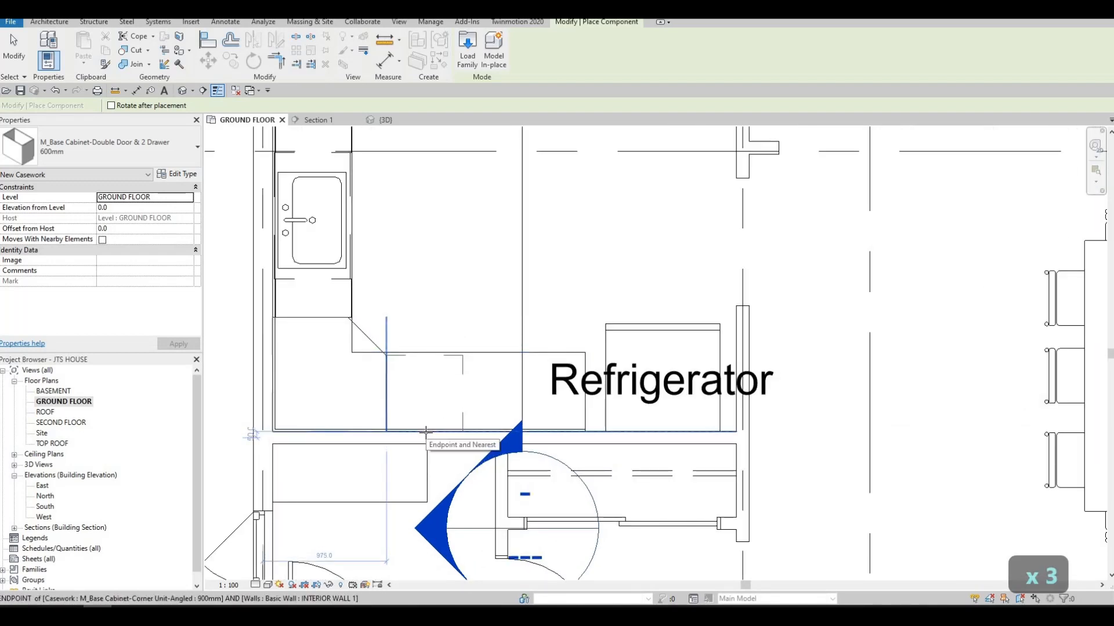
pyautogui.press('Escape')
pyautogui.press('Escape')
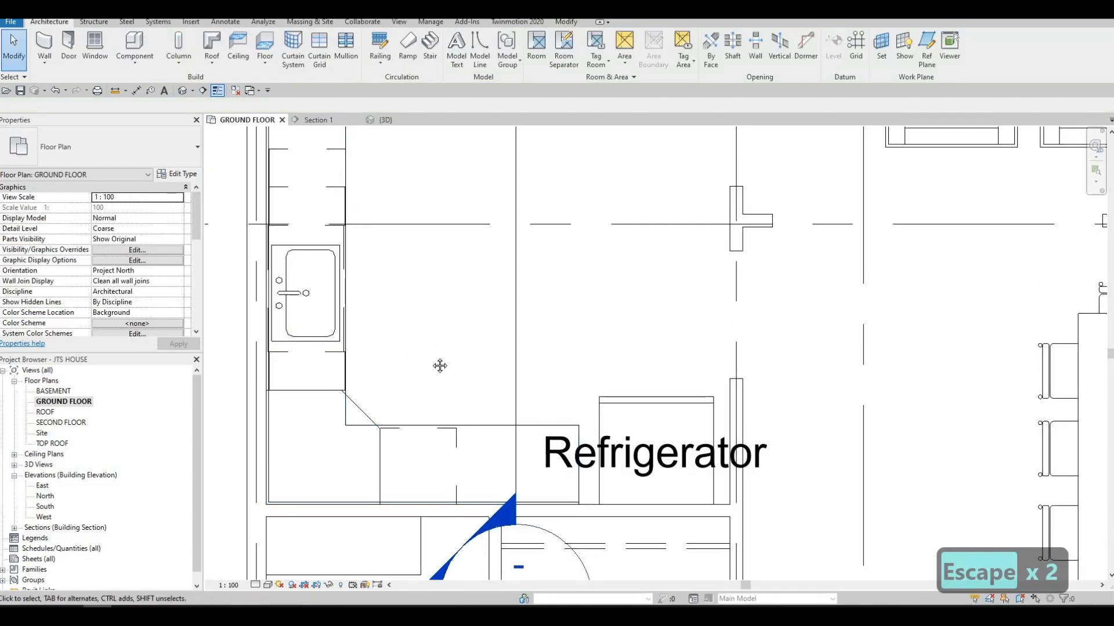
# Place a second 600mm M_Base Cabinet-Double Door & 2 Drawer beside the two-bin cabinet at the free end of the sink leg.
pyautogui.scroll(-1, 383, 317)
pyautogui.moveTo(383, 317); pyautogui.dragTo(383, 324, button='middle')
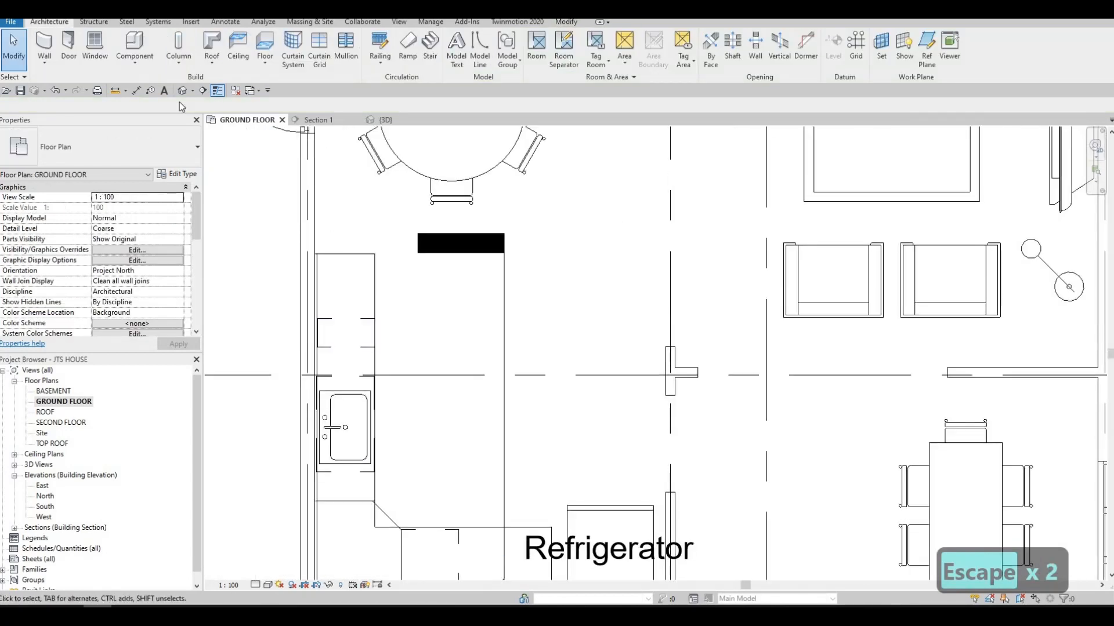
pyautogui.press('c')
pyautogui.press('m')
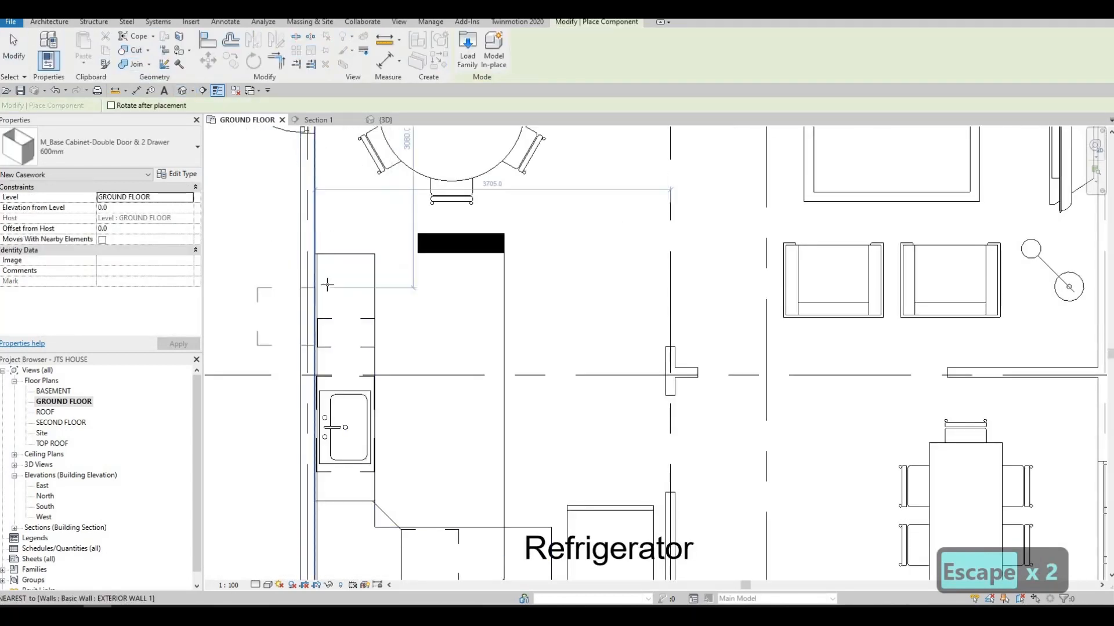
pyautogui.scroll(2, 325, 285)
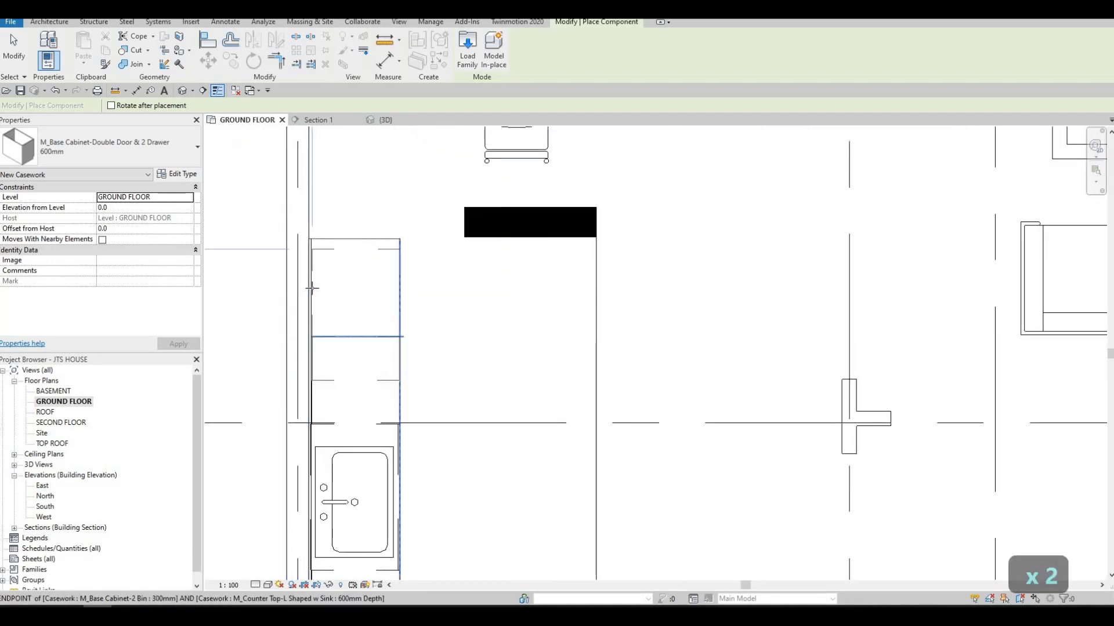
pyautogui.press('Escape')
pyautogui.press('Escape')
pyautogui.press('Escape')
# Shorten the sink leg of the L-shaped countertop so its free end lines up with the edge of the last double-door cabinet.
pyautogui.click(368, 251)
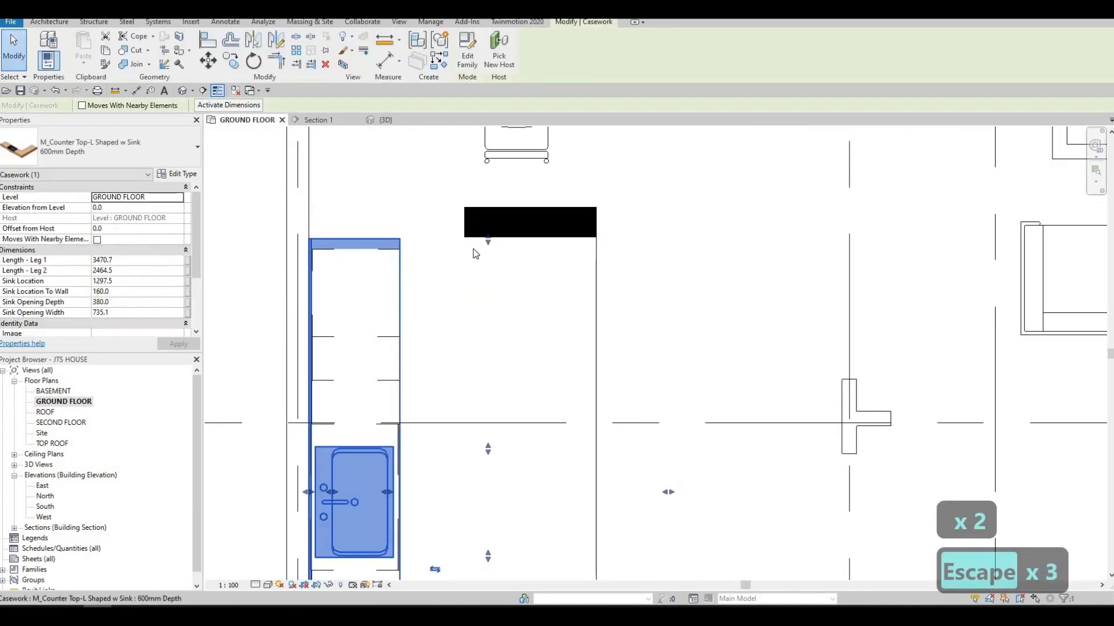
pyautogui.moveTo(487, 246); pyautogui.dragTo(491, 295)
pyautogui.press('Escape')
pyautogui.scroll(-4, 496, 446)
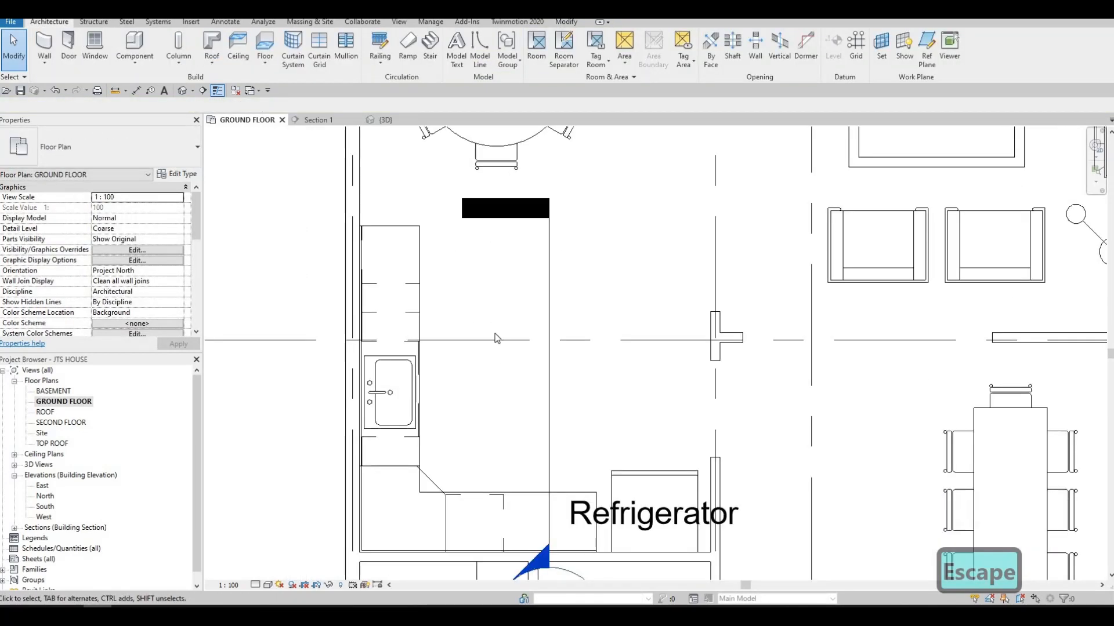
pyautogui.press('Escape')
# Inspect the completed sink-side cabinet run in Section 1 and return to the GROUND FLOOR plan.
pyautogui.doubleClick(492, 452)
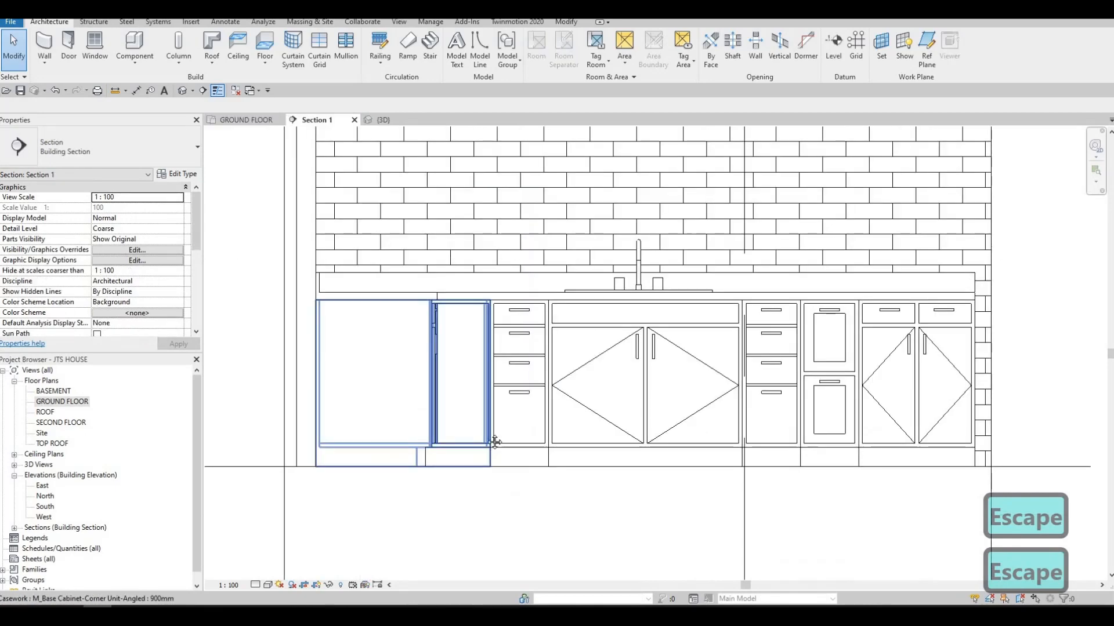
pyautogui.moveTo(453, 372); pyautogui.dragTo(479, 396, button='middle')
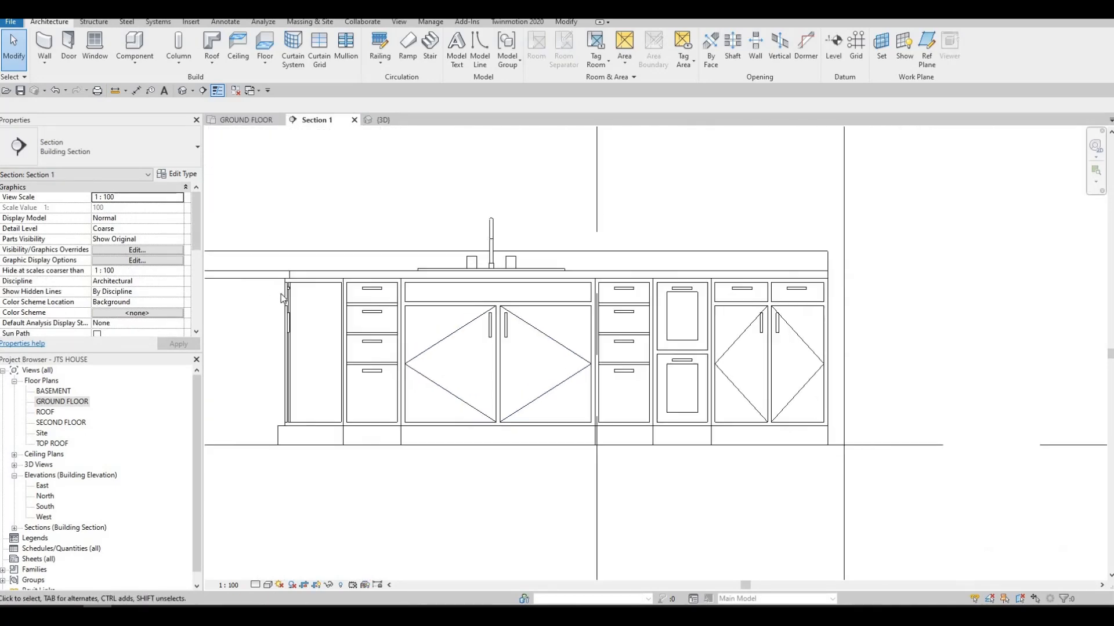
pyautogui.moveTo(326, 336); pyautogui.dragTo(343, 344, button='middle')
pyautogui.scroll(1, 343, 346)
pyautogui.scroll(-1, 343, 345)
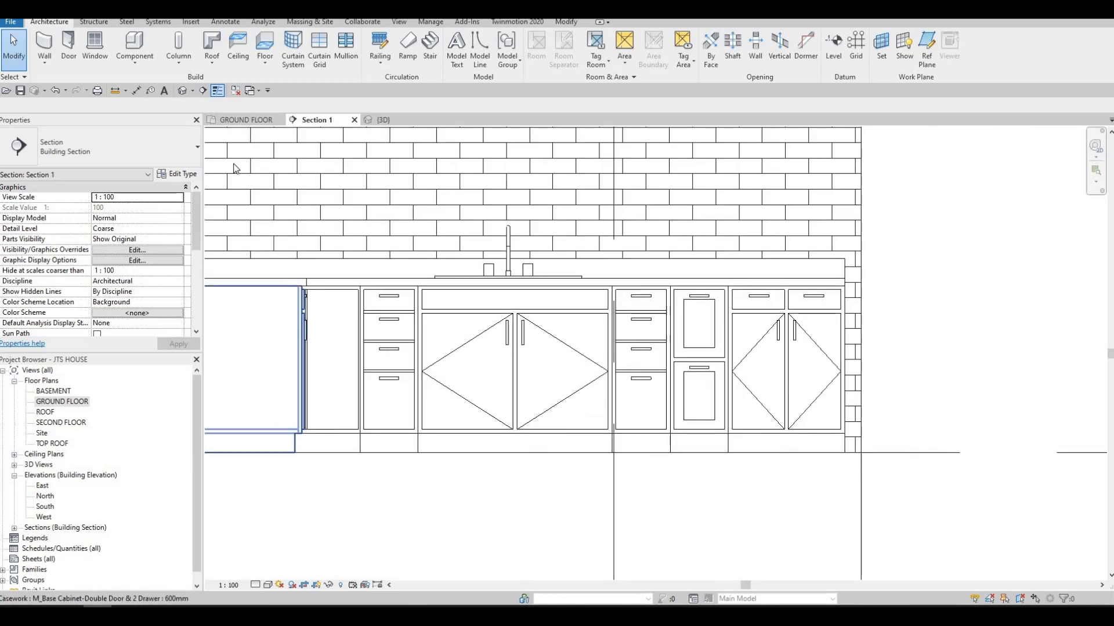
pyautogui.click(183, 91)
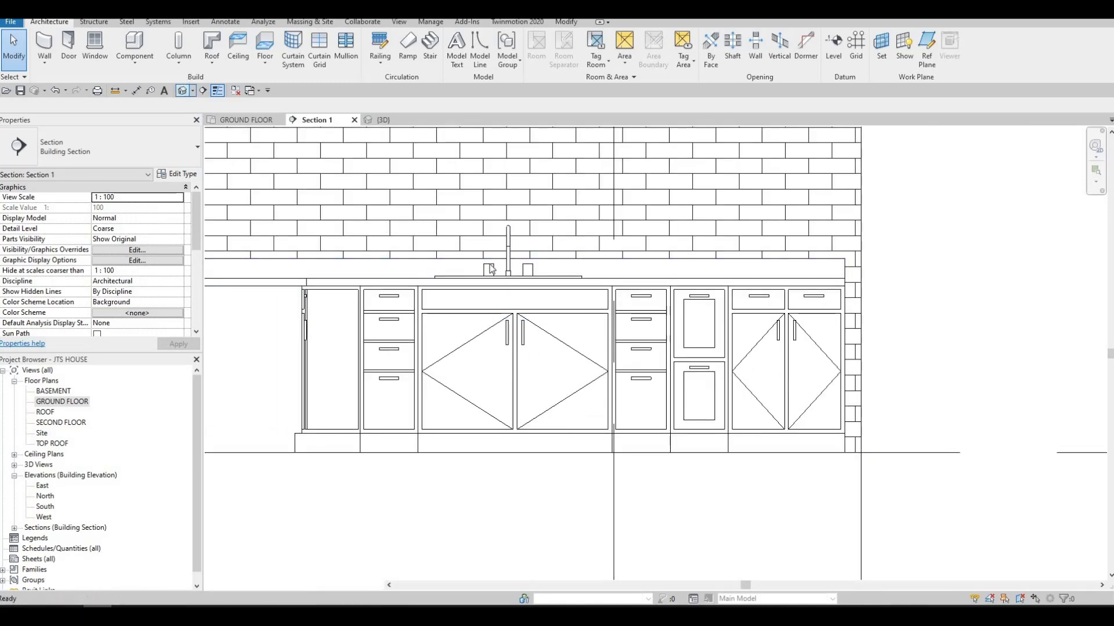
pyautogui.click(234, 123)
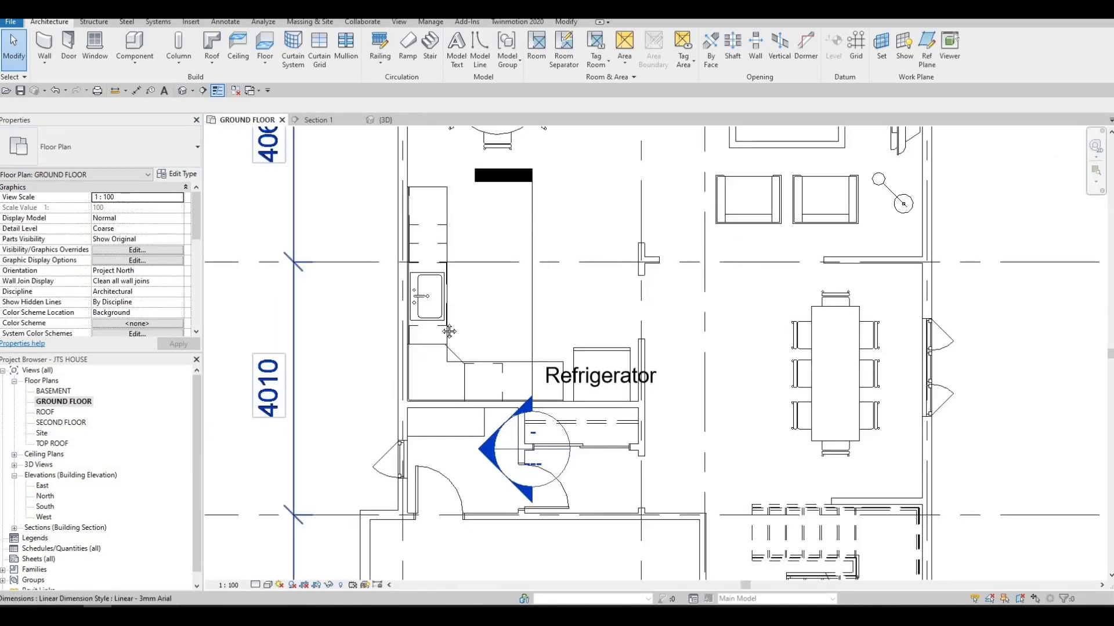
# Load the M_Base Cabinet-Single Door family after previewing the M_Vanity Cabinet-Double Door & 4 Drawer.
pyautogui.moveTo(524, 347); pyautogui.dragTo(461, 289, button='middle')
pyautogui.scroll(2, 483, 301)
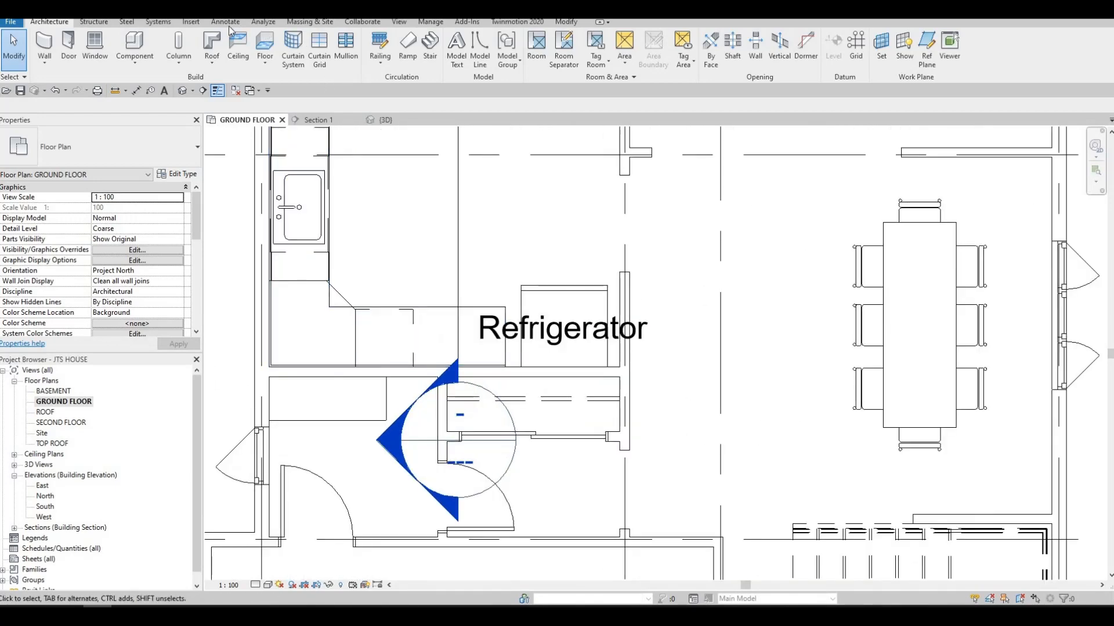
pyautogui.click(186, 22)
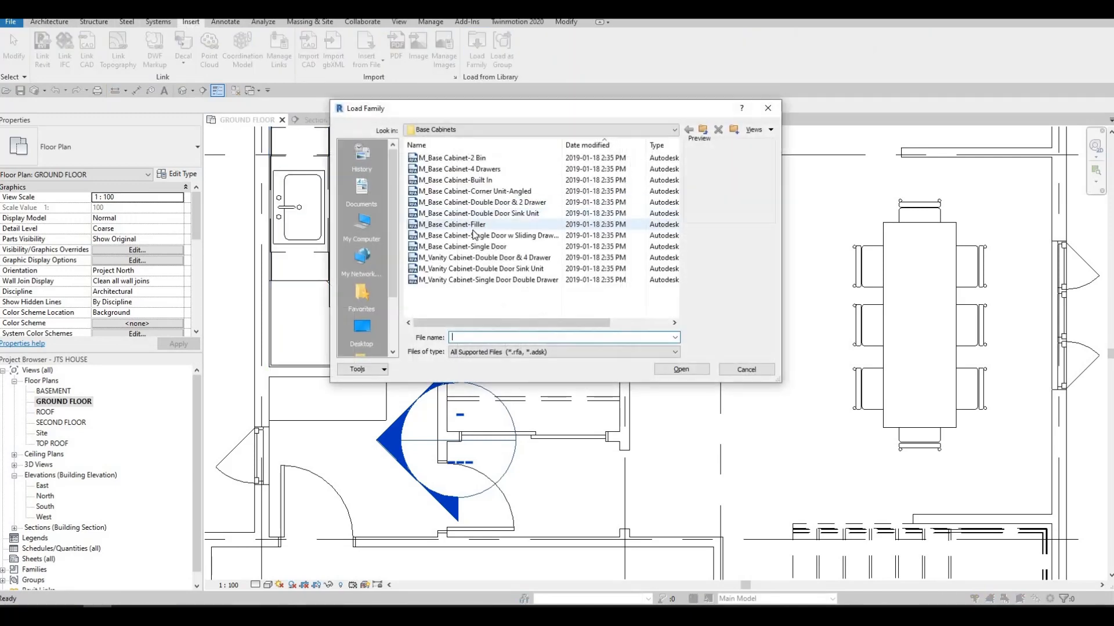
pyautogui.click(469, 244)
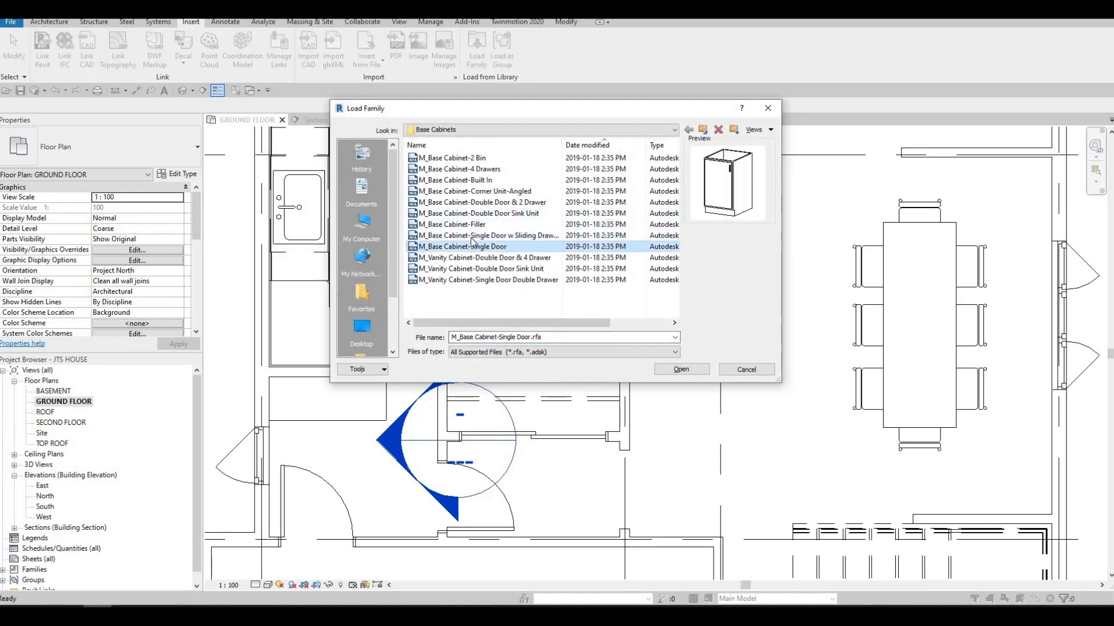
pyautogui.click(468, 260)
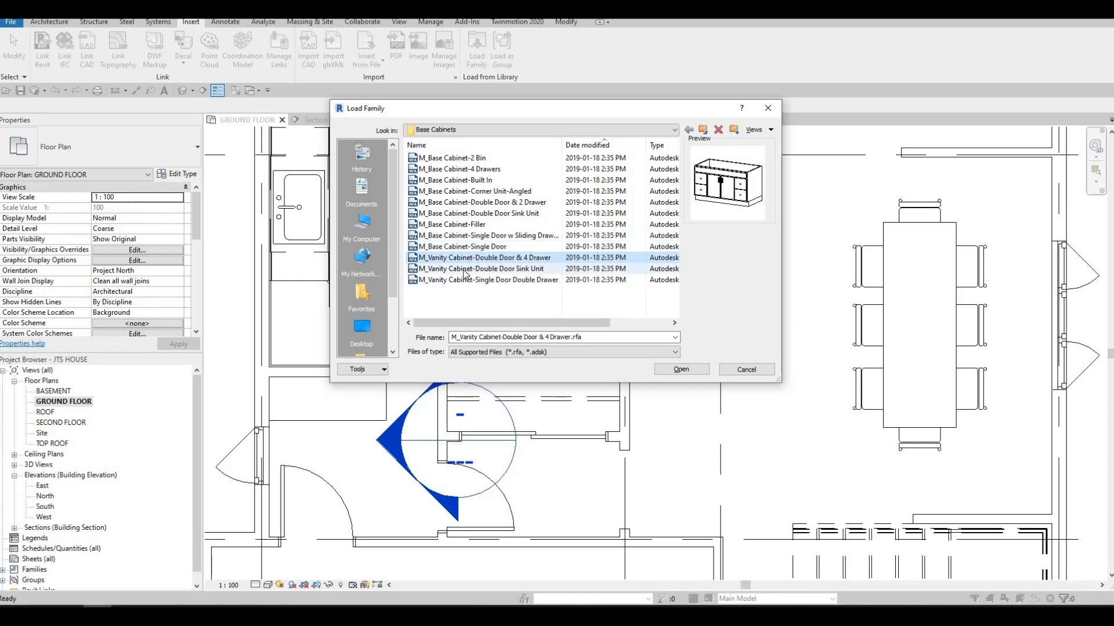
pyautogui.click(468, 248)
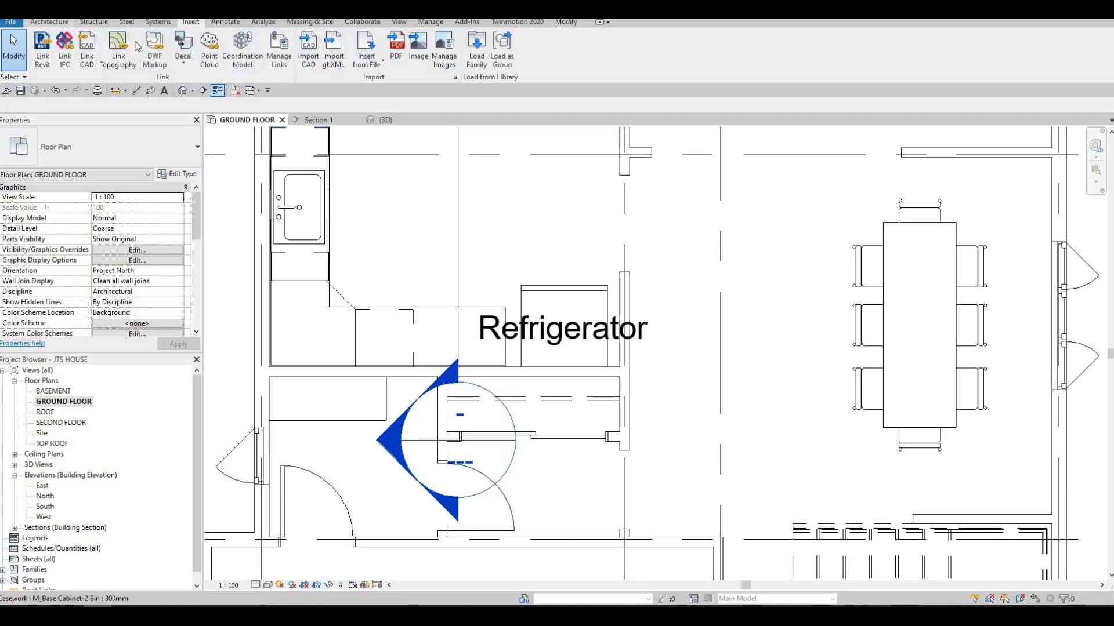
pyautogui.click(49, 23)
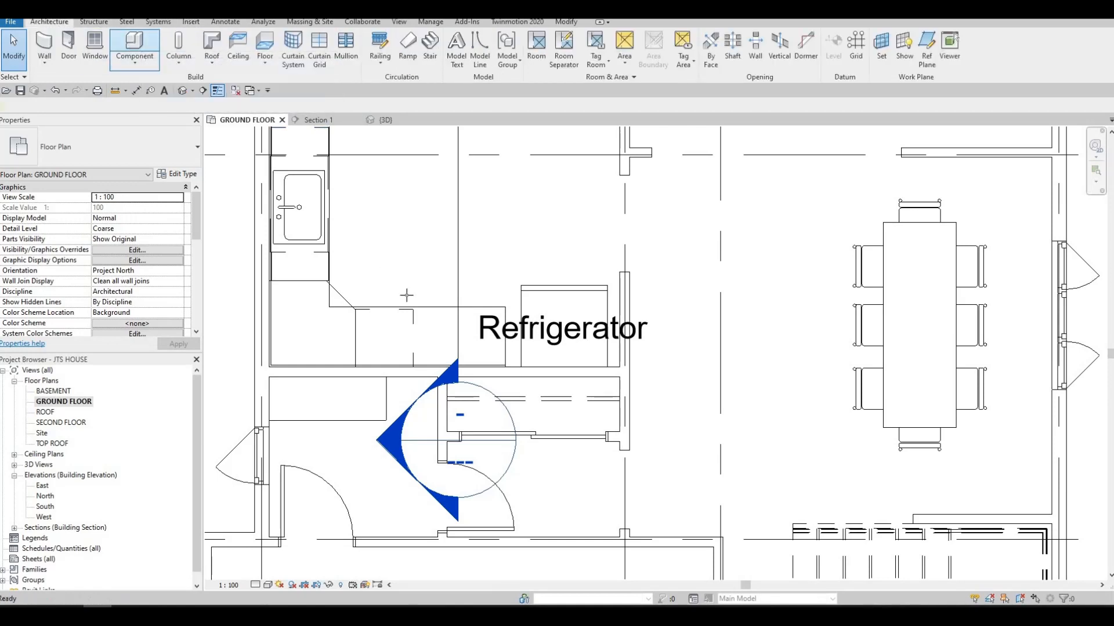
pyautogui.click(134, 46)
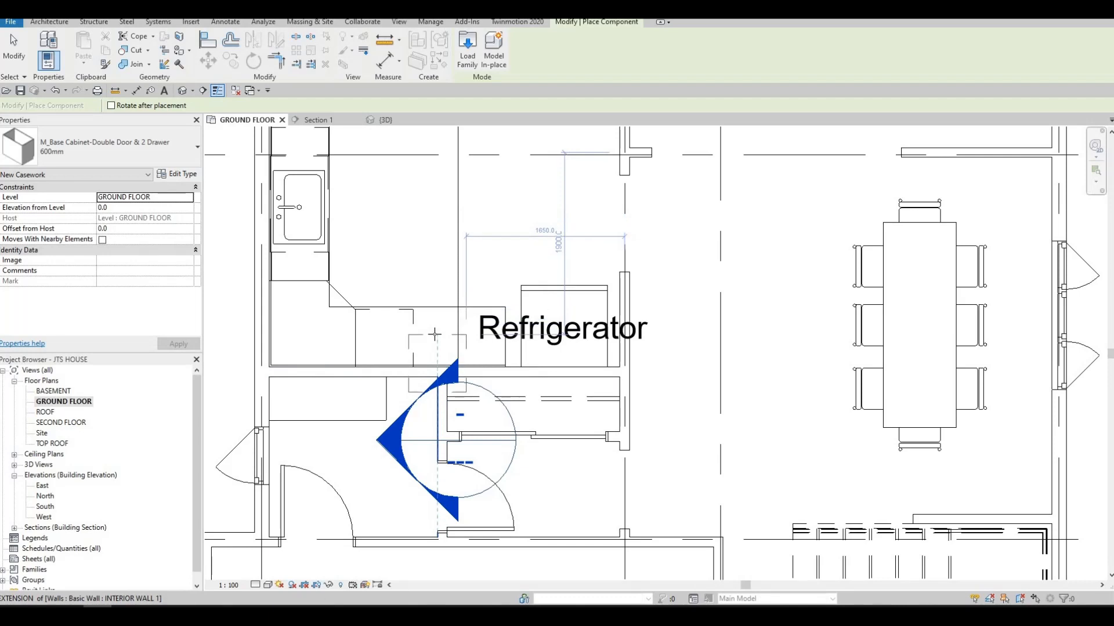
pyautogui.press('Escape')
pyautogui.press('Escape')
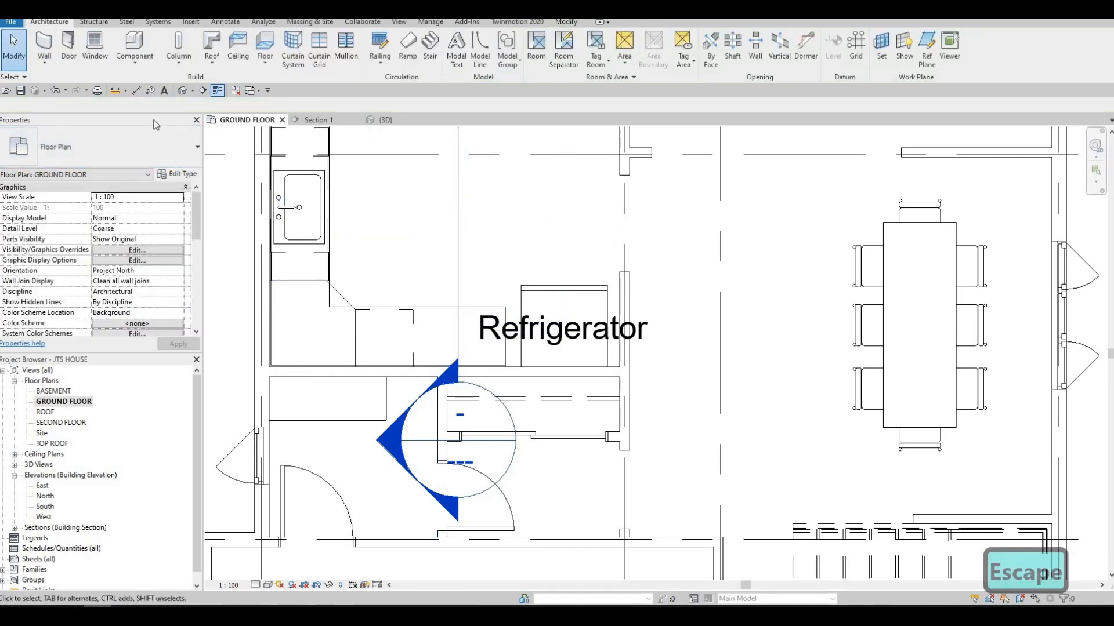
pyautogui.click(416, 322)
pyautogui.press('Escape')
# Place a 500mm M_Base Cabinet-Single Door beside the double-door cabinet under the refrigerator-side leg of the countertop.
pyautogui.press('c')
pyautogui.press('m')
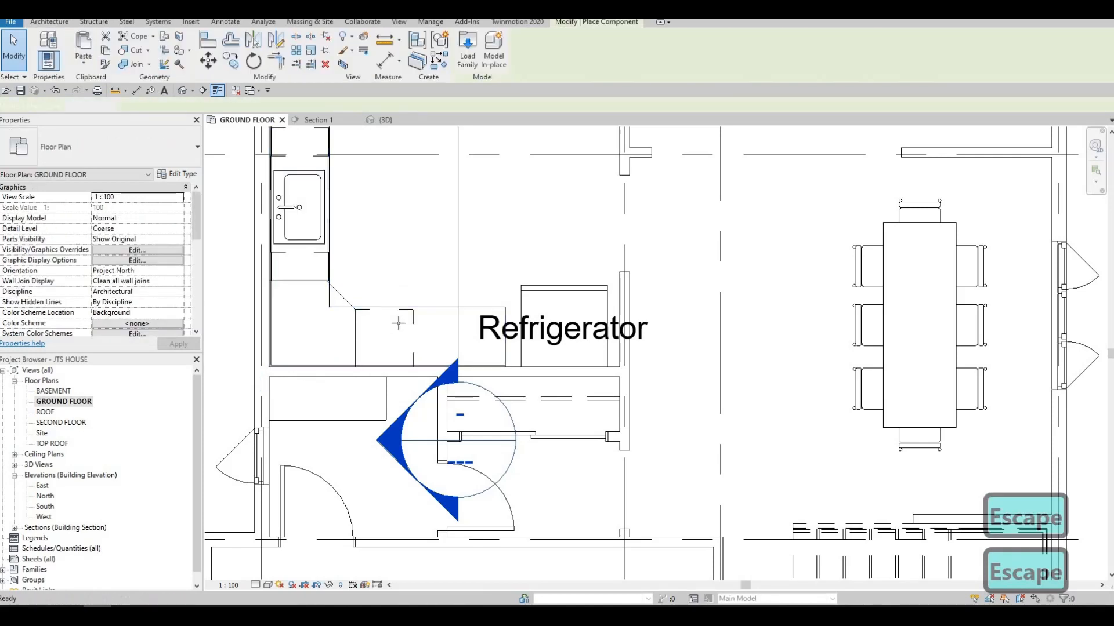
pyautogui.click(87, 149)
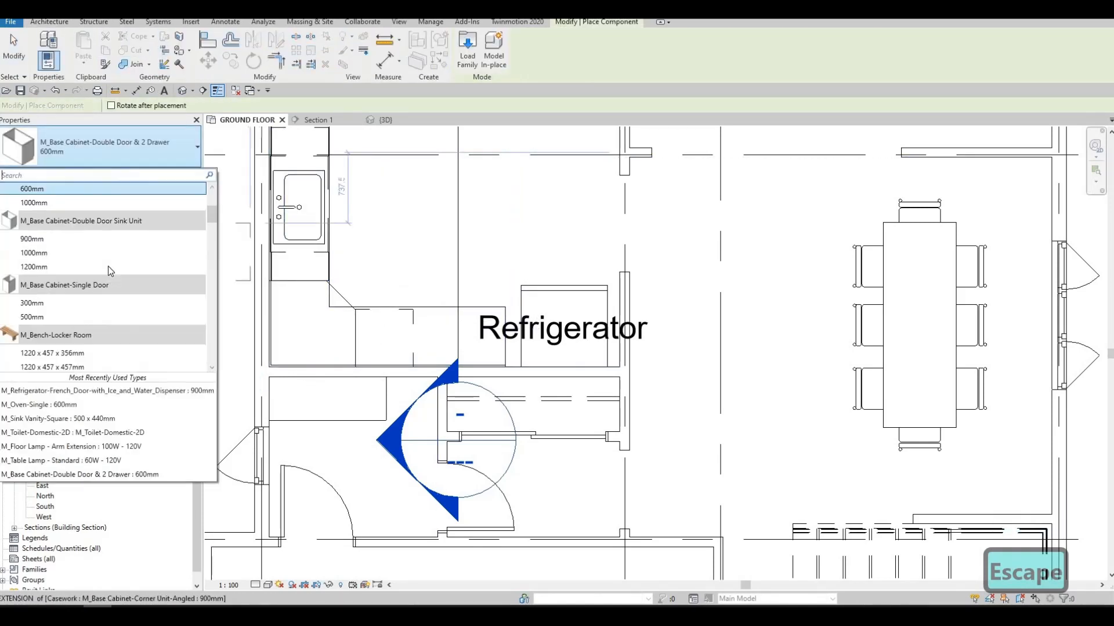
pyautogui.click(111, 316)
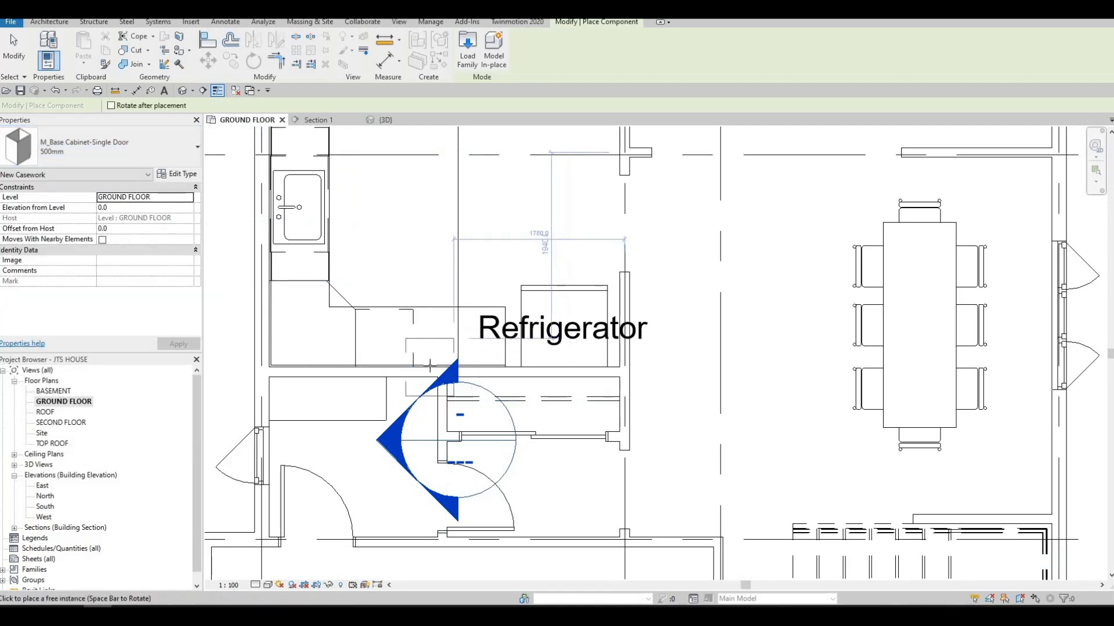
pyautogui.scroll(2, 438, 314)
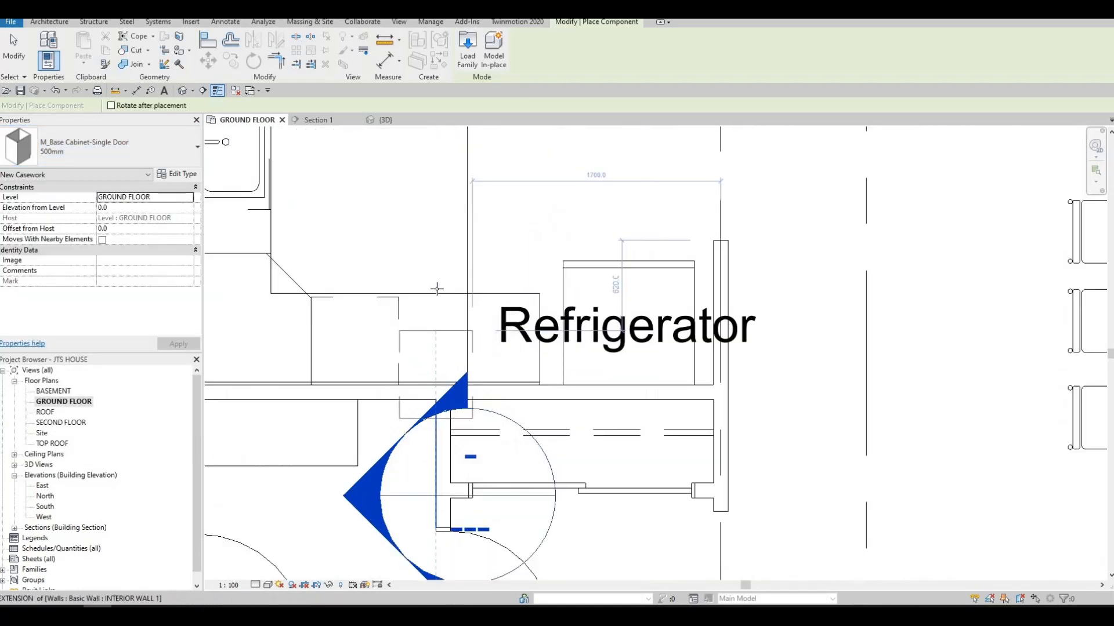
pyautogui.scroll(1, 435, 351)
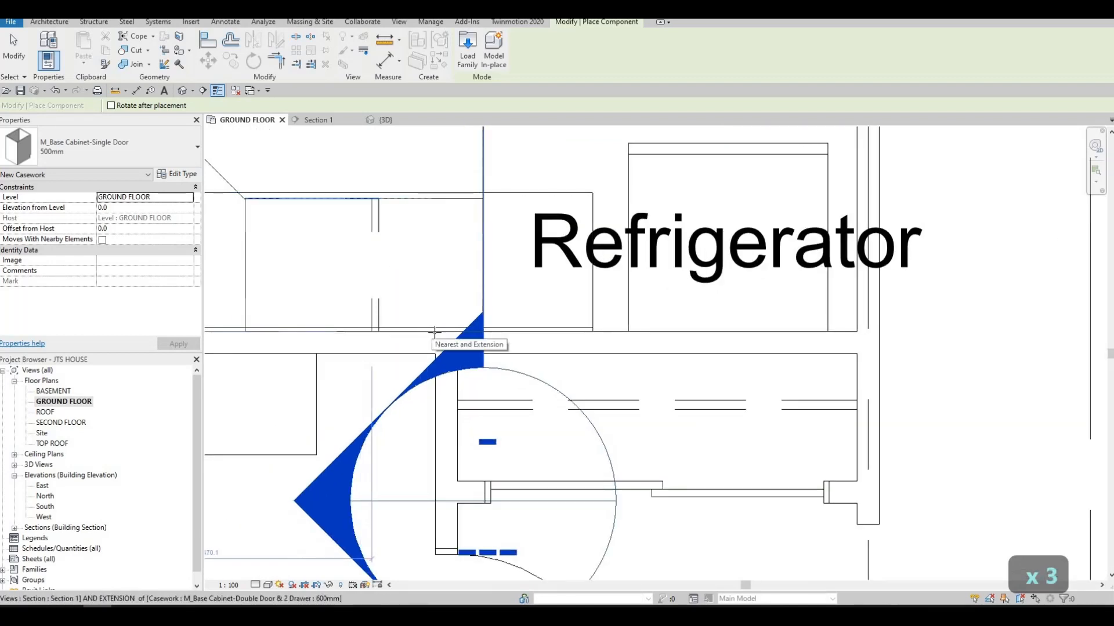
pyautogui.click(435, 331)
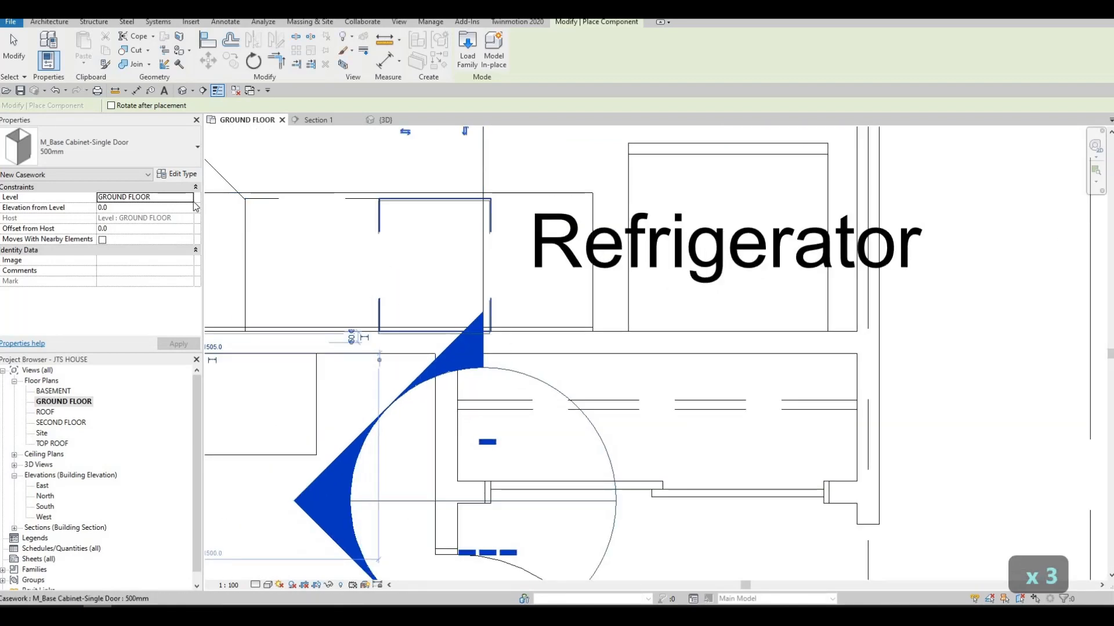
pyautogui.click(168, 152)
pyautogui.scroll(3, 96, 262)
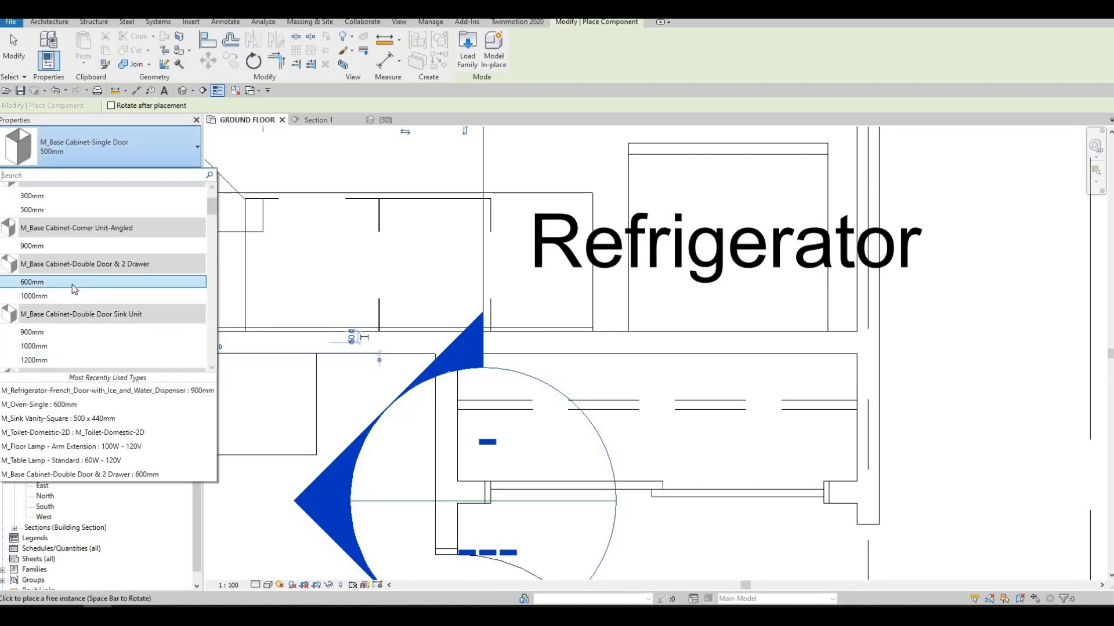
pyautogui.click(72, 285)
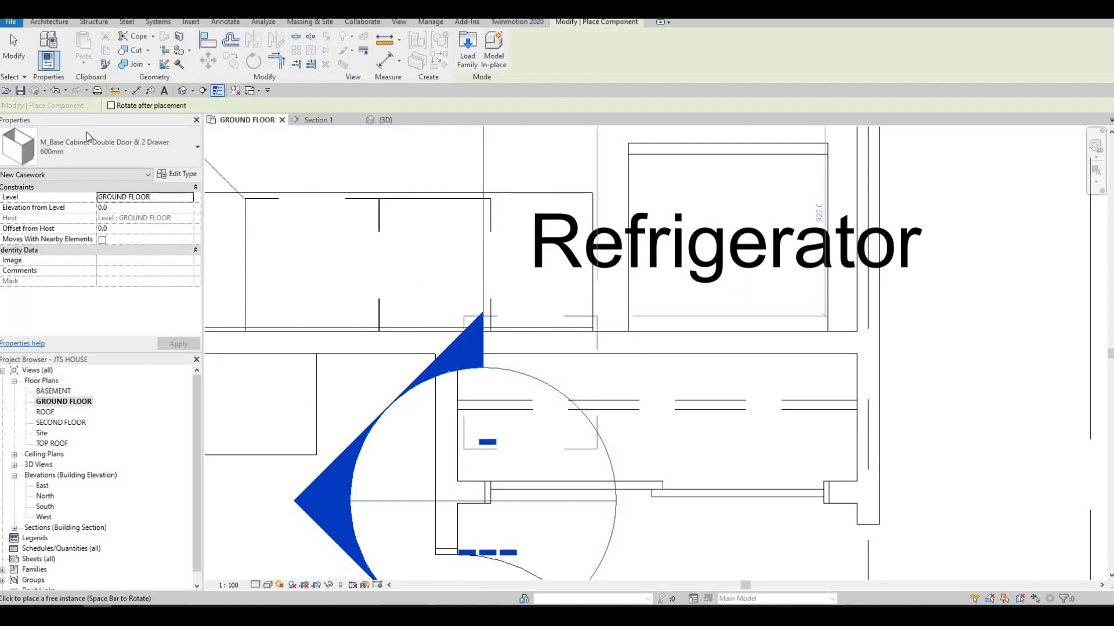
# Place a 300mm M_Base Cabinet-4 Drawers beside the single-door cabinet, on the side facing the refrigerator.
pyautogui.click(98, 146)
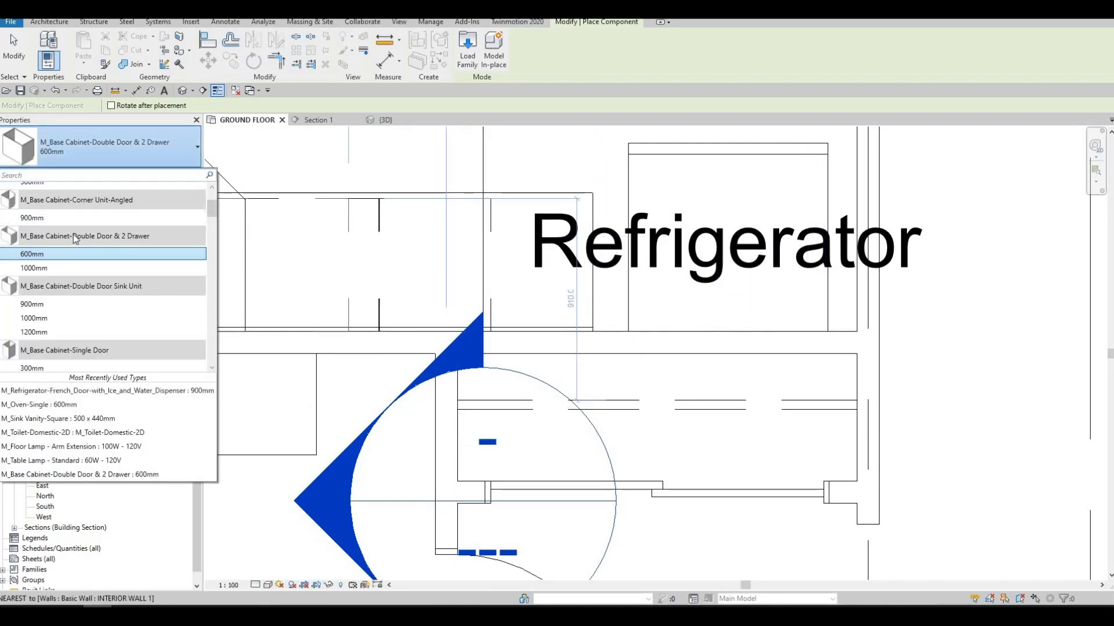
pyautogui.scroll(2, 72, 244)
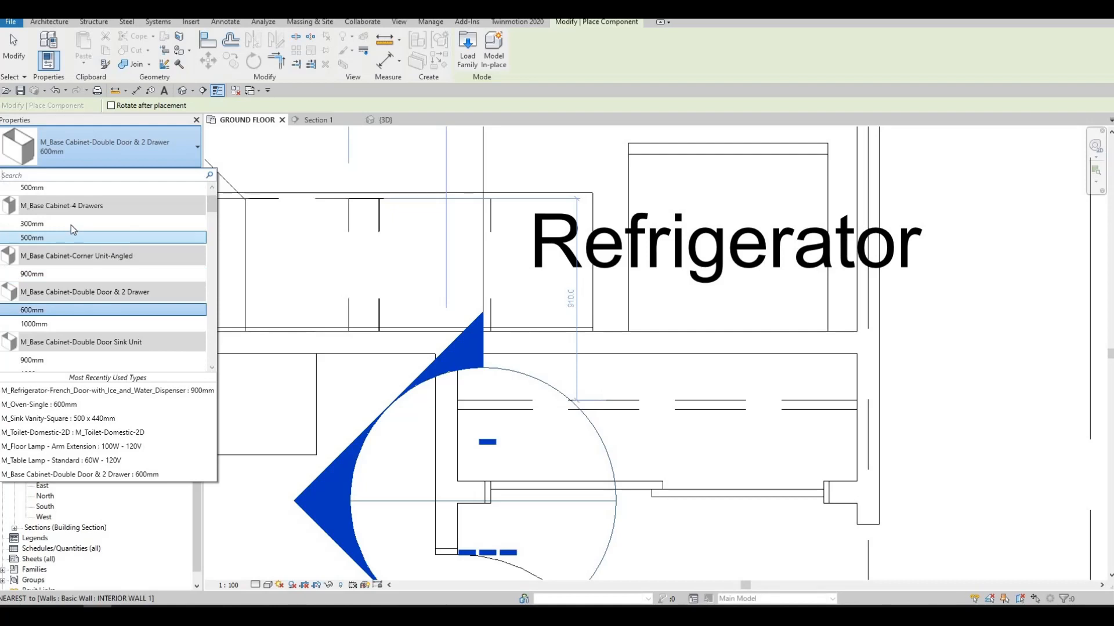
pyautogui.click(70, 224)
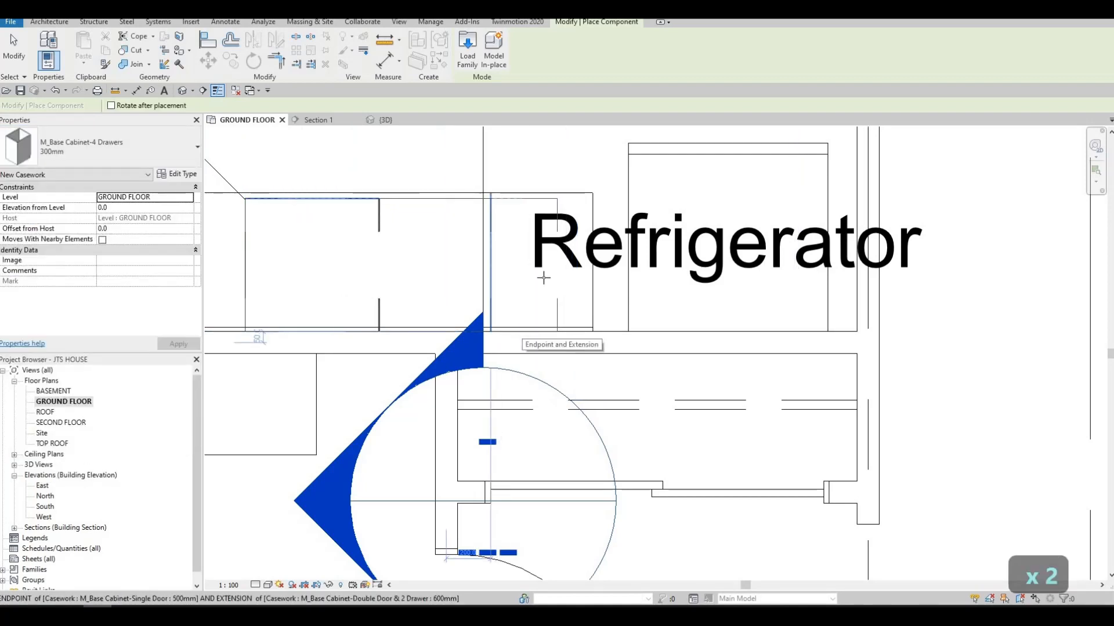
pyautogui.press('Escape')
pyautogui.moveTo(592, 277); pyautogui.dragTo(574, 347, button='middle')
pyautogui.press('Escape')
pyautogui.press('Escape')
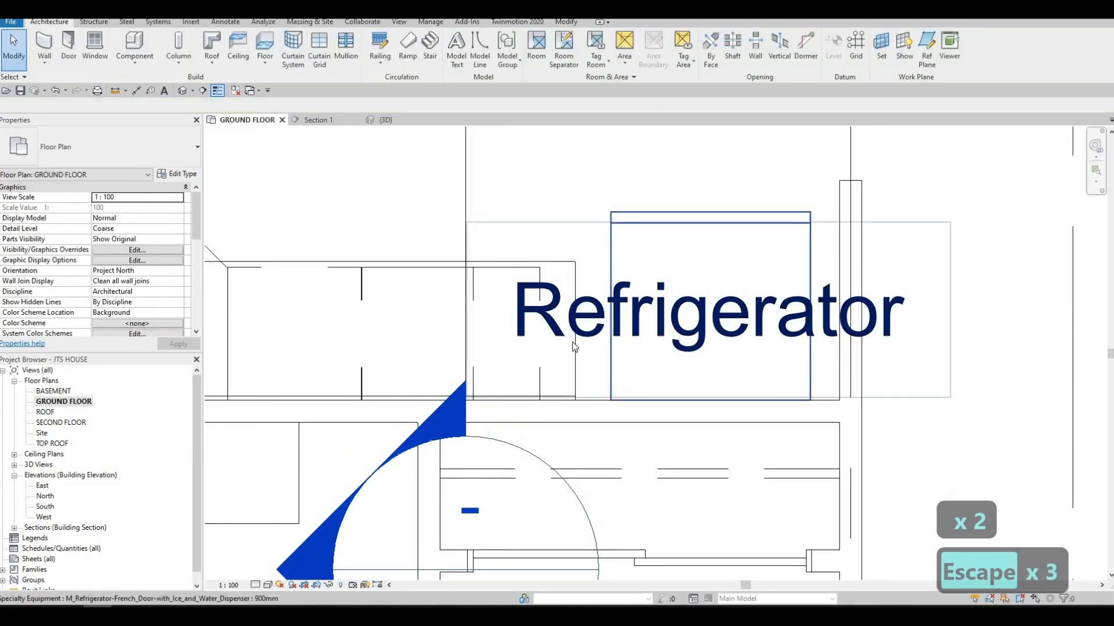
# Shorten the refrigerator-side leg of the L-shaped countertop so it only slightly overhangs the four-drawer cabinet.
pyautogui.click(570, 341)
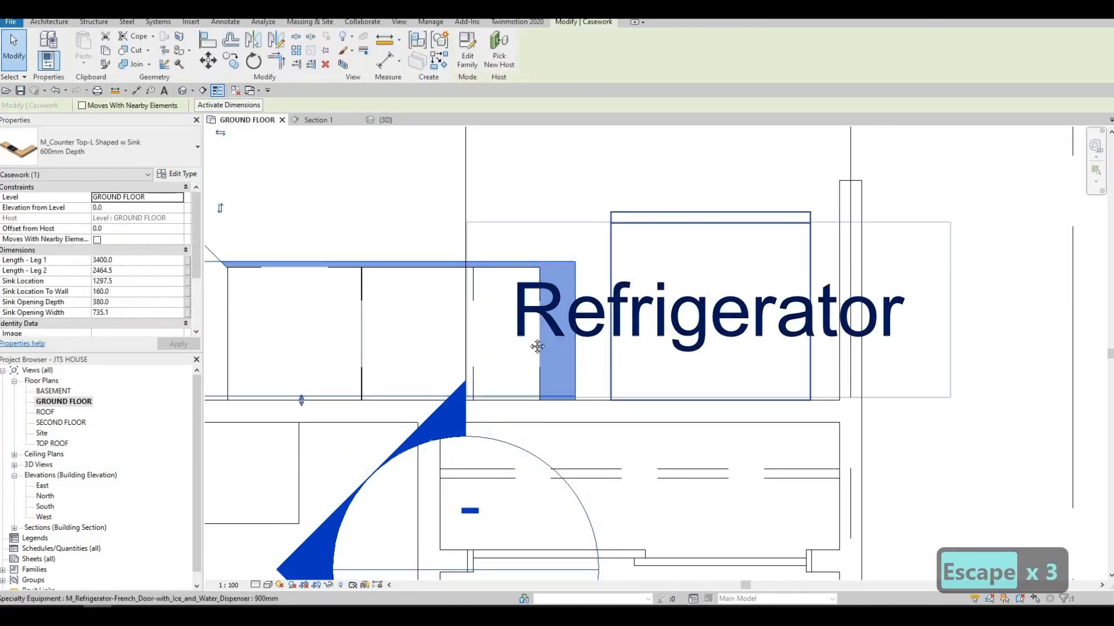
pyautogui.scroll(-3, 537, 346)
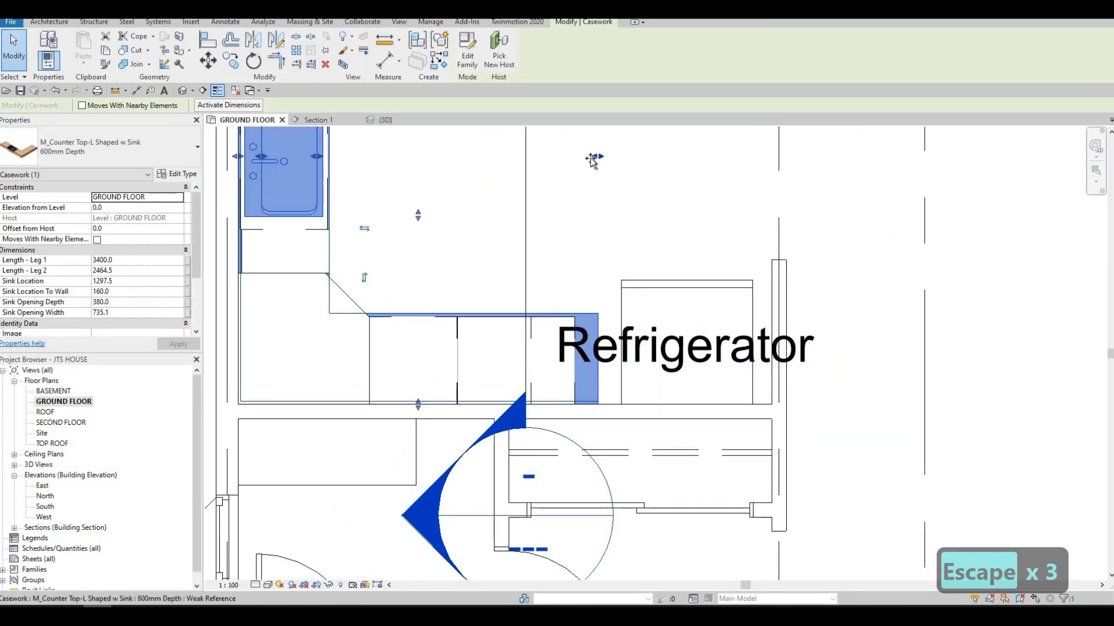
pyautogui.moveTo(592, 162); pyautogui.dragTo(588, 162)
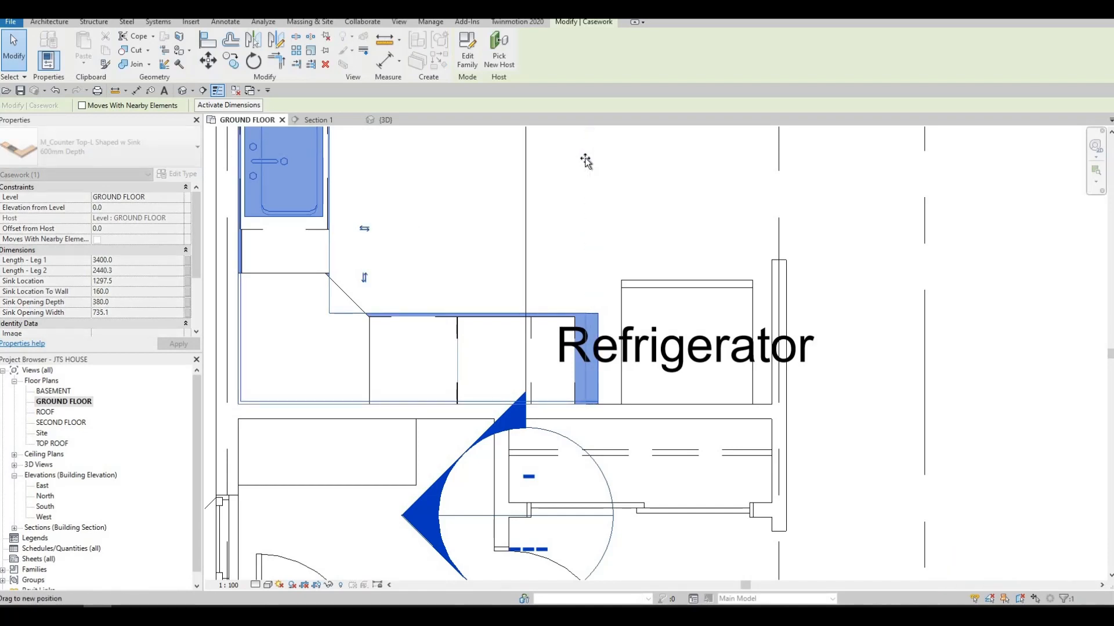
pyautogui.press('Escape')
pyautogui.press('Escape')
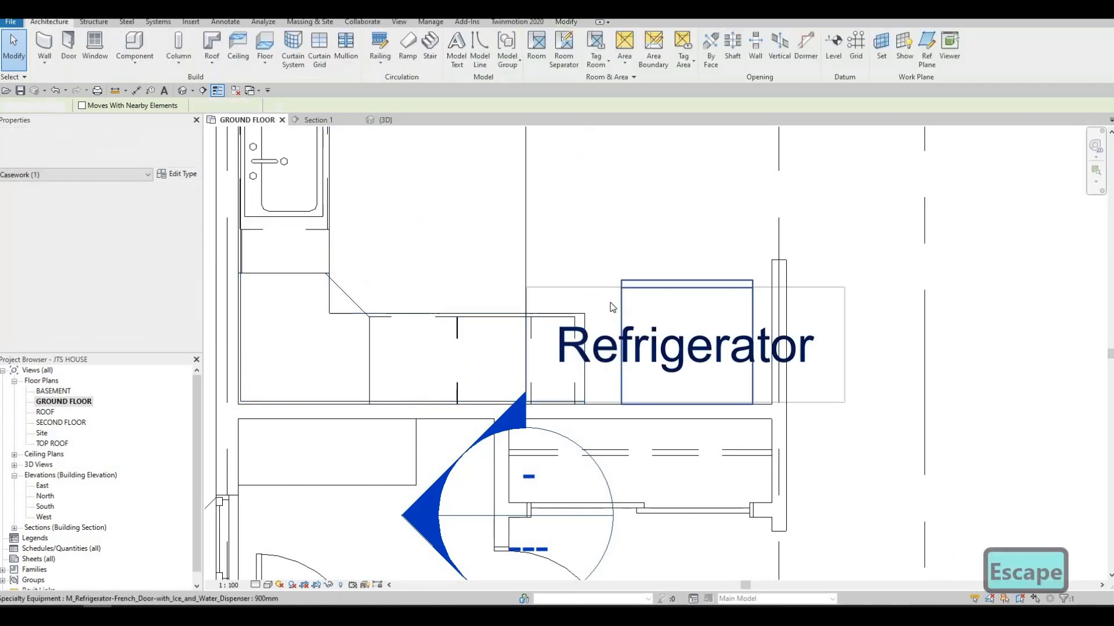
# Nudge the refrigerator about 60 mm along the wall toward the end of the countertop.
pyautogui.click(610, 306)
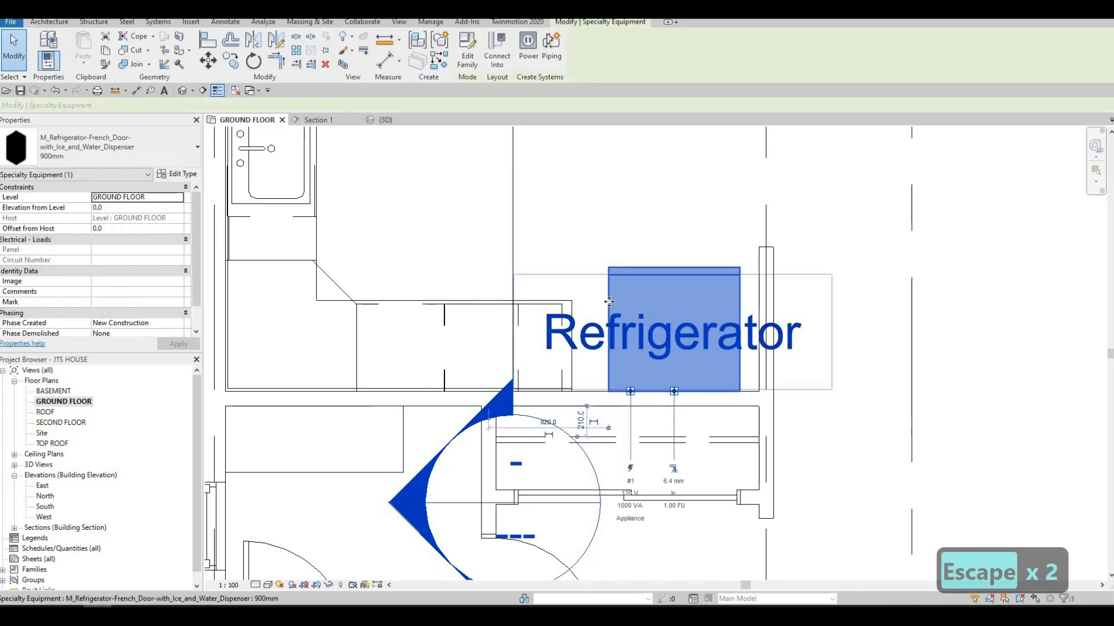
pyautogui.press('Left')
pyautogui.press('Left')
pyautogui.press('Left')
pyautogui.press('Left')
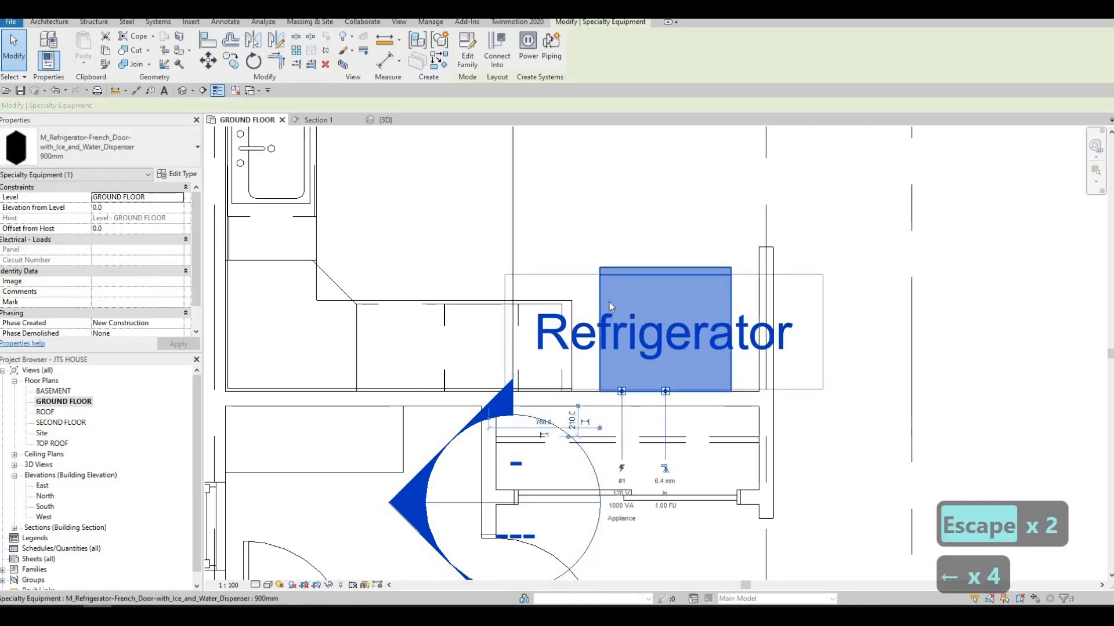
pyautogui.press('Escape')
pyautogui.press('Escape')
# Draw a horizontal section line across the kitchen through the sink, facing the refrigerator-side cabinets and extending beyond the exterior wall.
pyautogui.scroll(-3, 589, 279)
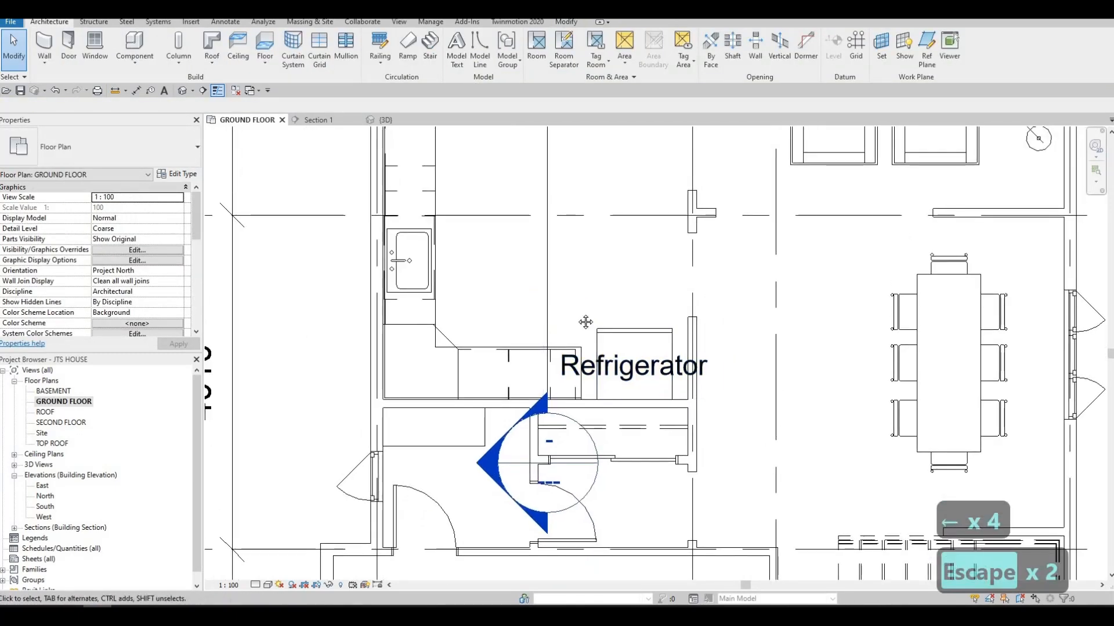
pyautogui.scroll(-3, 585, 322)
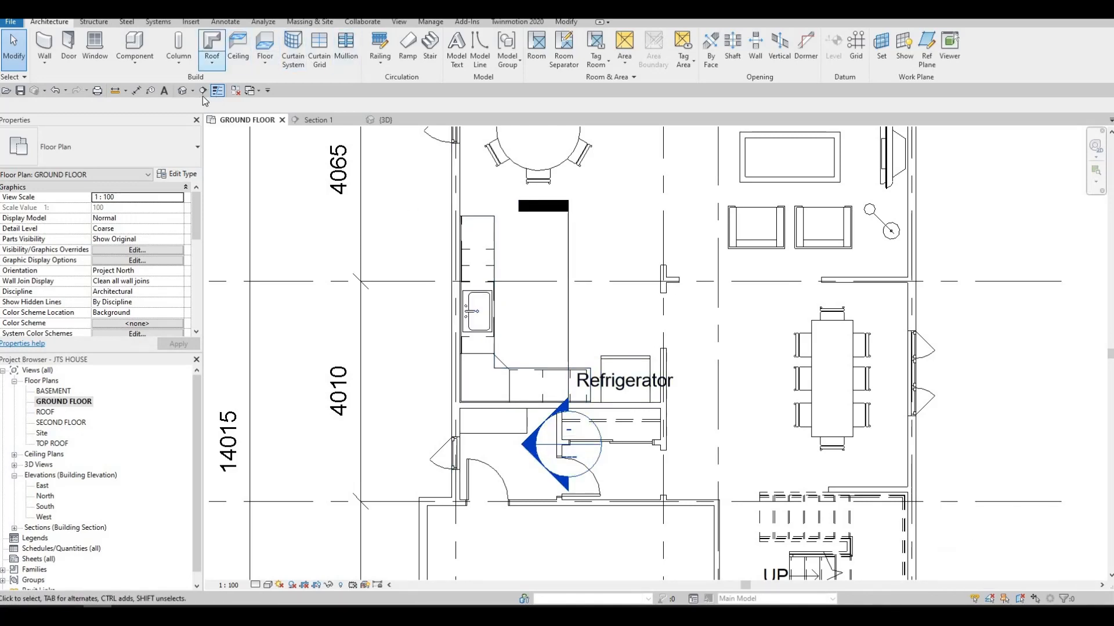
pyautogui.press('s')
pyautogui.press('e')
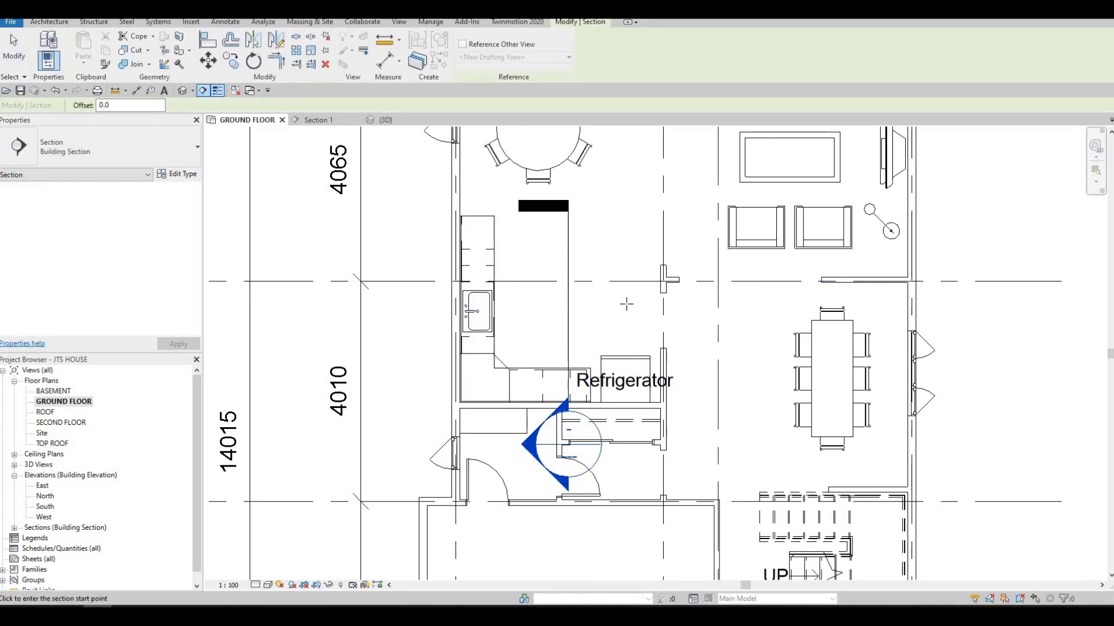
pyautogui.click(396, 307)
pyautogui.press('Escape')
pyautogui.click(651, 309)
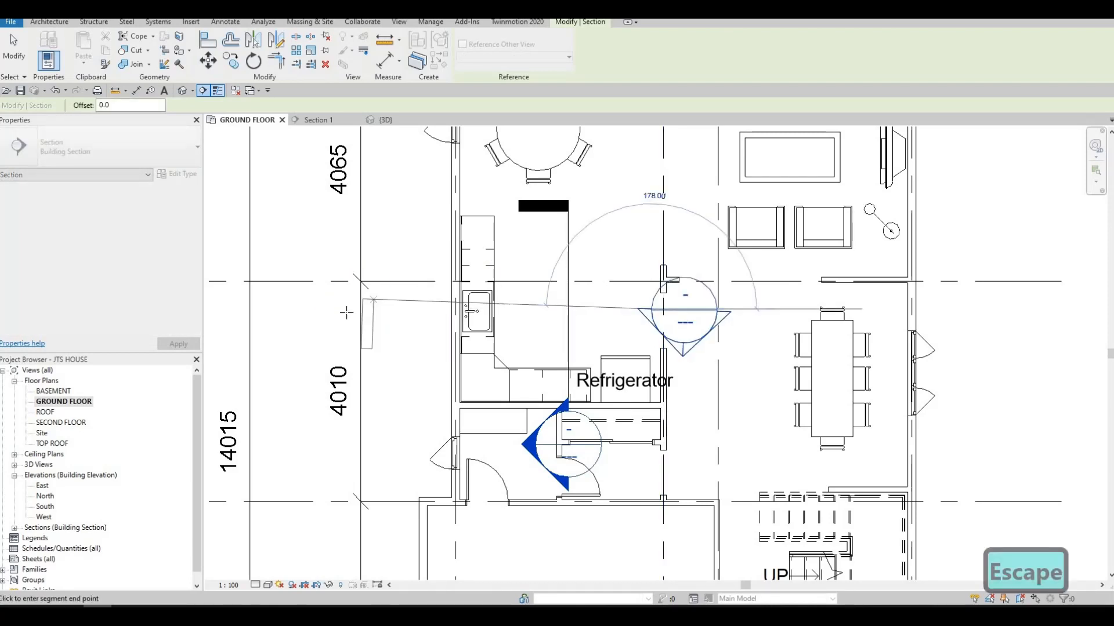
pyautogui.click(624, 307)
pyautogui.press('Escape')
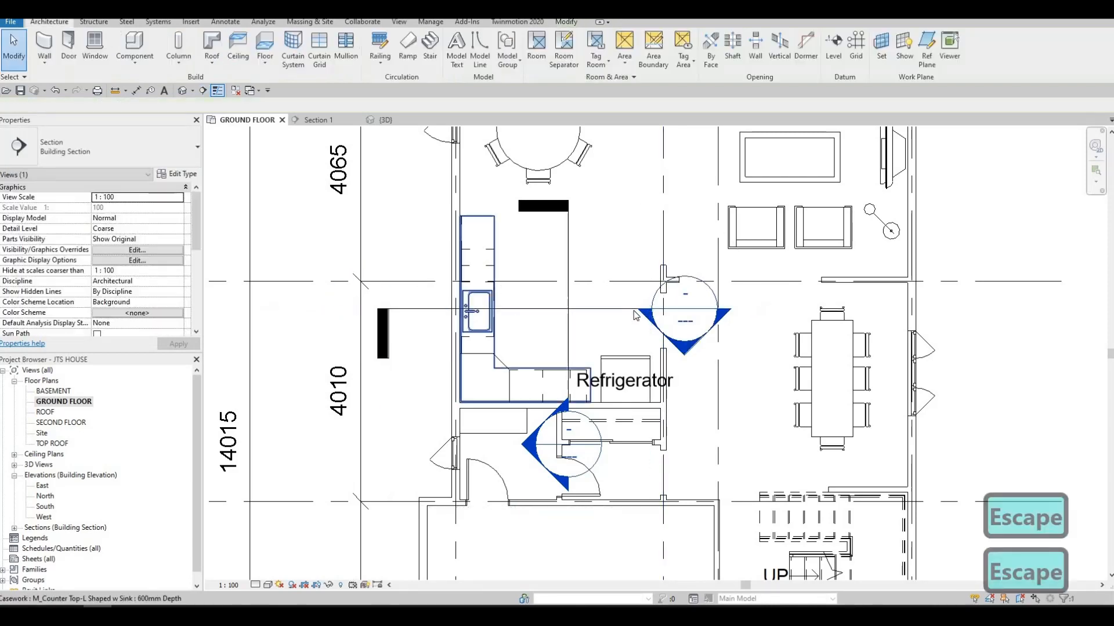
pyautogui.press('Escape')
# Open the Section 2 view and extend its crop region outward past the refrigerator.
pyautogui.doubleClick(686, 354)
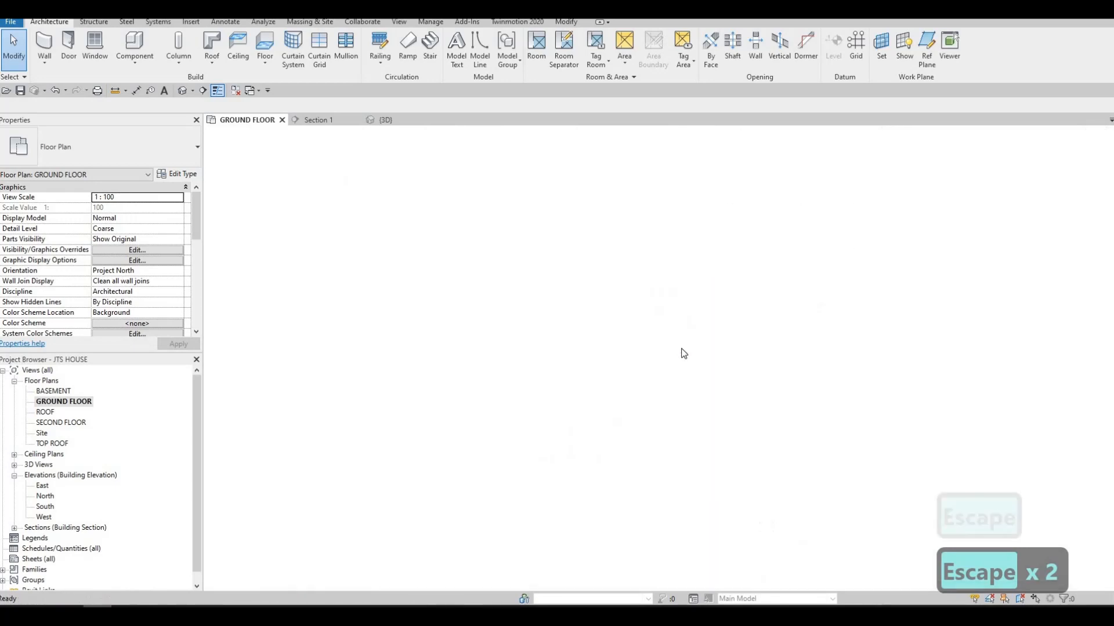
pyautogui.scroll(5, 591, 395)
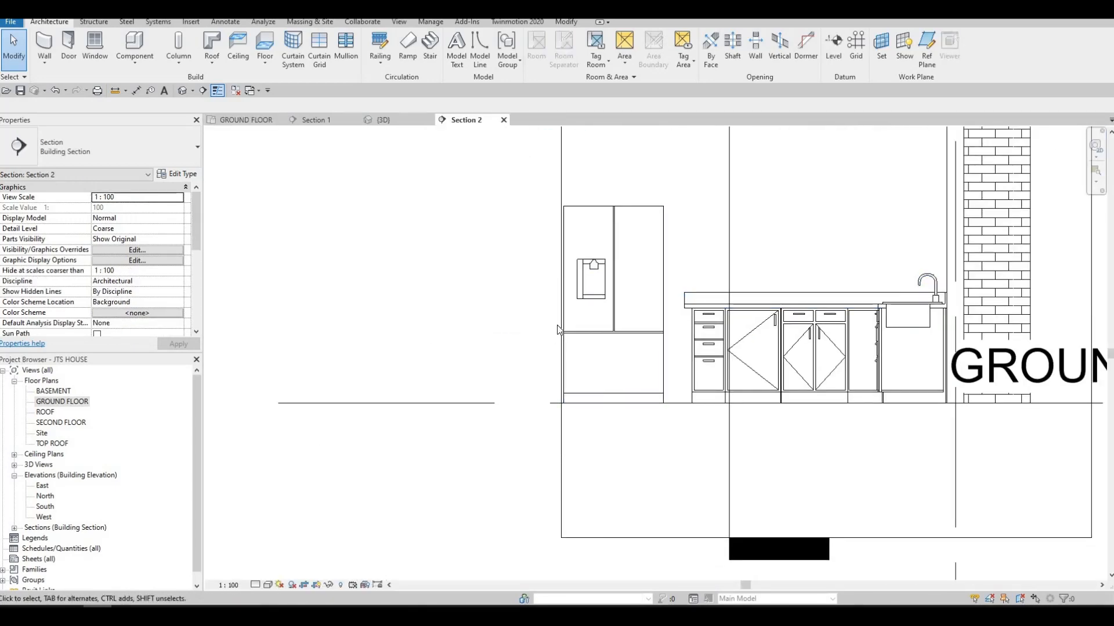
pyautogui.click(557, 236)
pyautogui.moveTo(384, 211); pyautogui.dragTo(386, 214)
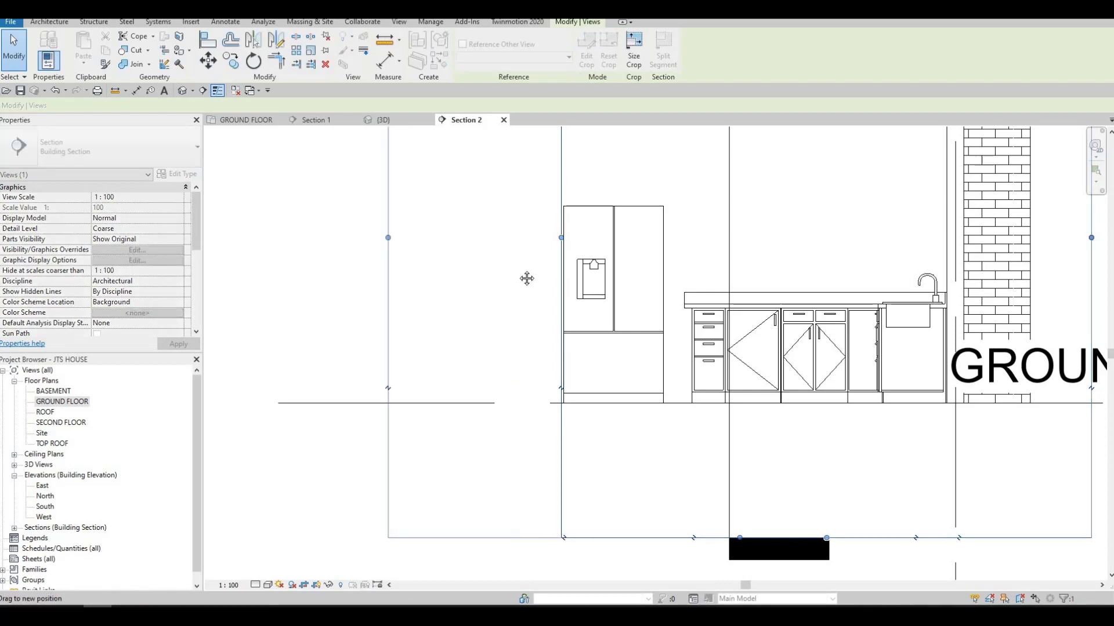
pyautogui.moveTo(565, 313); pyautogui.dragTo(415, 350, button='middle')
pyautogui.press('Escape')
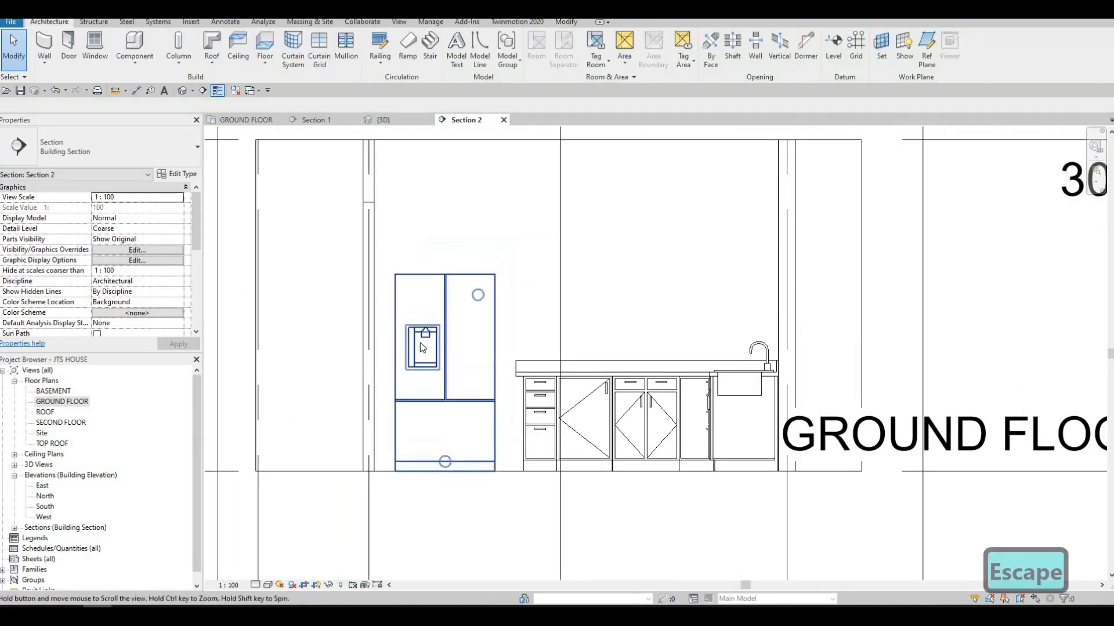
pyautogui.scroll(-2, 420, 343)
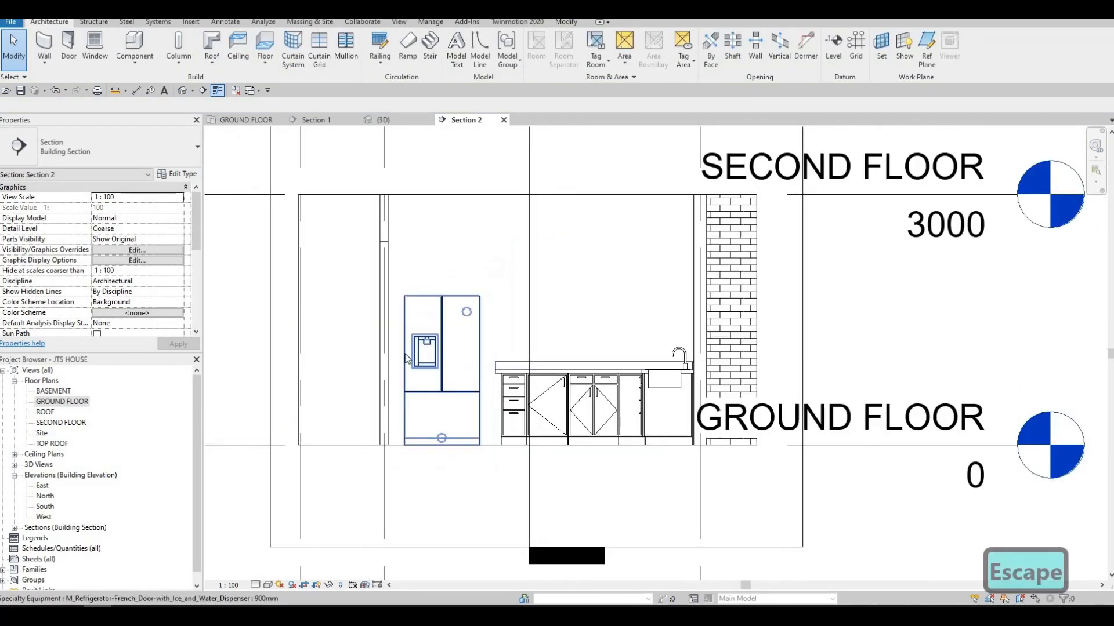
# Start a new in-place model in the Generic Models category, accepting the default name.
pyautogui.click(127, 65)
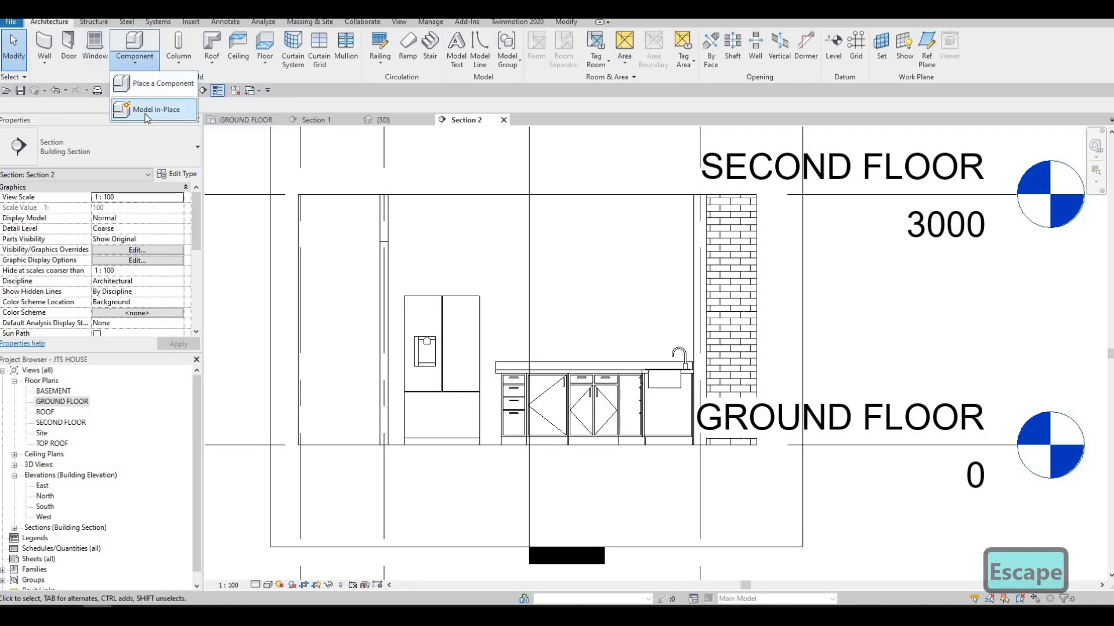
pyautogui.click(166, 119)
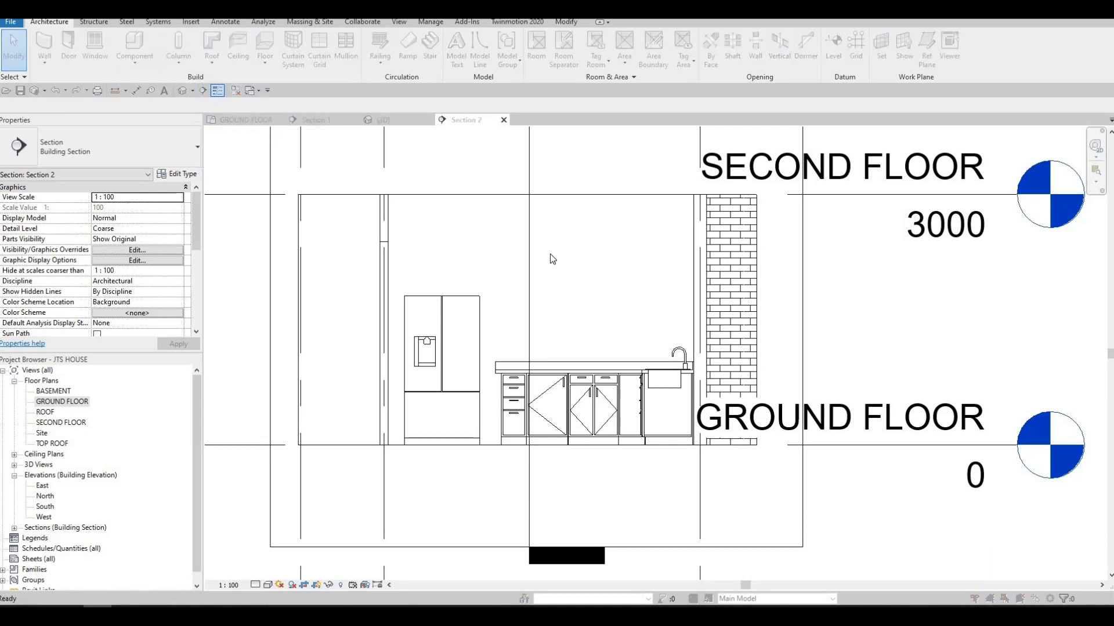
pyautogui.scroll(-3, 502, 313)
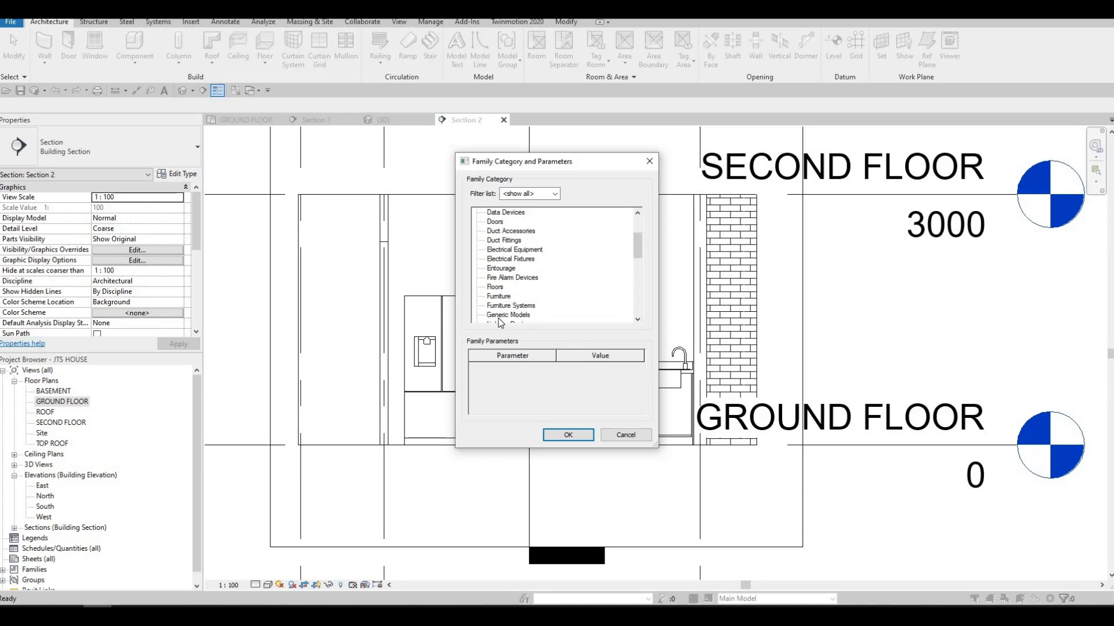
pyautogui.press('g')
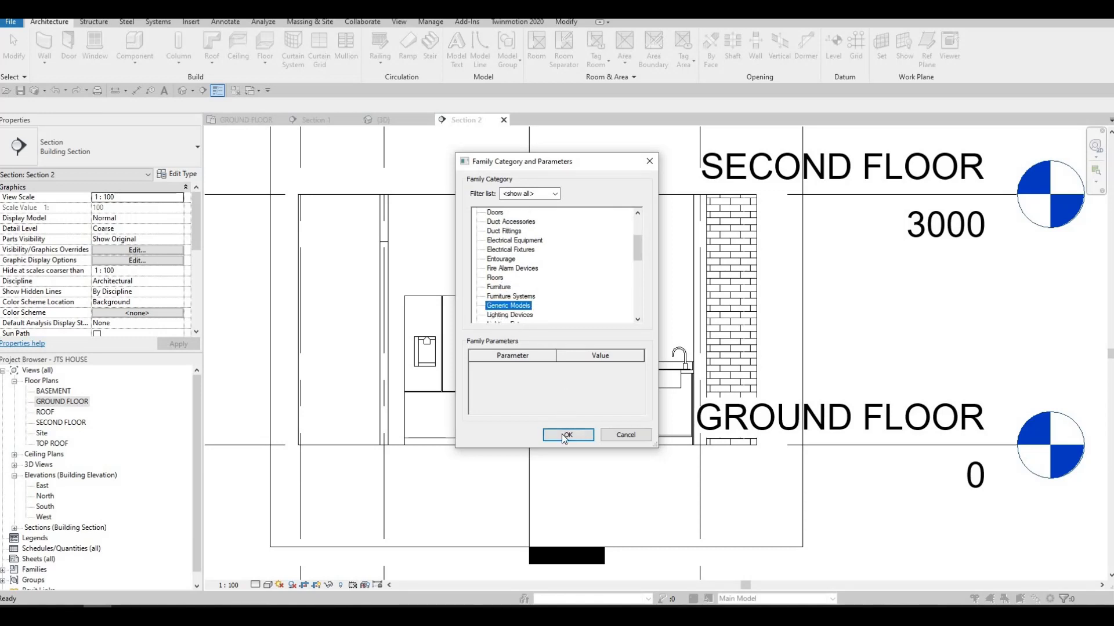
pyautogui.click(562, 436)
pyautogui.click(557, 329)
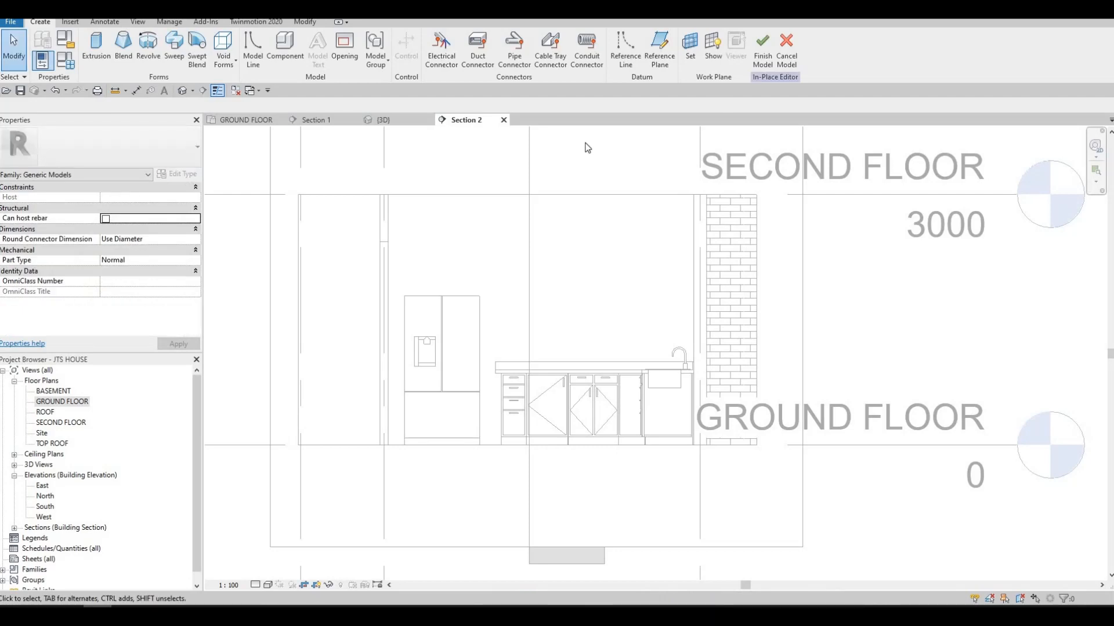
# Start an extrusion and pick the interior wall behind the refrigerator as its work plane.
pyautogui.click(197, 61)
pyautogui.click(98, 57)
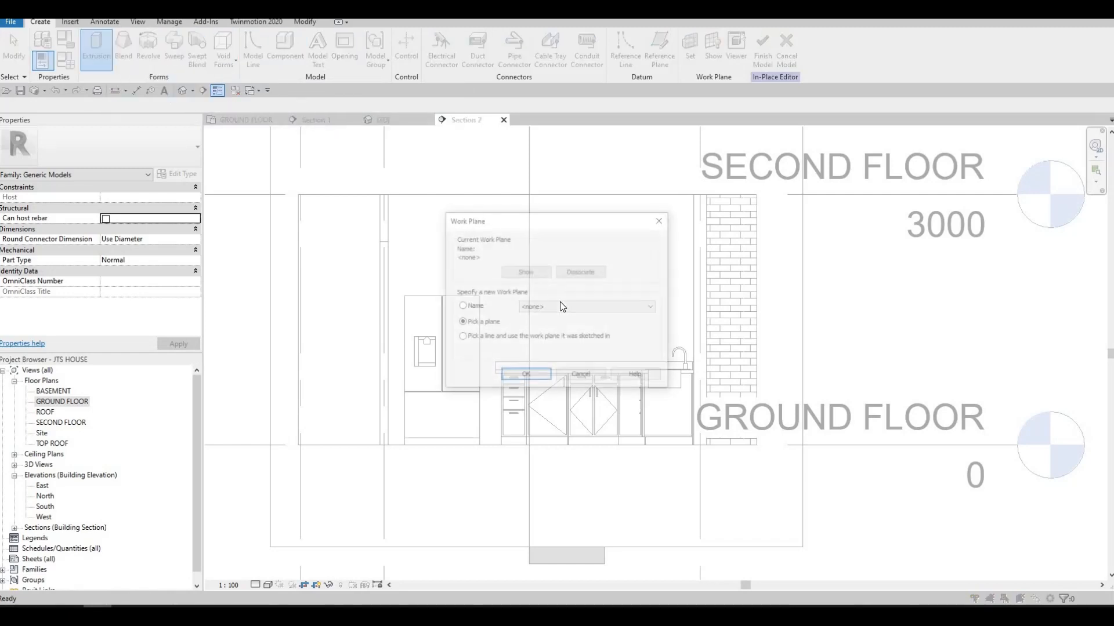
pyautogui.click(523, 377)
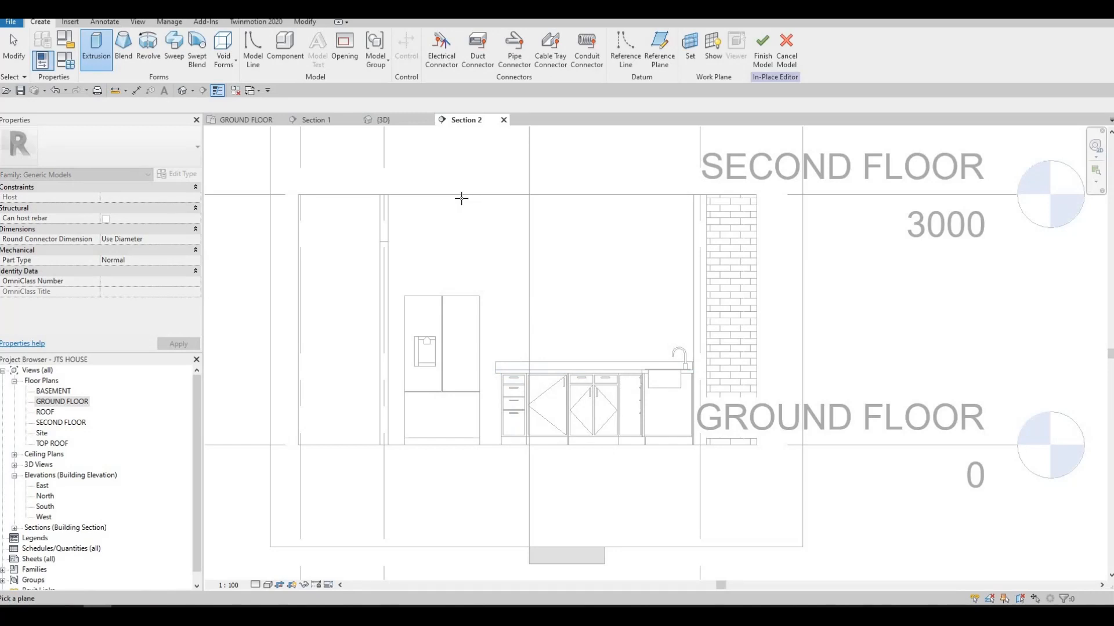
pyautogui.click(445, 210)
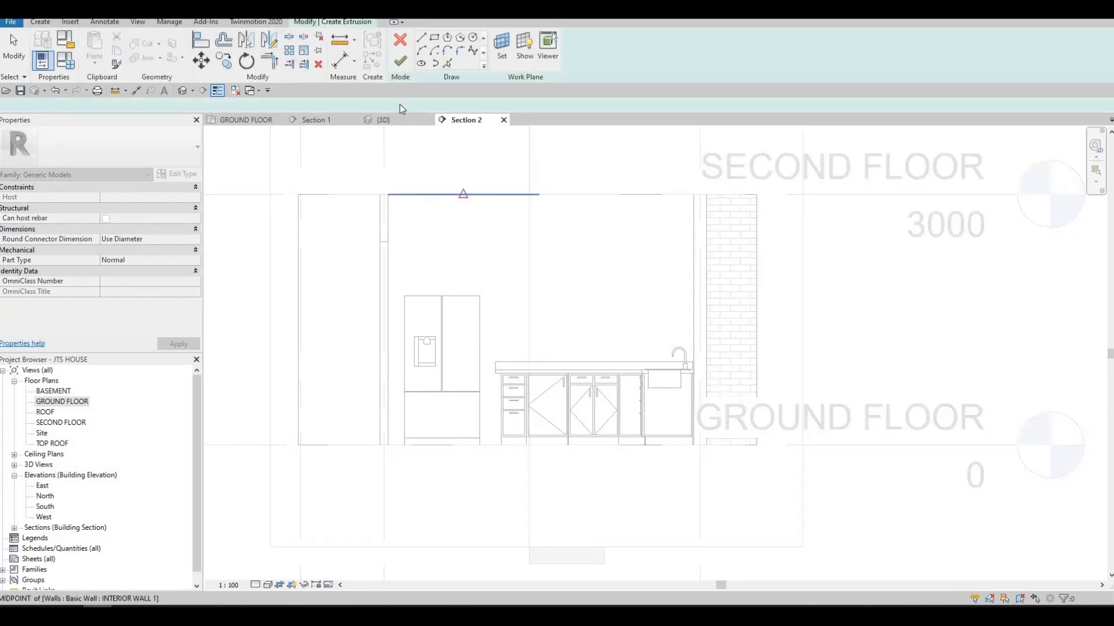
# Sketch a narrow rectangle about 2440 mm tall from the floor, between the side wall and the refrigerator.
pyautogui.press('r')
pyautogui.press('c')
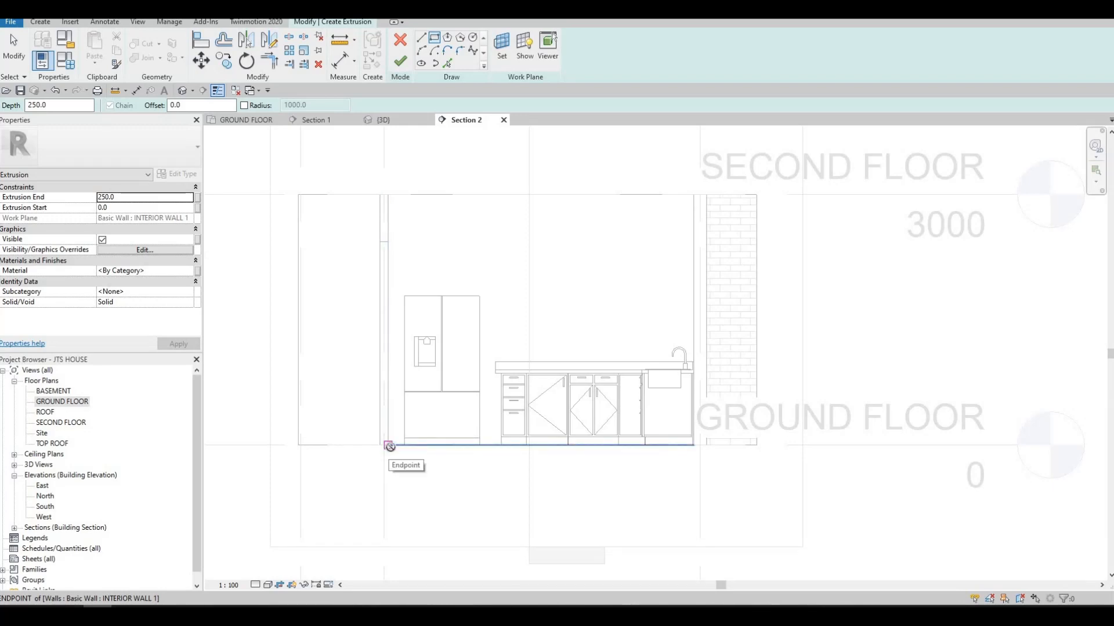
pyautogui.click(390, 446)
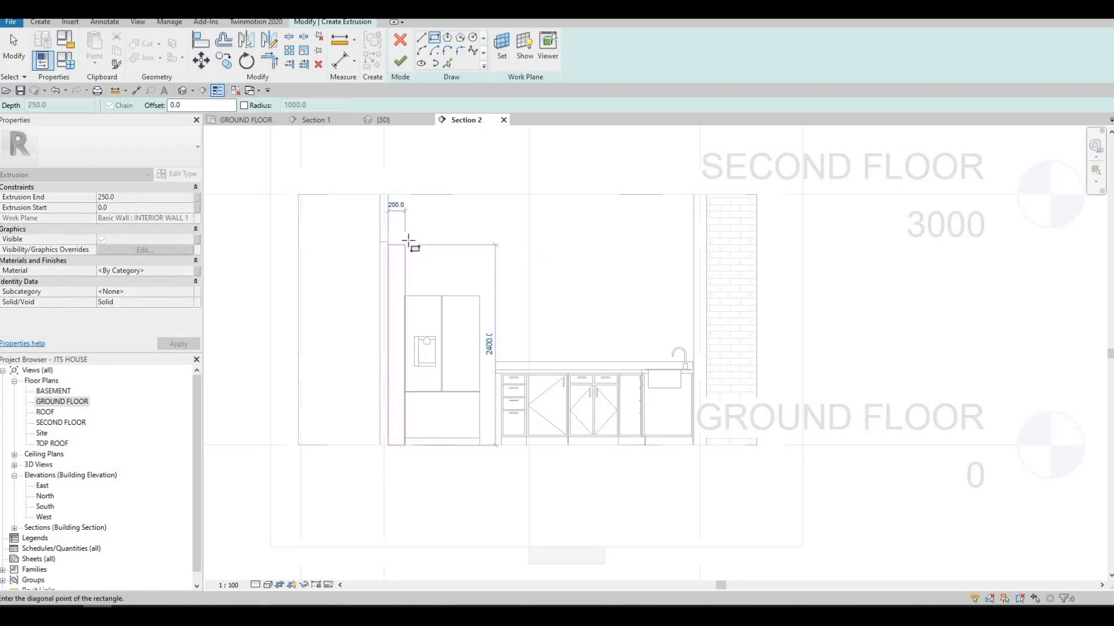
pyautogui.scroll(2, 408, 241)
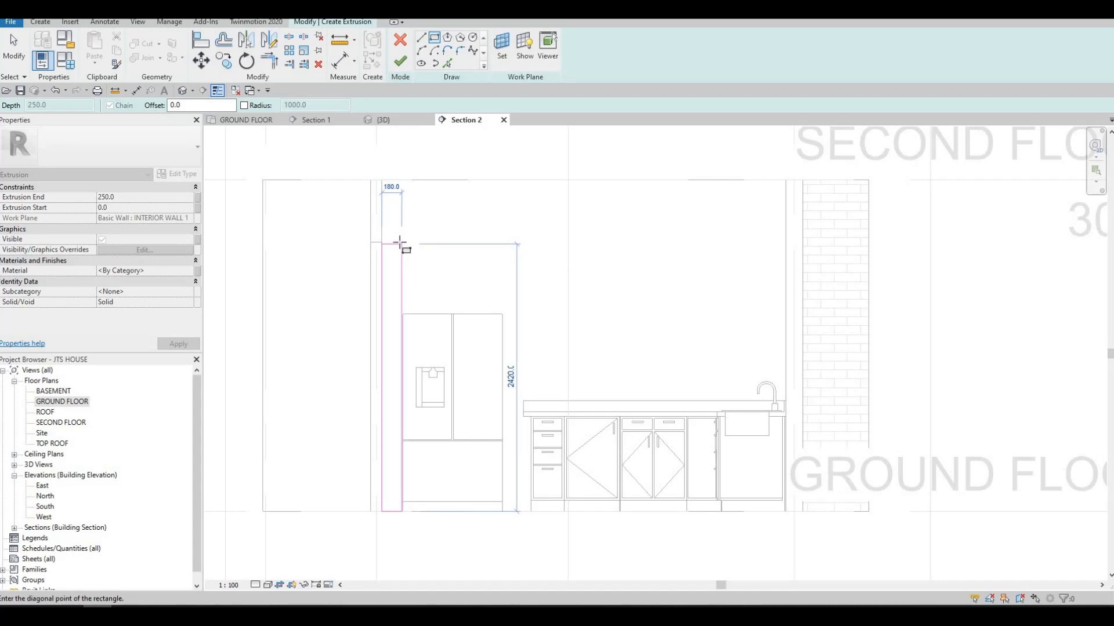
pyautogui.click(400, 243)
pyautogui.press('Escape')
pyautogui.press('Escape')
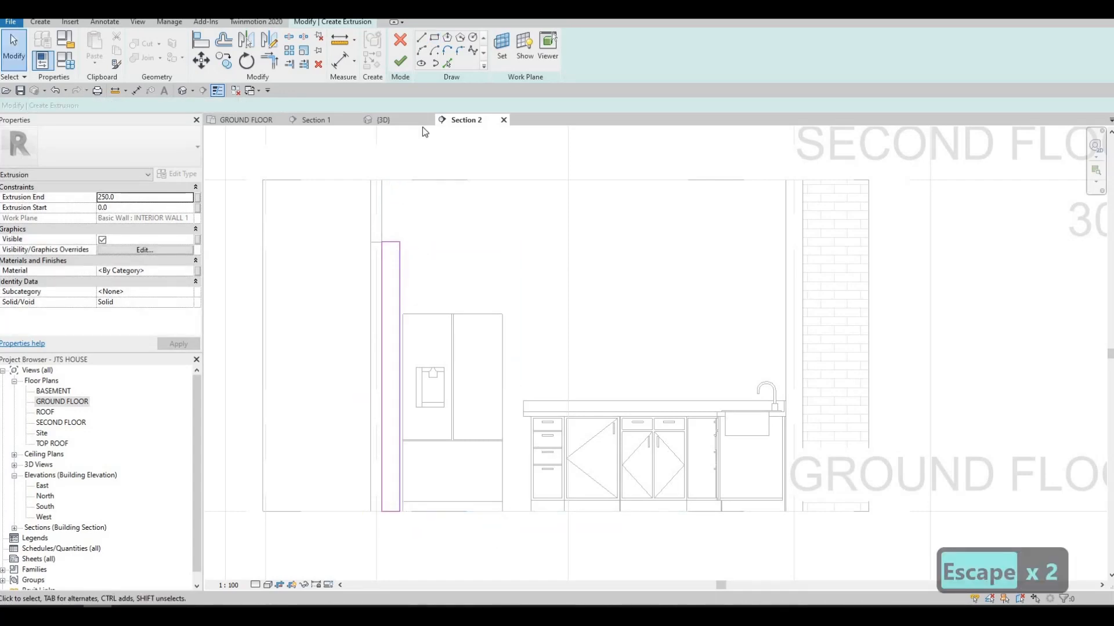
# Draw the outer profile from the rectangle's top corner about 1280 mm across, down to the floor and back to the refrigerator's side.
pyautogui.click(421, 38)
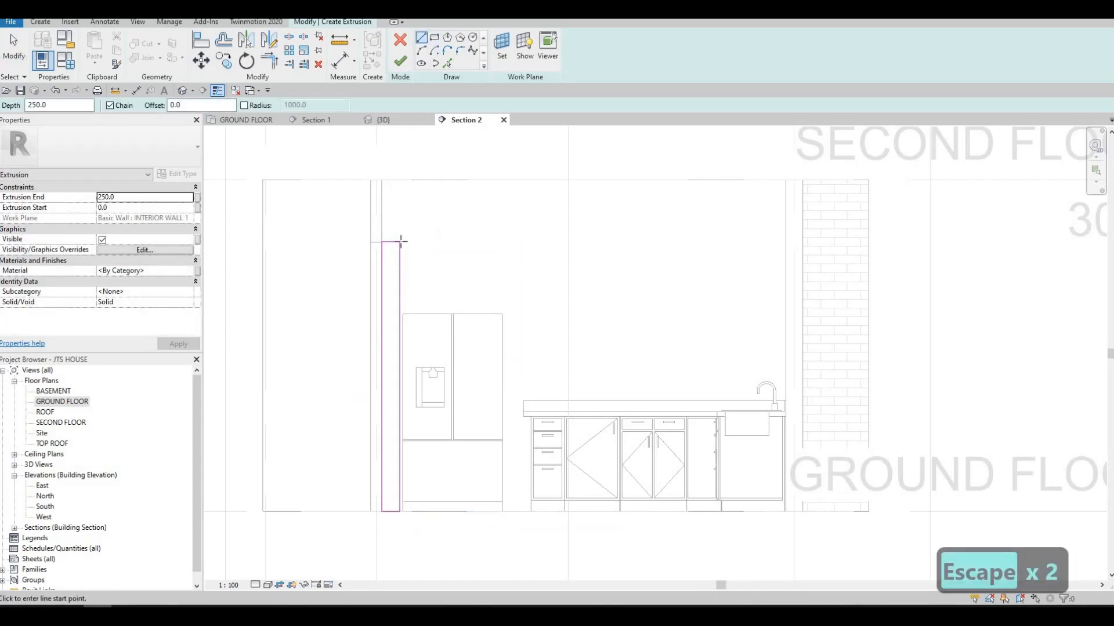
pyautogui.click(400, 241)
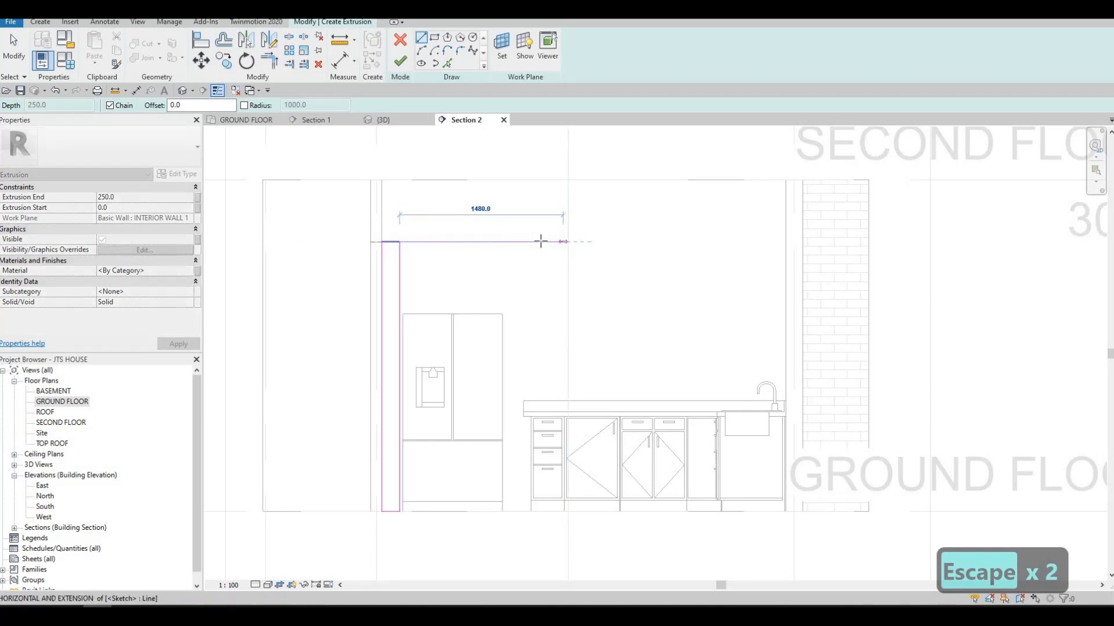
pyautogui.click(540, 241)
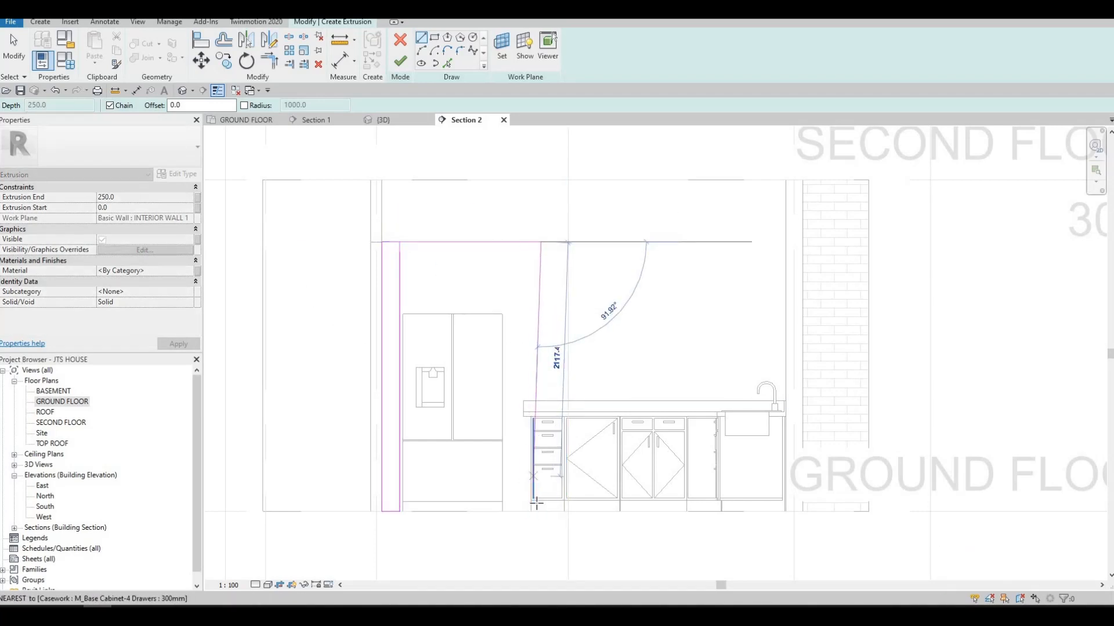
pyautogui.click(511, 510)
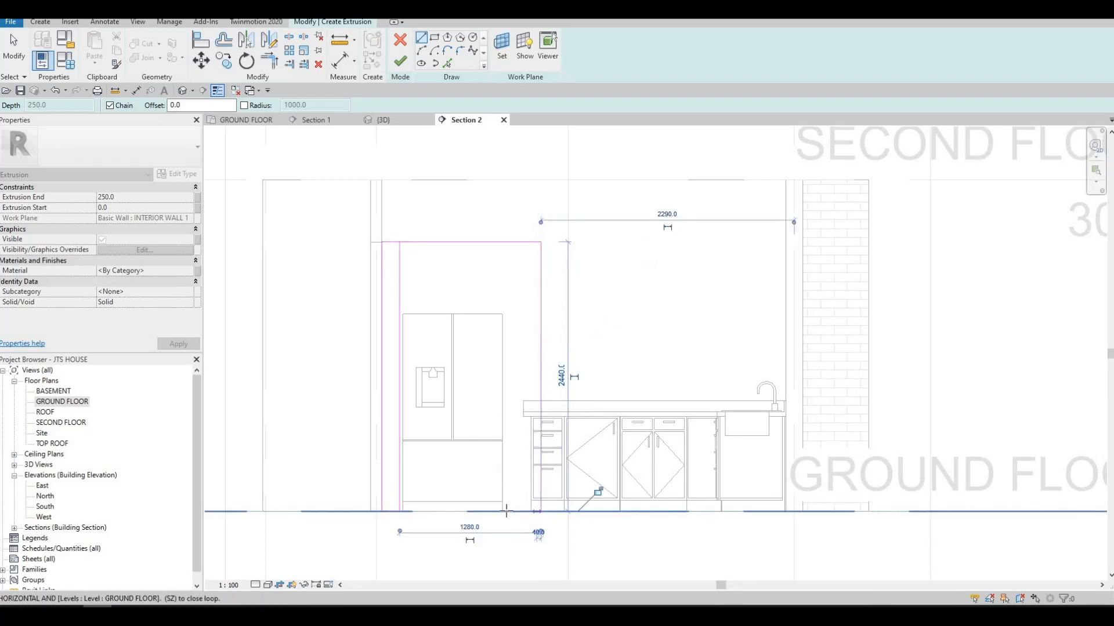
pyautogui.click(503, 512)
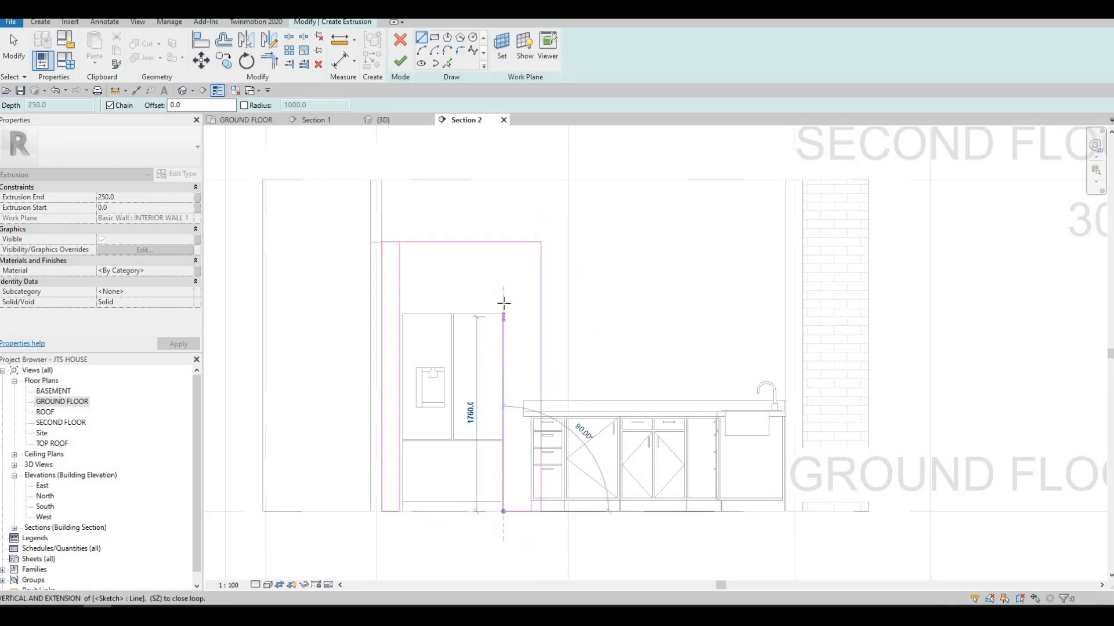
# Draw the inner profile up beside the refrigerator and about 940 mm across above it to the tall rectangle.
pyautogui.scroll(5, 504, 303)
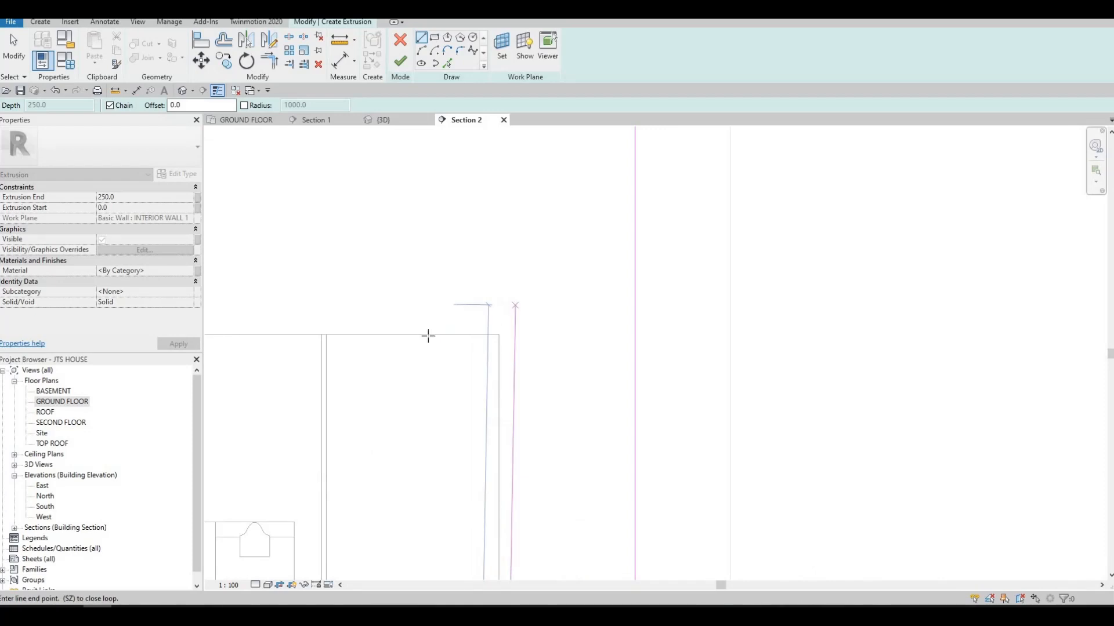
pyautogui.click(517, 296)
pyautogui.scroll(-2, 418, 269)
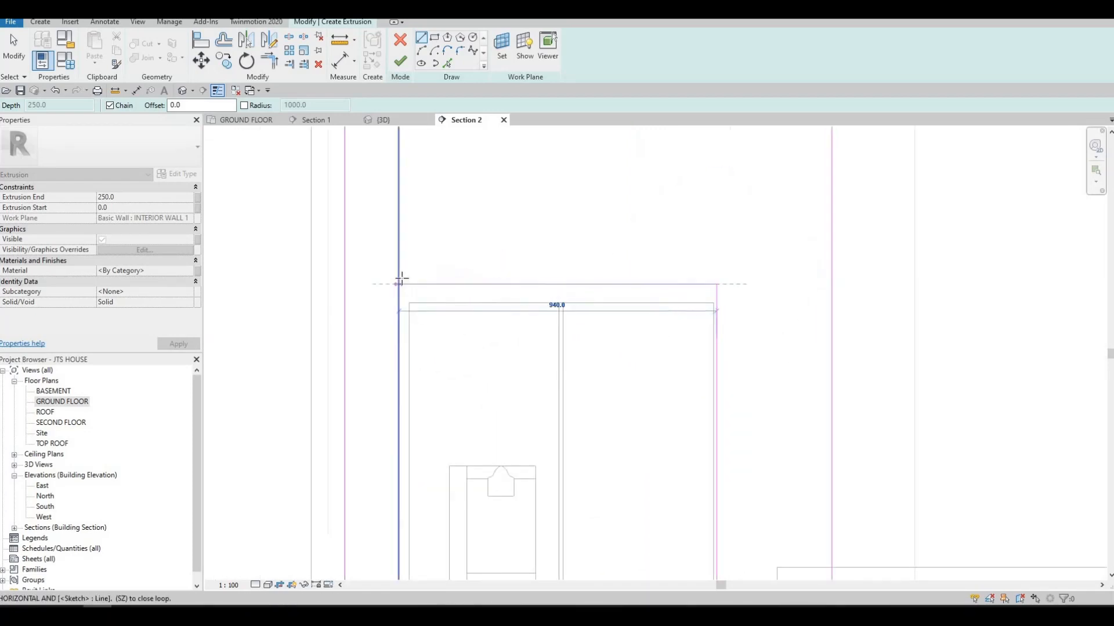
pyautogui.click(400, 283)
pyautogui.press('Escape')
pyautogui.press('Escape')
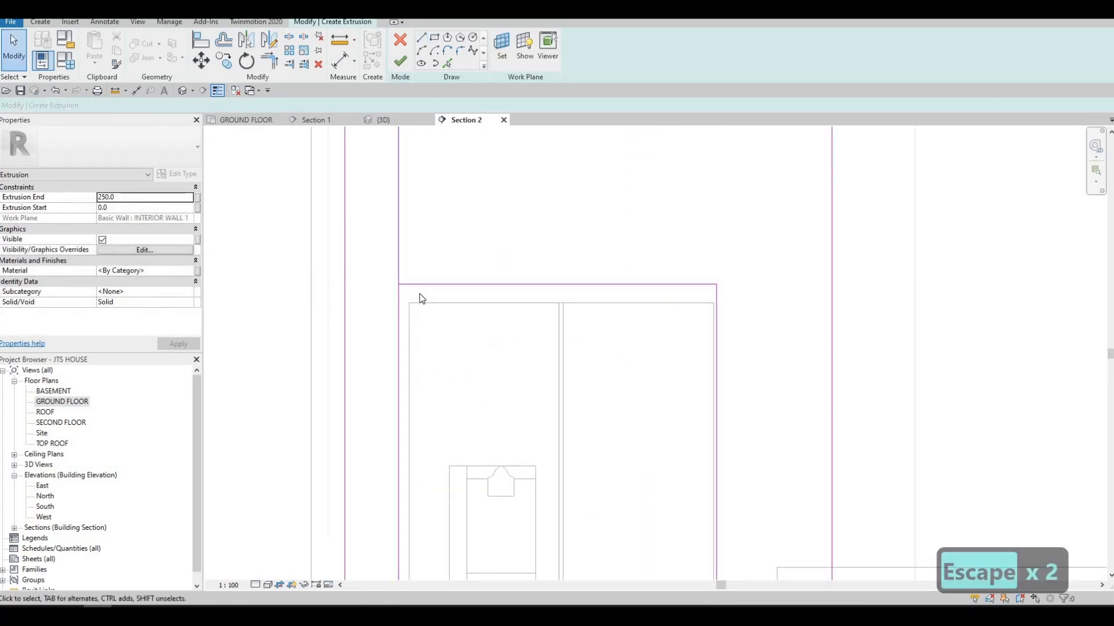
# Trim the rectangle's inner side at the new inner top line to form one continuous frame around the refrigerator.
pyautogui.press('t')
pyautogui.press('r')
pyautogui.click(400, 305)
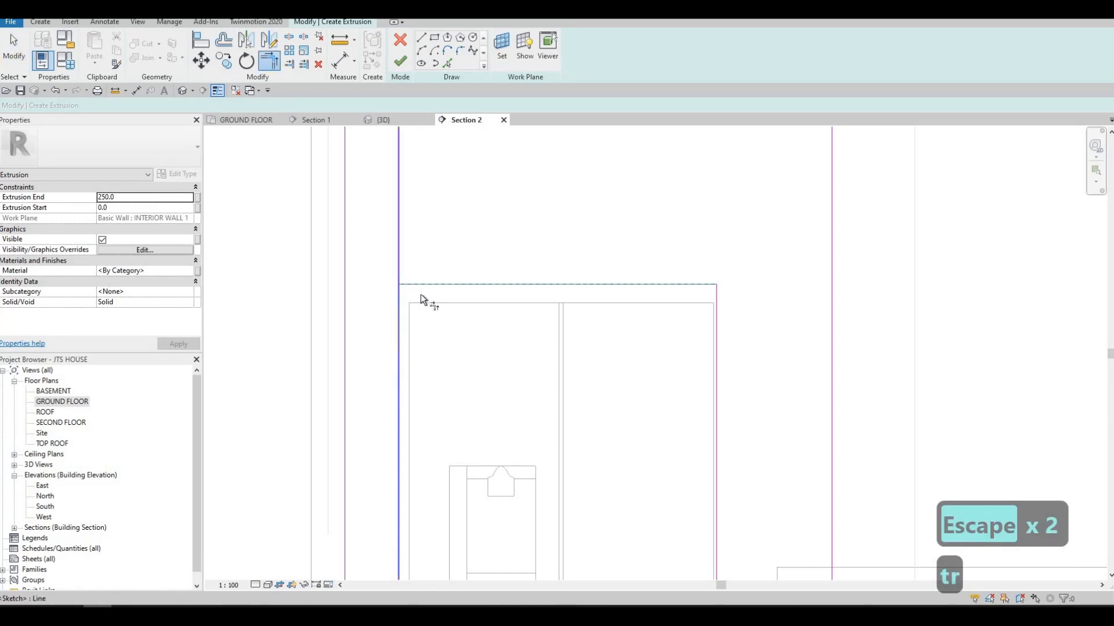
pyautogui.scroll(-3, 418, 224)
pyautogui.press('Escape')
# Align the frame's top outer line with the horizontal edge on the adjoining side wall.
pyautogui.scroll(4, 395, 189)
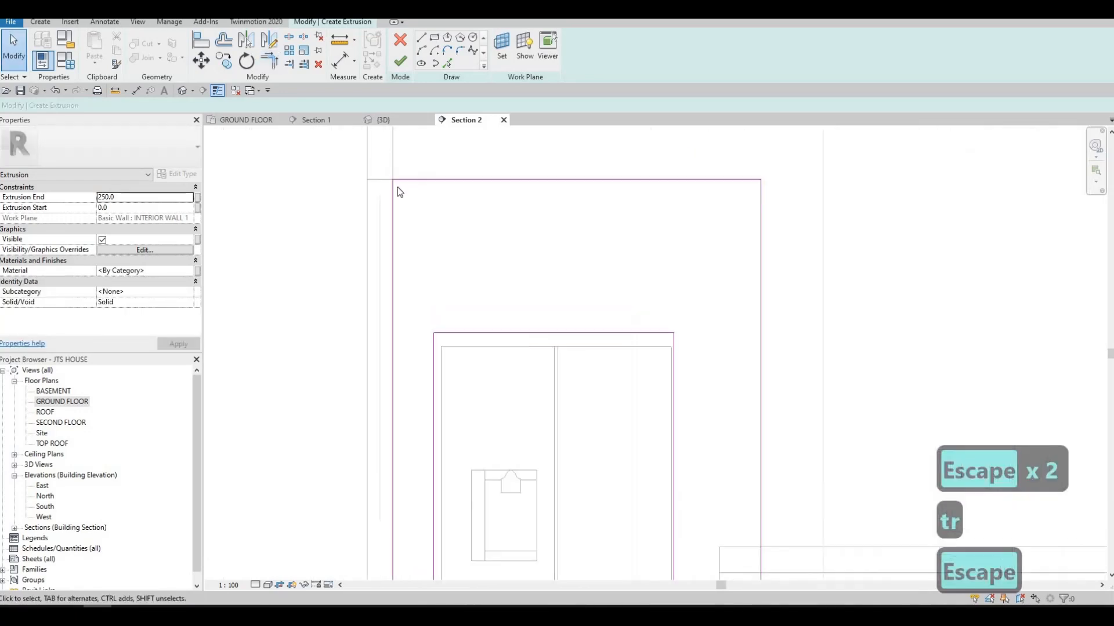
pyautogui.scroll(2, 413, 243)
pyautogui.press('a')
pyautogui.press('l')
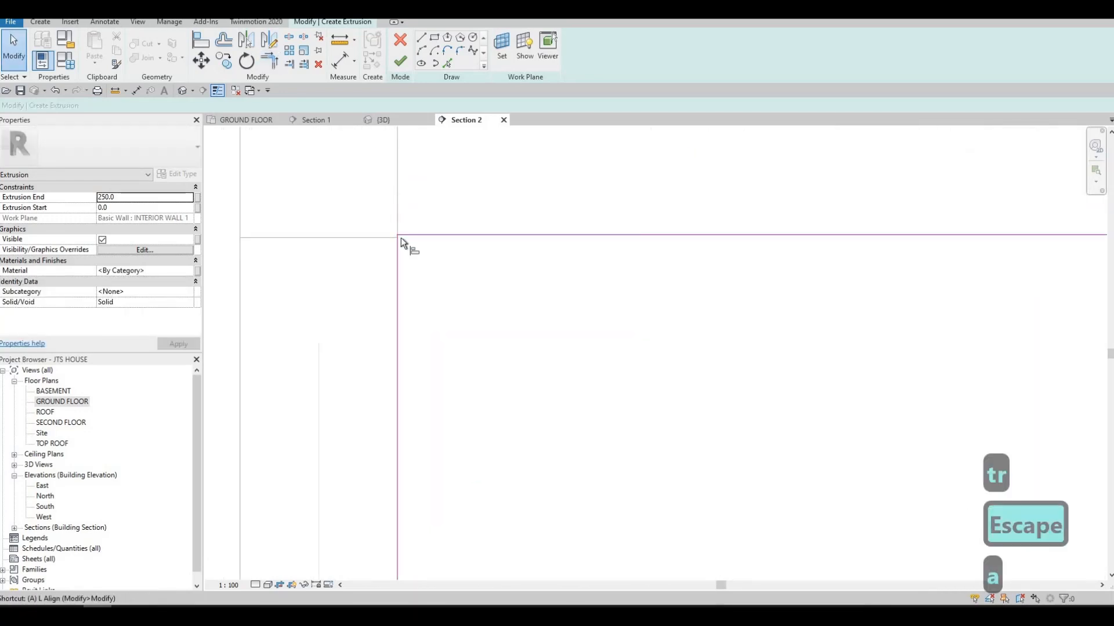
pyautogui.click(398, 232)
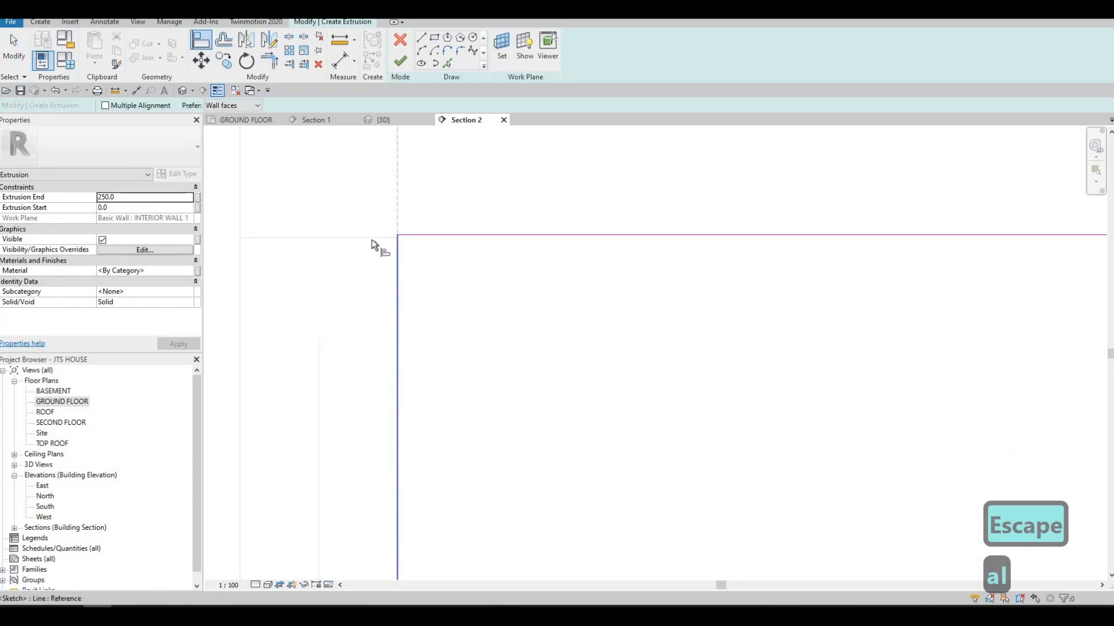
pyautogui.click(390, 239)
pyautogui.click(428, 238)
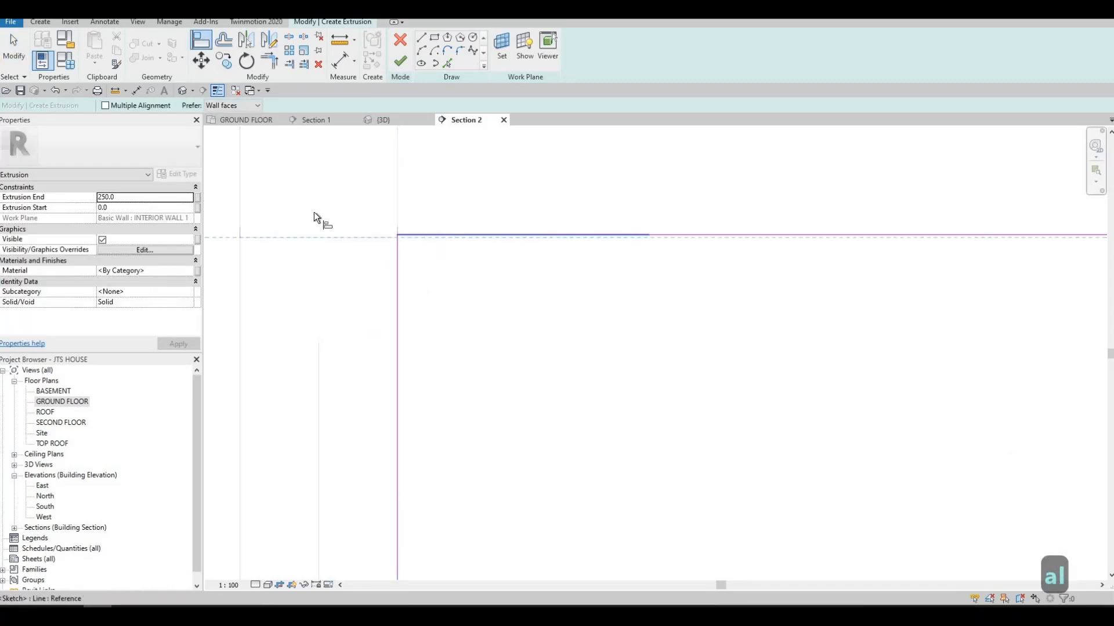
# Align the frame's three inner edges with the refrigerator's two sides and top.
pyautogui.scroll(-5, 580, 325)
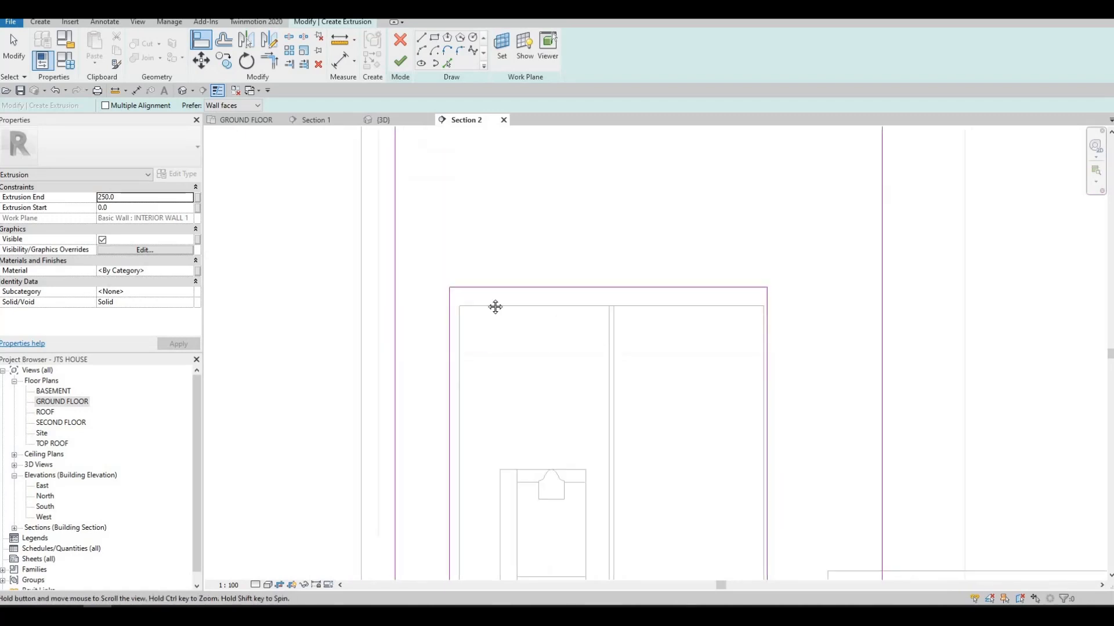
pyautogui.keyDown('ctrl'); pyautogui.scroll(-3, 470, 264); pyautogui.keyUp('ctrl')
pyautogui.click(456, 255)
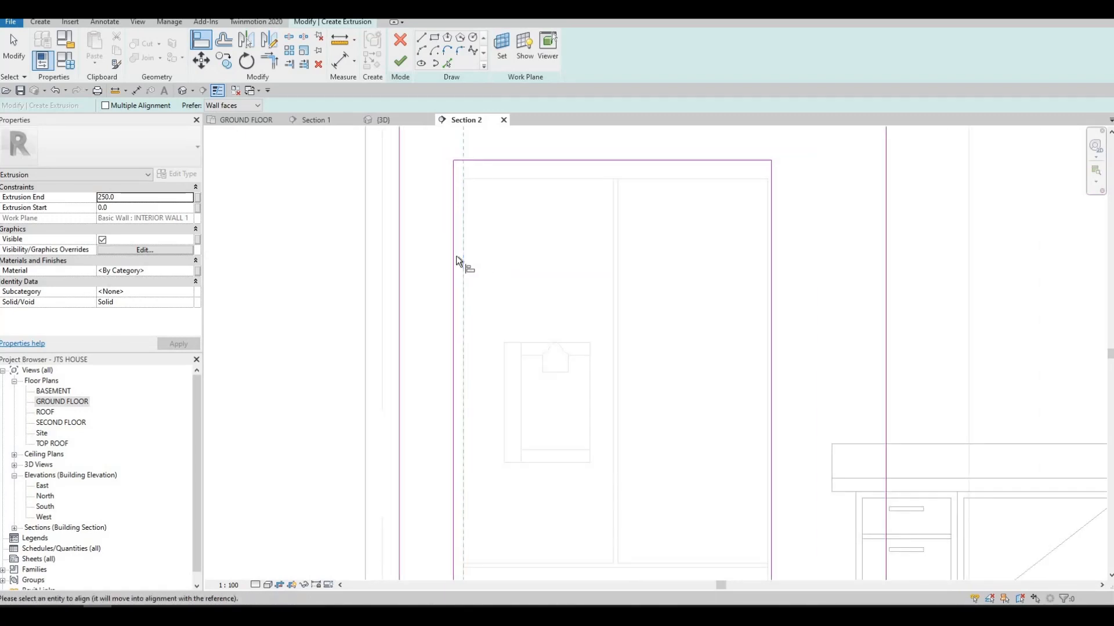
pyautogui.click(543, 177)
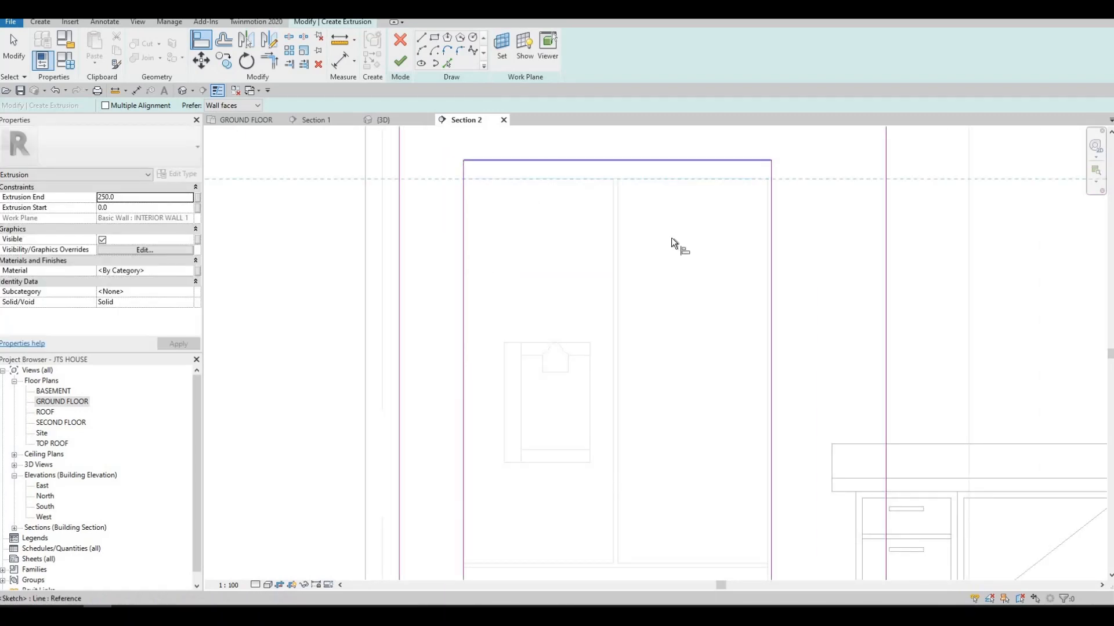
pyautogui.click(740, 161)
pyautogui.moveTo(740, 161); pyautogui.dragTo(636, 131, button='middle')
pyautogui.scroll(3, 627, 179)
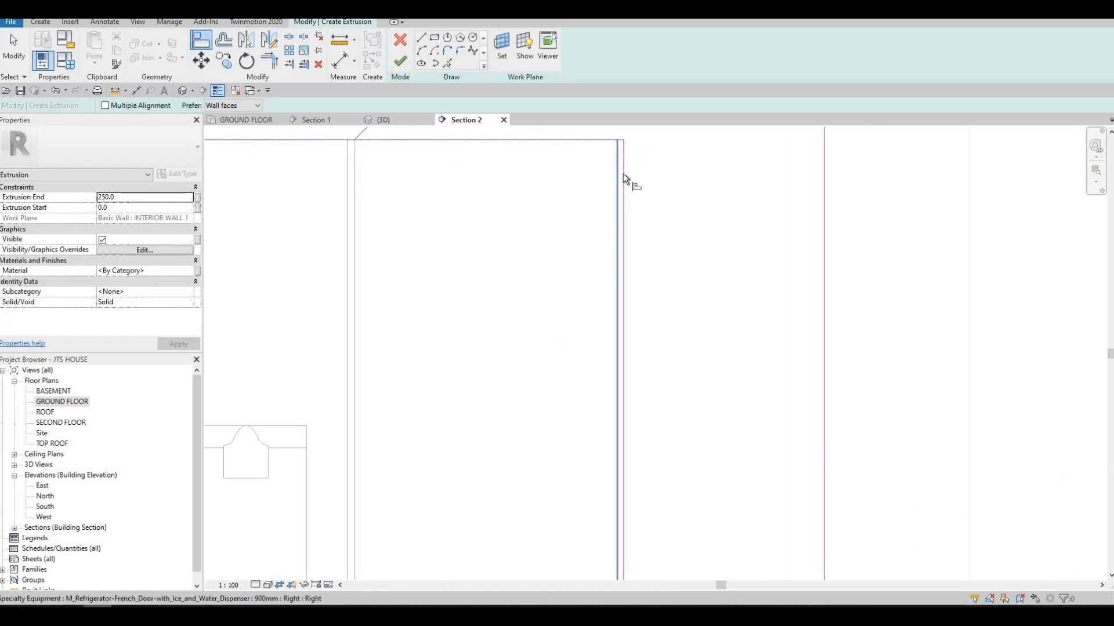
pyautogui.click(643, 240)
pyautogui.scroll(-3, 651, 268)
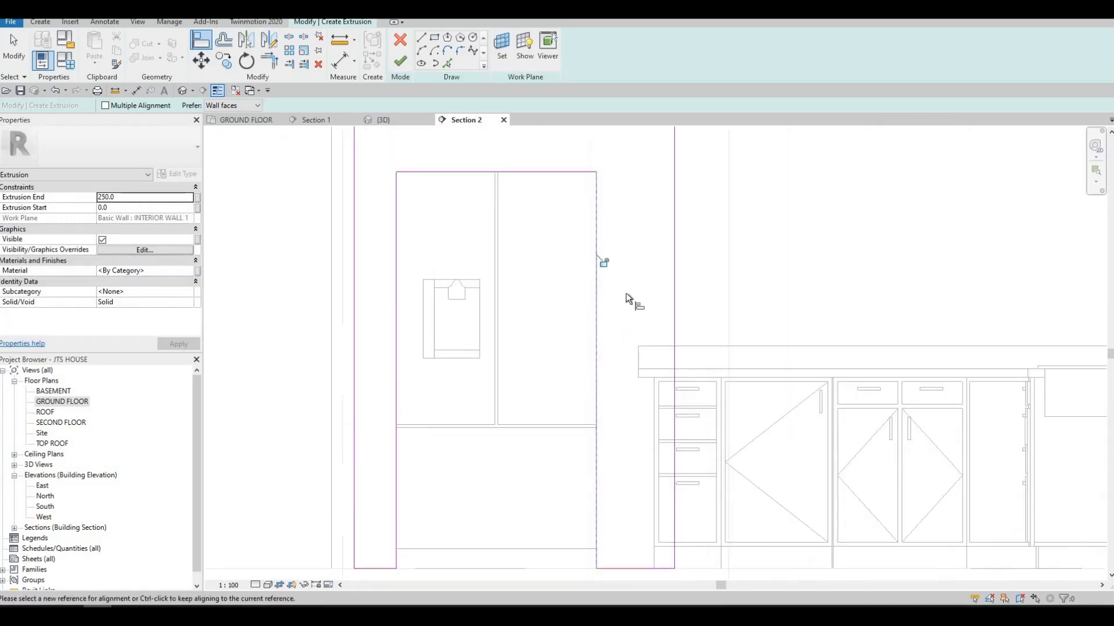
# Align the frame's outer vertical edge with the end of the countertop and finish the extrusion sketch.
pyautogui.scroll(2, 619, 292)
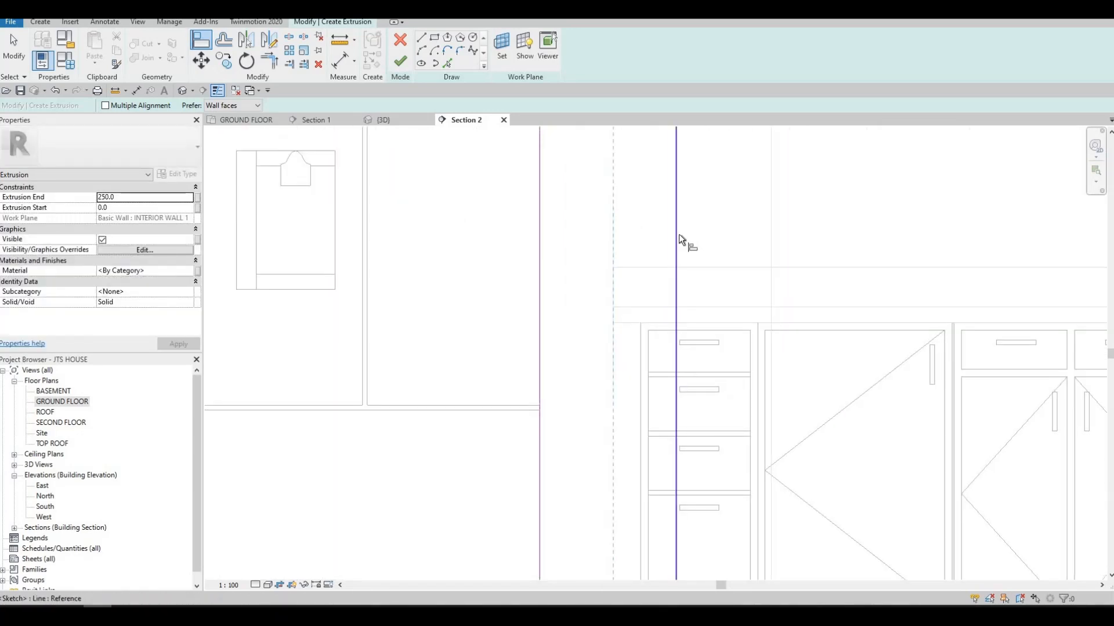
pyautogui.scroll(-4, 592, 311)
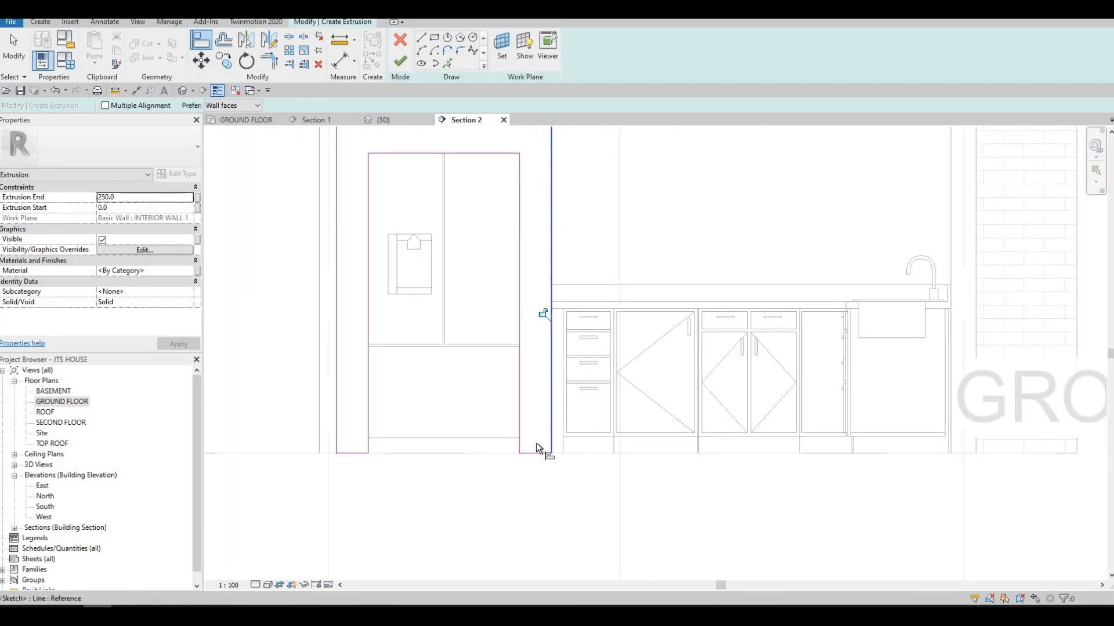
pyautogui.scroll(3, 306, 429)
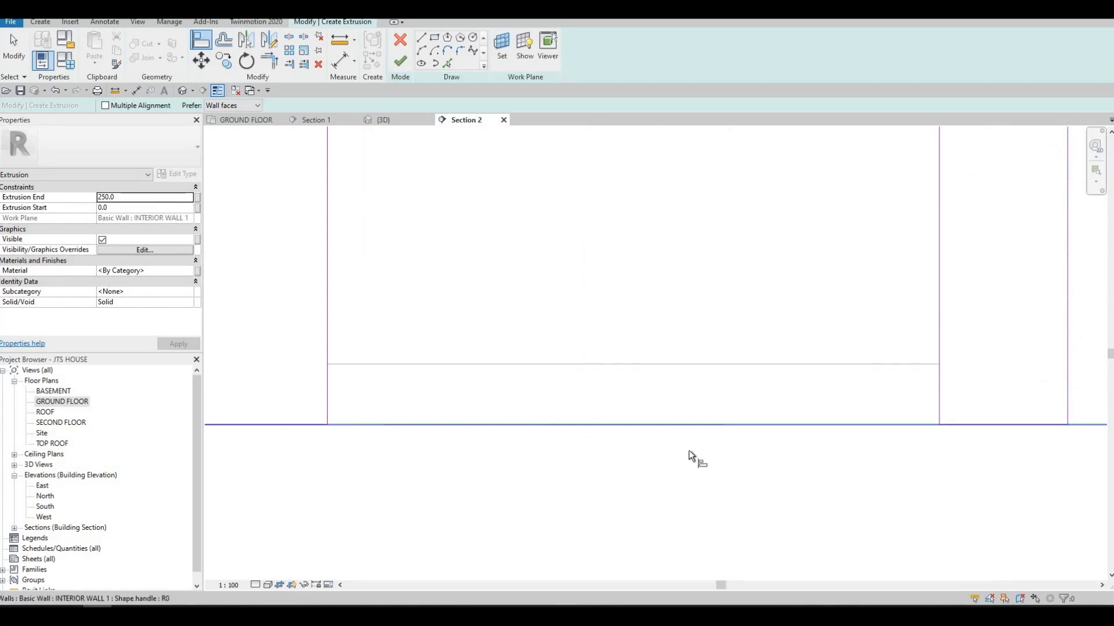
pyautogui.scroll(-2, 690, 458)
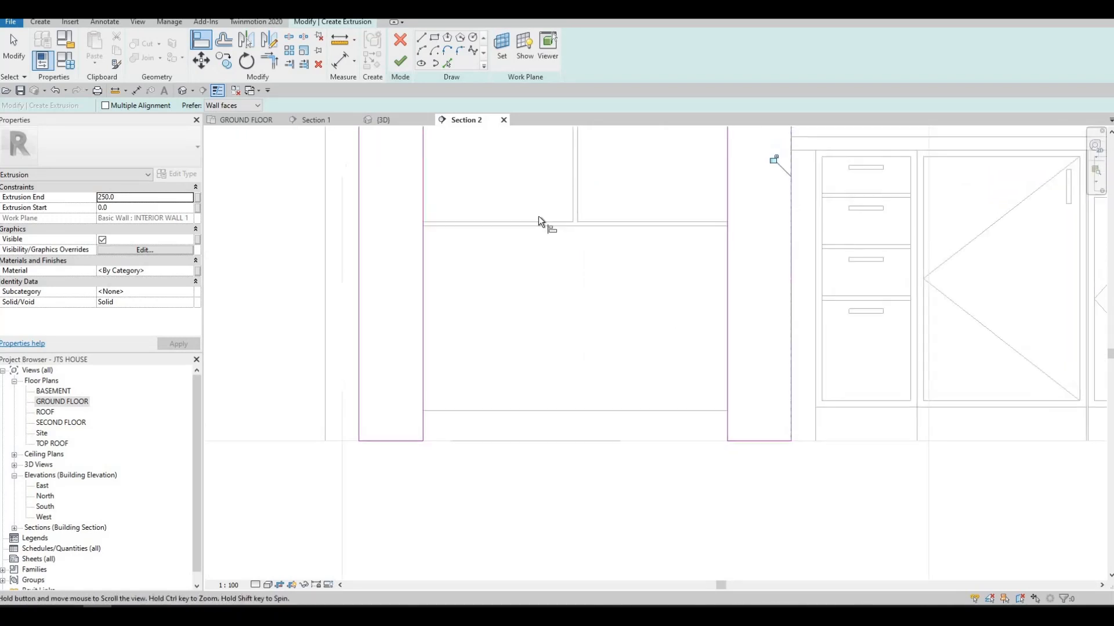
pyautogui.click(402, 64)
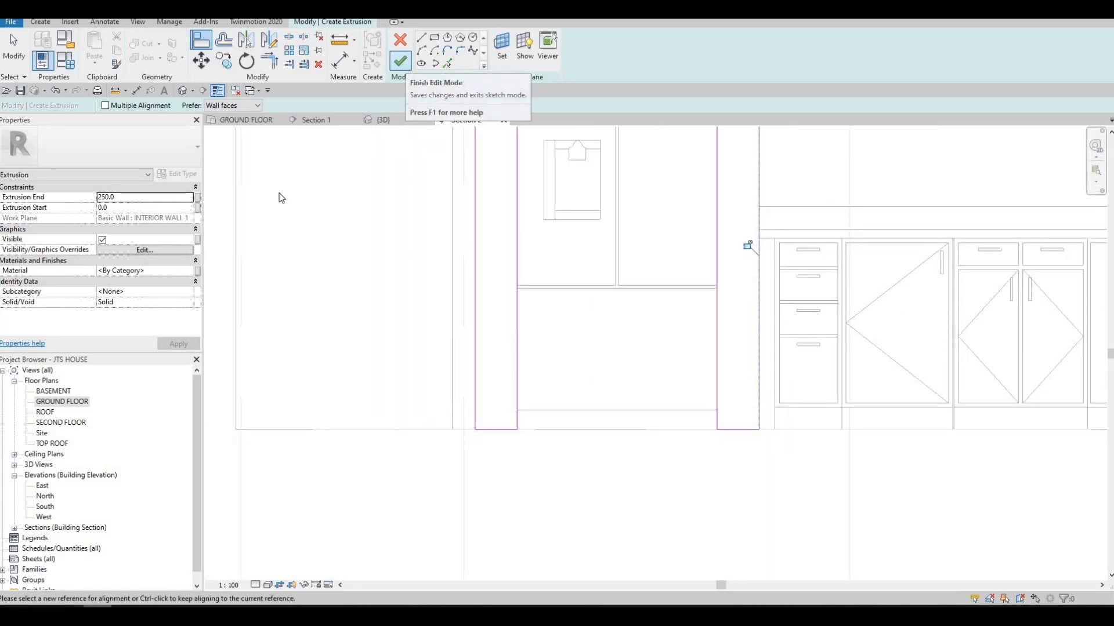
# Assign the Laminate, Ivory, Matte material to the refrigerator frame's extrusion and finish the in-place model.
pyautogui.click(194, 270)
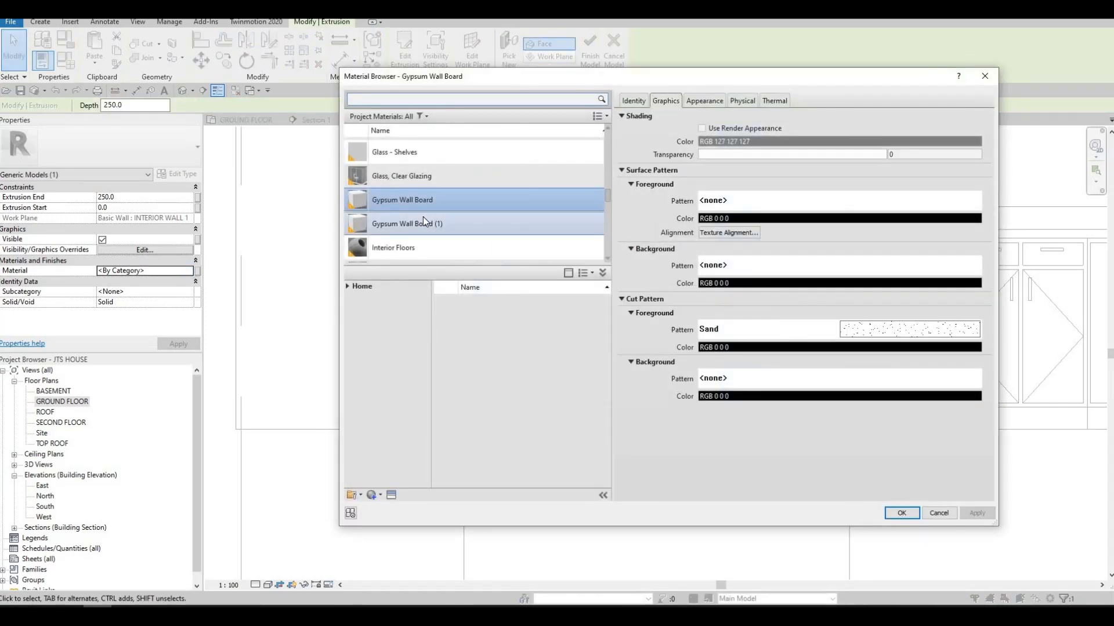
pyautogui.scroll(-2, 422, 229)
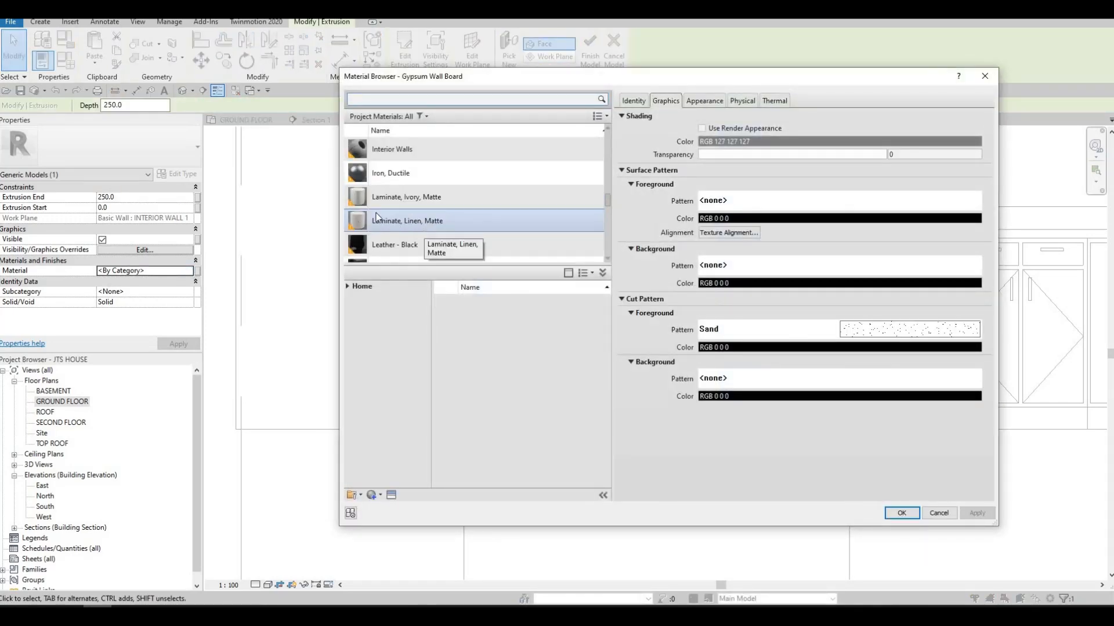
pyautogui.click(399, 200)
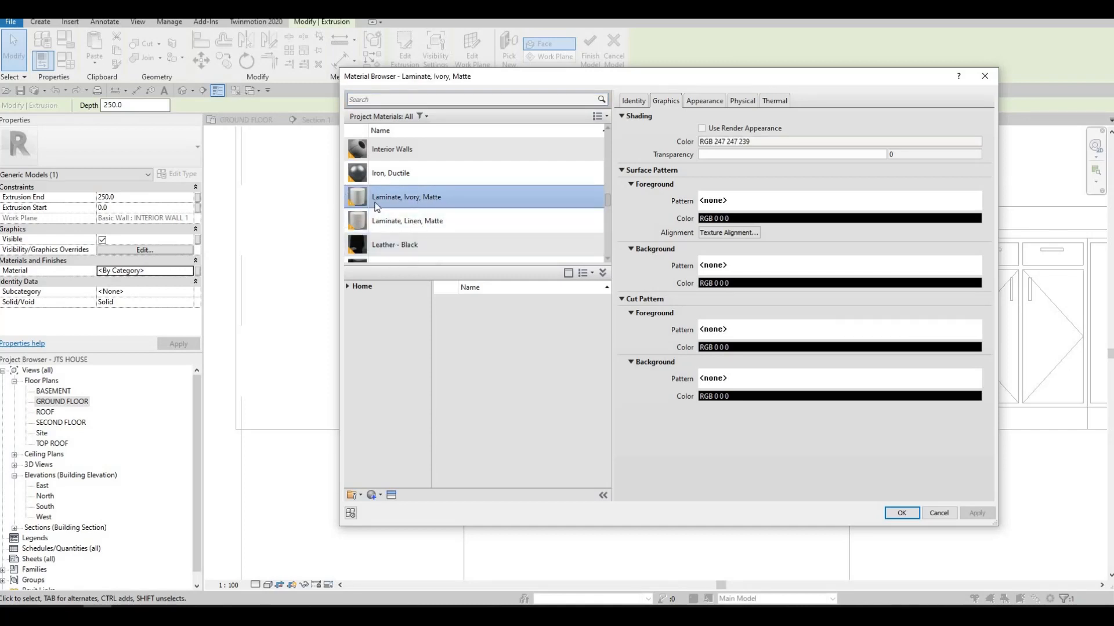
pyautogui.click(898, 512)
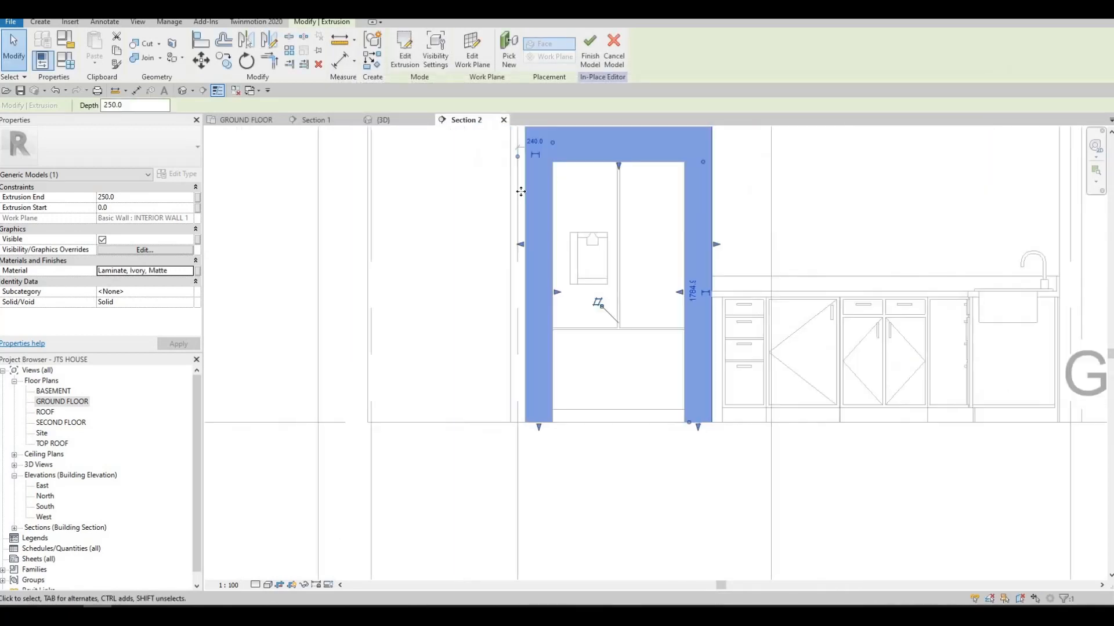
pyautogui.moveTo(532, 197); pyautogui.dragTo(518, 256, button='middle')
pyautogui.click(590, 51)
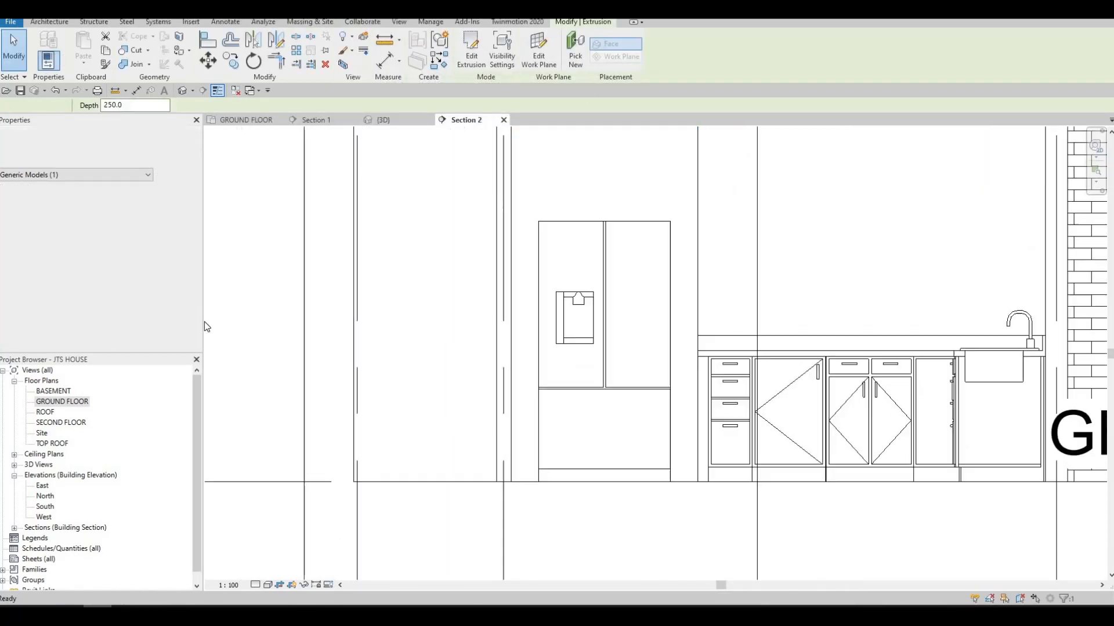
# In the ground floor plan, stretch the refrigerator frame's depth forward to just behind the refrigerator's front face.
pyautogui.doubleClick(65, 402)
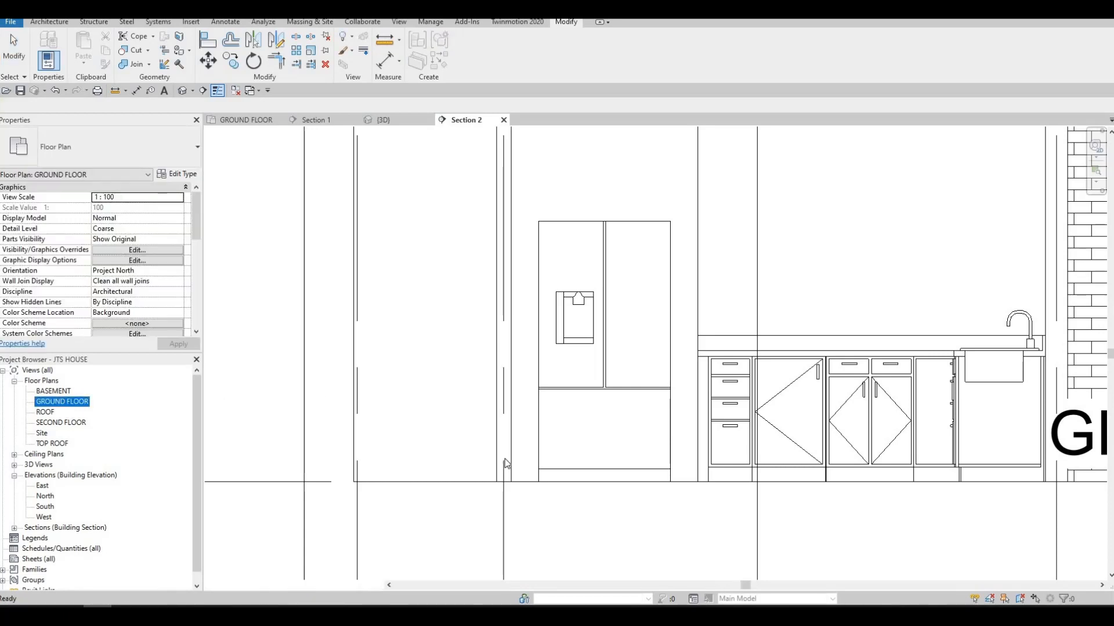
pyautogui.moveTo(577, 392); pyautogui.dragTo(460, 401, button='middle')
pyautogui.scroll(5, 440, 394)
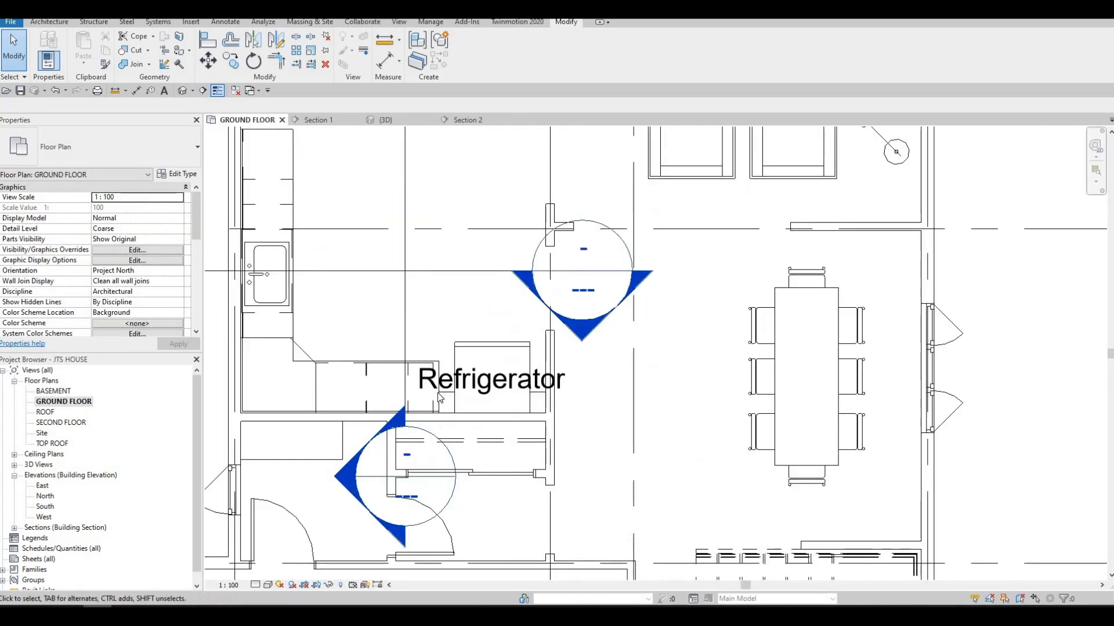
pyautogui.click(514, 387)
pyautogui.moveTo(513, 385); pyautogui.dragTo(522, 321)
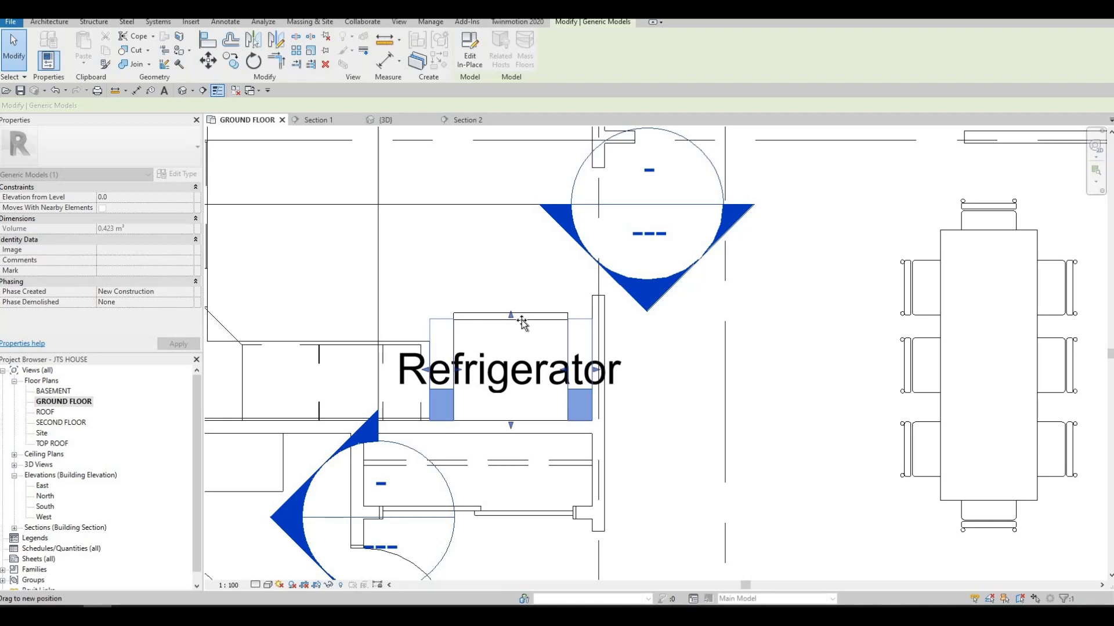
pyautogui.press('Escape')
# Reopen Section 2 and examine how the refrigerator frame and the countertop end meet the drawer cabinet.
pyautogui.scroll(-3, 630, 330)
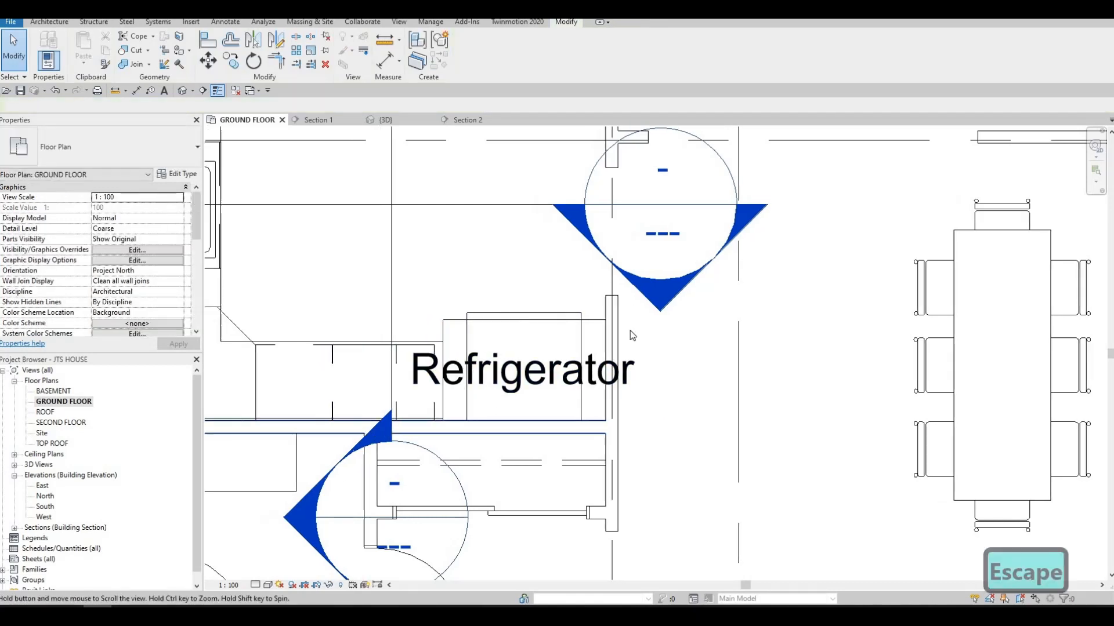
pyautogui.scroll(1, 652, 339)
pyautogui.doubleClick(653, 340)
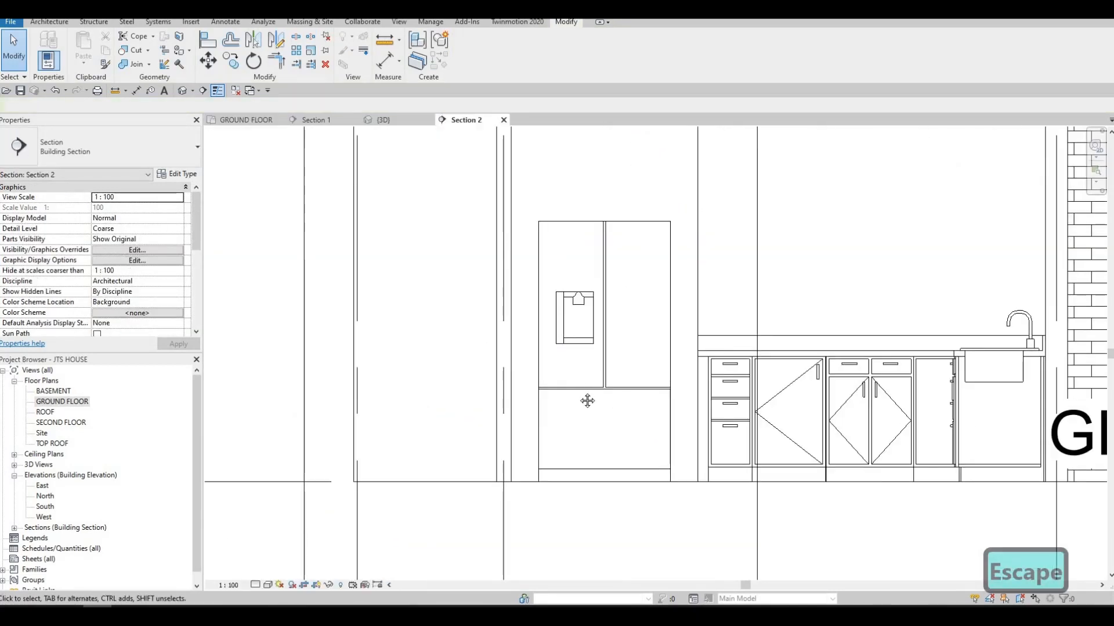
pyautogui.scroll(-2, 589, 398)
pyautogui.scroll(2, 600, 443)
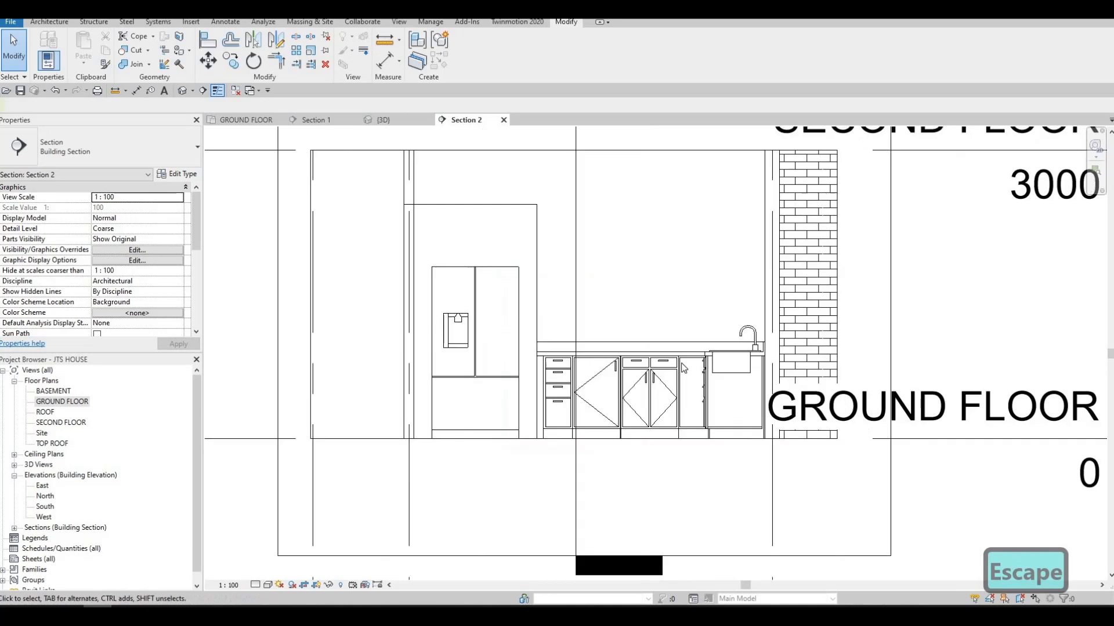
pyautogui.click(515, 315)
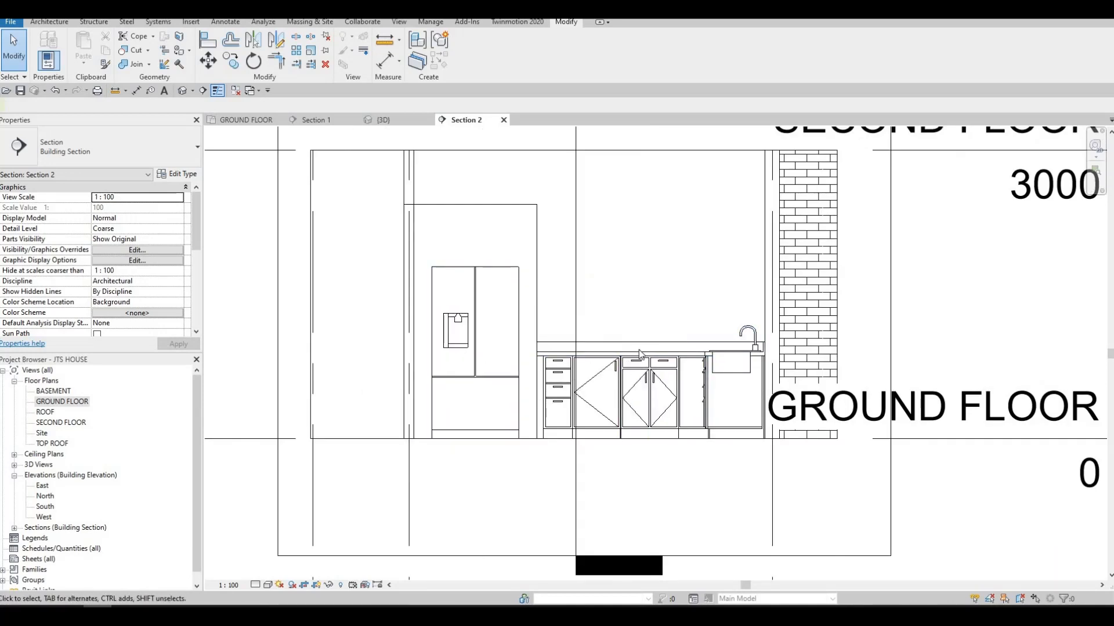
pyautogui.click(661, 338)
pyautogui.scroll(3, 644, 339)
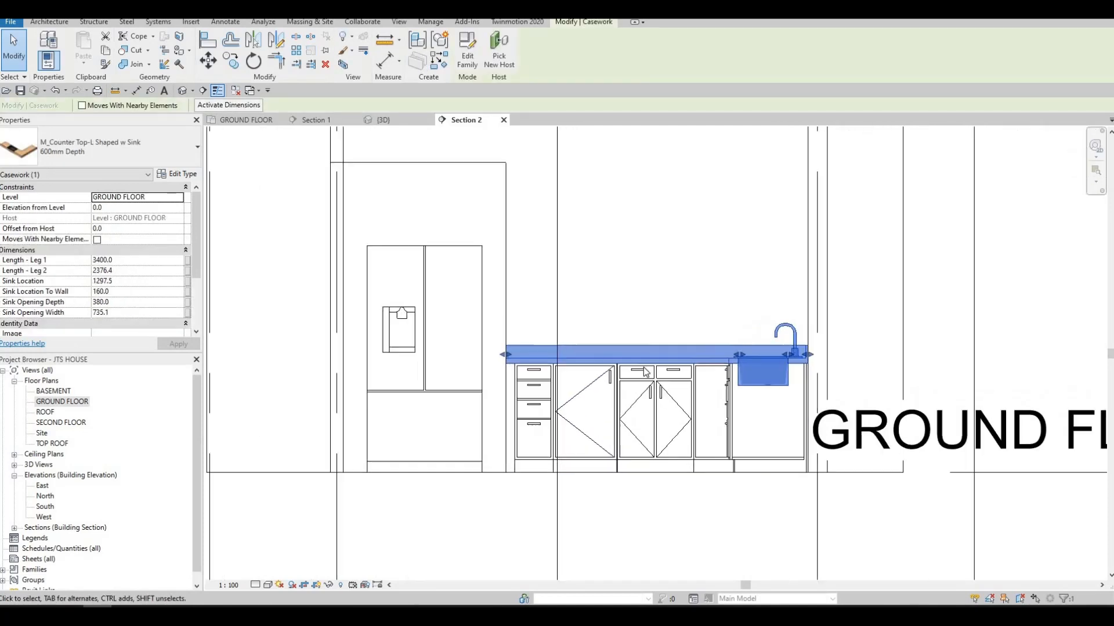
pyautogui.moveTo(454, 406); pyautogui.dragTo(454, 397, button='middle')
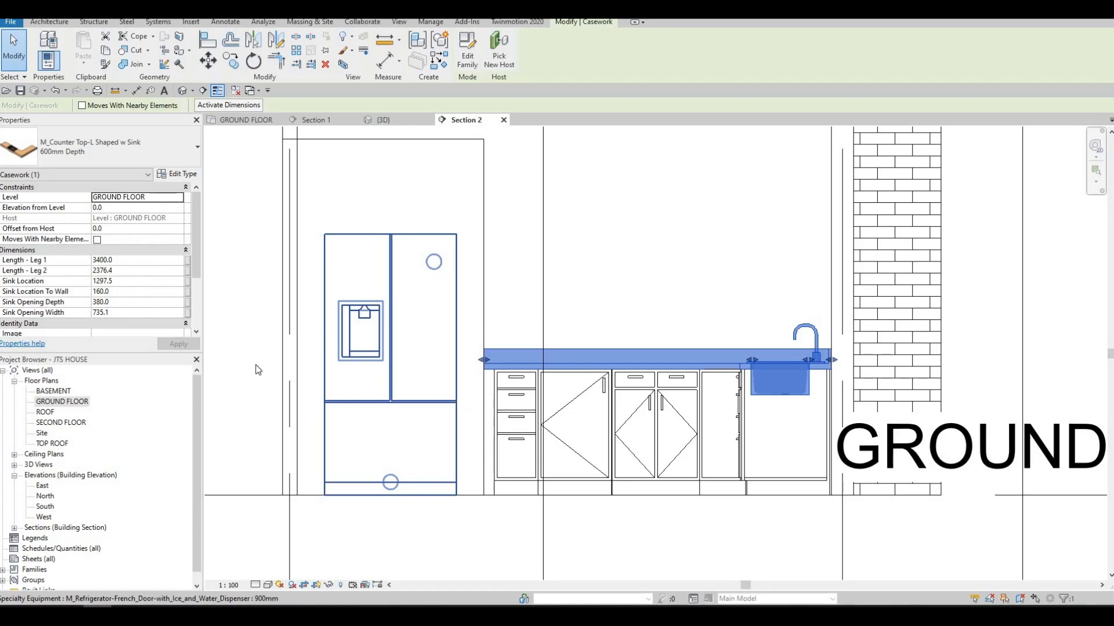
pyautogui.moveTo(487, 271); pyautogui.dragTo(445, 299, button='middle')
pyautogui.press('Escape')
pyautogui.click(448, 301)
pyautogui.scroll(5, 461, 414)
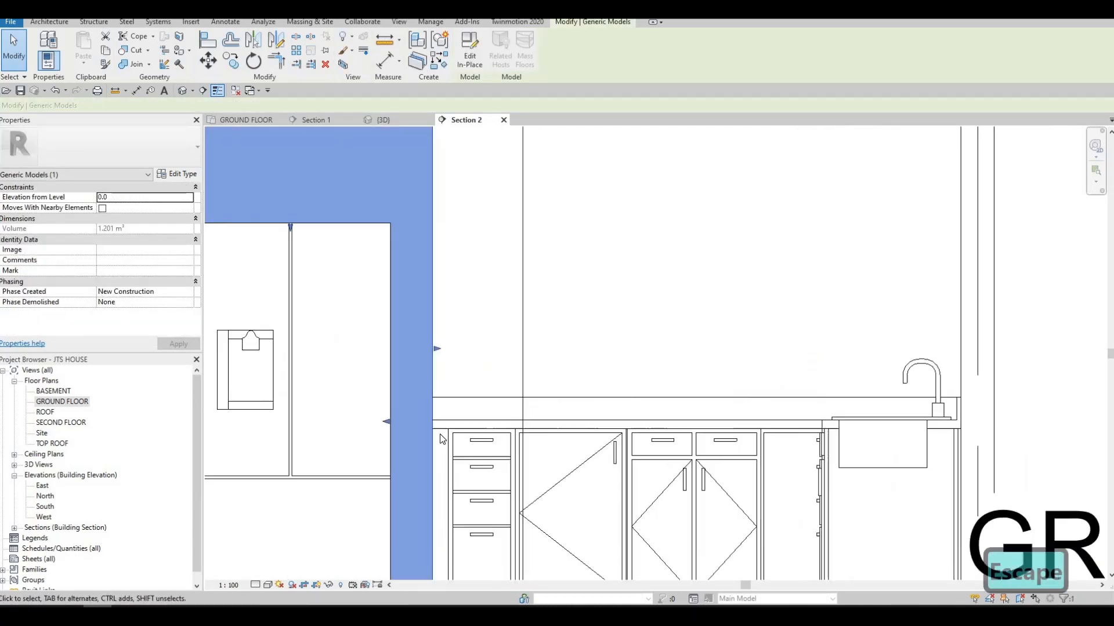
pyautogui.press('Escape')
# Shorten the L-shaped countertop at the refrigerator end and align its edge with the drawer cabinet's outer side.
pyautogui.click(436, 414)
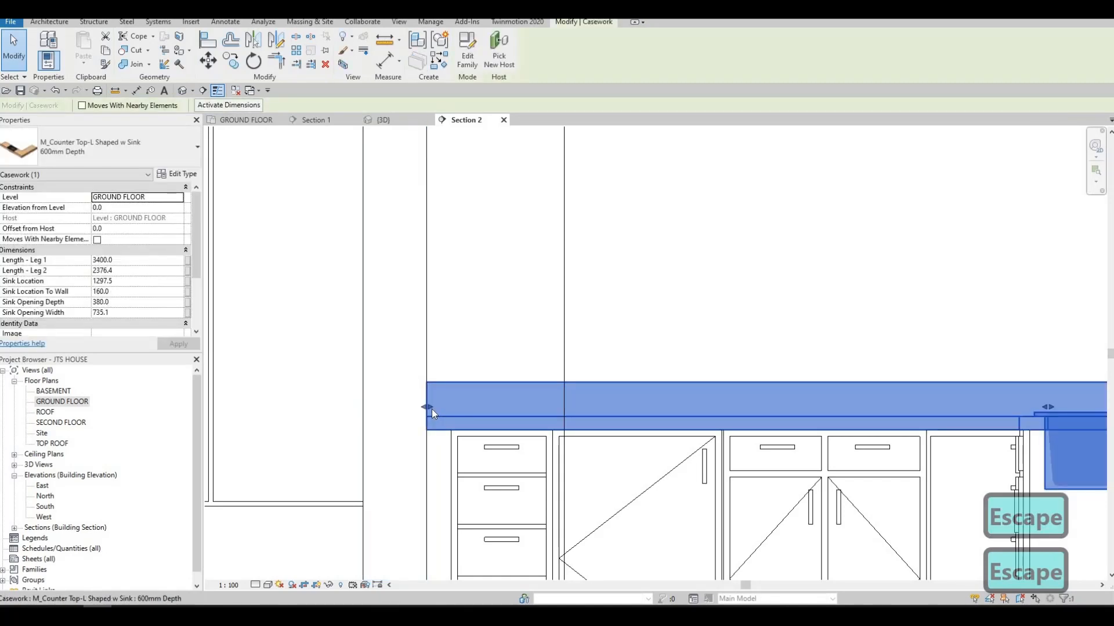
pyautogui.moveTo(454, 407); pyautogui.dragTo(451, 447)
pyautogui.scroll(3, 453, 450)
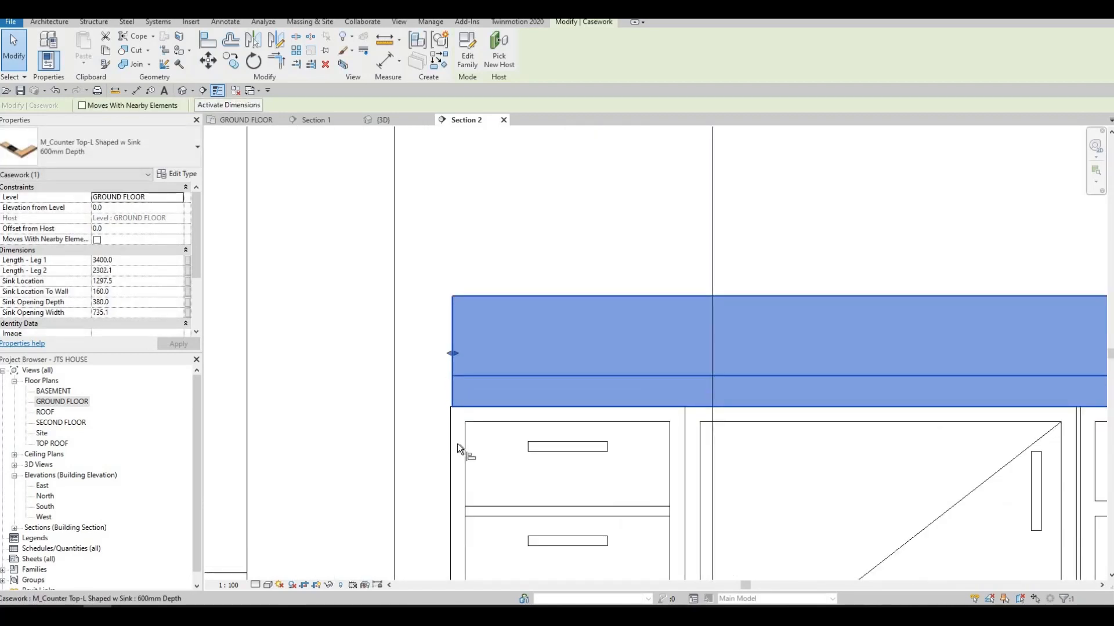
pyautogui.press('a')
pyautogui.press('l')
pyautogui.click(449, 441)
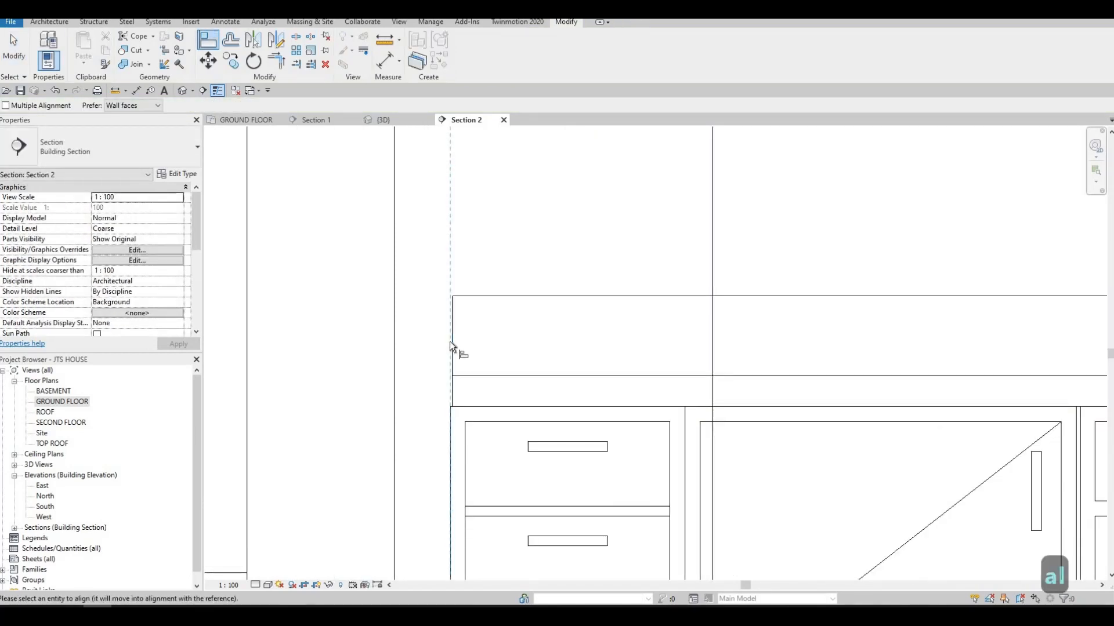
pyautogui.click(450, 342)
pyautogui.press('Escape')
pyautogui.press('Escape')
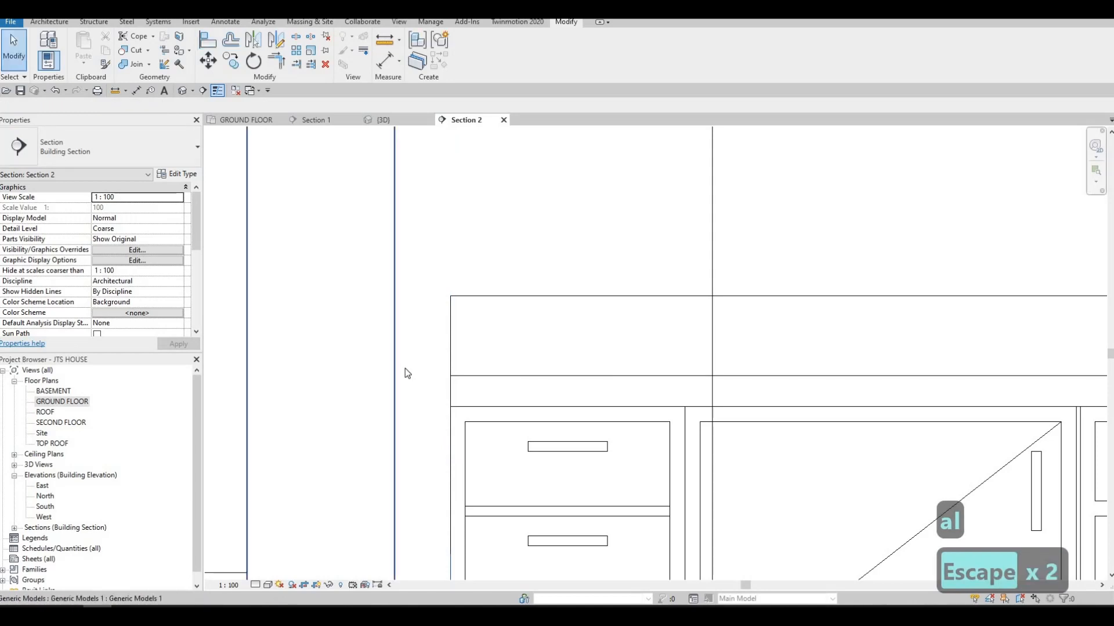
# Align the refrigerator frame's outer vertical edge with the shortened countertop's end to close the gap.
pyautogui.press('a')
pyautogui.press('l')
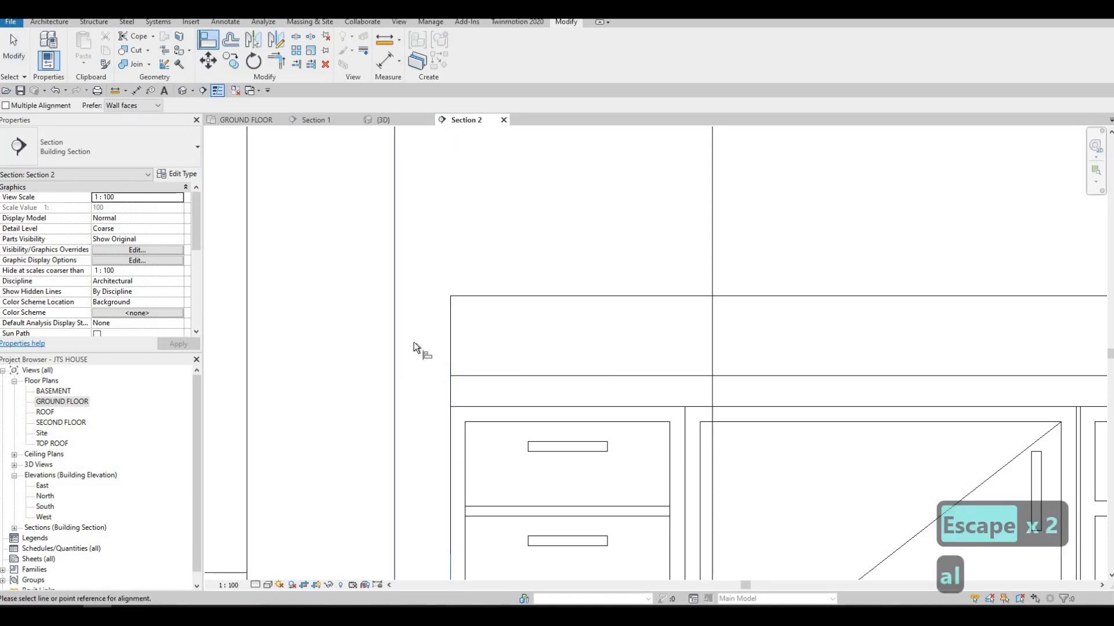
pyautogui.click(448, 351)
pyautogui.click(395, 336)
pyautogui.scroll(-2, 422, 355)
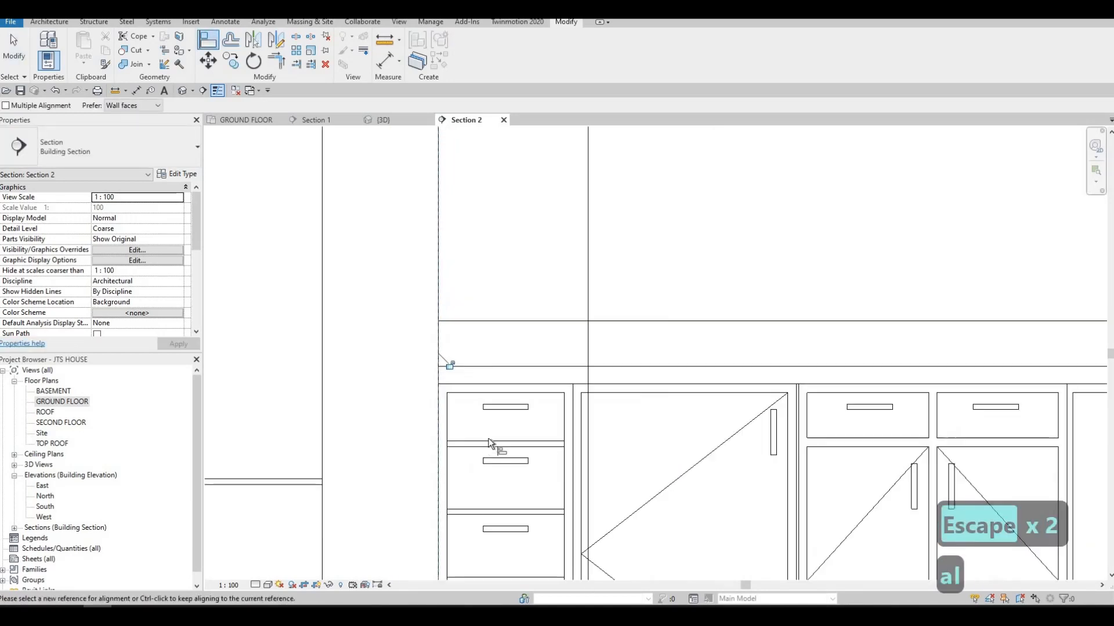
pyautogui.scroll(-5, 491, 444)
pyautogui.press('Escape')
pyautogui.press('Escape')
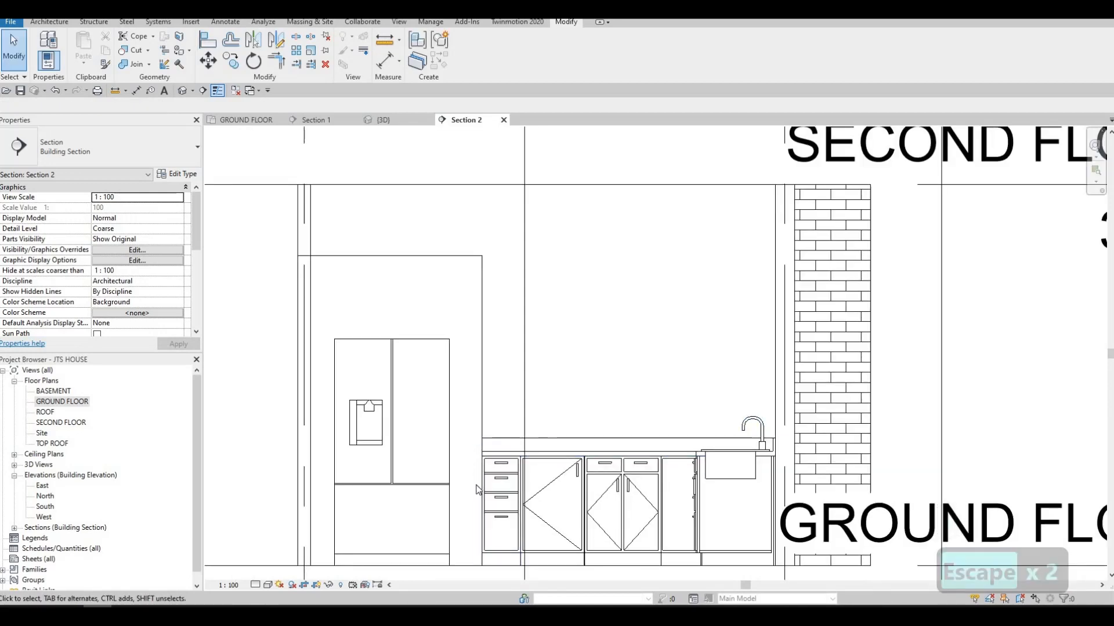
pyautogui.scroll(-2, 477, 487)
pyautogui.press('Escape')
pyautogui.moveTo(533, 318); pyautogui.dragTo(553, 313, button='middle')
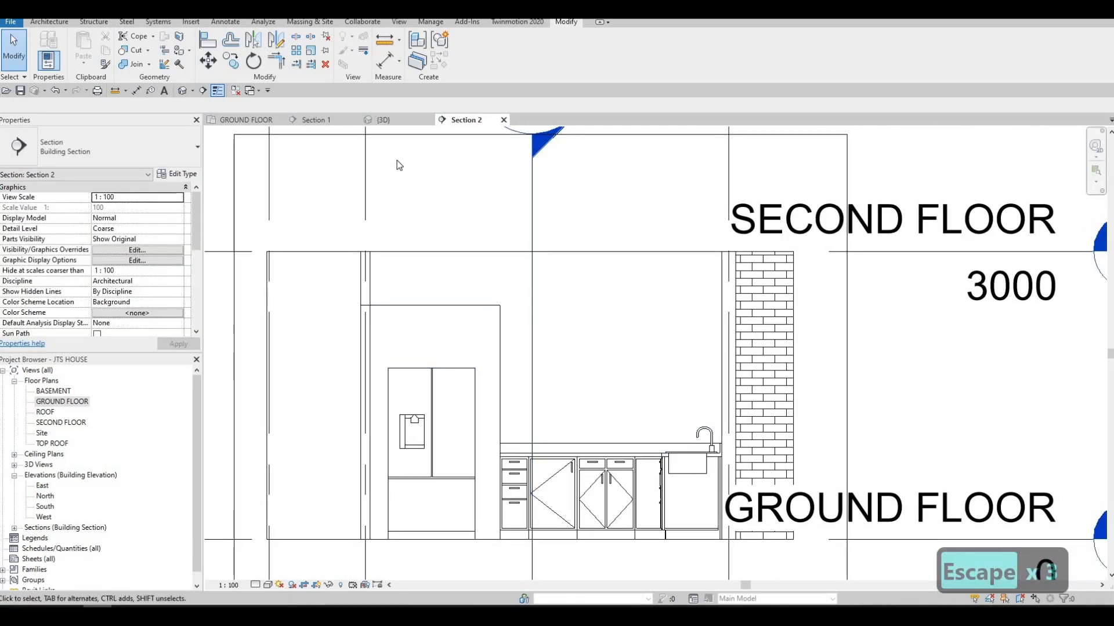
# Return to the ground floor plan and browse to the Wall Cabinets folder under Casework for loading a family.
pyautogui.click(250, 121)
pyautogui.scroll(-3, 419, 323)
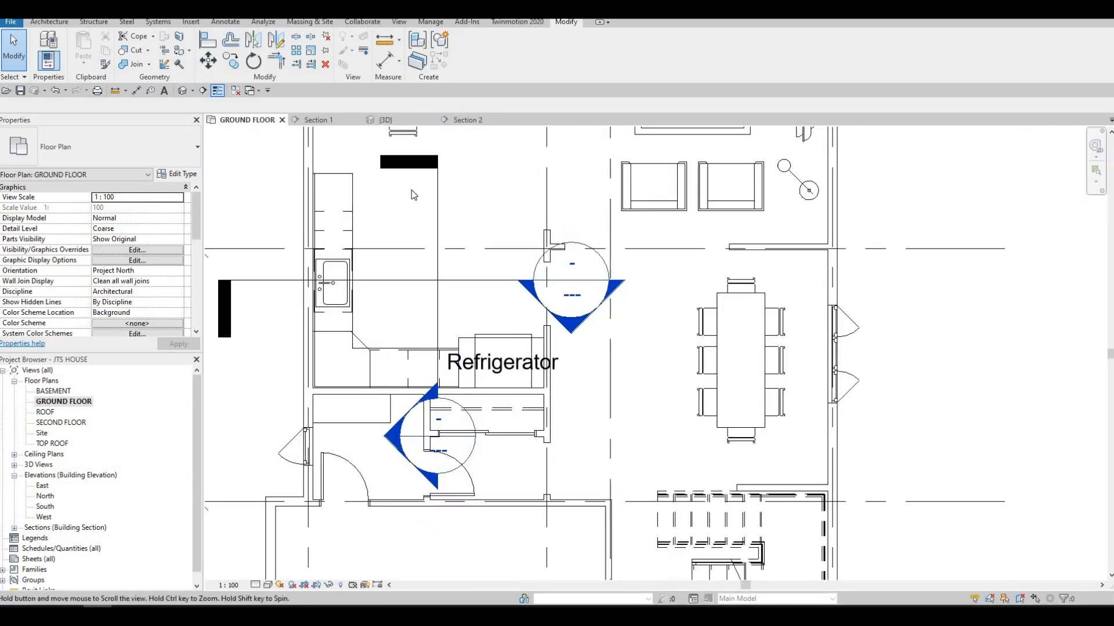
pyautogui.click(190, 21)
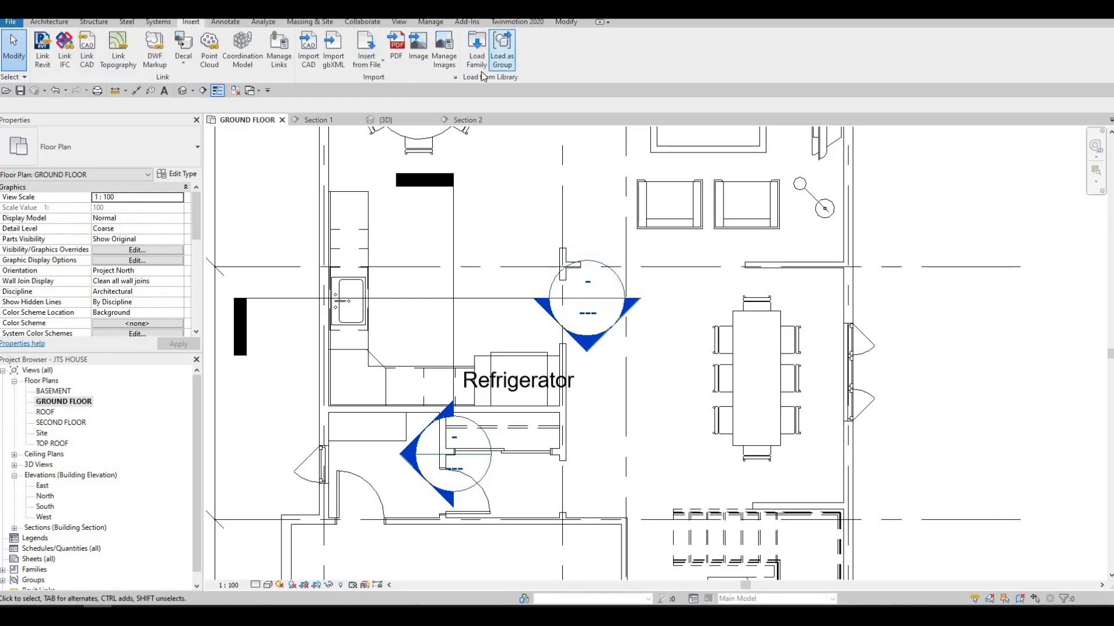
pyautogui.click(477, 51)
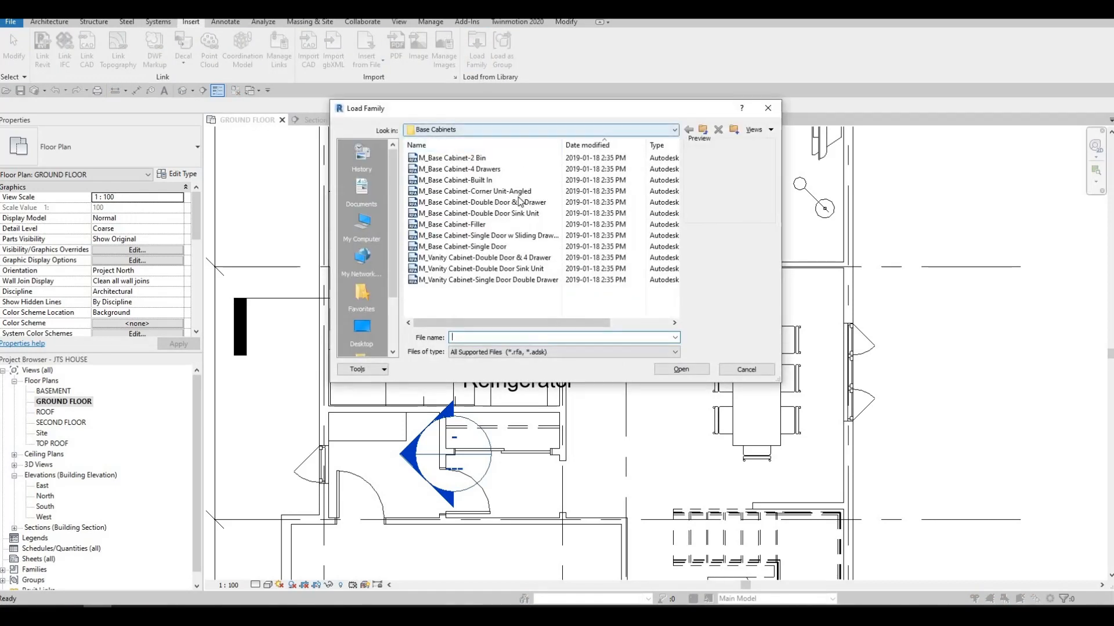
pyautogui.click(542, 130)
pyautogui.click(498, 194)
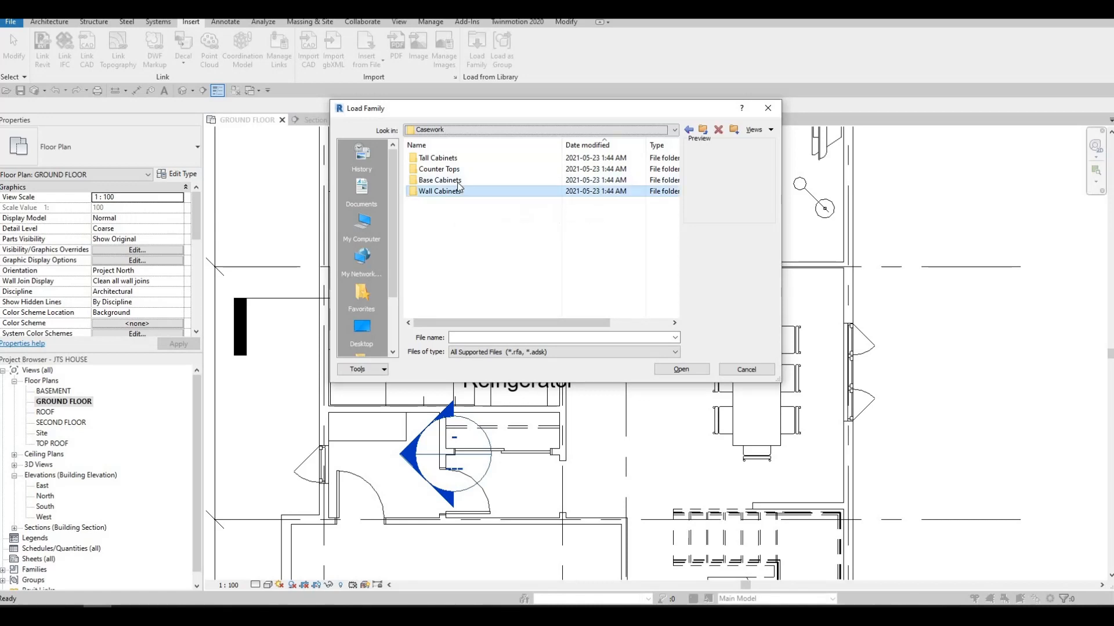
pyautogui.doubleClick(462, 192)
# Preview the upper cabinet families and load M_Upper Cabinet-Corner Unit-Wall into the project.
pyautogui.click(463, 159)
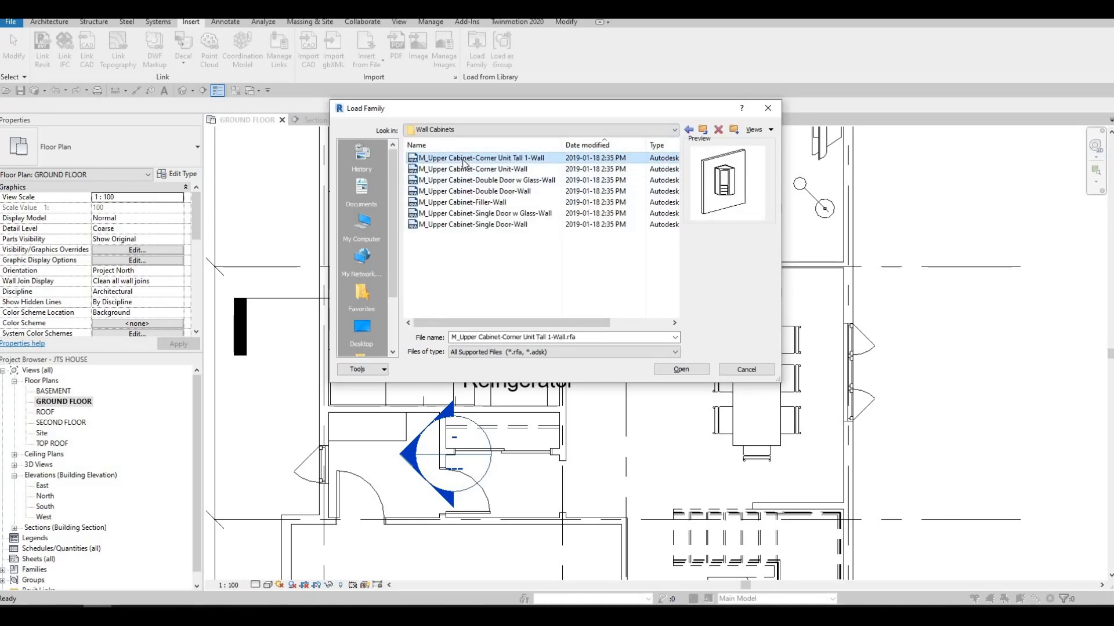
pyautogui.press('Down')
pyautogui.press('Down')
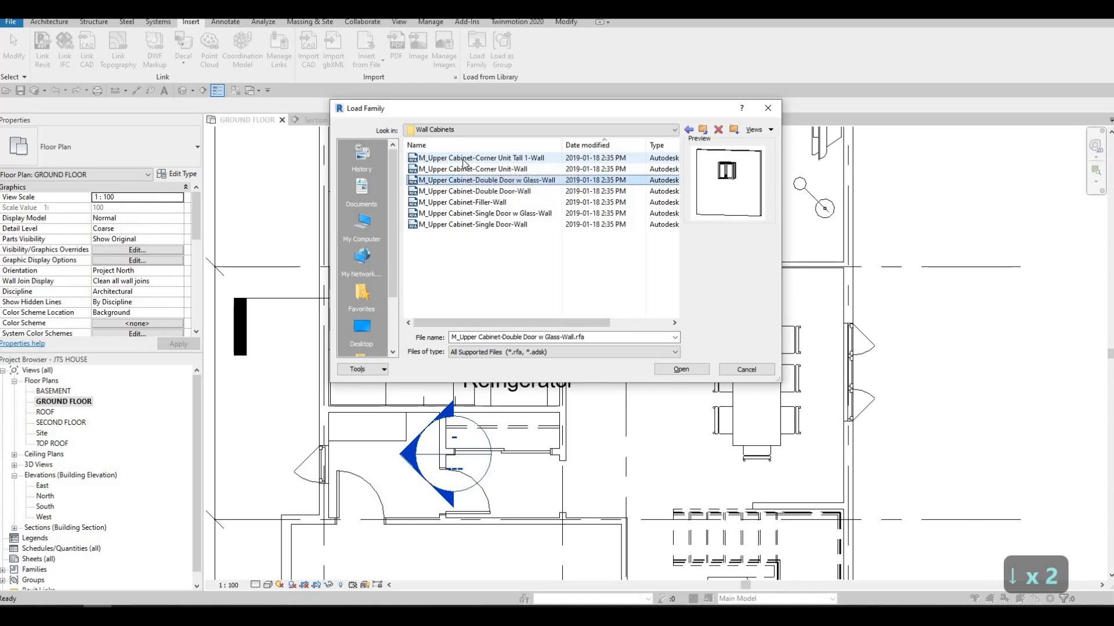
pyautogui.press('Down')
pyautogui.press('Down')
pyautogui.press('Down')
pyautogui.press('Down')
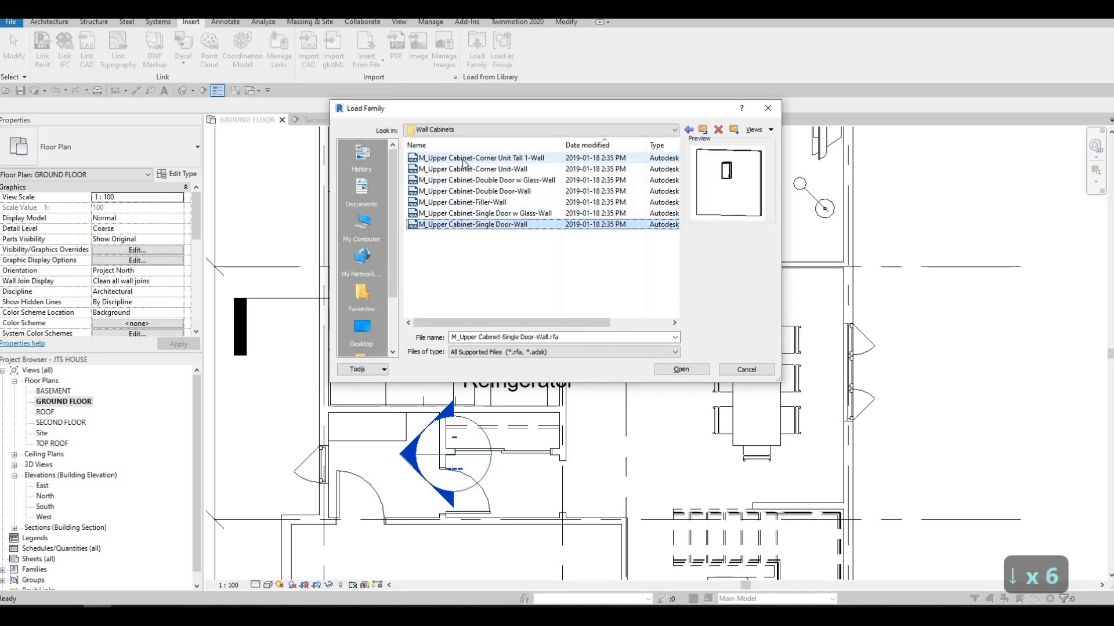
pyautogui.press('Up')
pyautogui.press('Up')
pyautogui.press('Up')
pyautogui.press('Up')
pyautogui.press('Up')
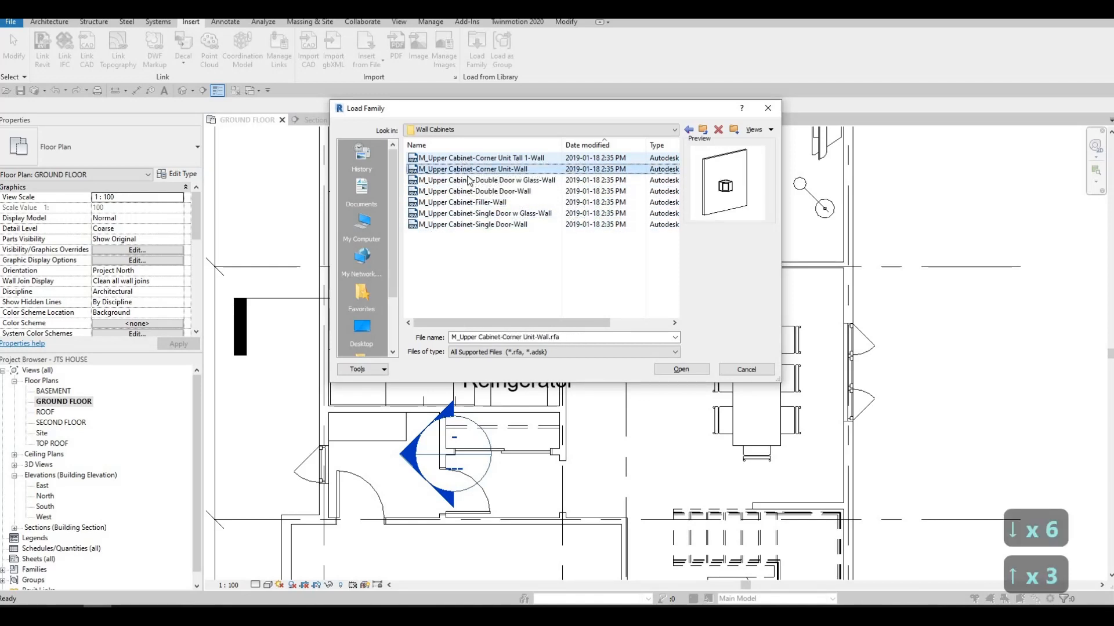
pyautogui.click(674, 370)
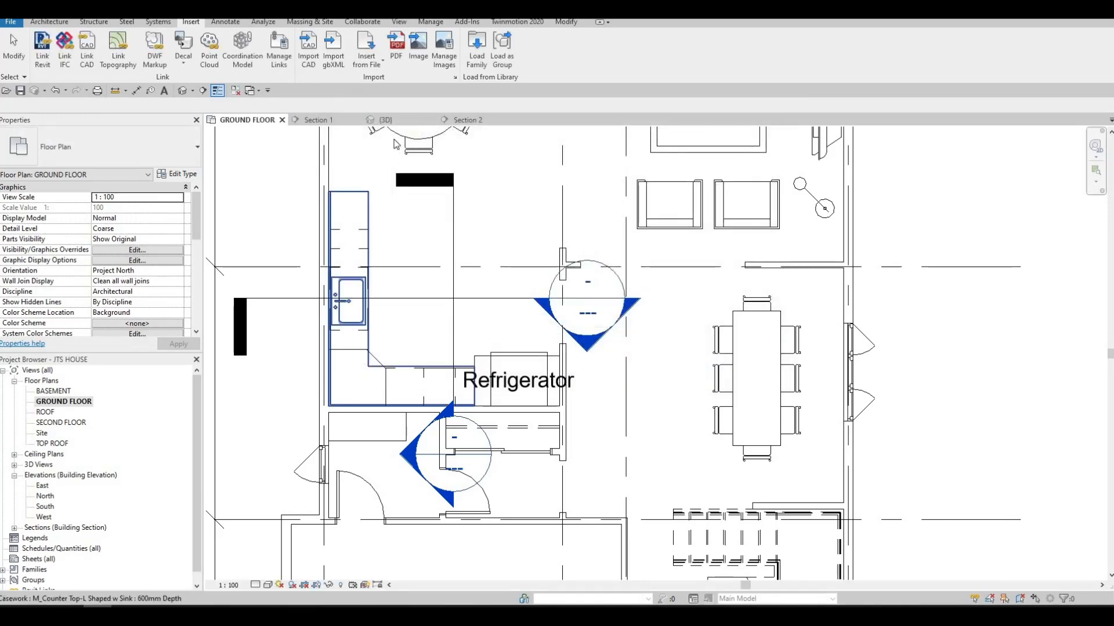
# Place the 300mm M_Upper Cabinet-Corner Unit-Wall component in the kitchen's inner corner above the L-shaped countertop.
pyautogui.click(49, 21)
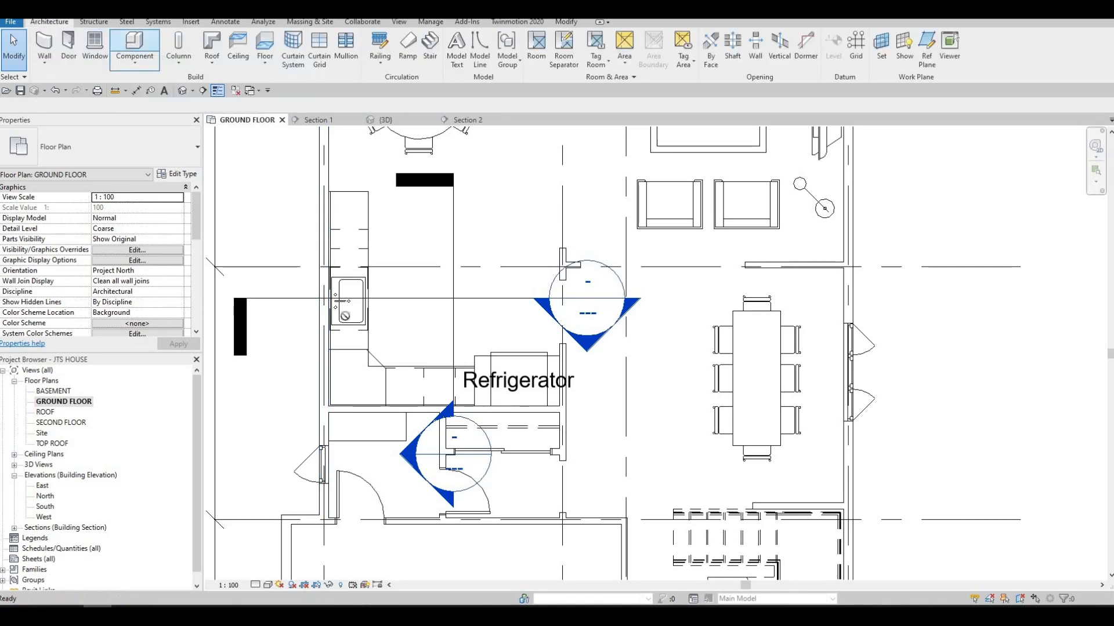
pyautogui.click(128, 48)
pyautogui.scroll(2, 366, 362)
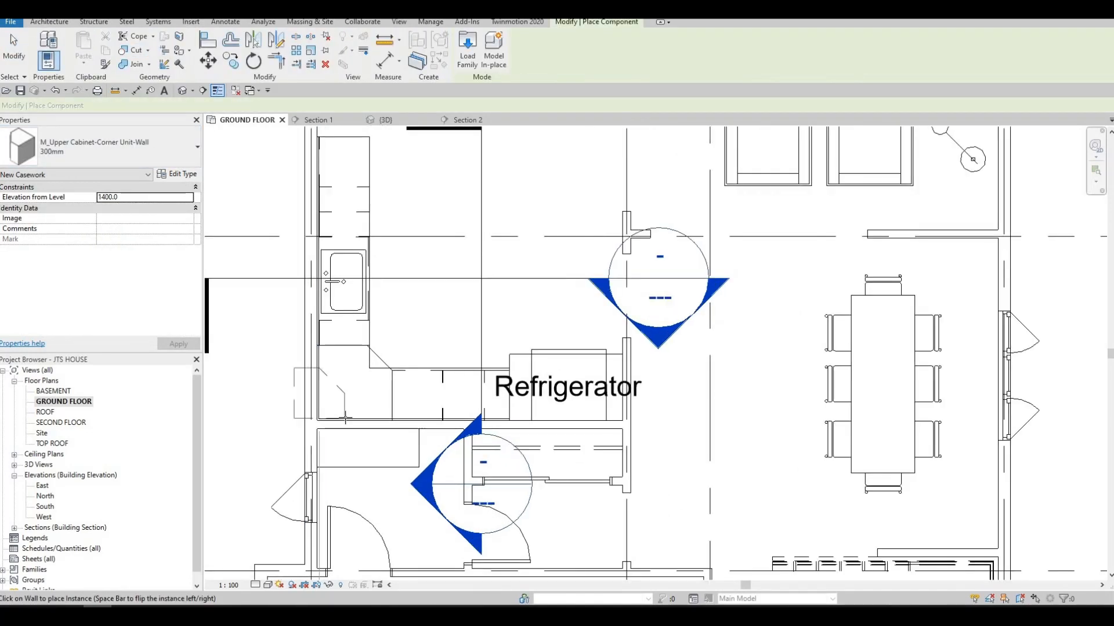
pyautogui.scroll(2, 345, 417)
pyautogui.scroll(2, 338, 426)
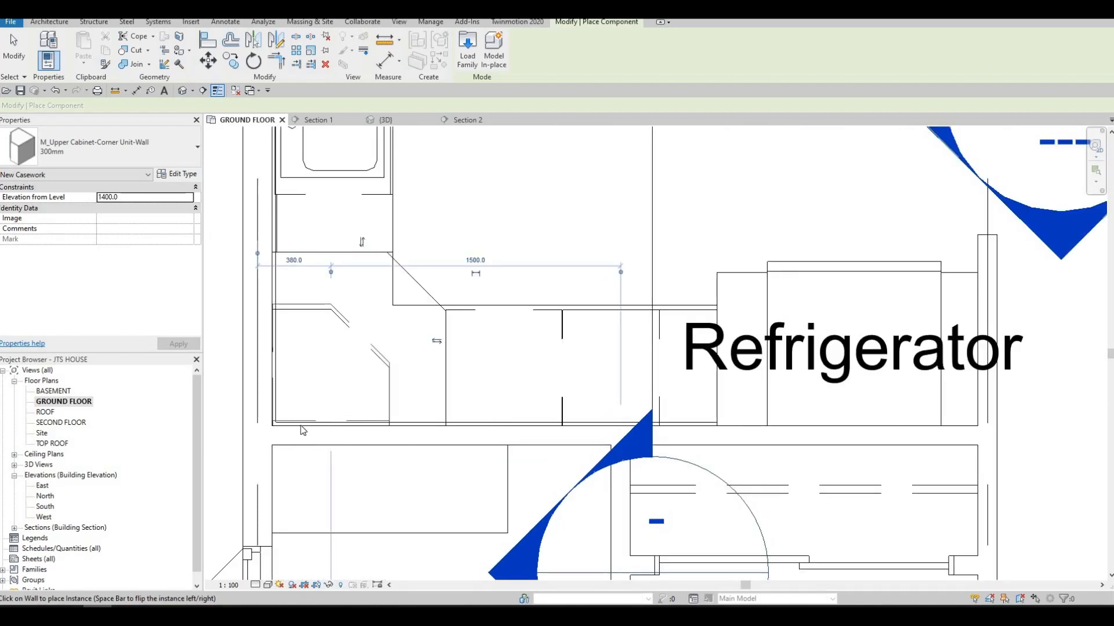
# Nudge the new corner wall cabinet two increments up in the plan and end component placement.
pyautogui.press('Up')
pyautogui.press('Up')
pyautogui.press('Escape')
pyautogui.press('Escape')
pyautogui.press('Escape')
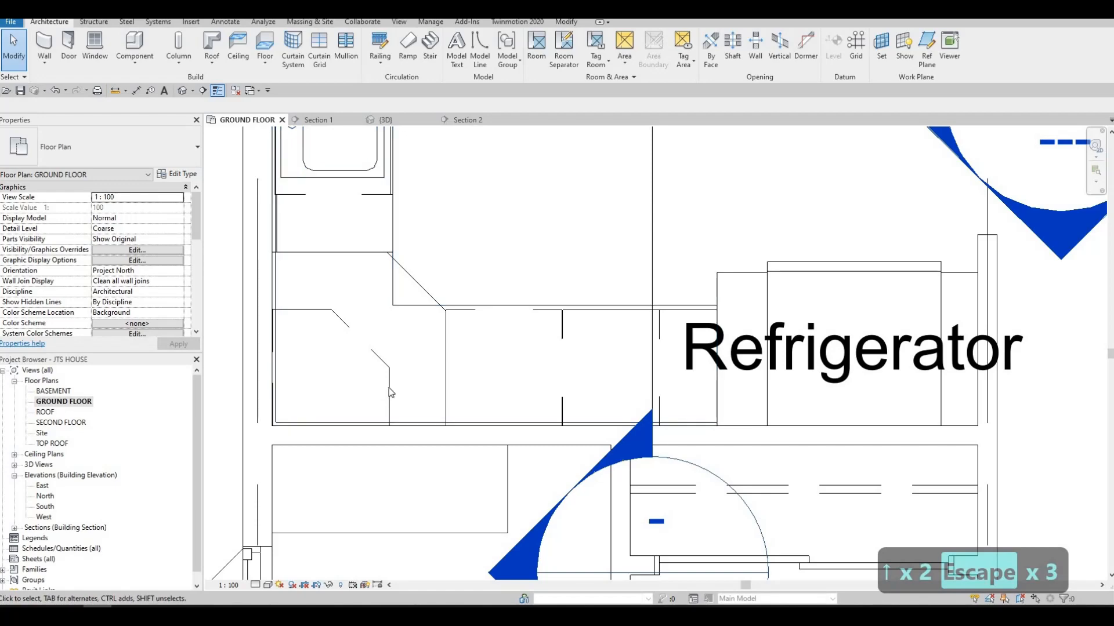
# Check the corner wall cabinet in plan and in Section 2, and return to the ground floor plan.
pyautogui.click(386, 345)
pyautogui.scroll(-2, 438, 348)
pyautogui.scroll(-1, 440, 340)
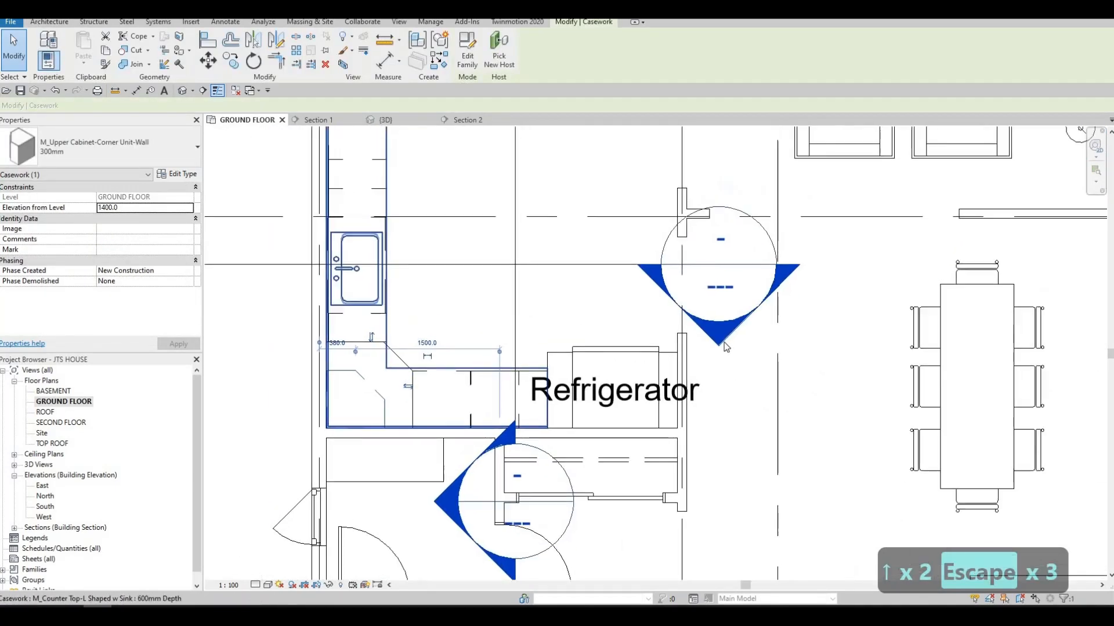
pyautogui.press('Escape')
pyautogui.doubleClick(654, 316)
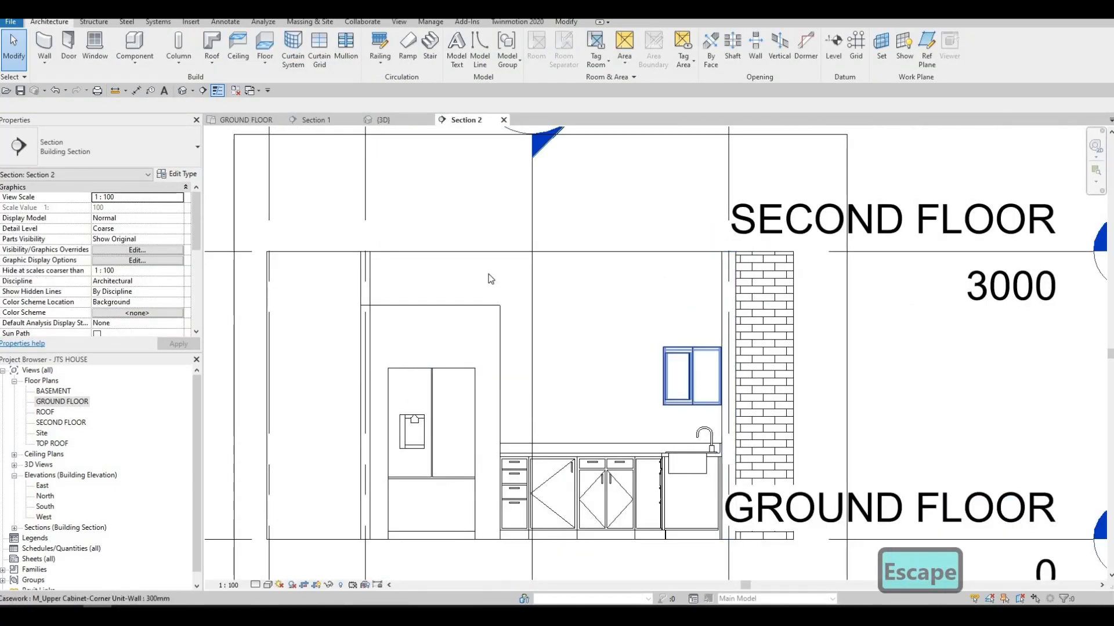
pyautogui.scroll(-2, 258, 154)
pyautogui.click(249, 120)
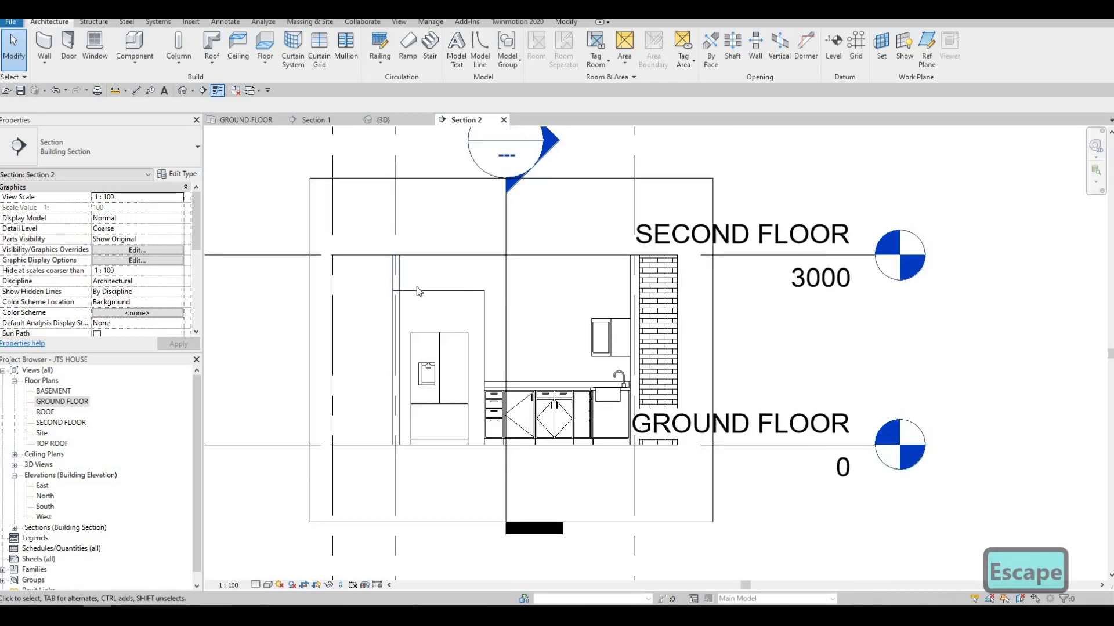
# Preview the corner and double-door families in the Wall Cabinets folder and load M_Upper Cabinet-Double Door-Wall.
pyautogui.scroll(-3, 440, 346)
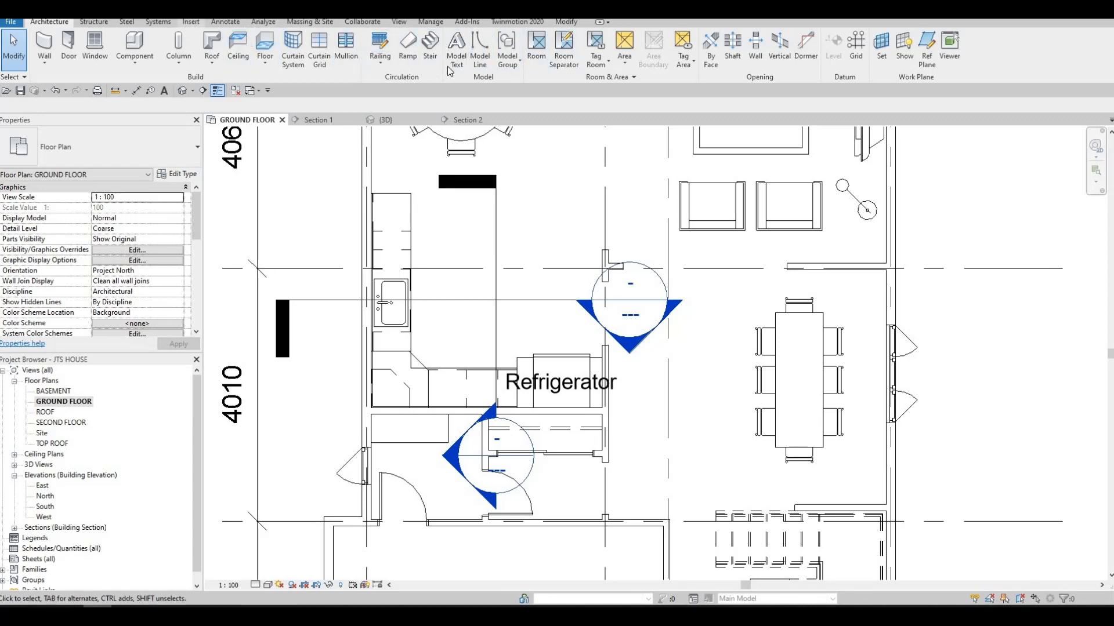
pyautogui.click(477, 49)
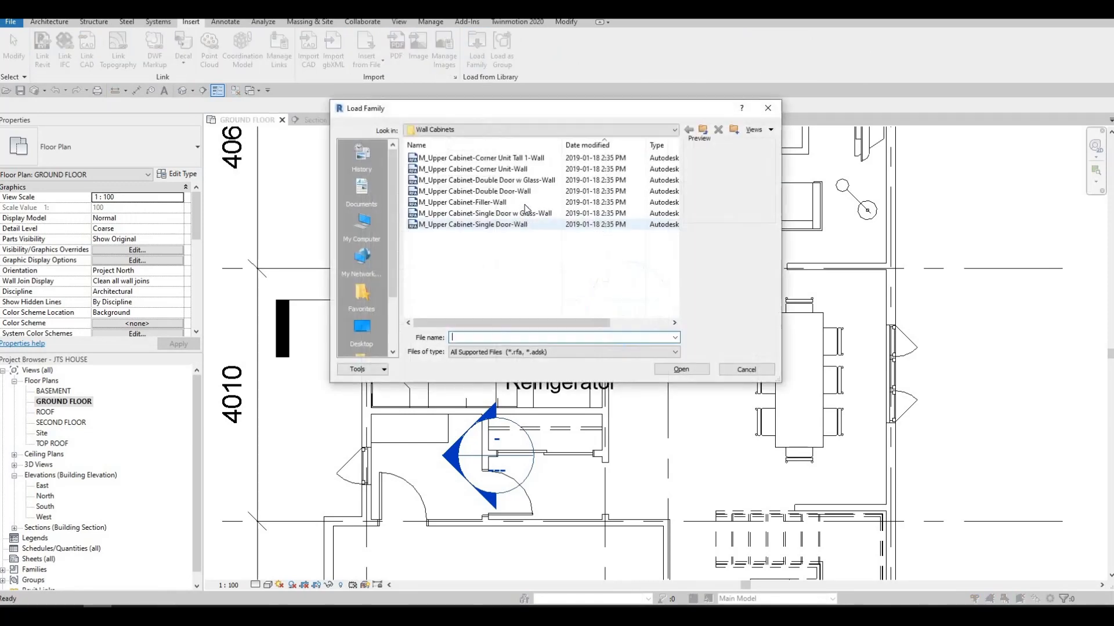
pyautogui.click(493, 158)
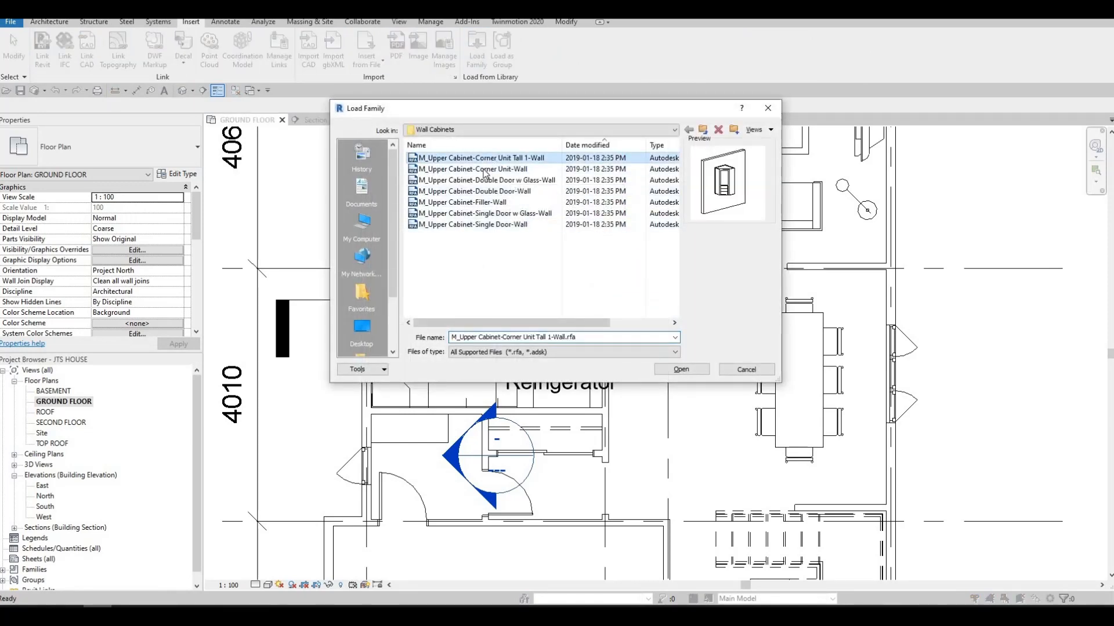
pyautogui.click(482, 170)
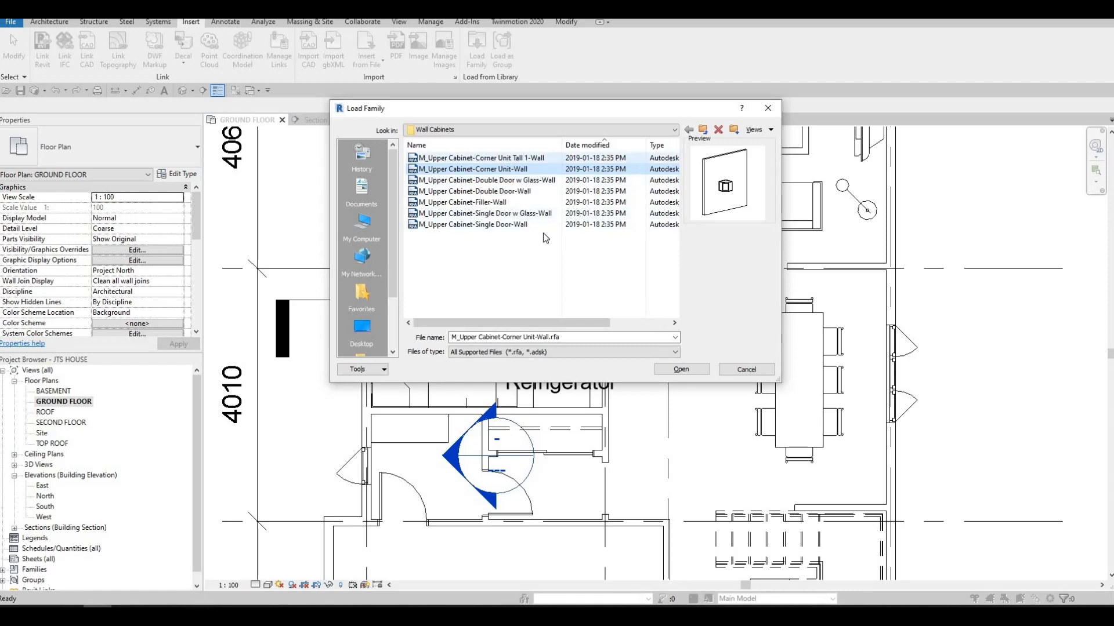
pyautogui.click(487, 157)
pyautogui.click(485, 192)
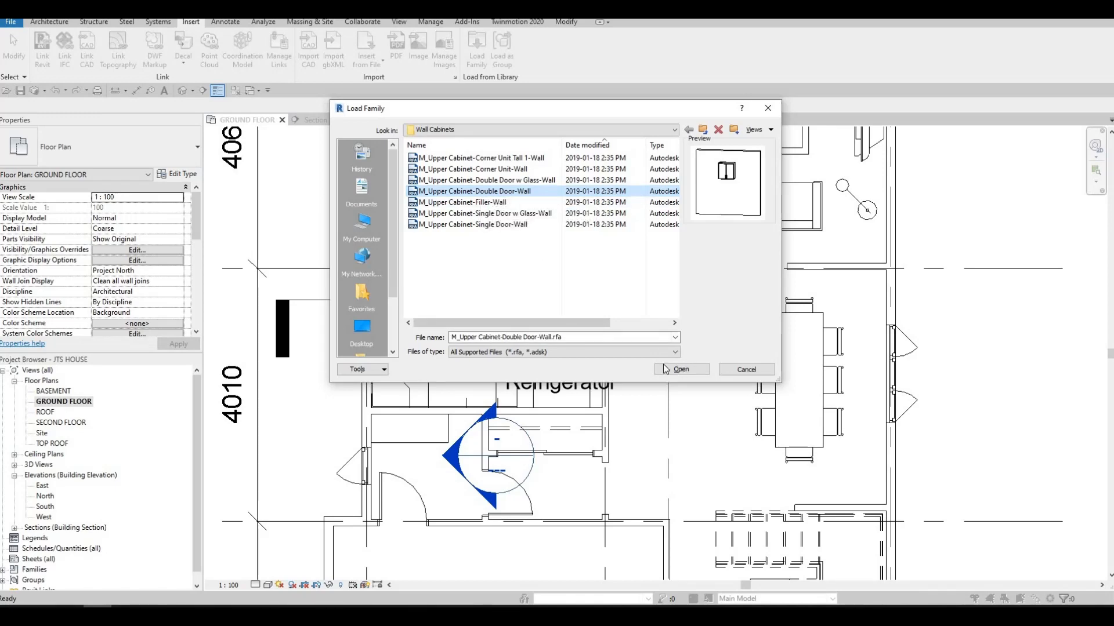
pyautogui.press('Return')
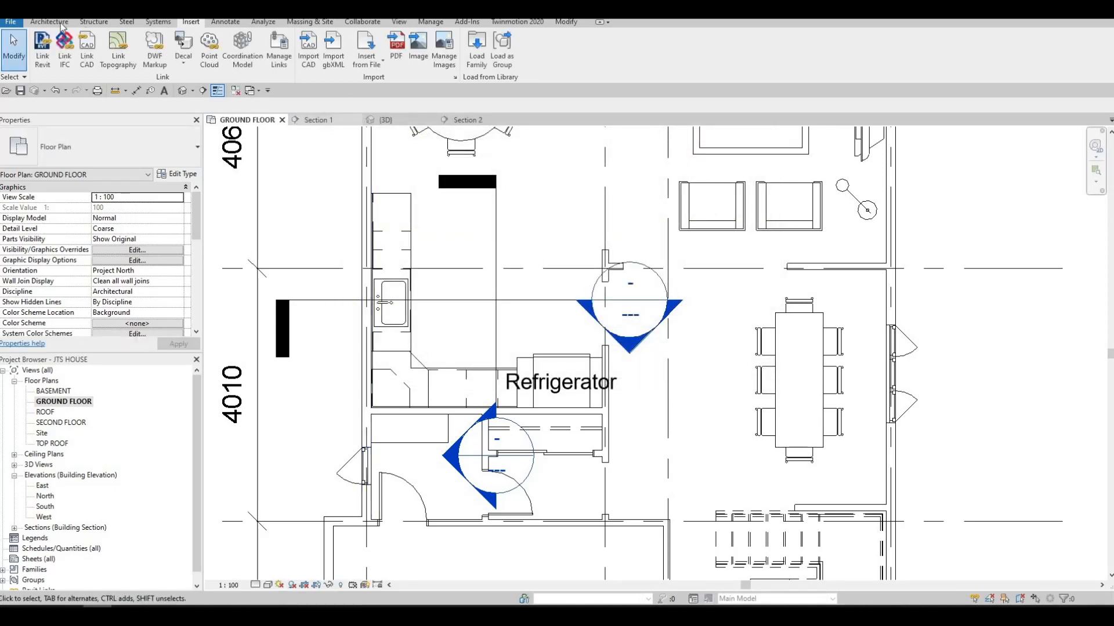
# Place a 600mm M_Upper Cabinet-Double Door-Wall on the exterior wall, between the corner wall cabinet and the sink.
pyautogui.click(49, 22)
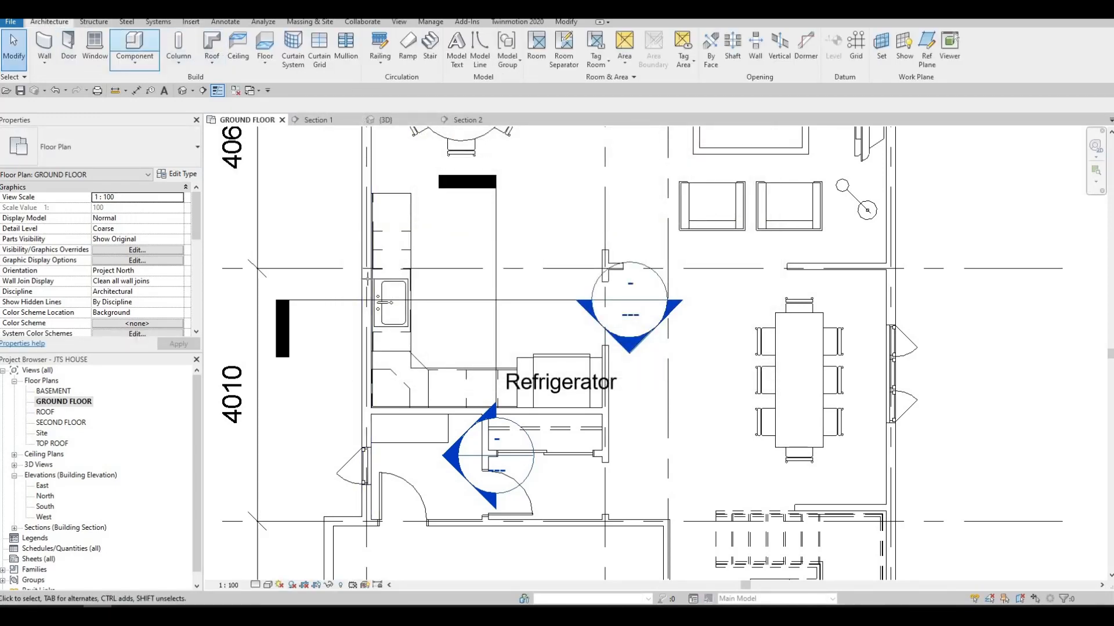
pyautogui.click(110, 46)
pyautogui.scroll(2, 388, 328)
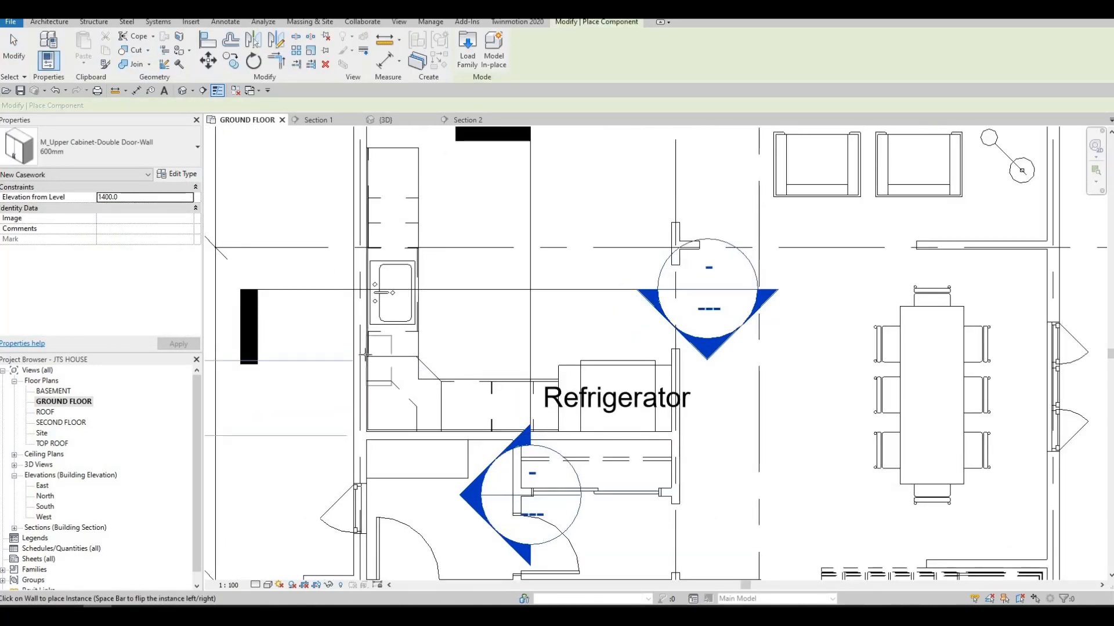
pyautogui.scroll(2, 365, 357)
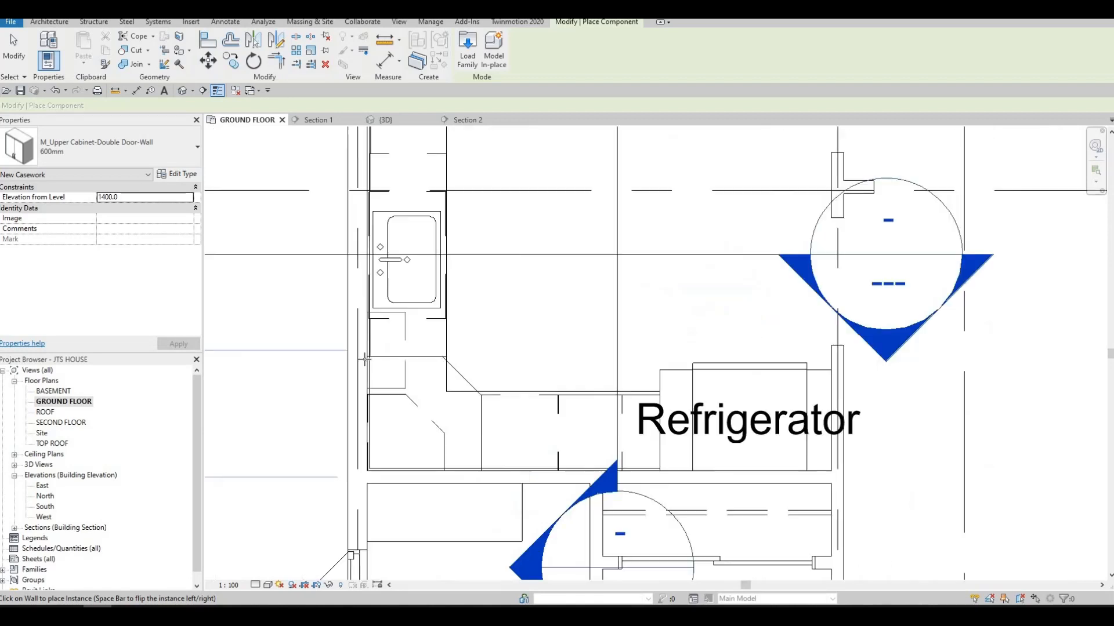
pyautogui.press('Escape')
pyautogui.press('Escape')
pyautogui.press('Escape')
# Nudge the double-door wall cabinet three increments up in the plan so its end meets the corner wall cabinet.
pyautogui.scroll(2, 413, 351)
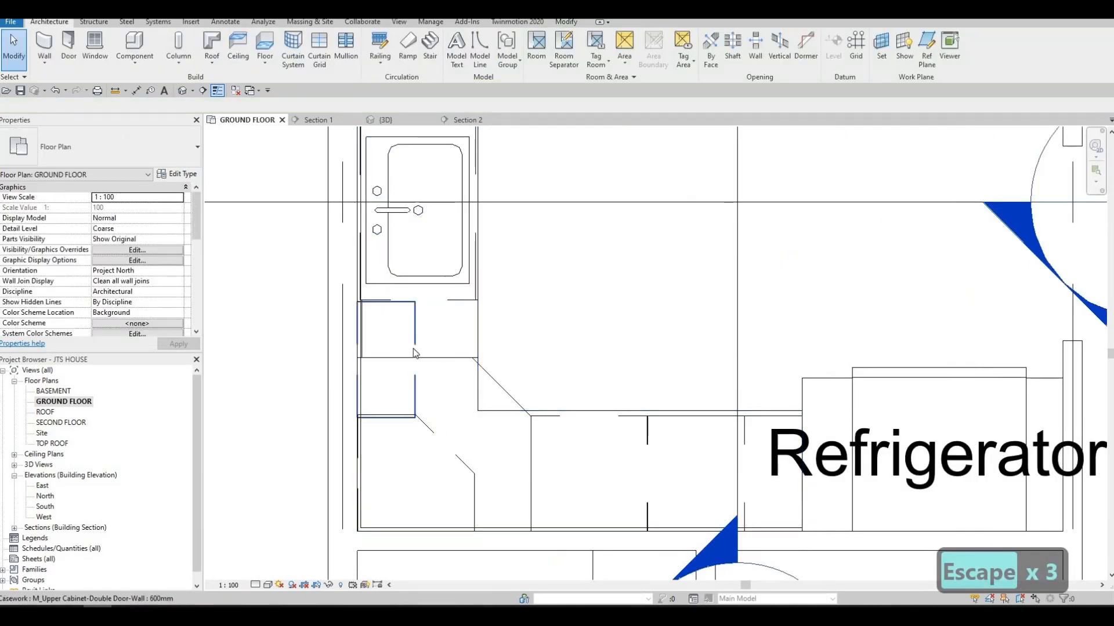
pyautogui.click(413, 346)
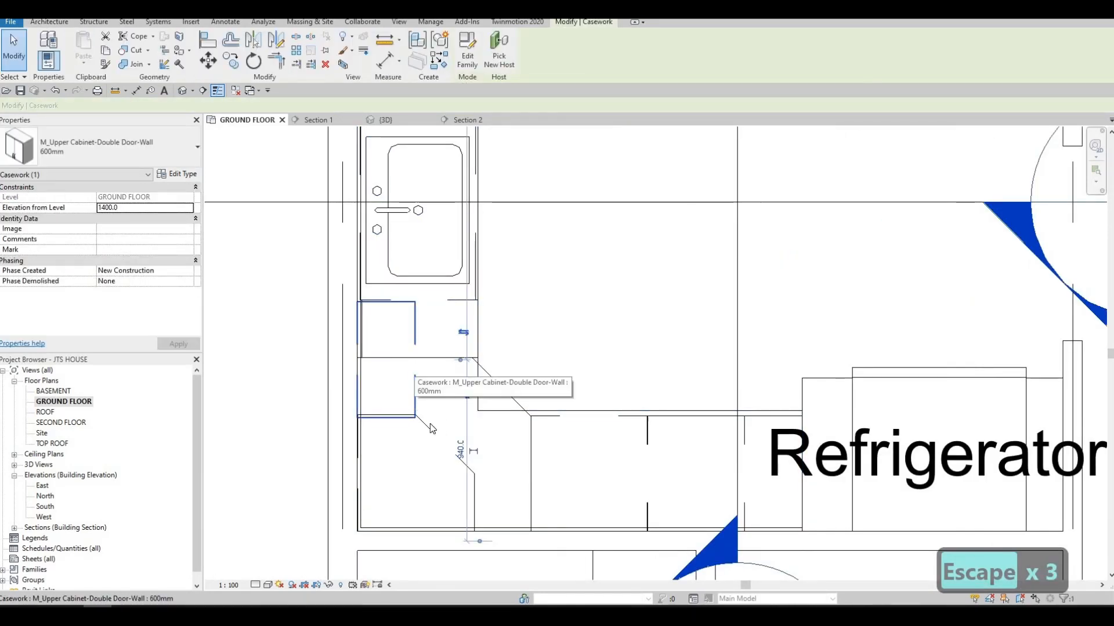
pyautogui.scroll(2, 464, 444)
pyautogui.press('Up')
pyautogui.press('Up')
pyautogui.press('Up')
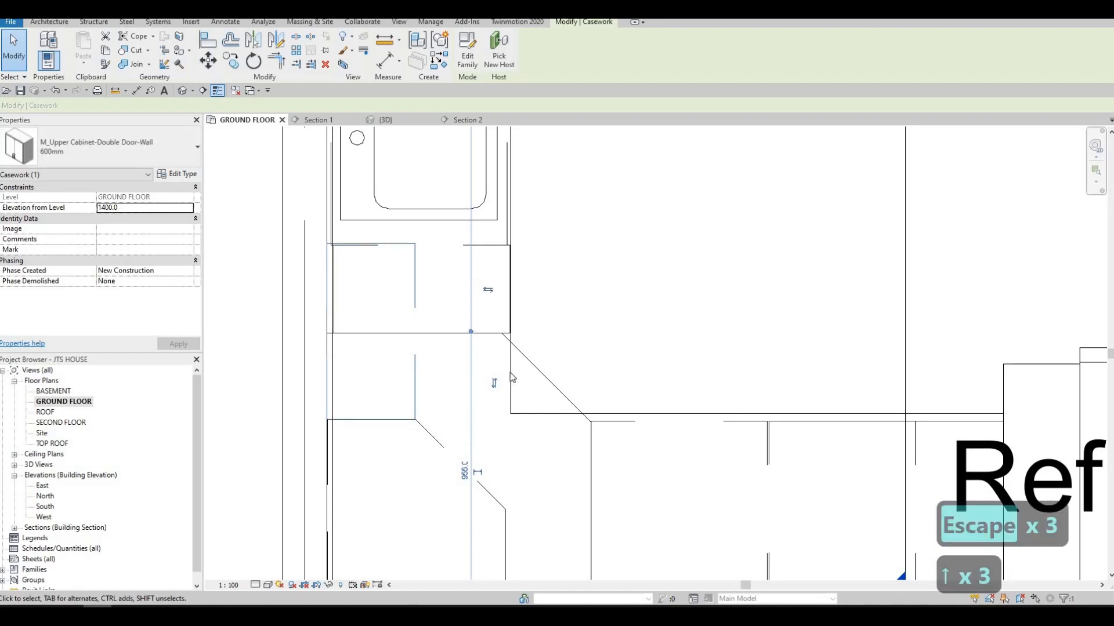
pyautogui.scroll(-2, 618, 380)
pyautogui.press('Escape')
pyautogui.press('Escape')
# Open Section 1 from the ground floor plan to check the new double-door wall cabinet.
pyautogui.scroll(-2, 614, 358)
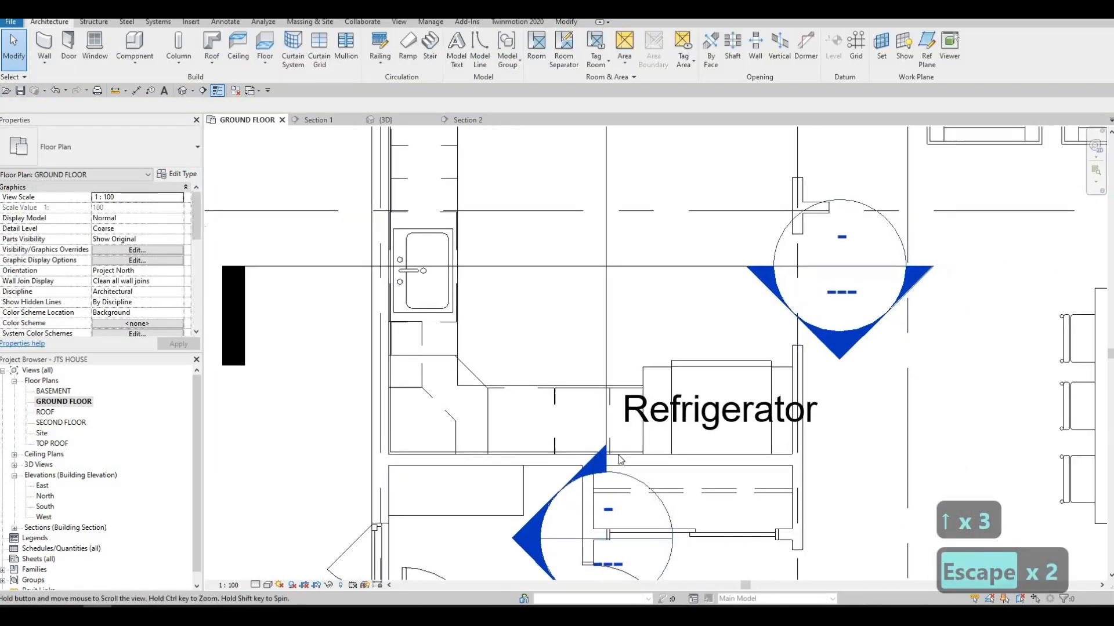
pyautogui.doubleClick(530, 510)
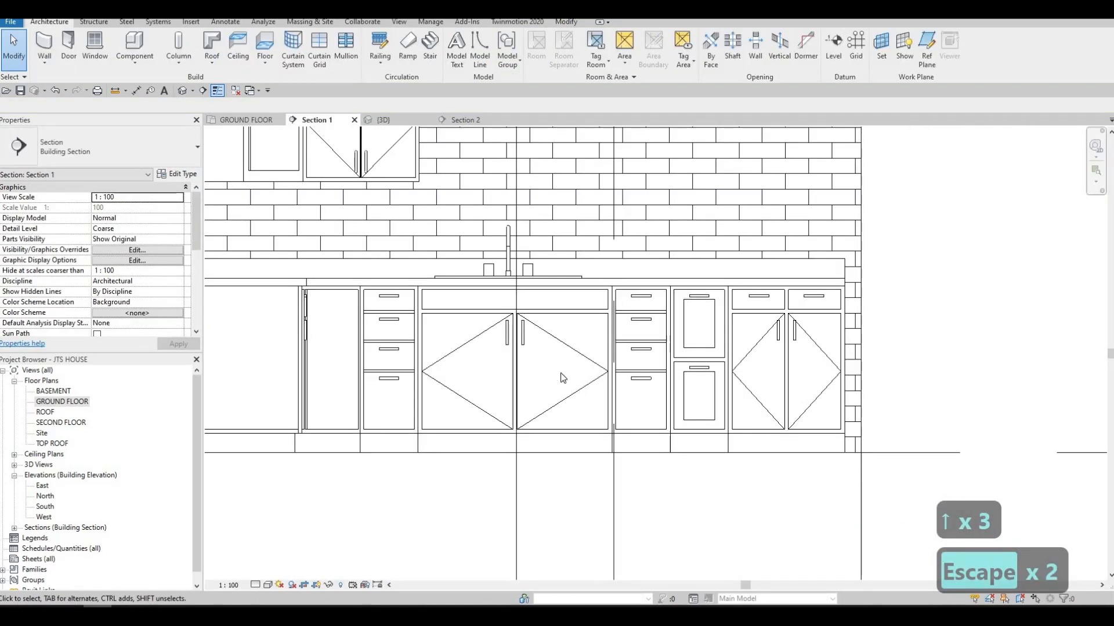